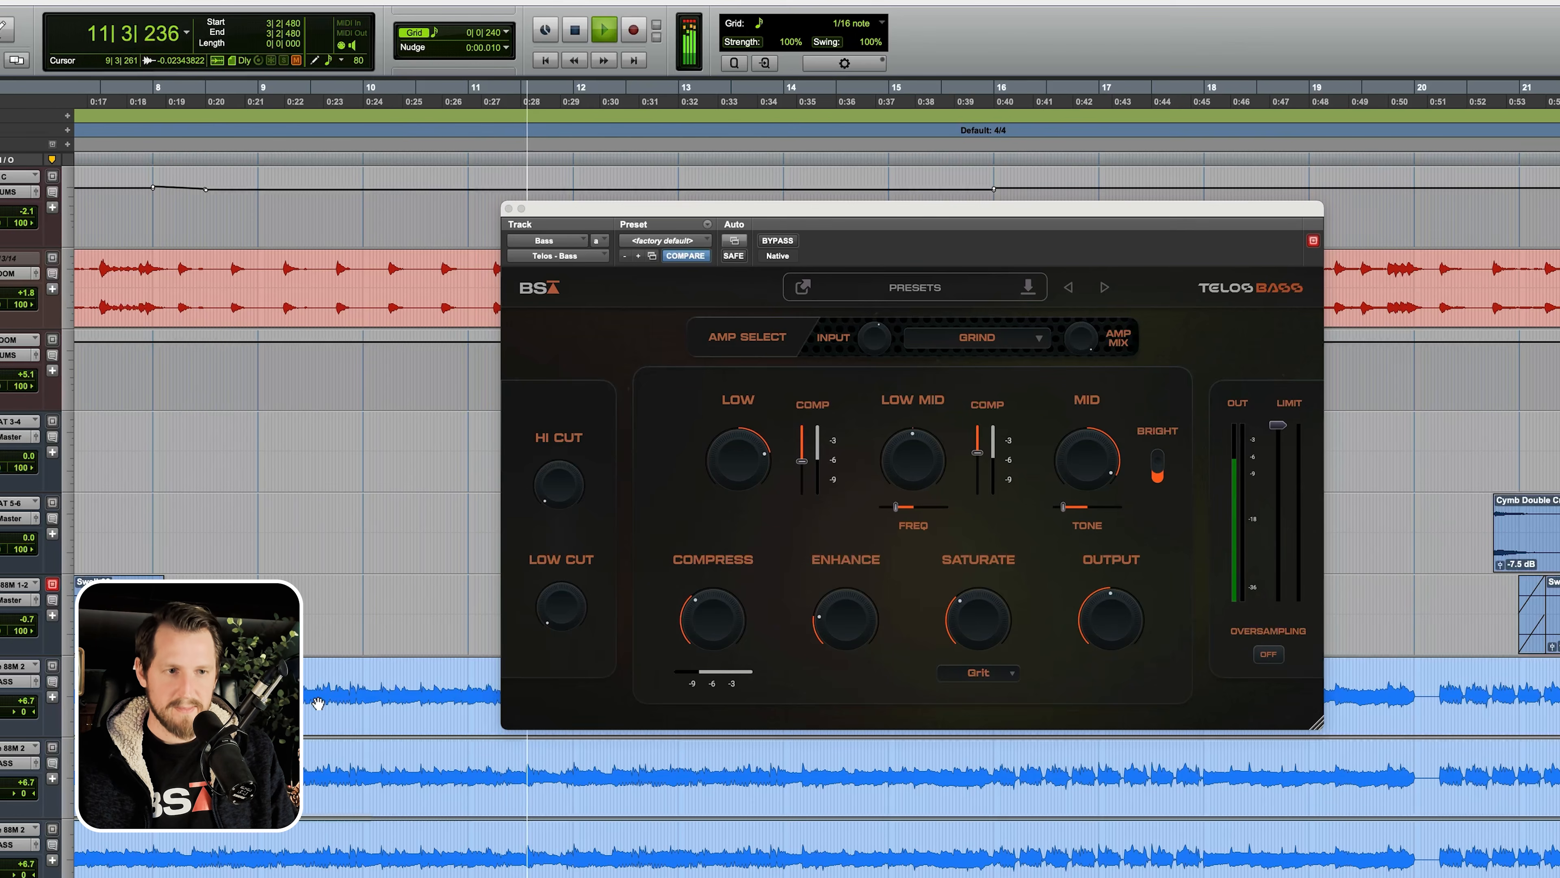
- Play the song from bar 8 and compare the bass with the Telos Bass plug-in engaged and bypassed, leaving it engaged
key("space")
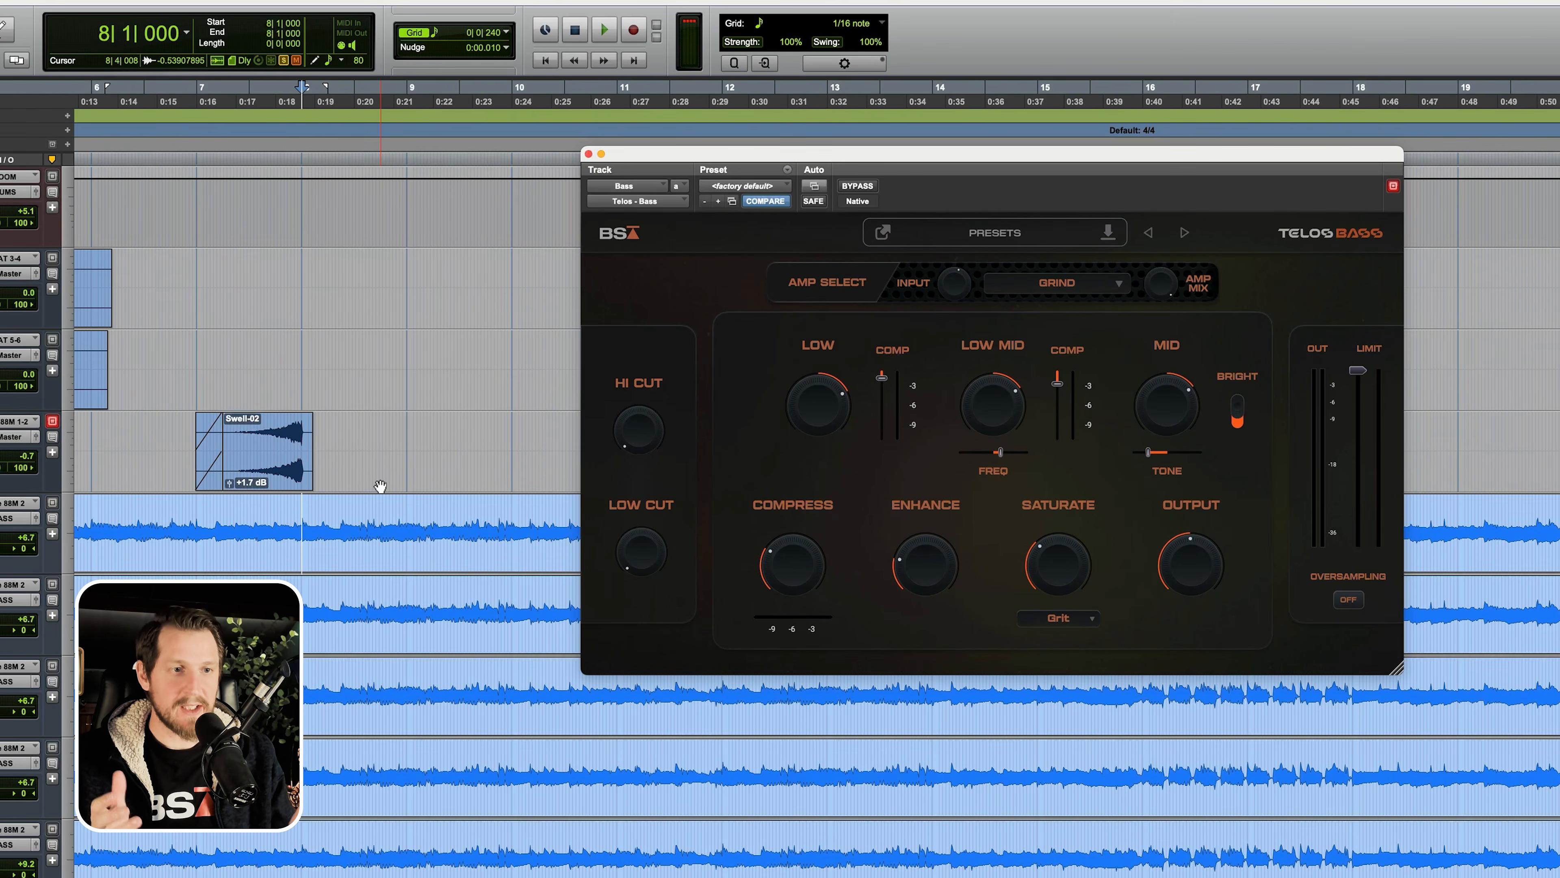
key("space")
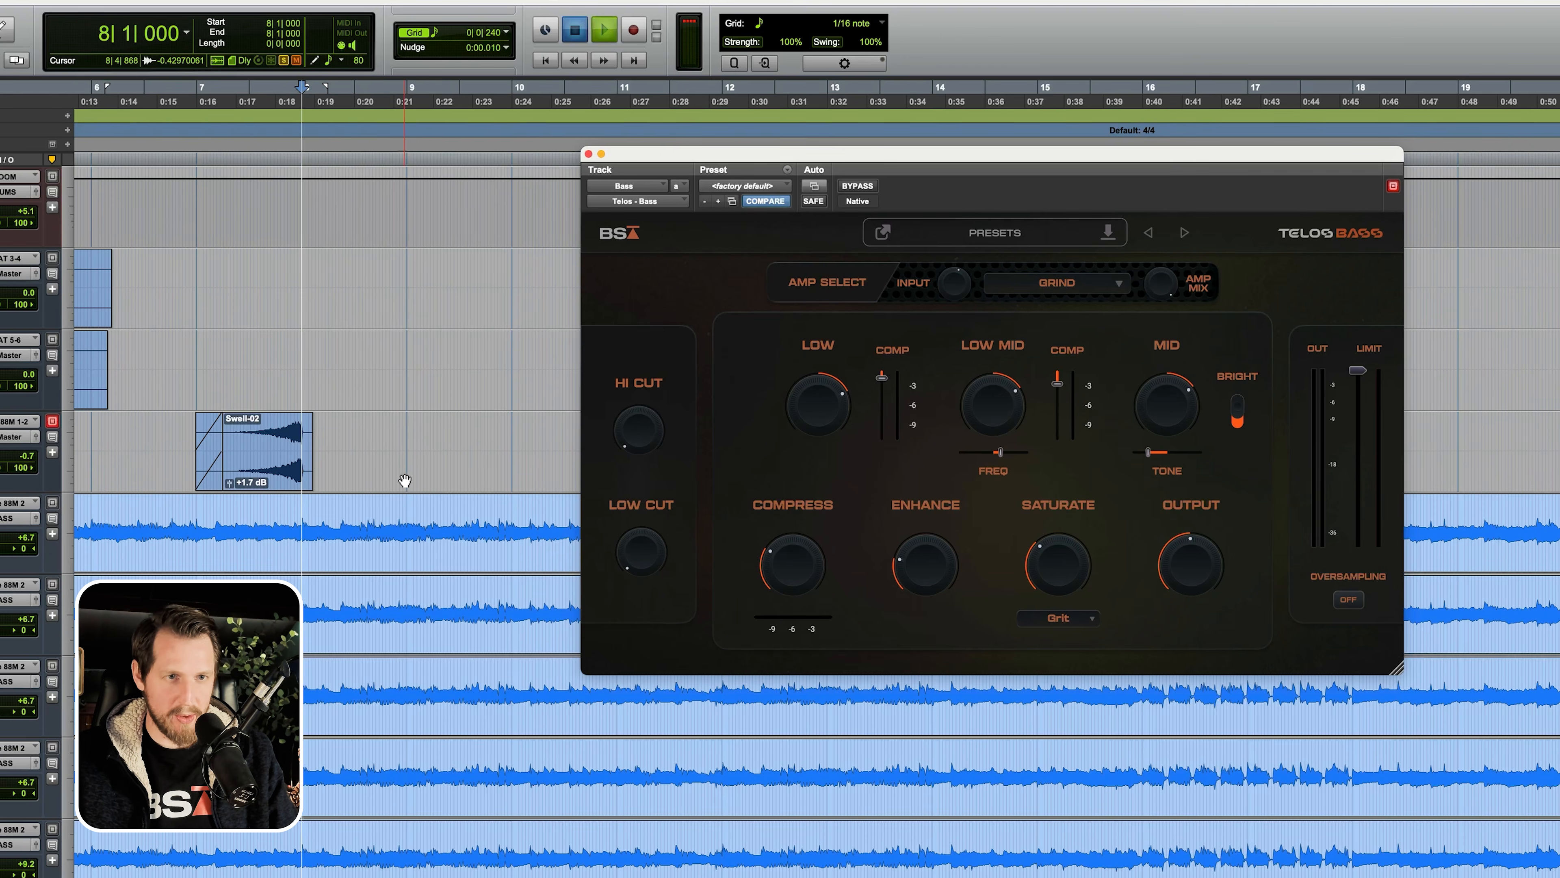
scroll(404, 480, "right", 2)
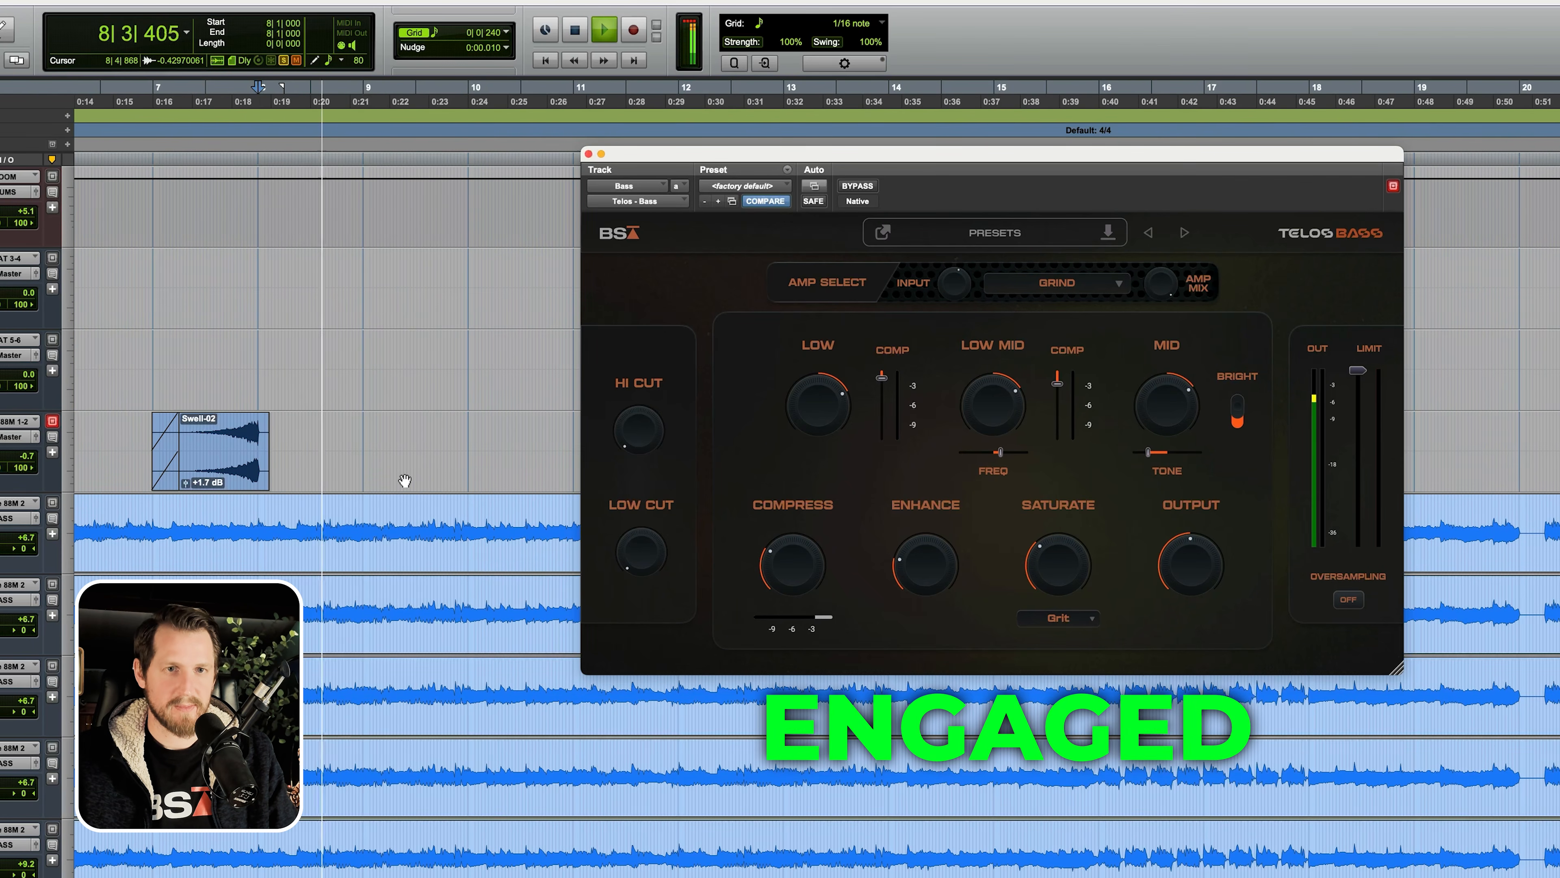
left_click(858, 186)
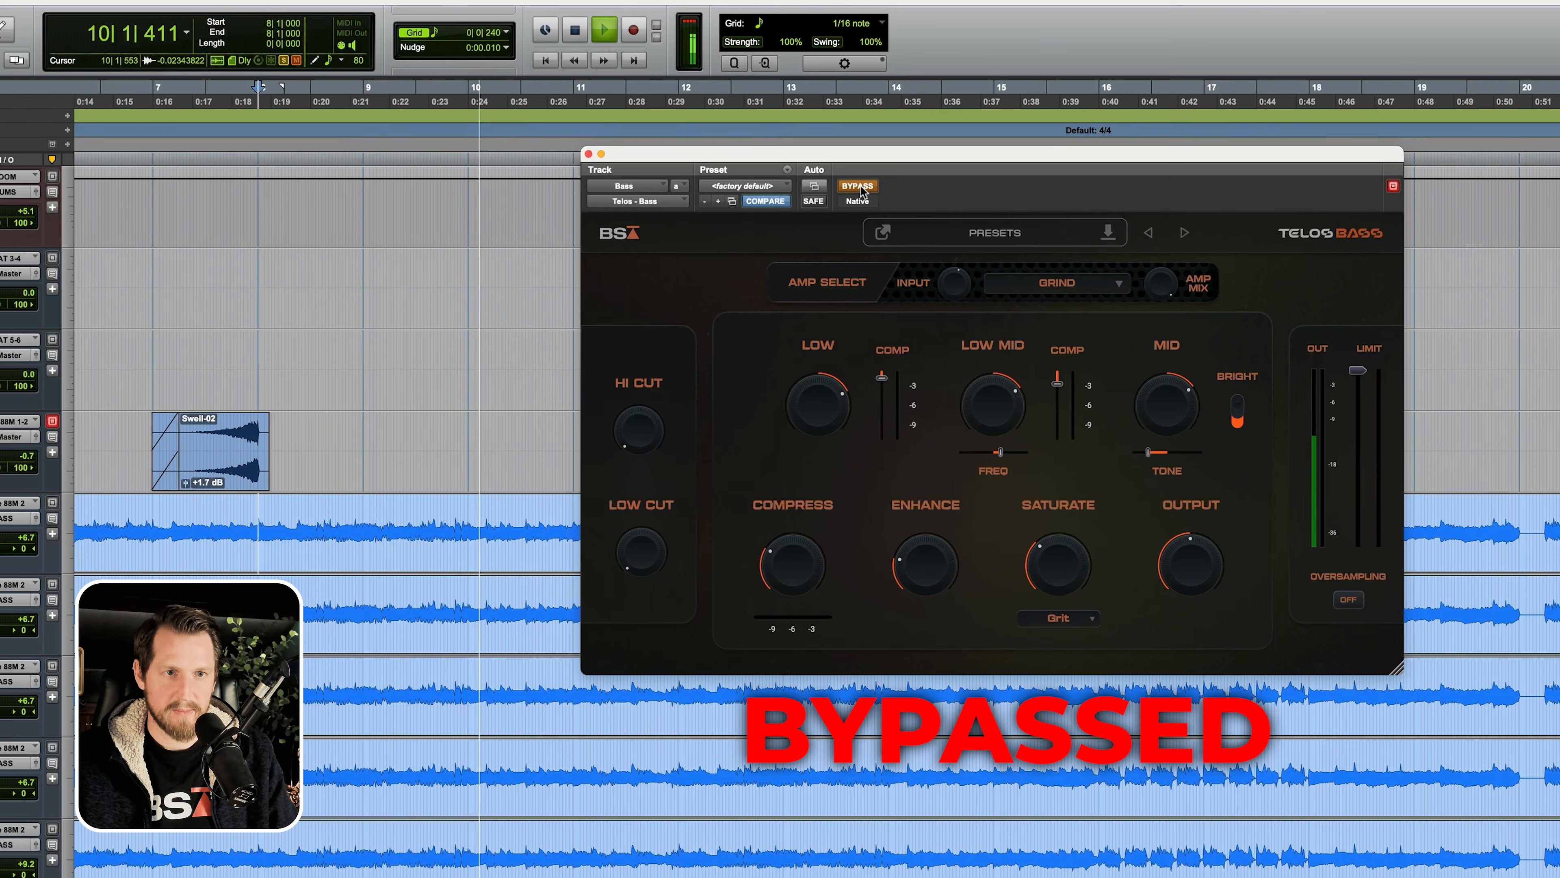
left_click(860, 186)
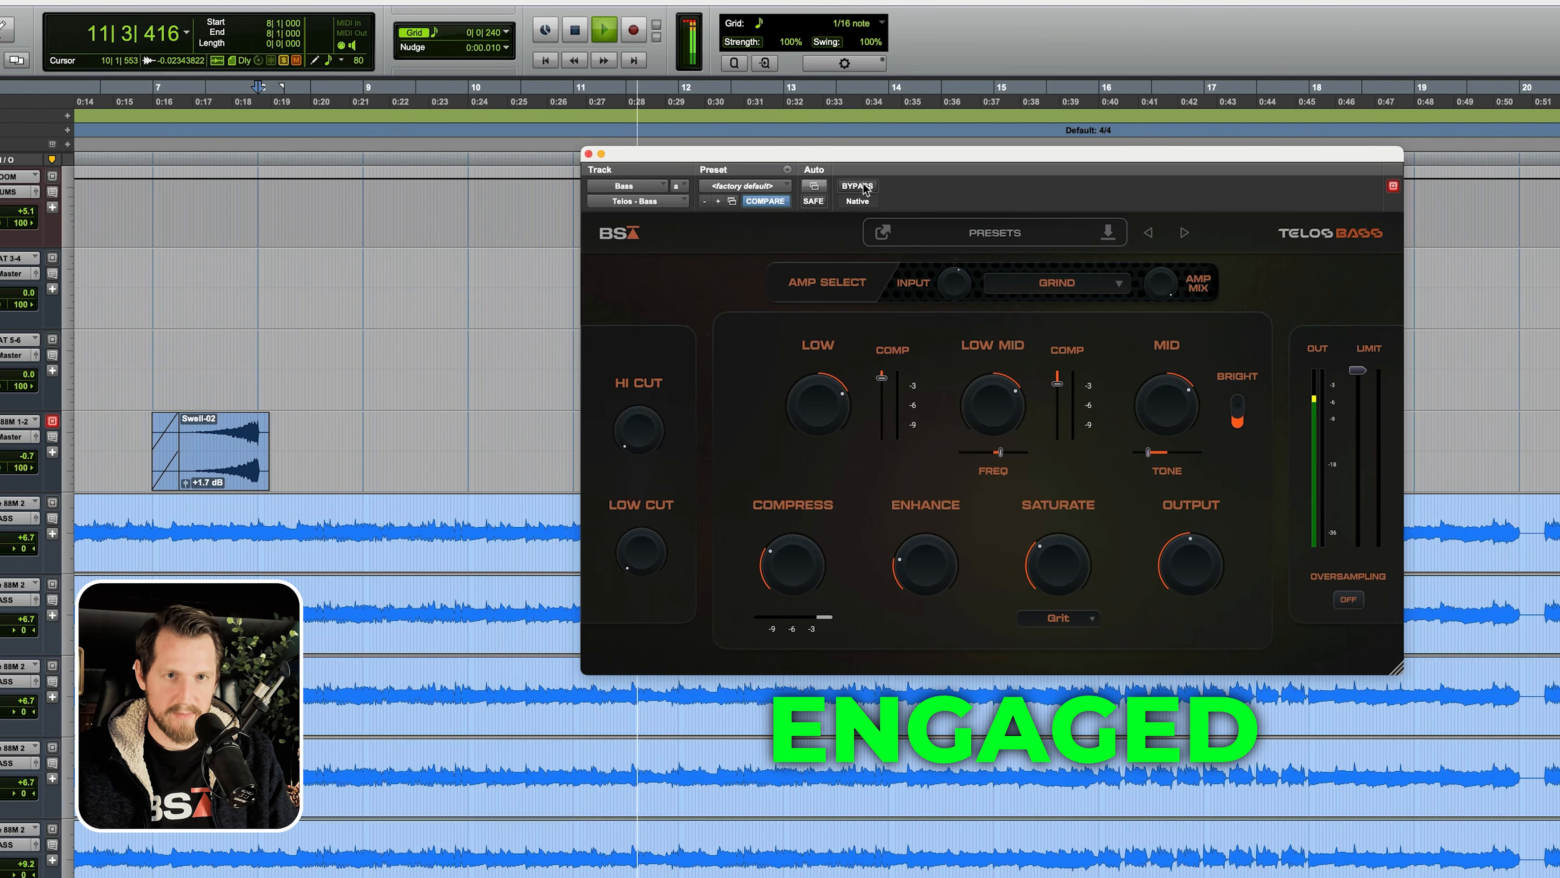
key("space")
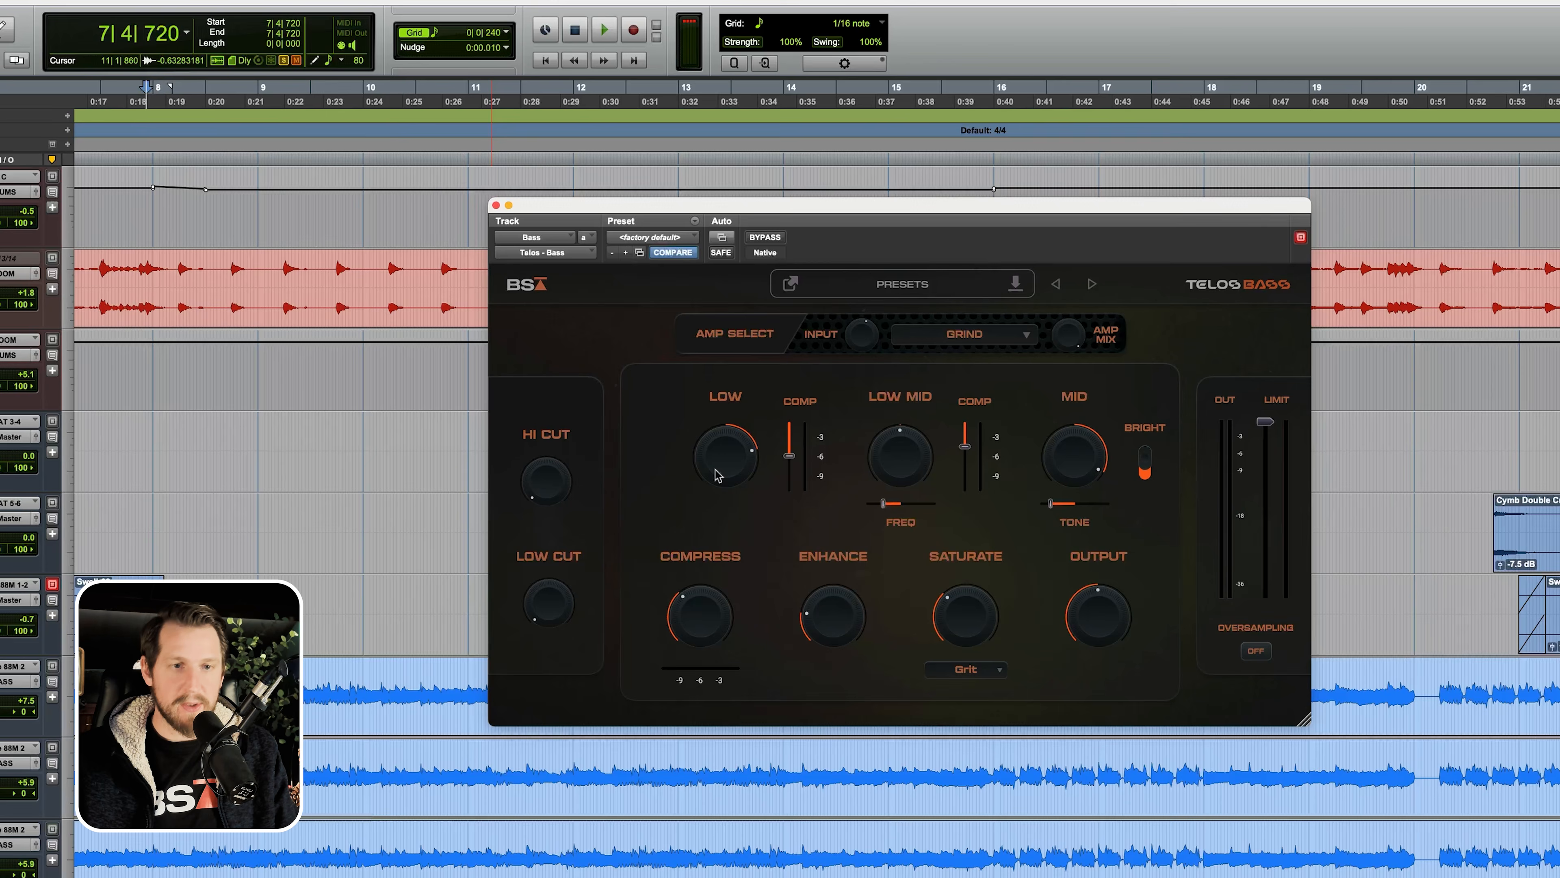
- Review the available amp models in Telos Bass and keep GRIND selected
mouse_move(736, 413)
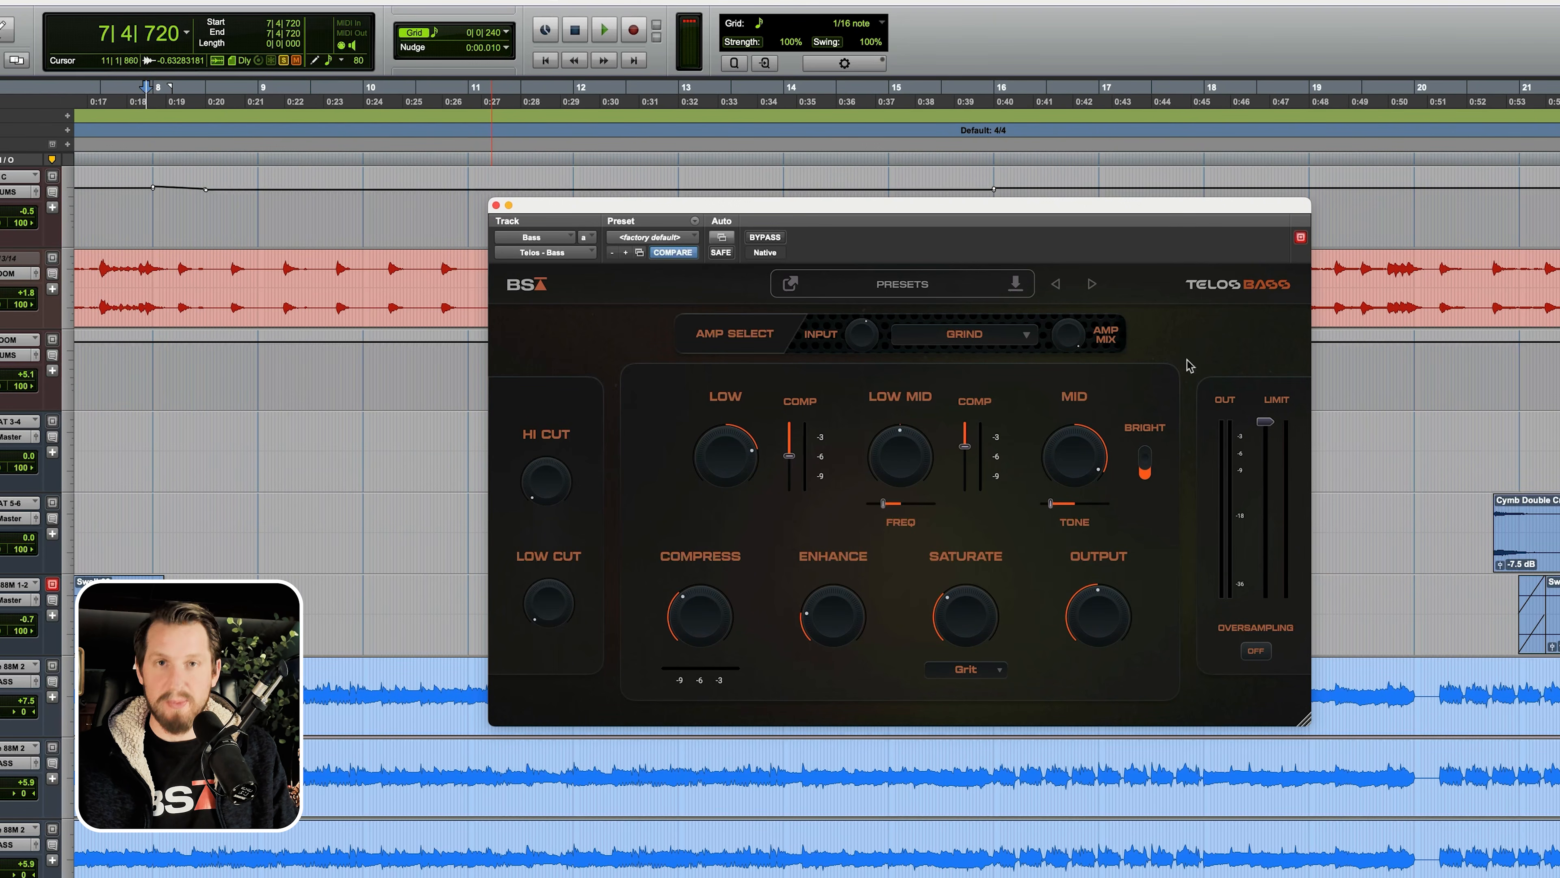
left_click(1007, 340)
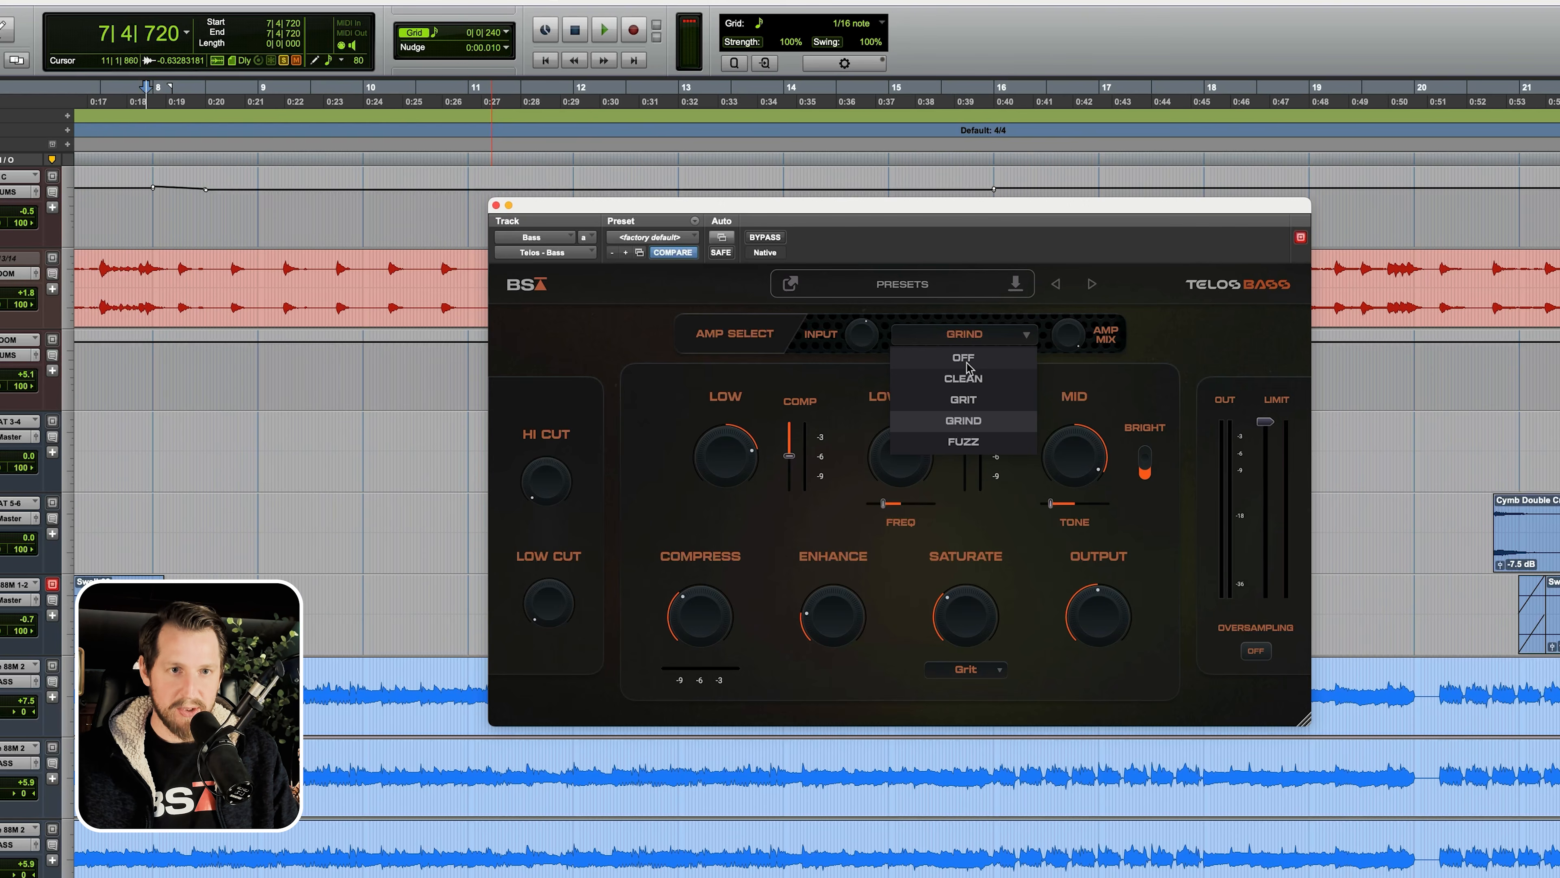
left_click(956, 420)
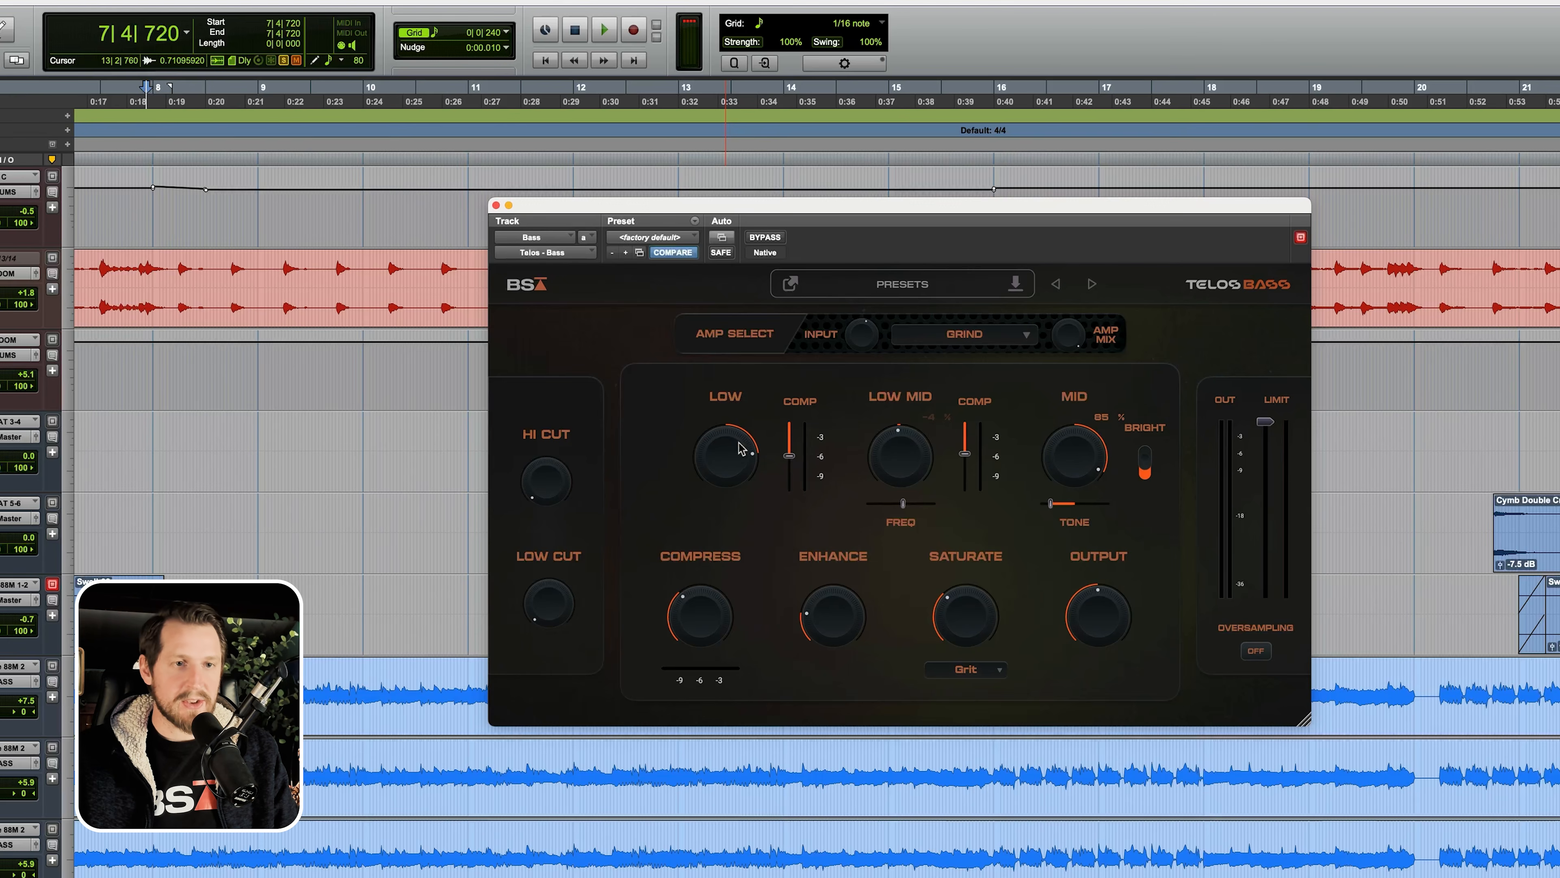
- Reduce the Low boost and its compression, set Low Mid to 39%, raise its frequency slightly and ease its compression
mouse_move(756, 469)
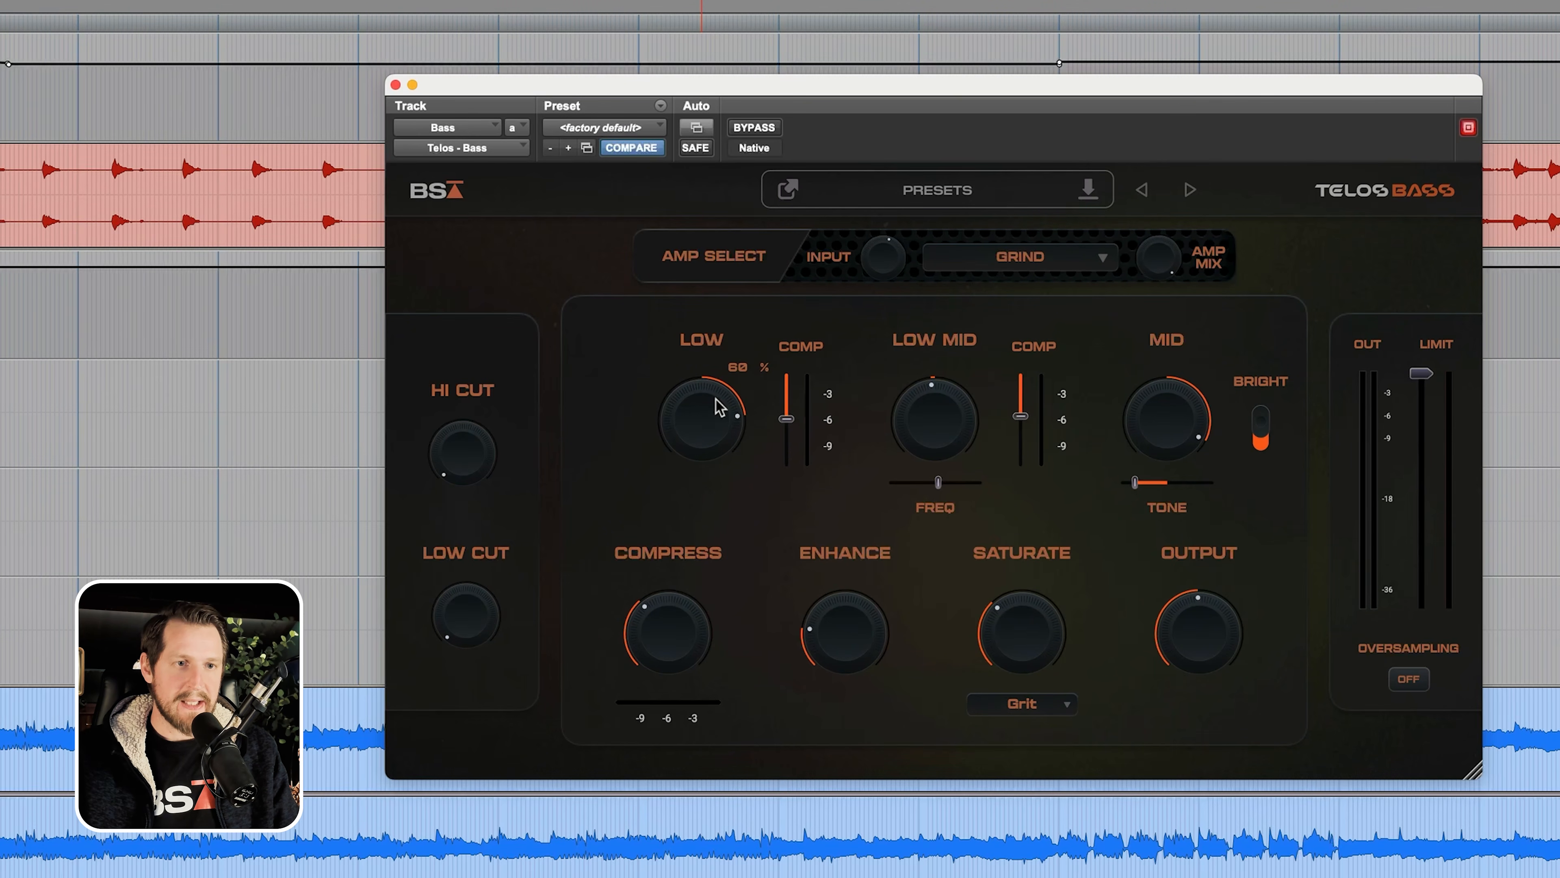
left_click_drag(720, 405, 768, 385)
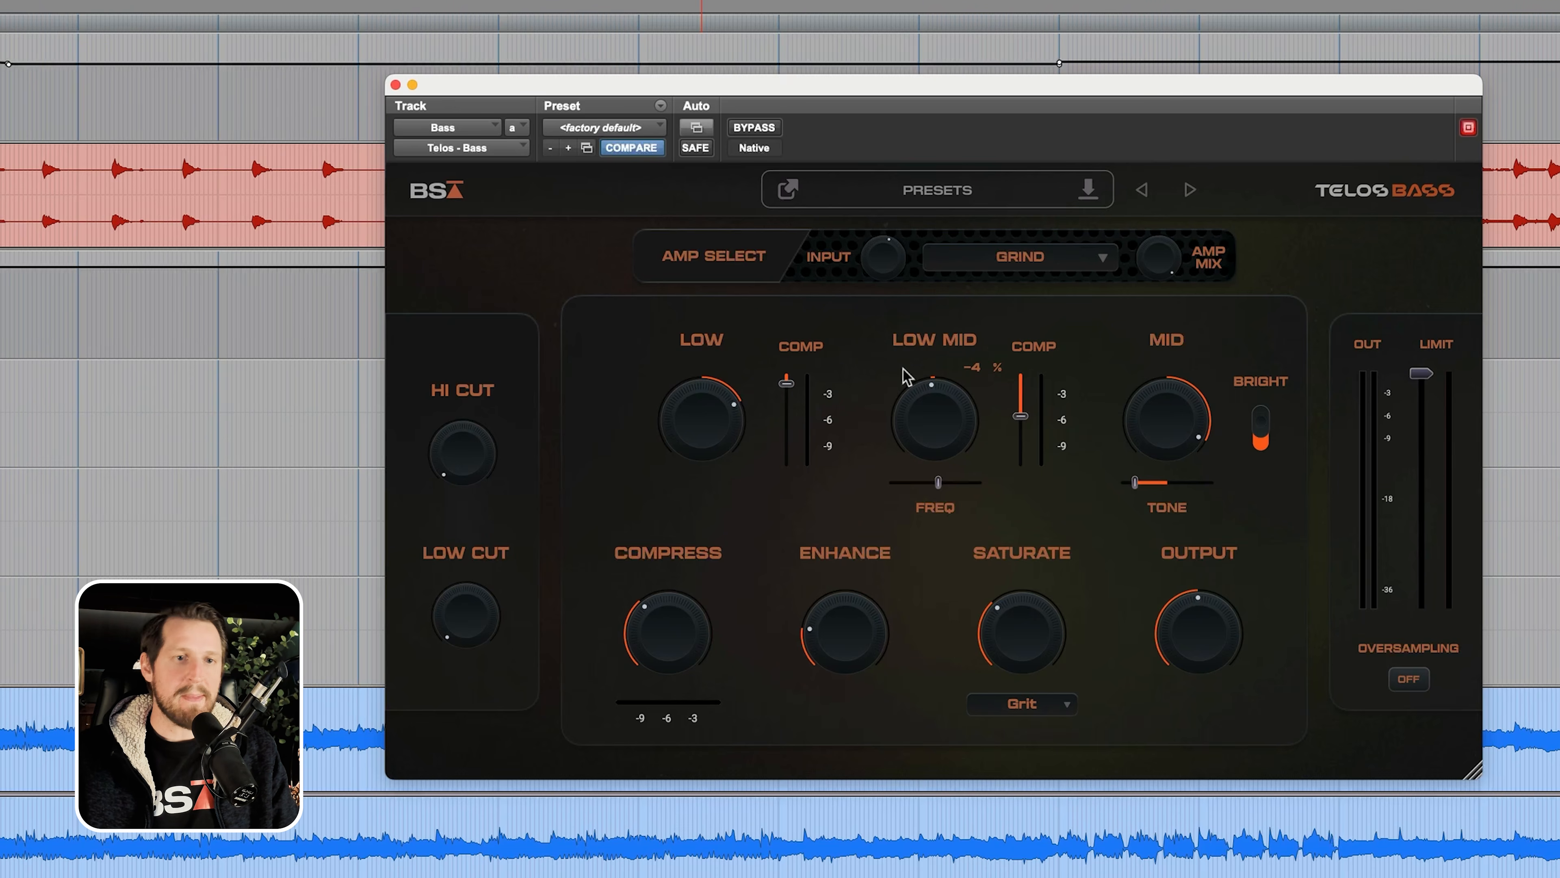
left_click_drag(942, 431, 943, 384)
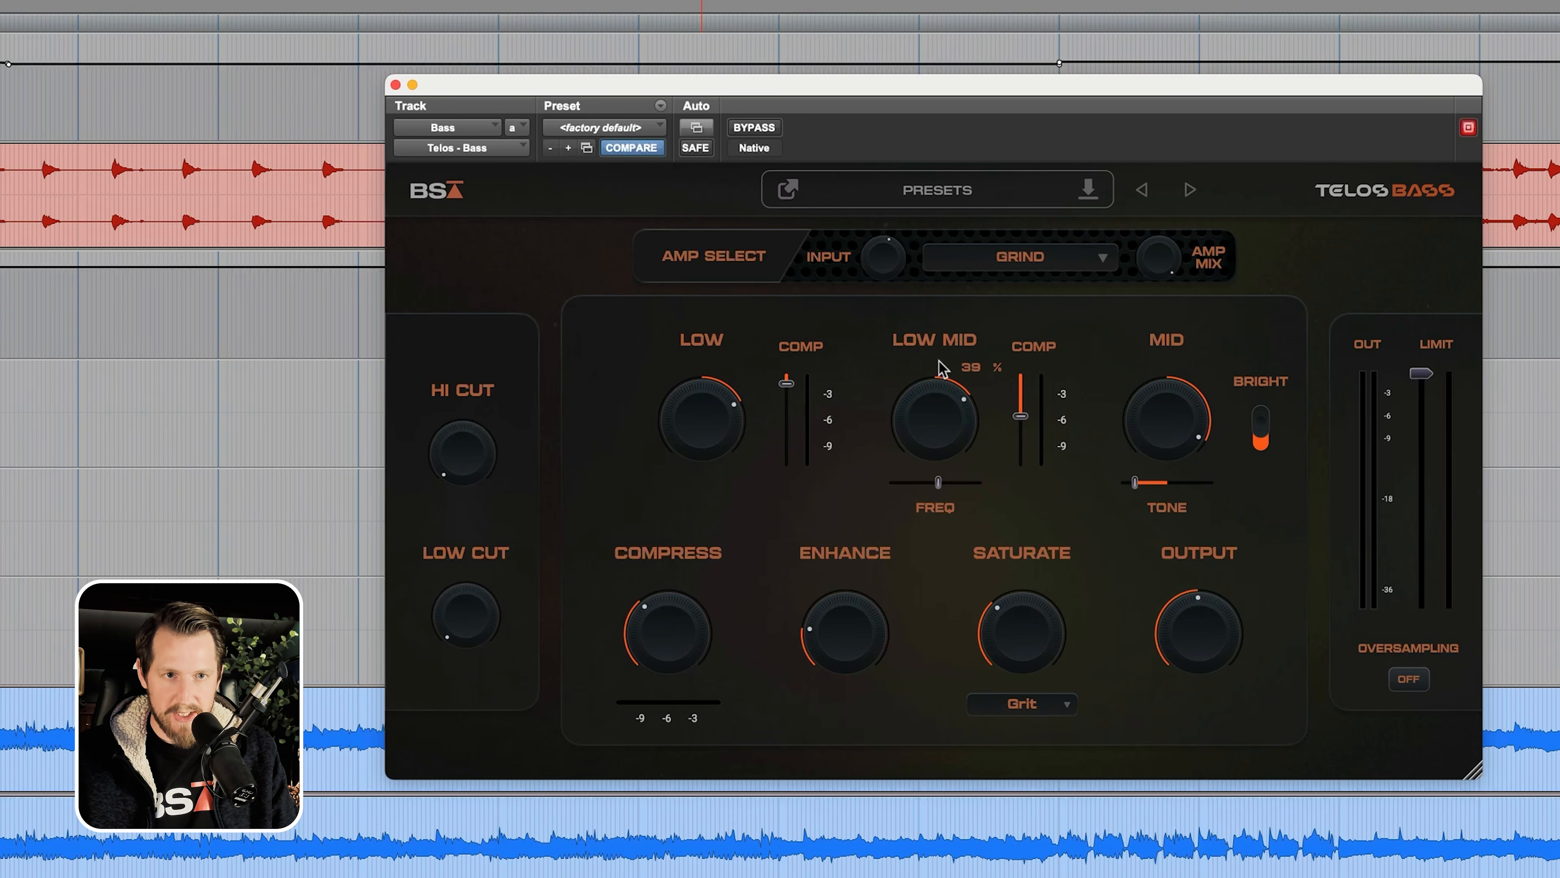
mouse_move(938, 483)
left_mouse_down()
mouse_move(882, 495)
mouse_move(992, 491)
mouse_move(888, 492)
mouse_move(944, 489)
left_mouse_up()
mouse_move(1023, 418)
left_mouse_down()
mouse_move(1029, 378)
mouse_move(1030, 446)
mouse_move(1033, 398)
left_mouse_up()
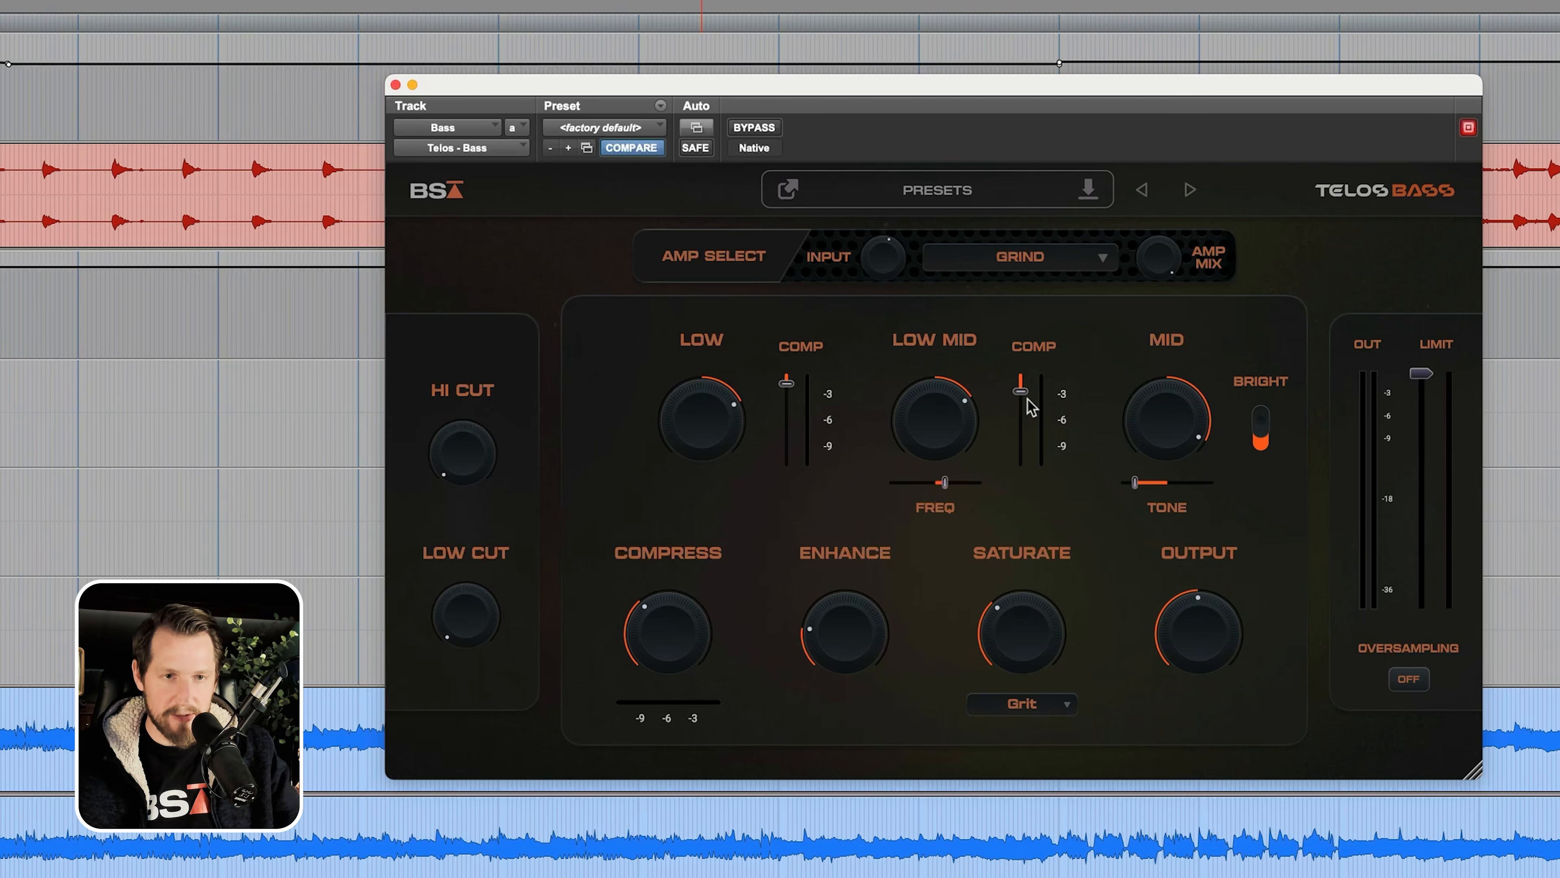
- Set the Mid boost to 39% and its Tone to 23%, leaving Bright on
left_click_drag(1134, 482, 1152, 482)
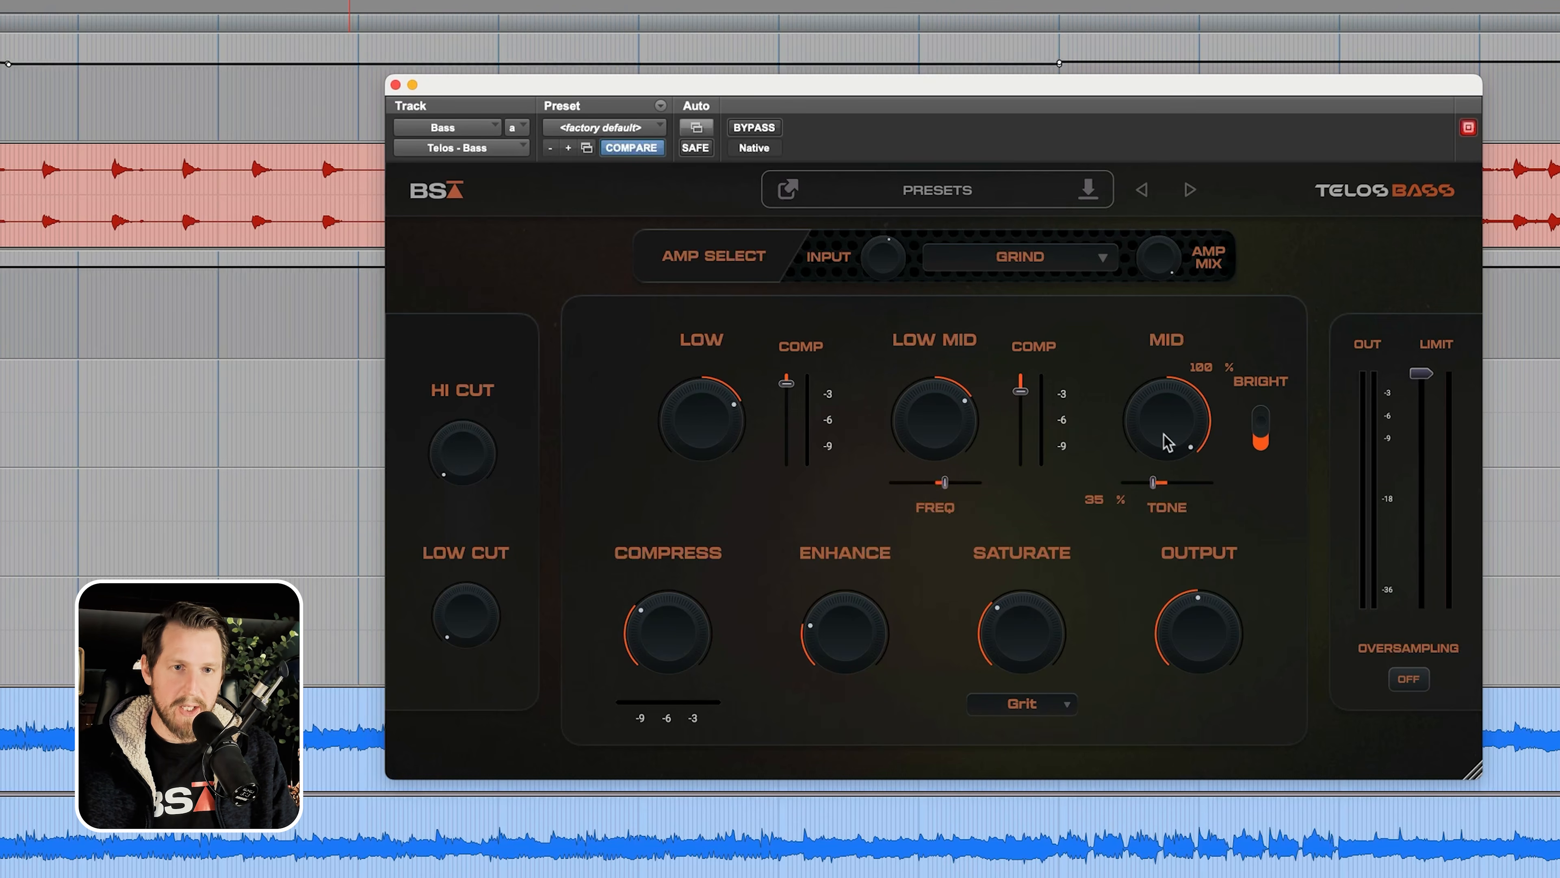
left_click_drag(1163, 432, 1144, 495)
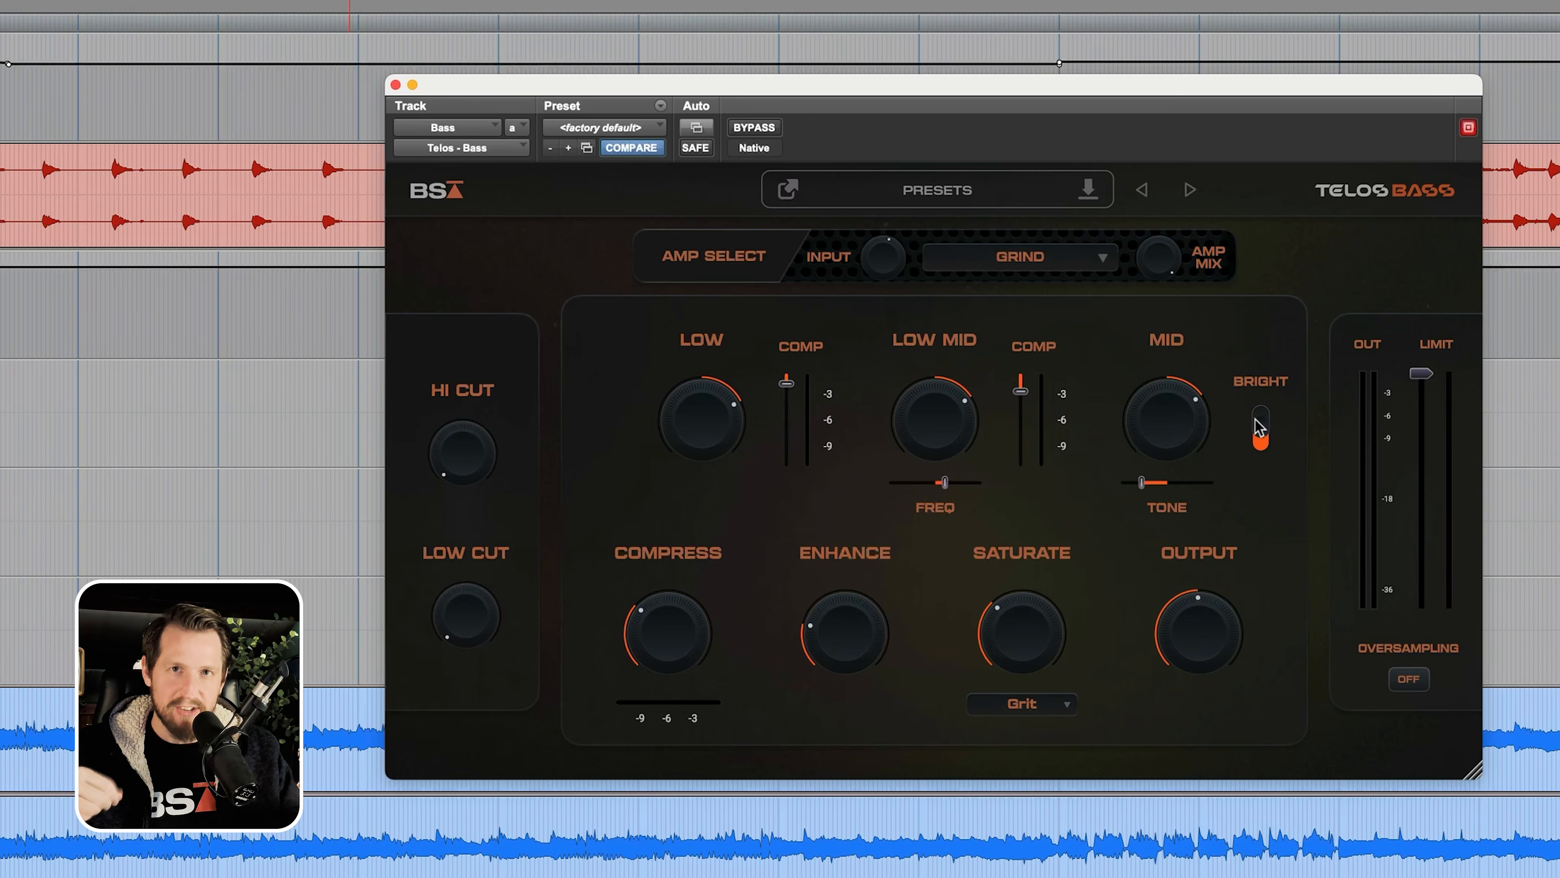
mouse_move(1157, 501)
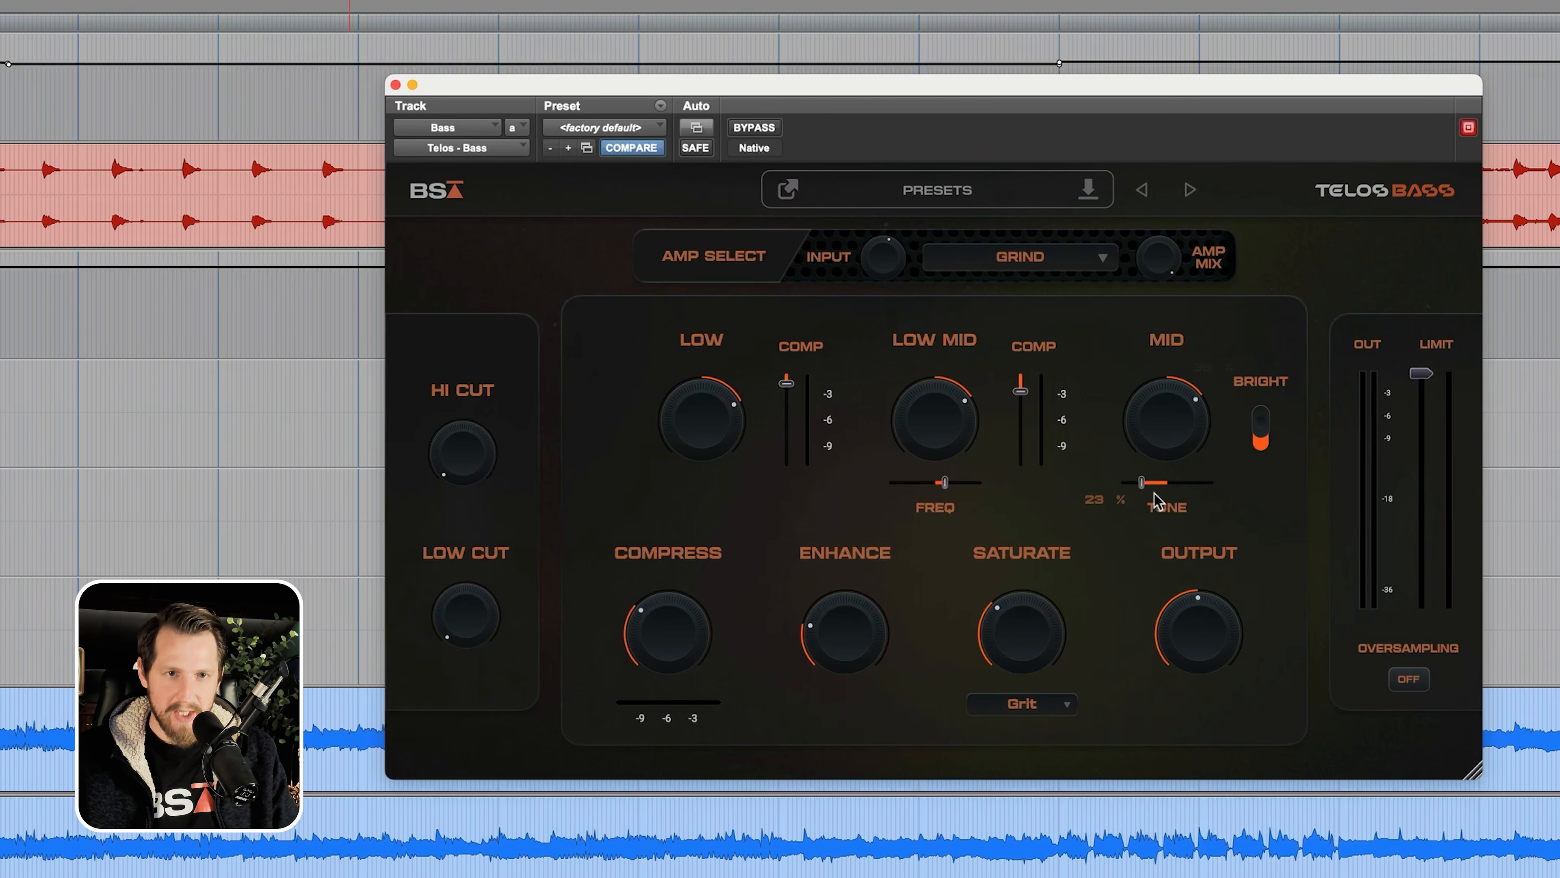
- Try different Compress amounts, settle slightly below the original setting, and keep Grit as the saturation type
left_click_drag(645, 690, 727, 573)
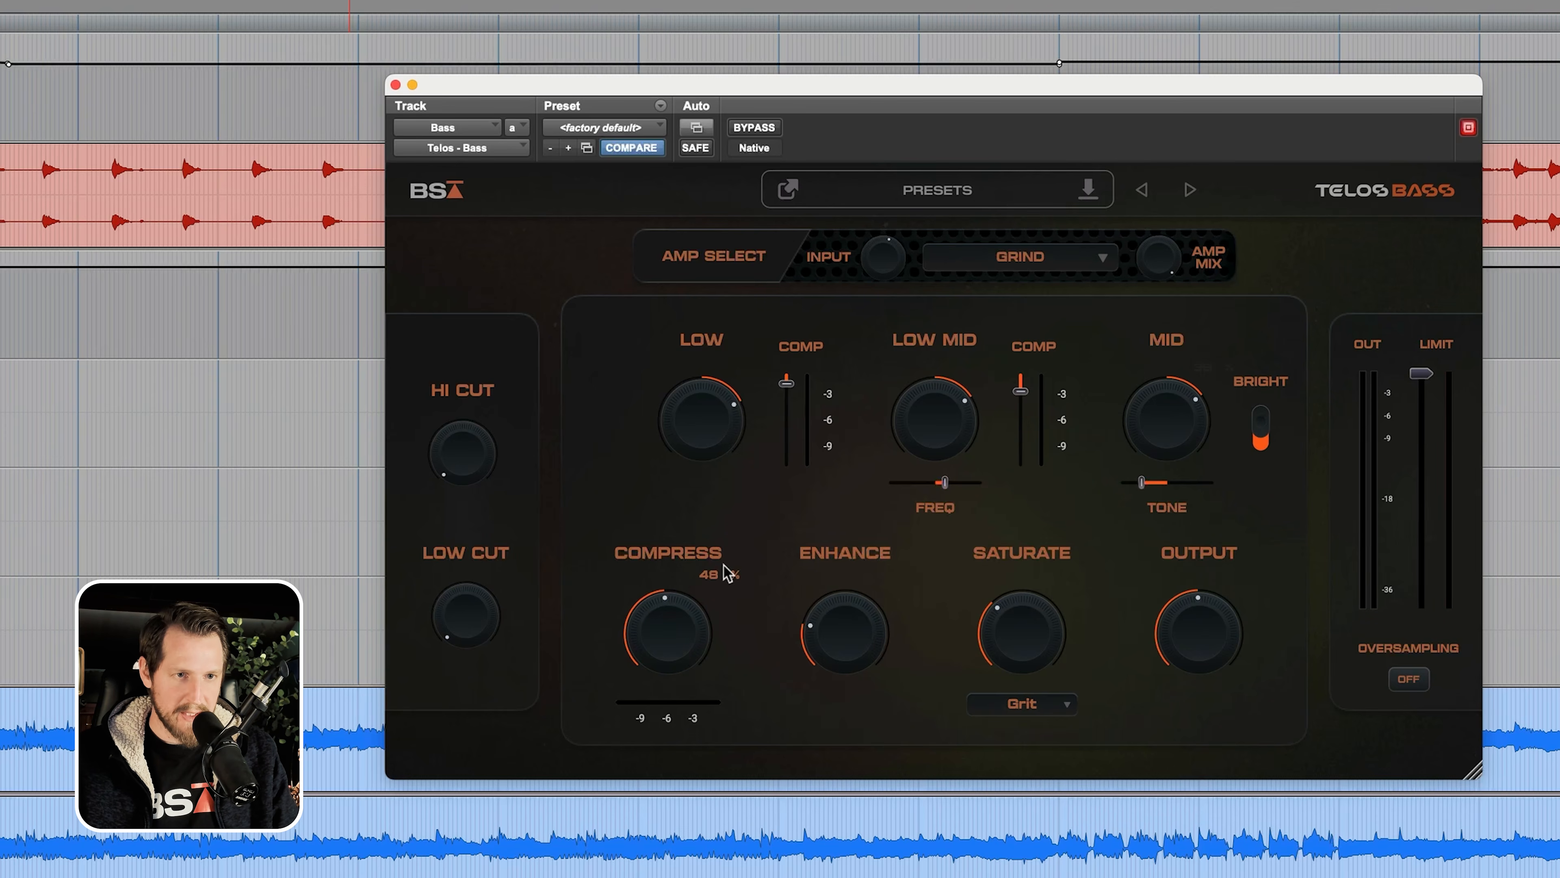
left_click(654, 629, "alt")
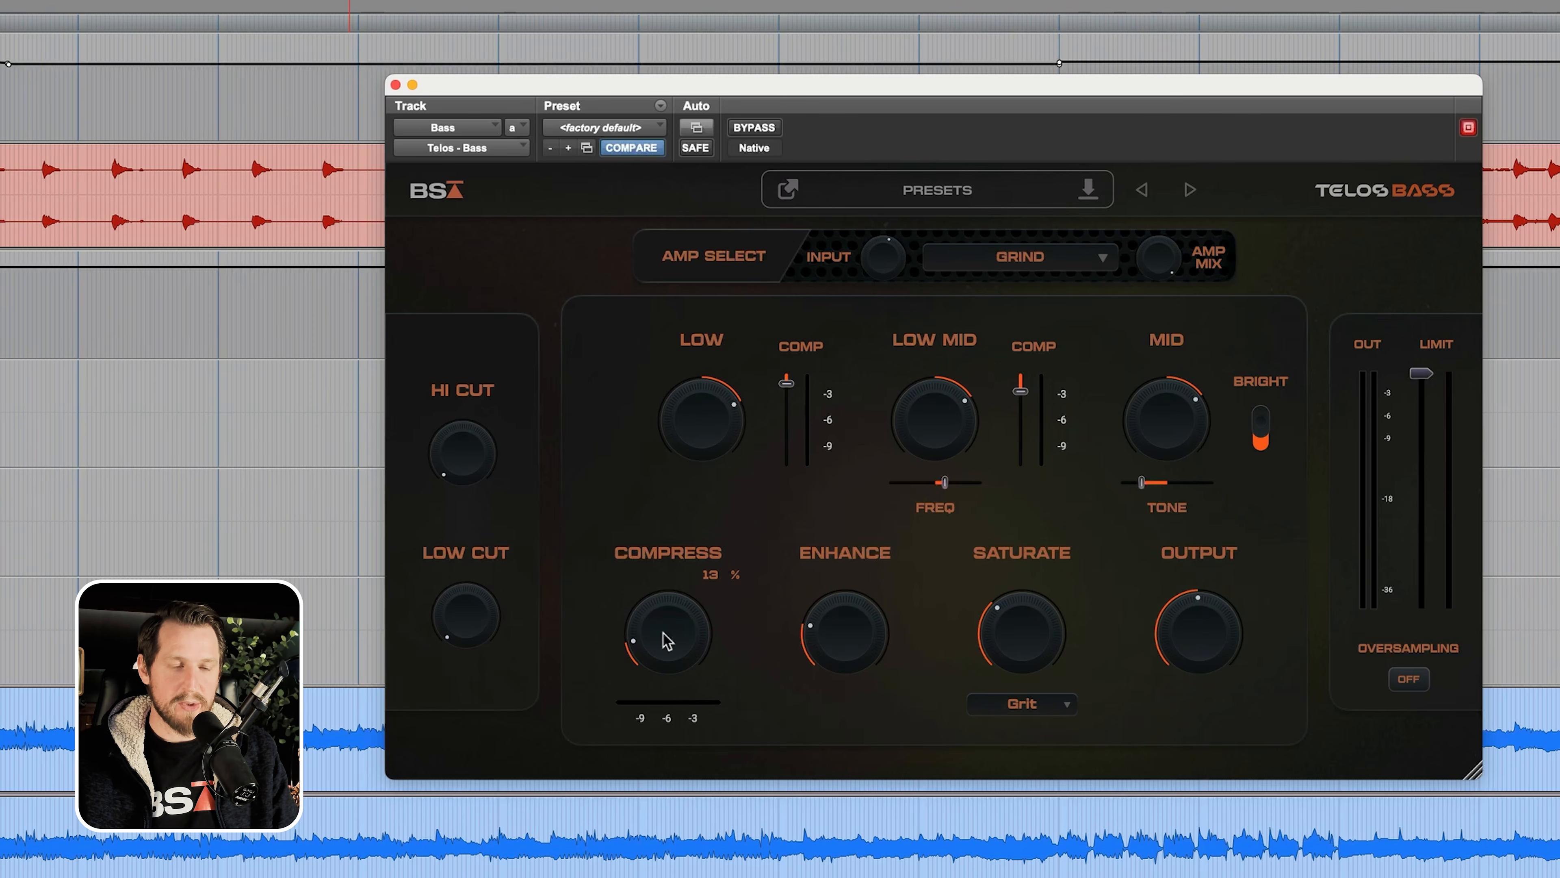
left_click_drag(664, 636, 672, 593)
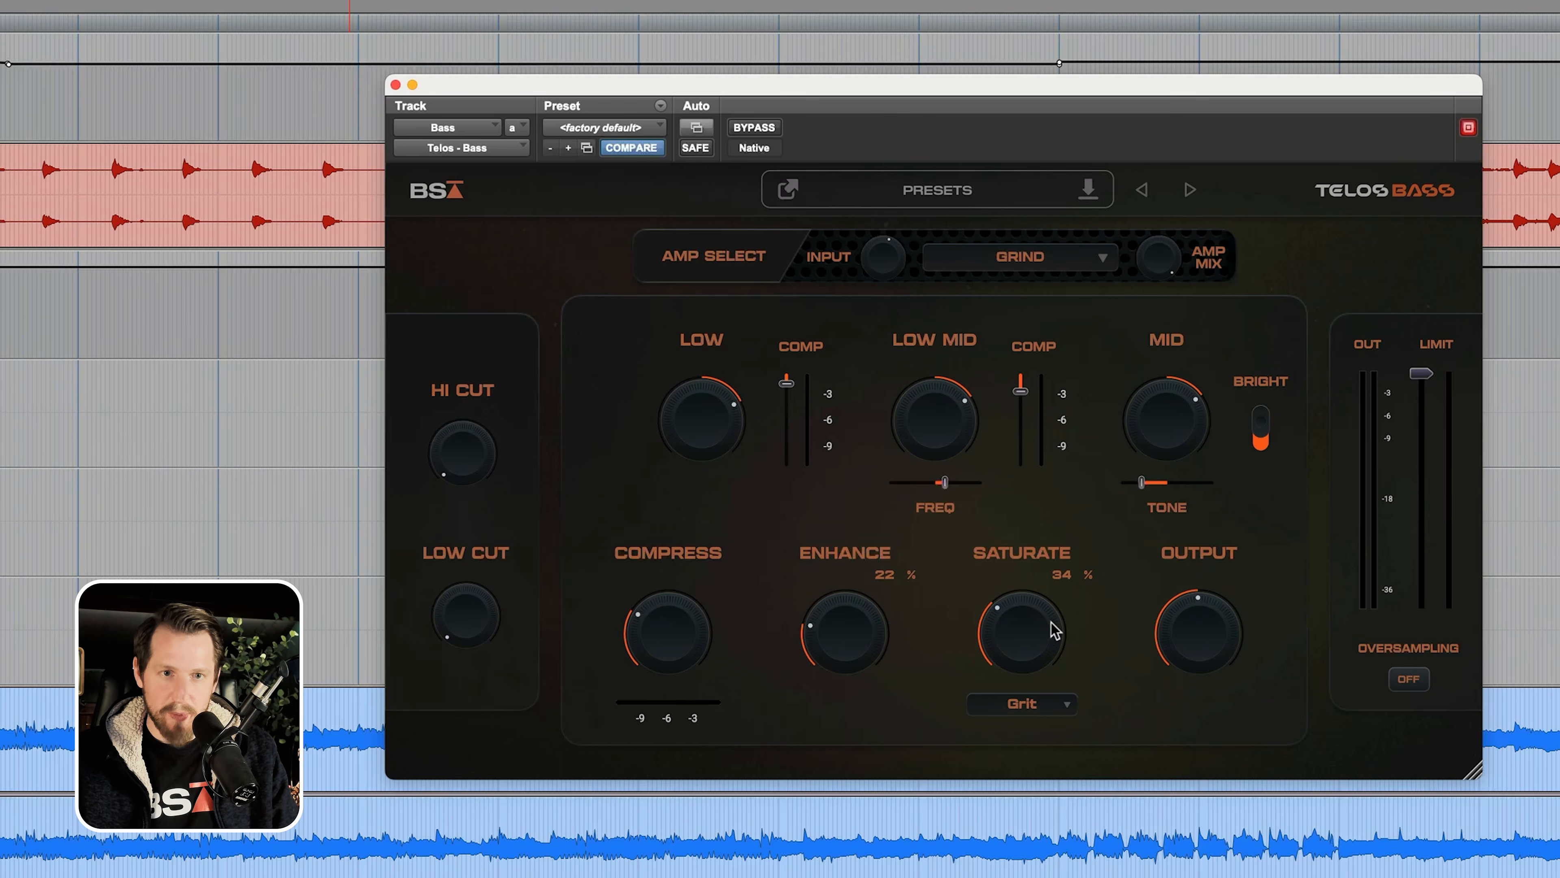
left_click(1036, 705)
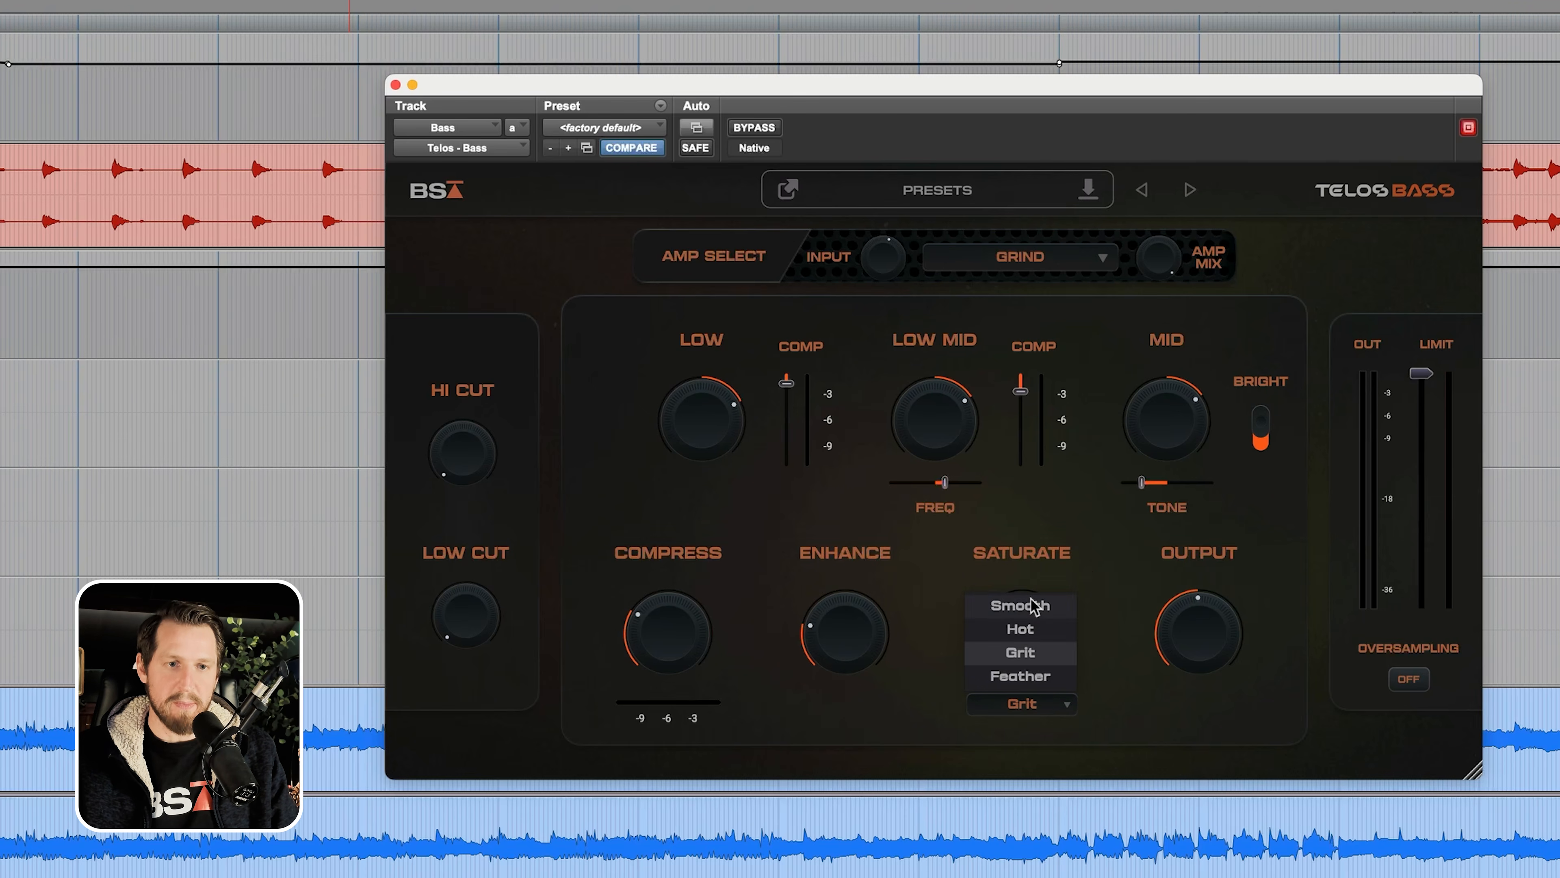
left_click(1103, 569)
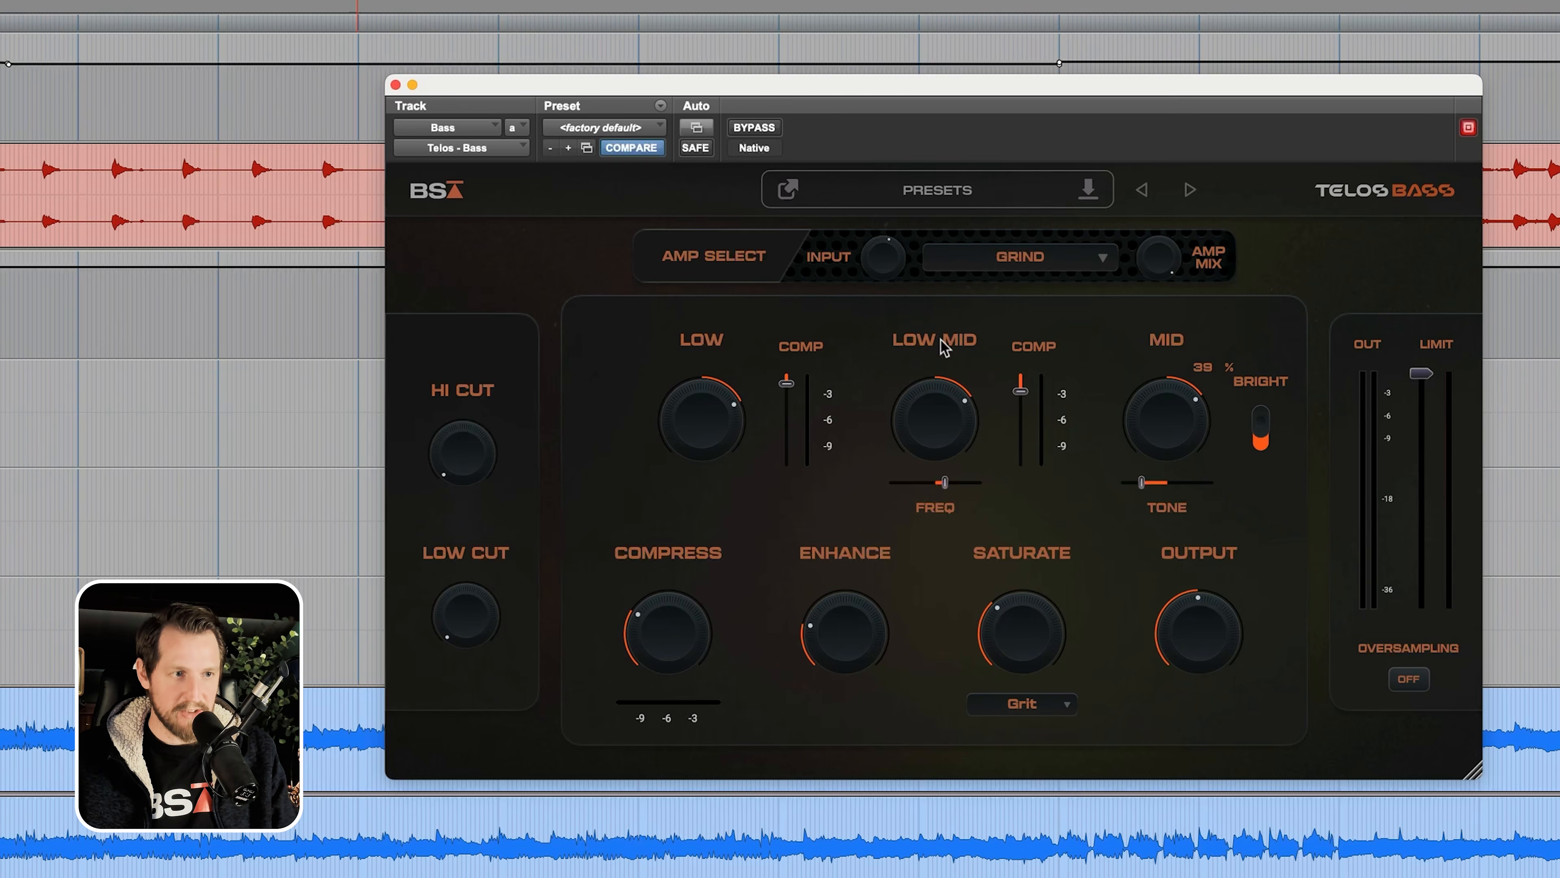
- Bypass the existing Telos Bass and insert a fresh Telos - Bass (mono) in the next slot of the Bass track
scroll(155, 571, "right", 3)
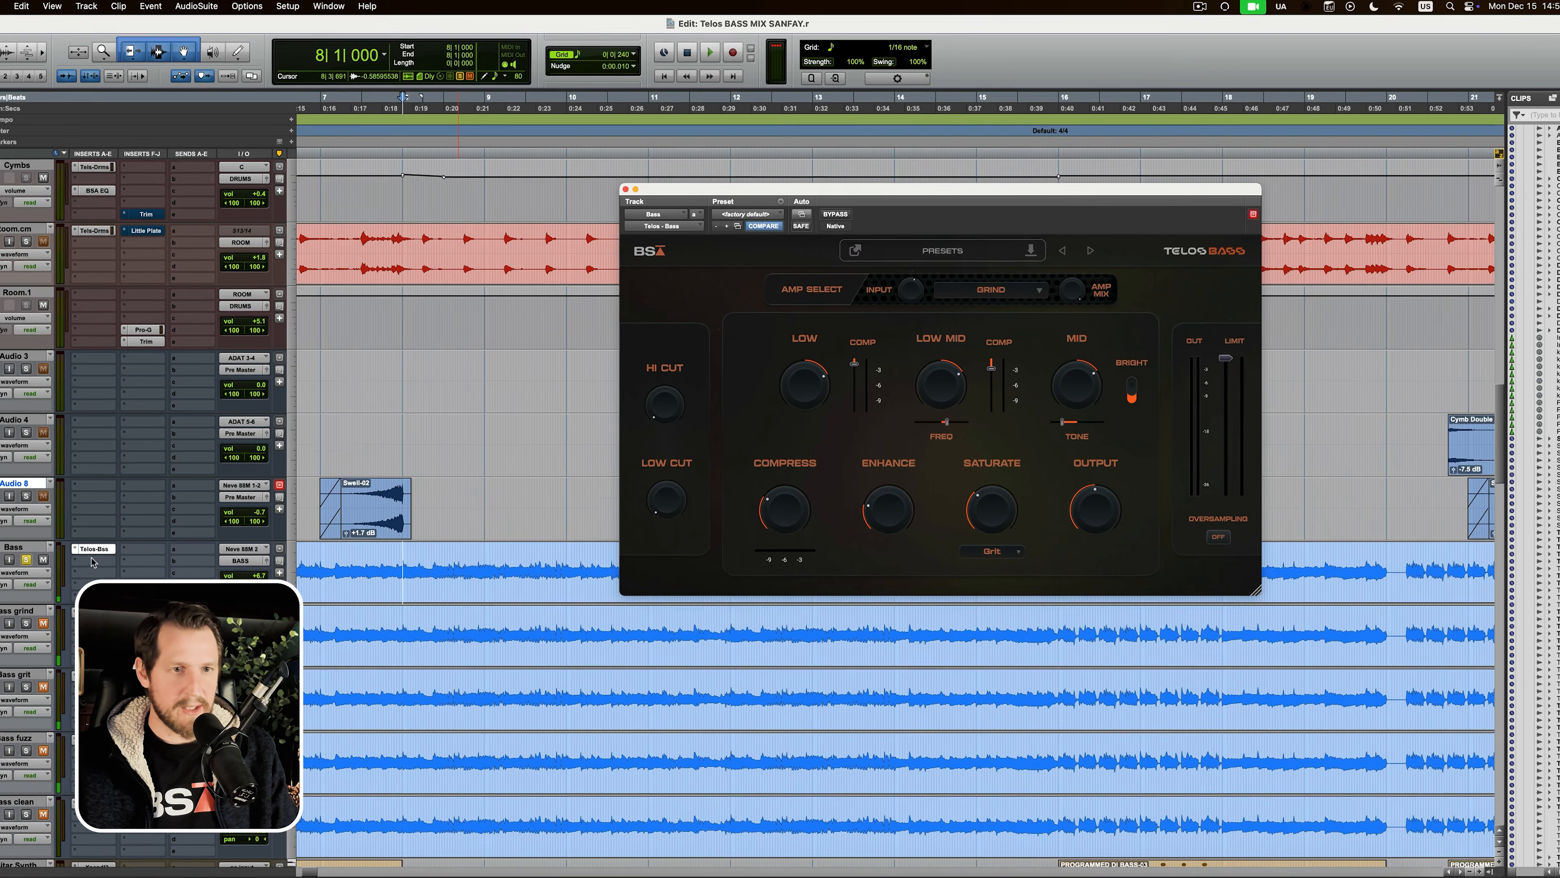
left_click(96, 556)
mouse_move(135, 560)
mouse_move(270, 629)
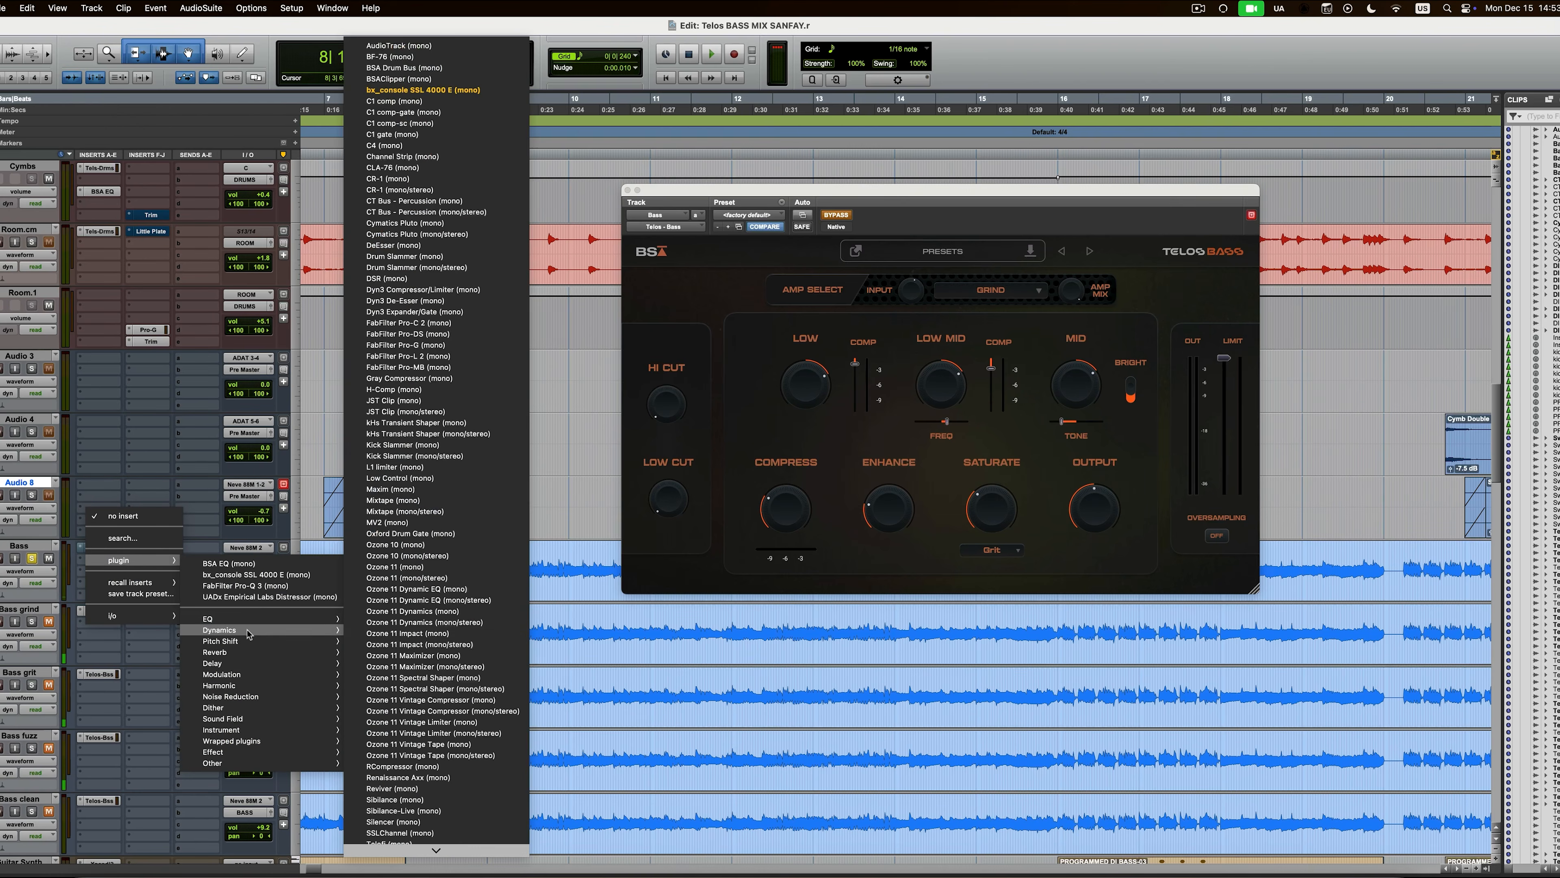
scroll(454, 655, "down", 5)
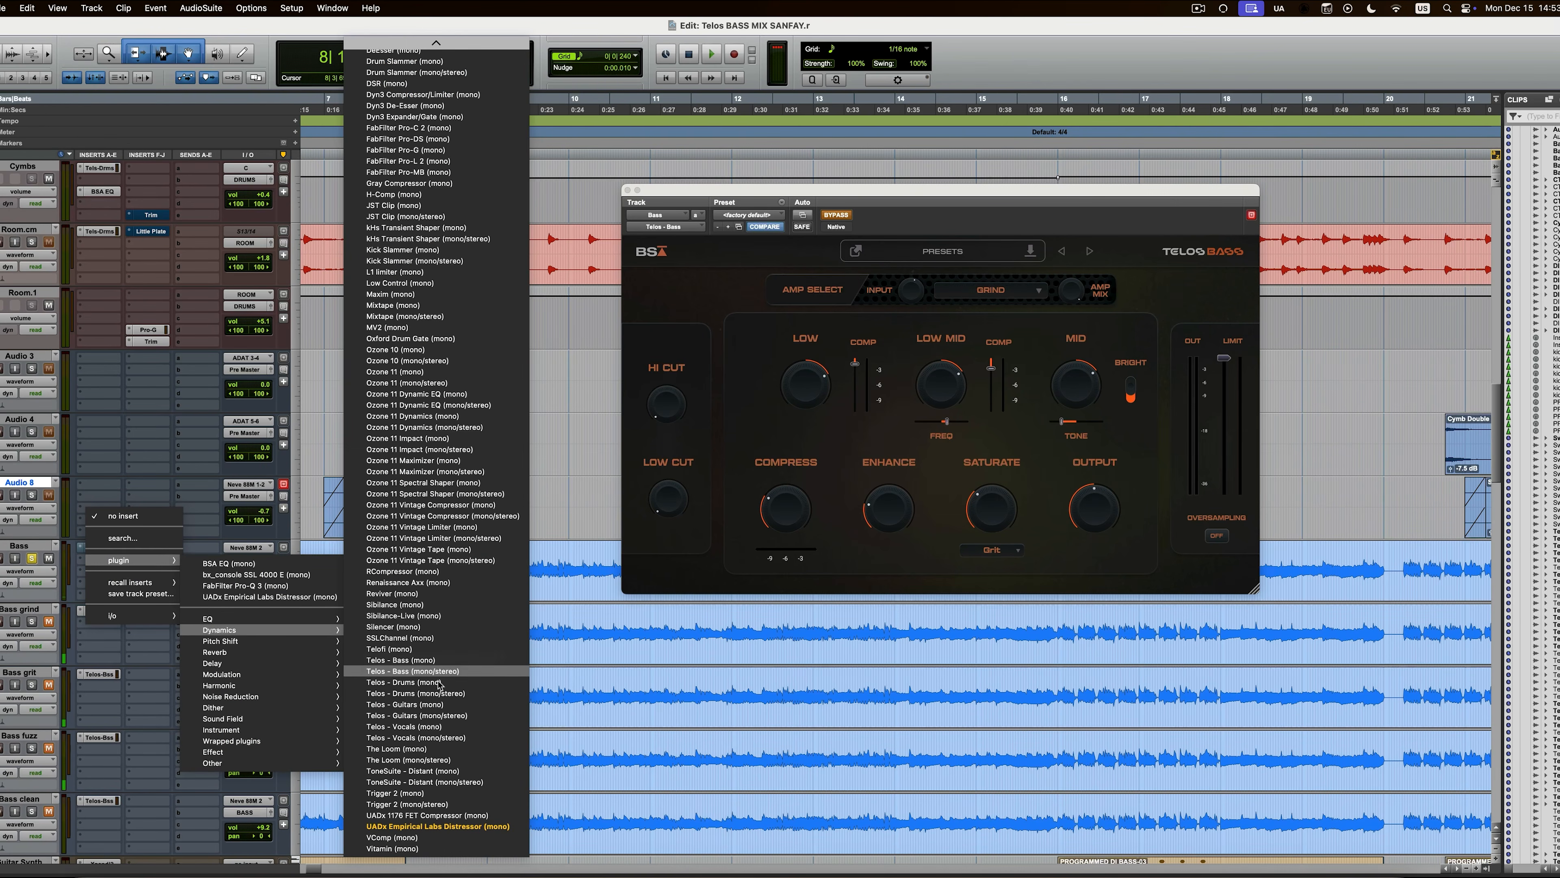
left_click(436, 660)
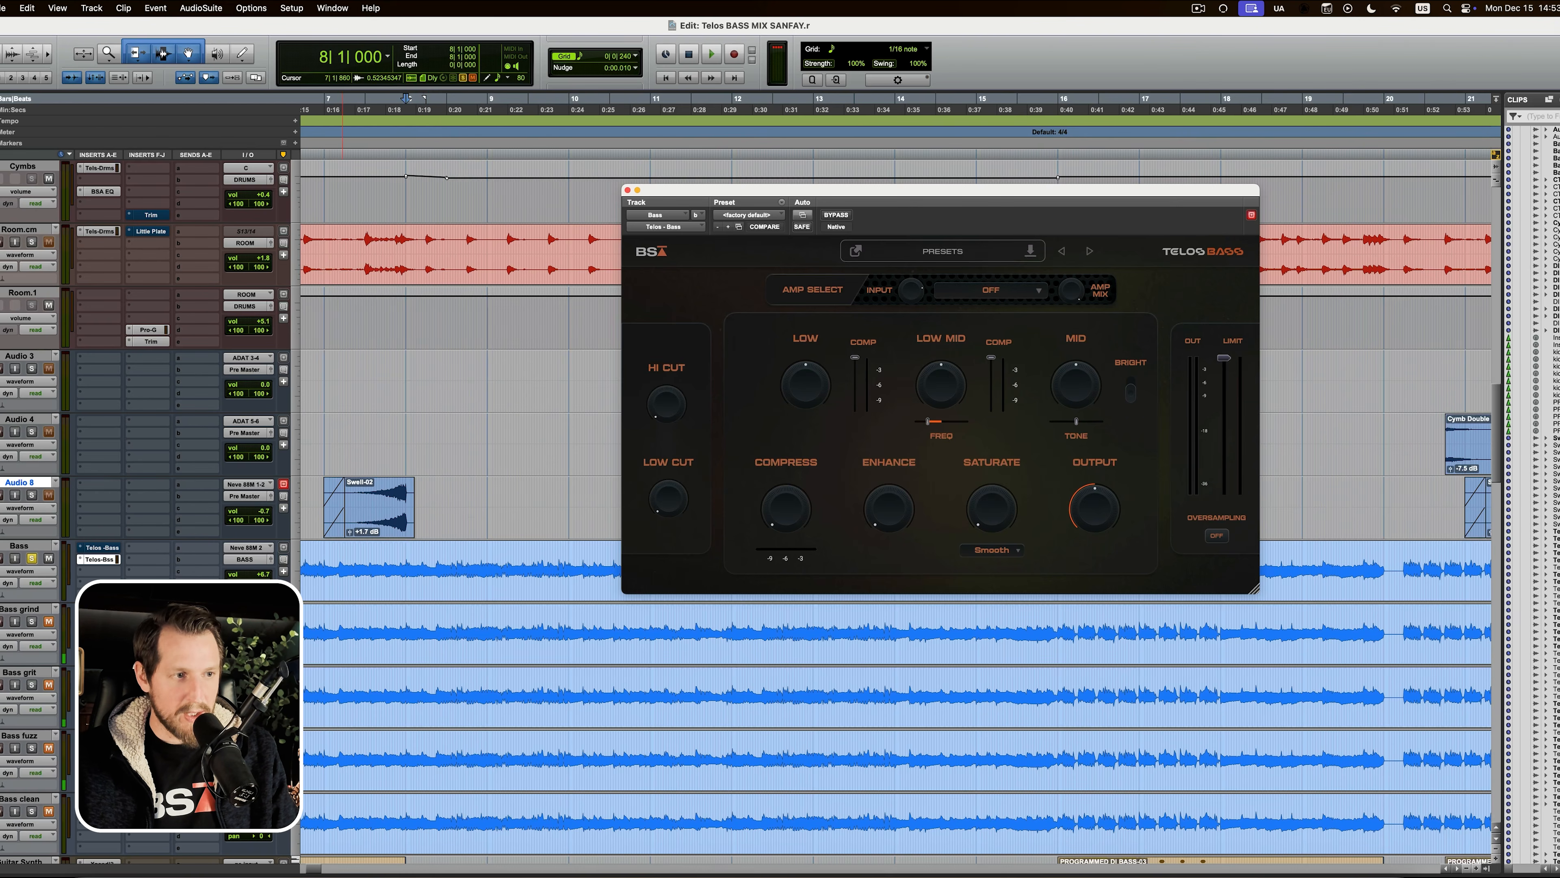
- Play the Bass track from bar 8 through the fresh plug-in with the amp off, and stop
key("space")
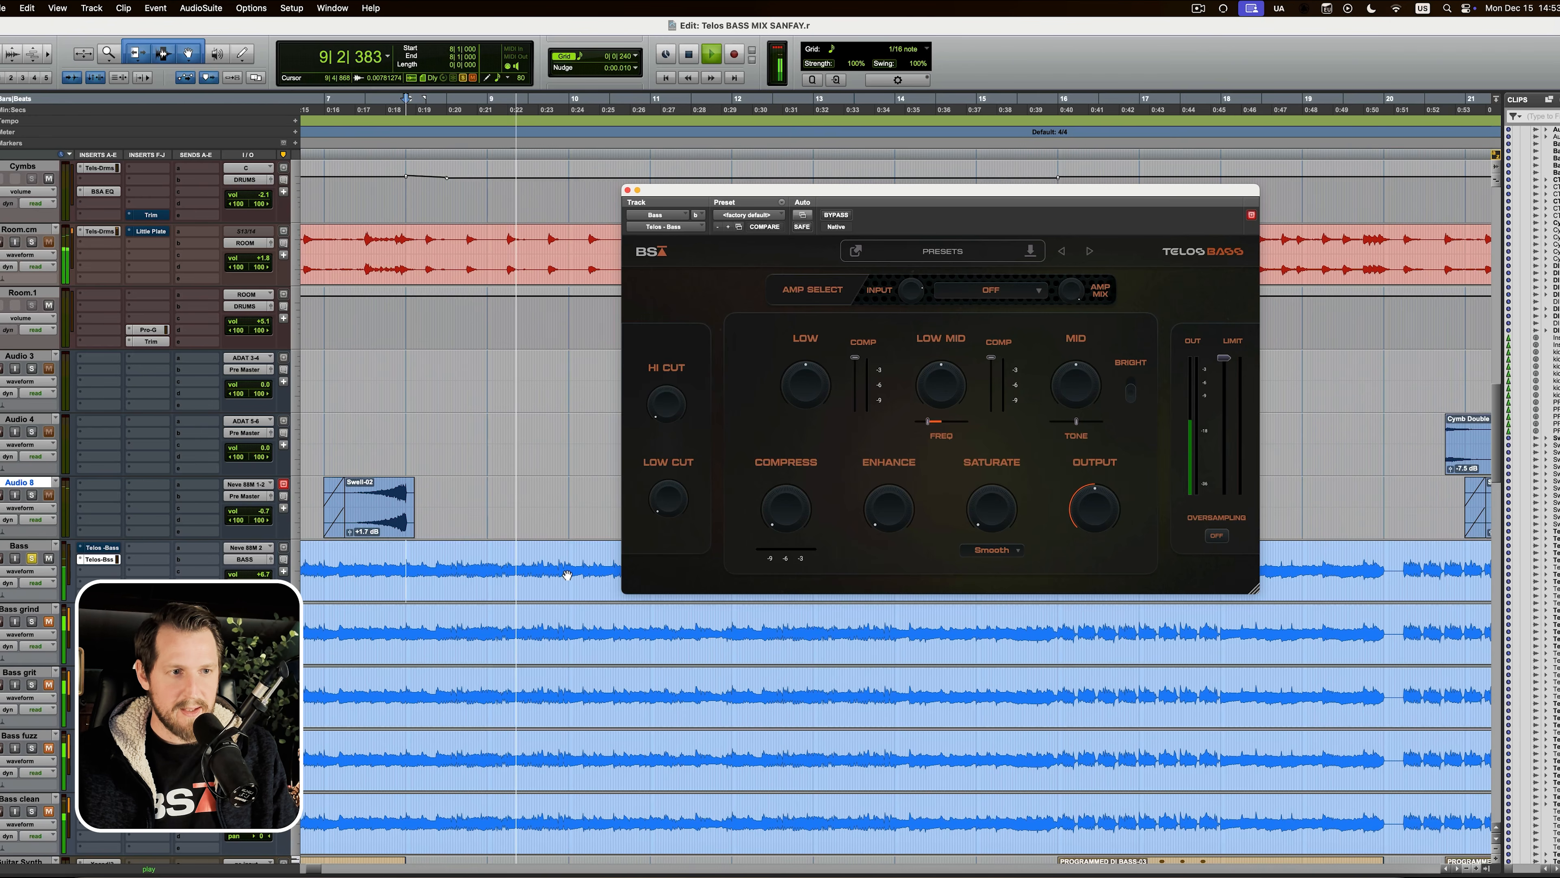
key("space")
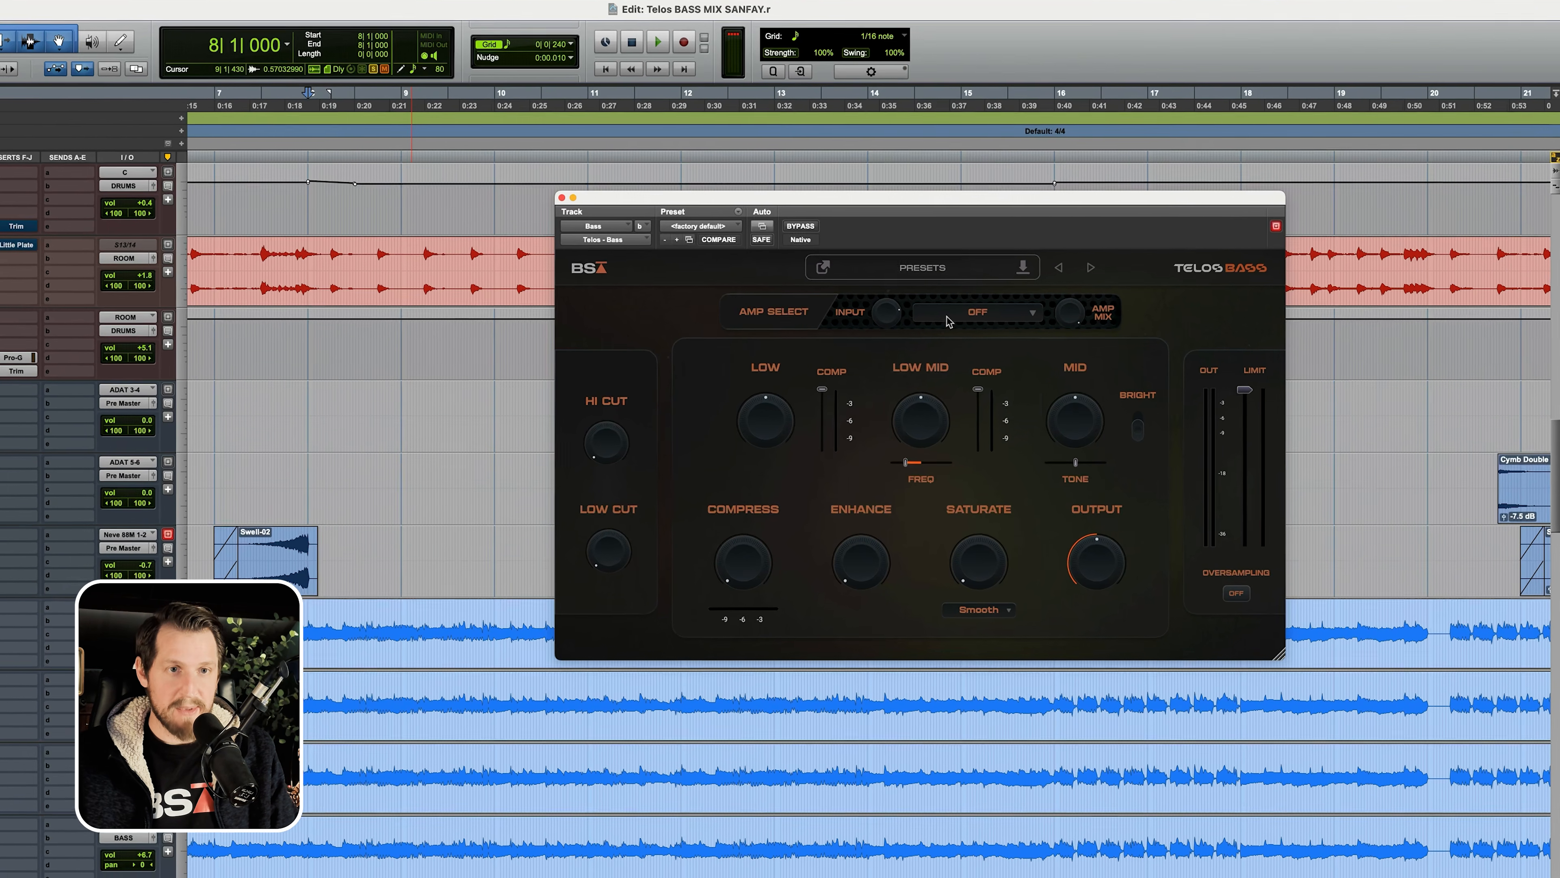
- Choose the CLEAN amp and audition it during playback with the amp input at about 0.24 dB
left_click(986, 294)
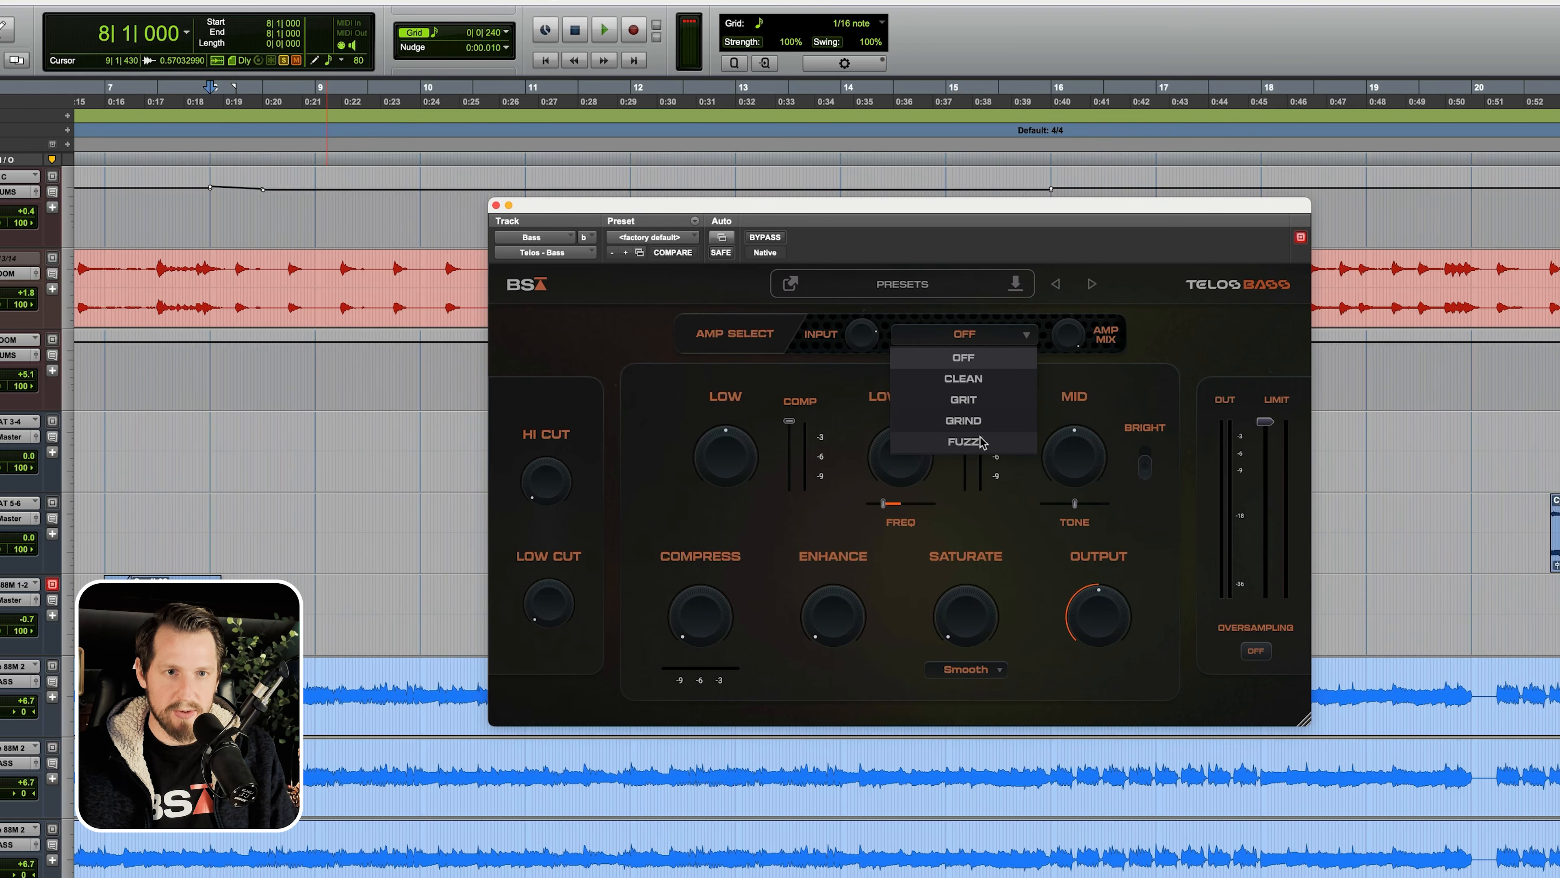
left_click(981, 378)
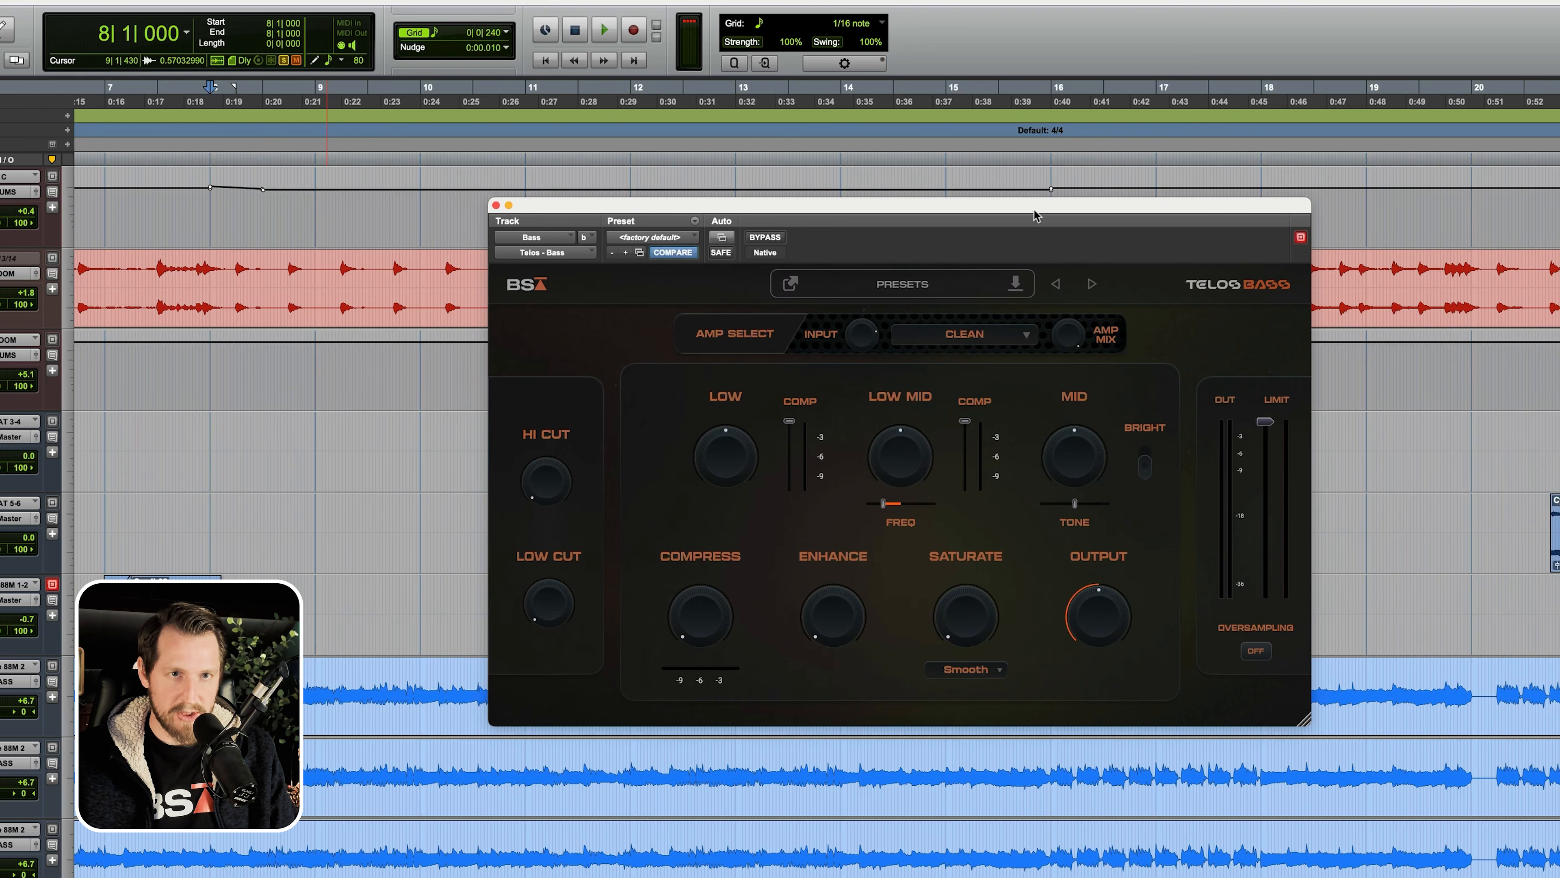
left_click_drag(1037, 217, 1081, 205)
key("space")
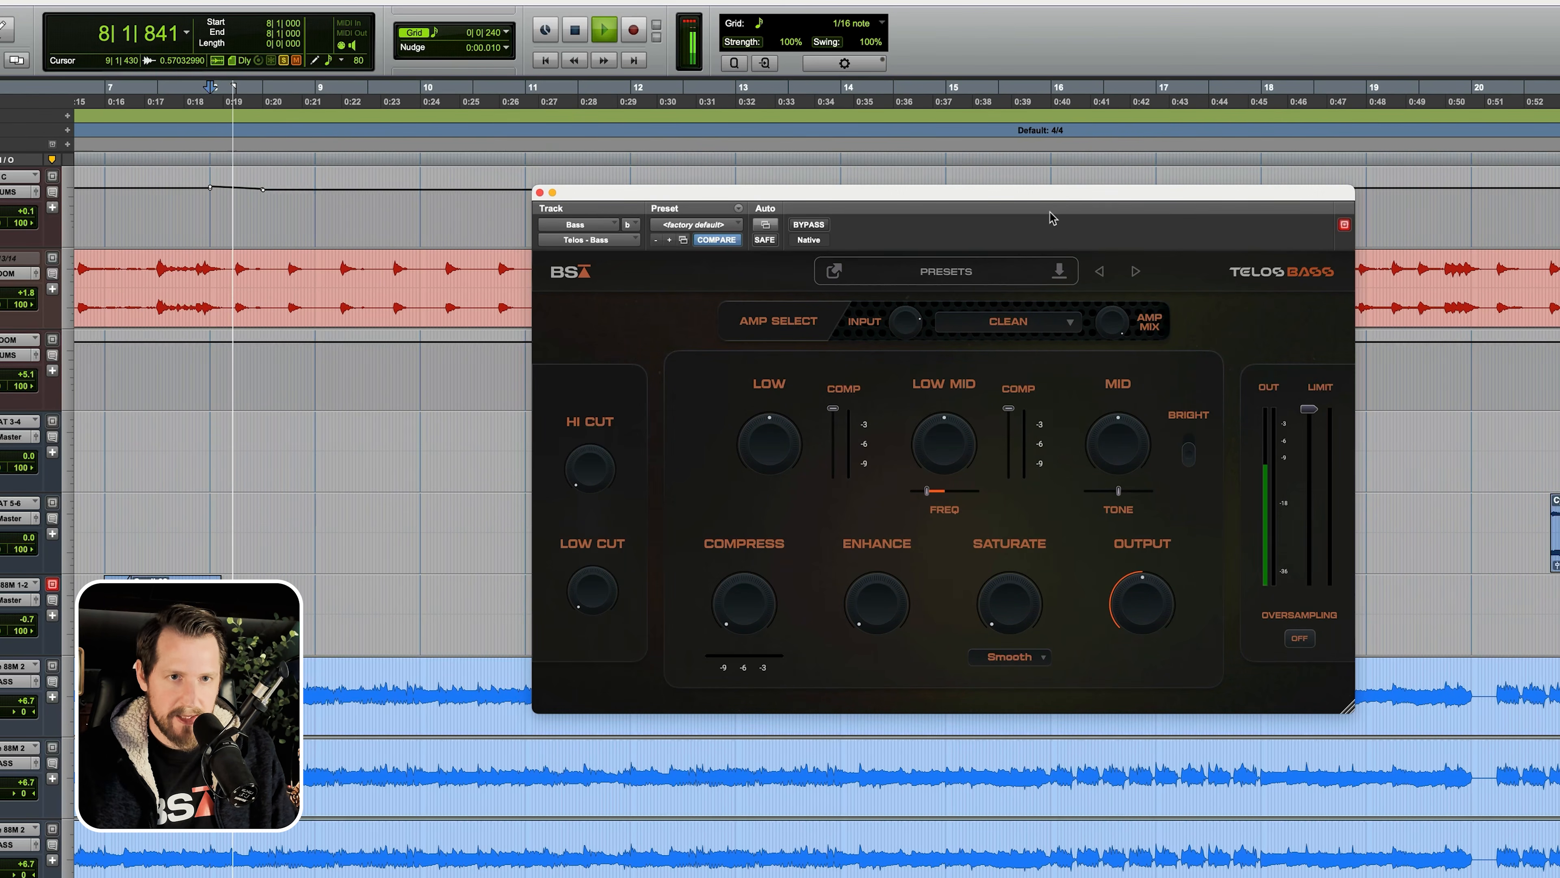
mouse_move(882, 327)
left_mouse_down()
mouse_move(896, 313)
mouse_move(893, 326)
left_mouse_up()
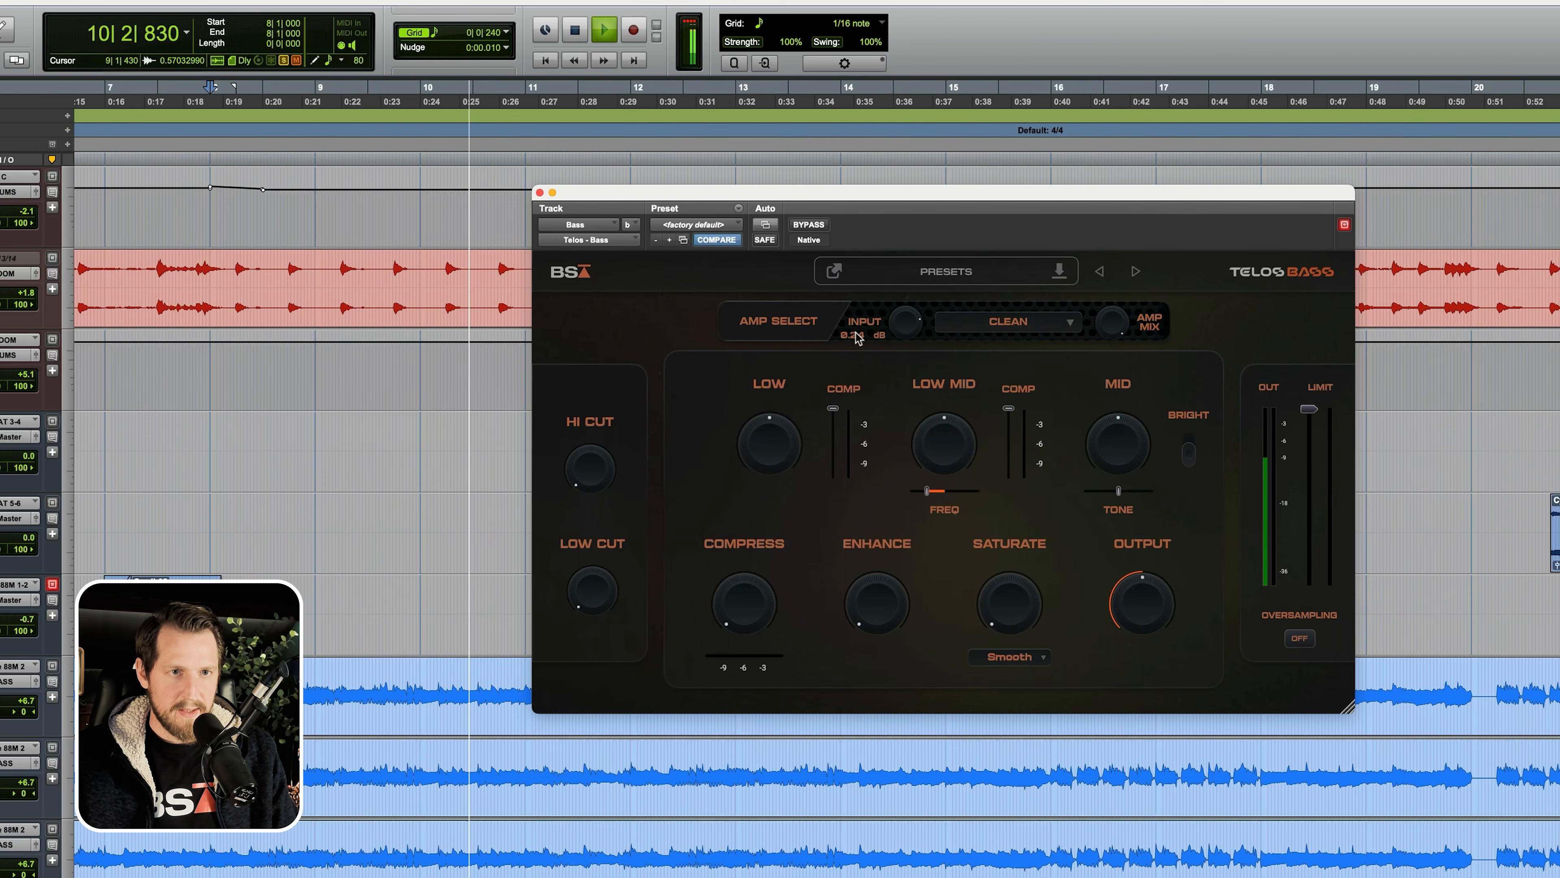
key("space")
- Switch the amp to GRIT and audition it during playback with the amp input at about 0.89 dB
left_click(1010, 323)
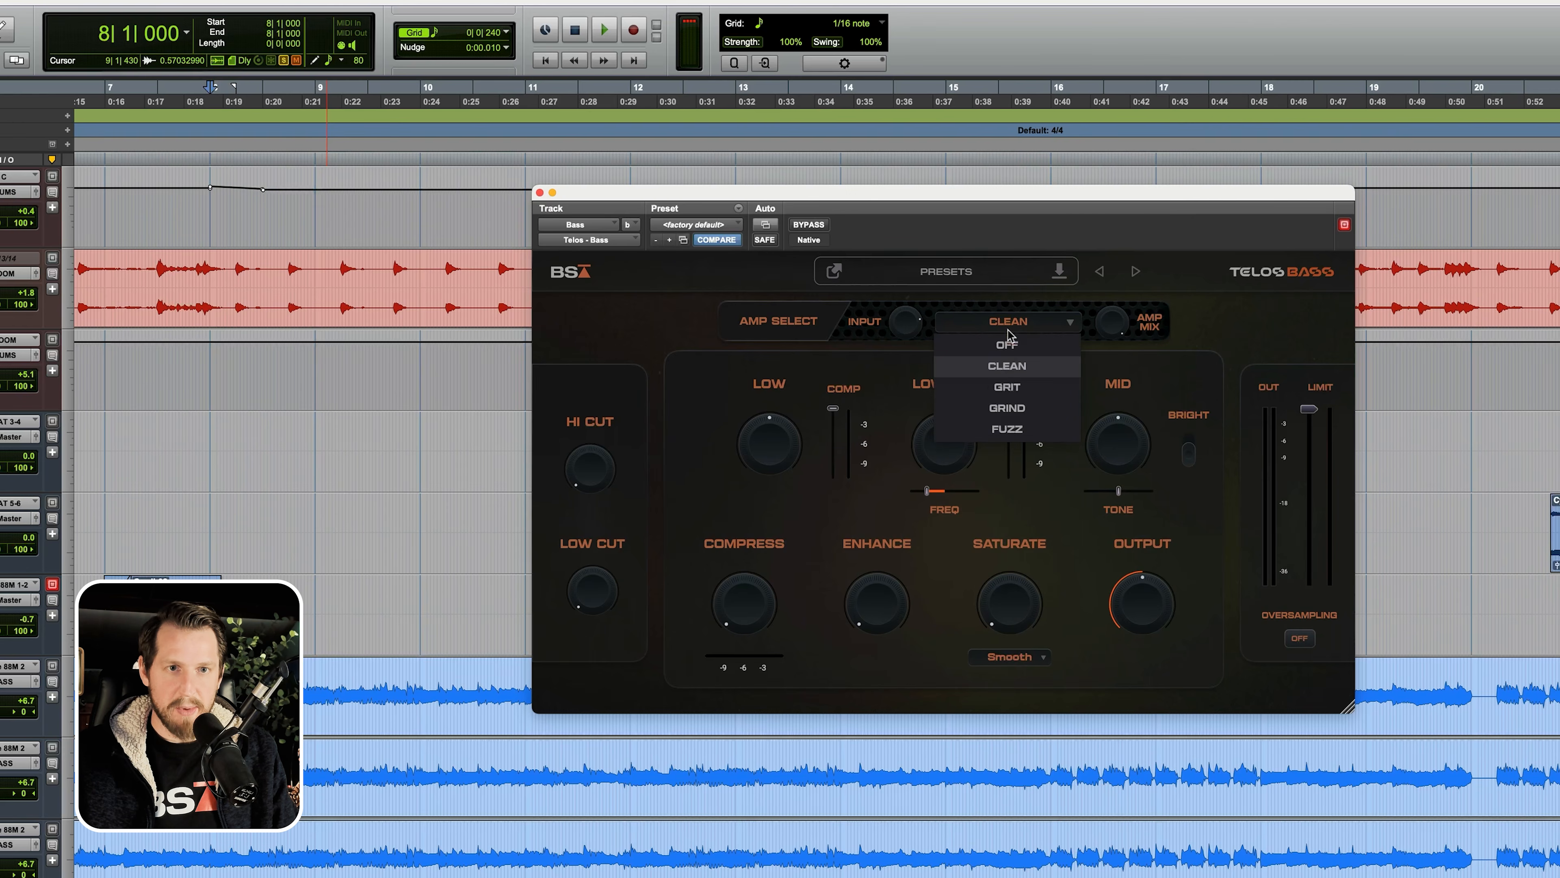
left_click(1027, 390)
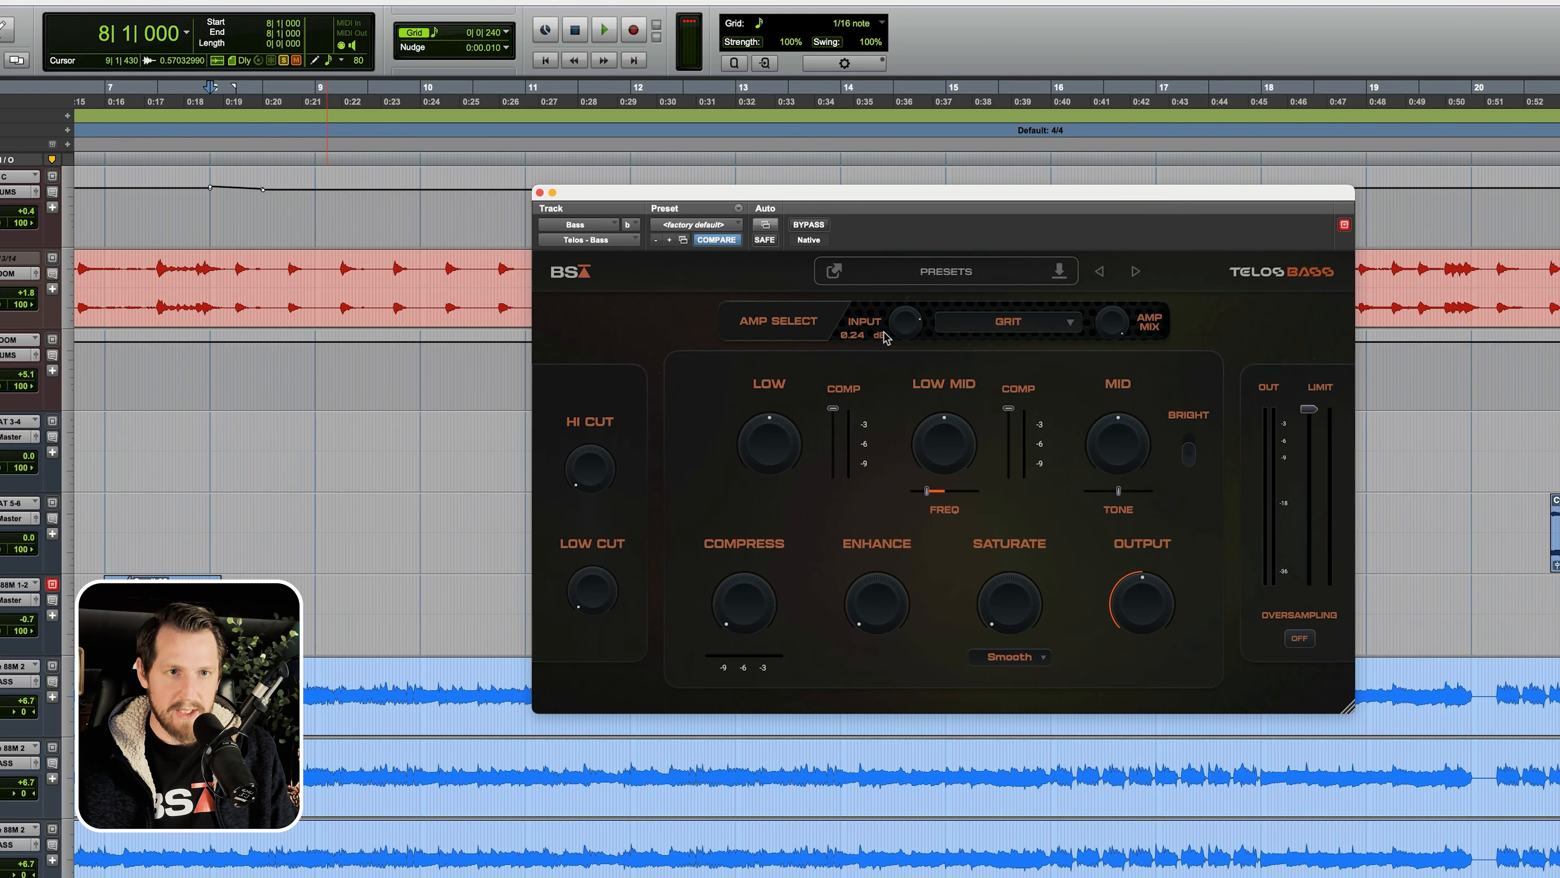
key("space")
left_click_drag(909, 330, 903, 318)
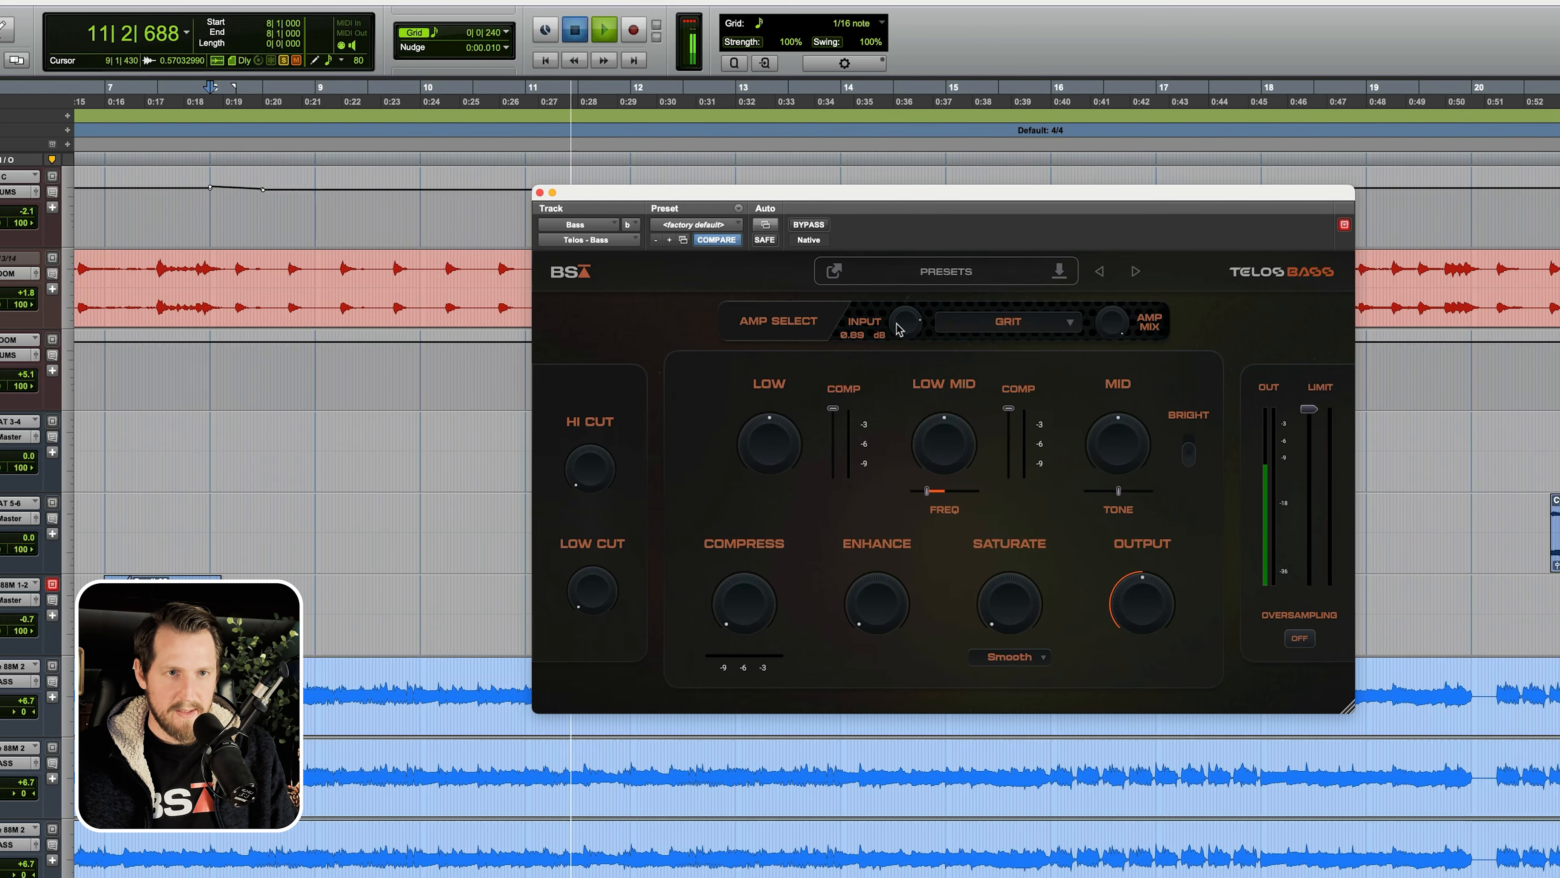
key("space")
- Switch the amp to GRIND and audition it during playback with the amp input at about -0.37 dB
left_click(1031, 323)
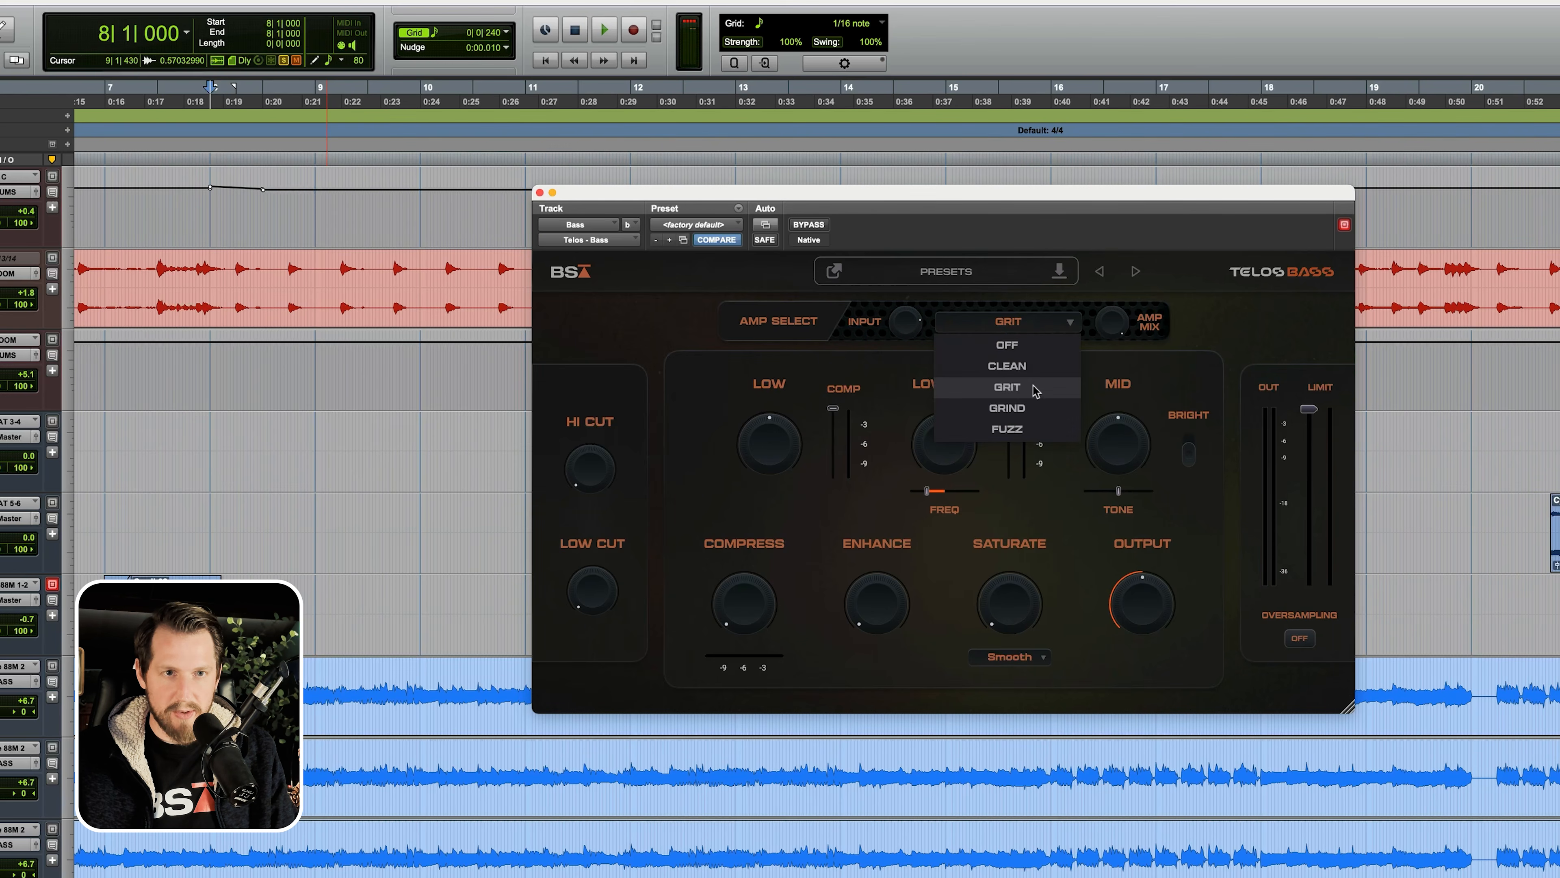
left_click(1027, 409)
key("space")
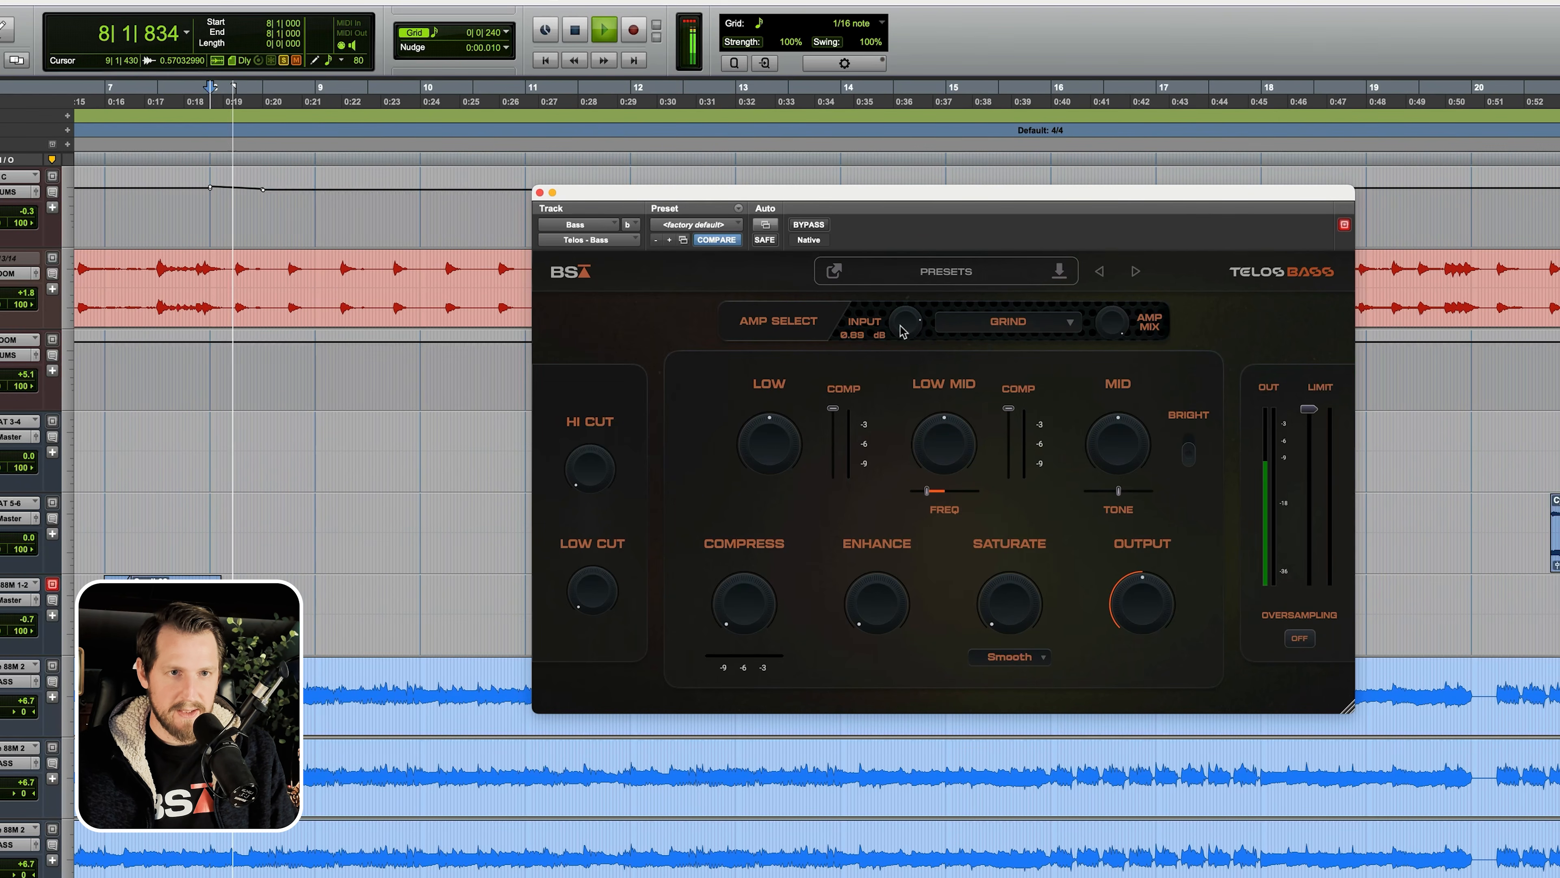
left_click_drag(905, 327, 902, 338)
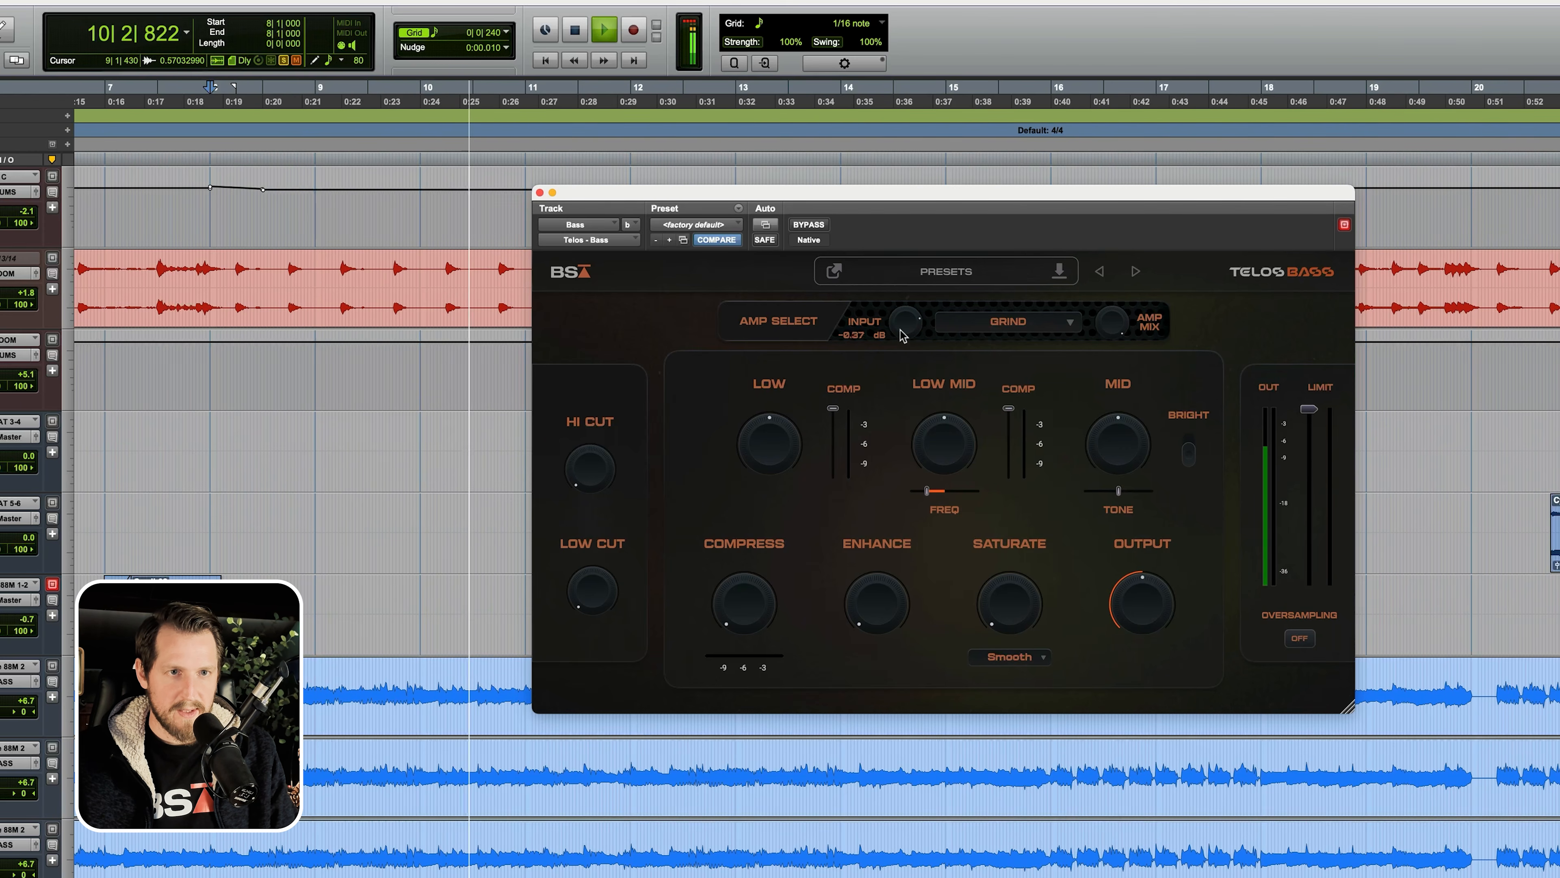
key("space")
- Switch the amp to FUZZ, audition it while varying the amp input, and reset the input to 0.00 dB
left_click(1008, 326)
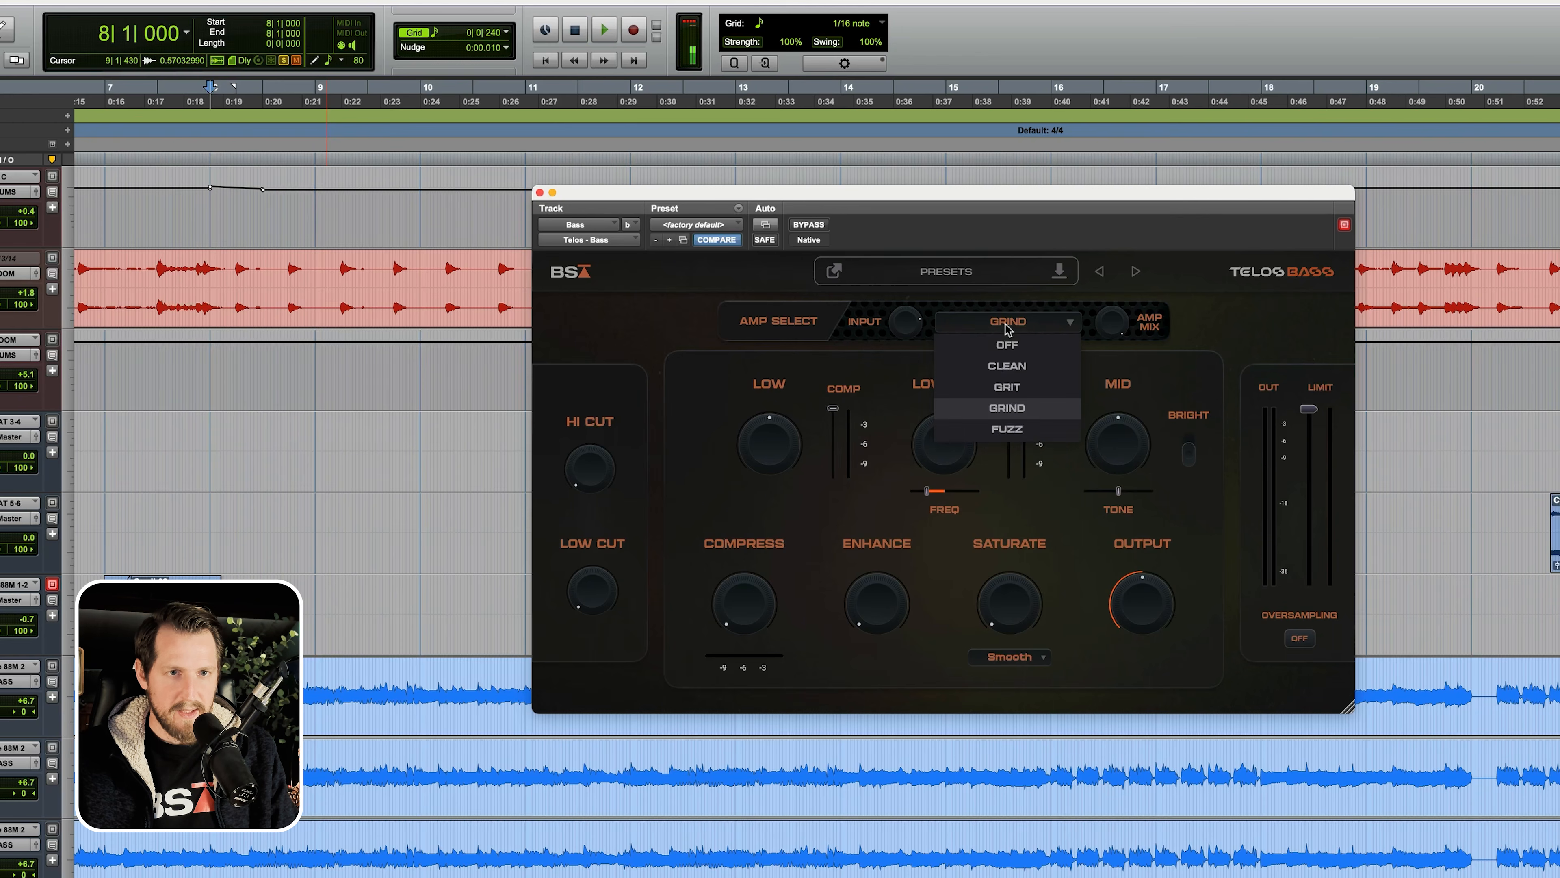
left_click(1024, 432)
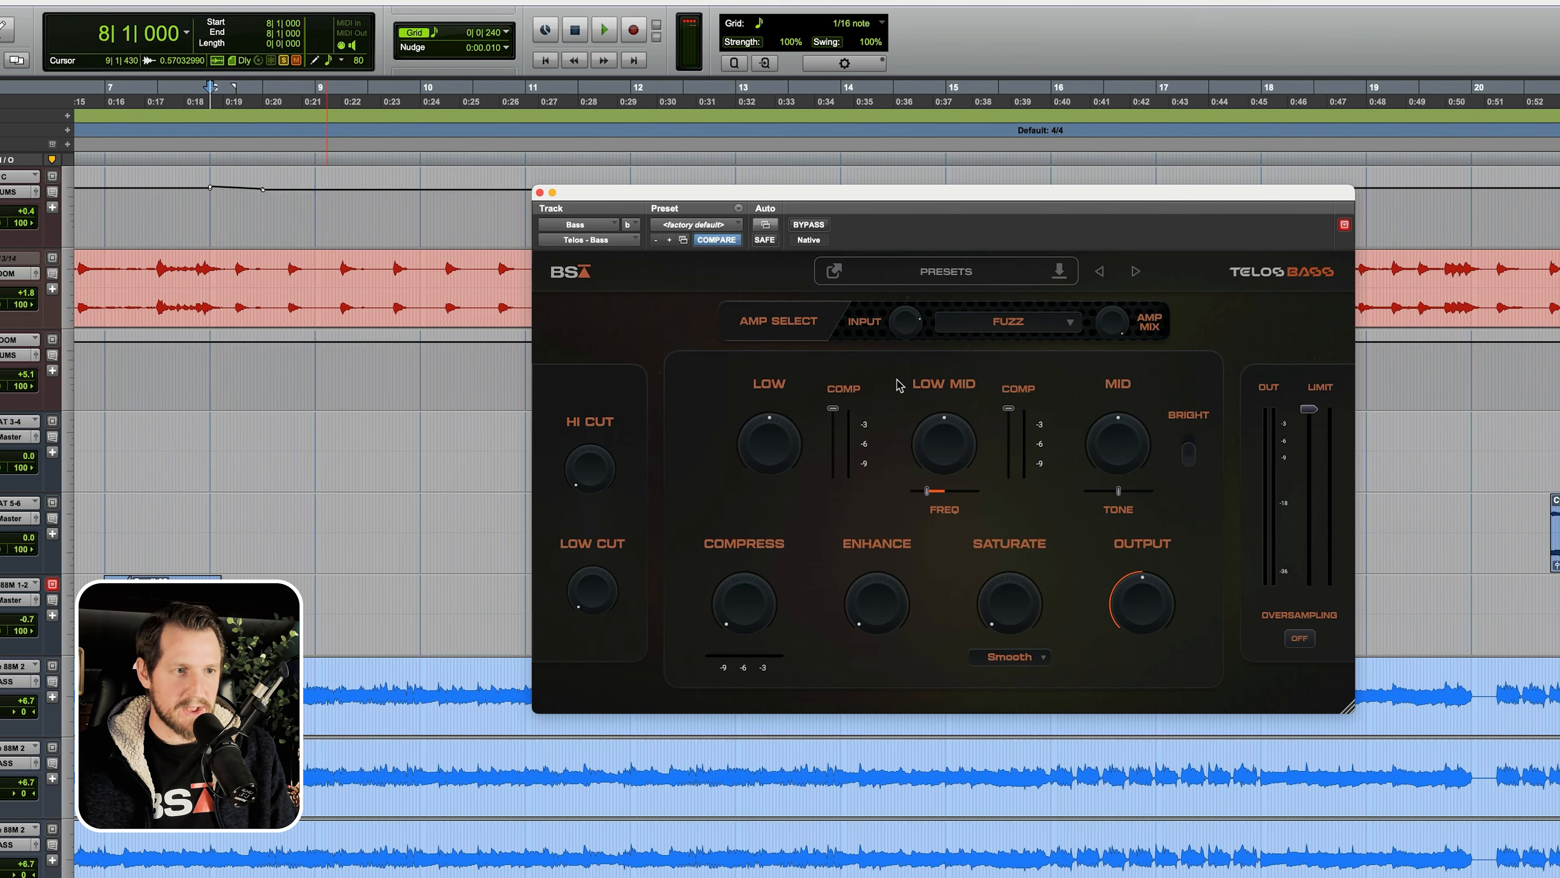
key("space")
mouse_move(904, 322)
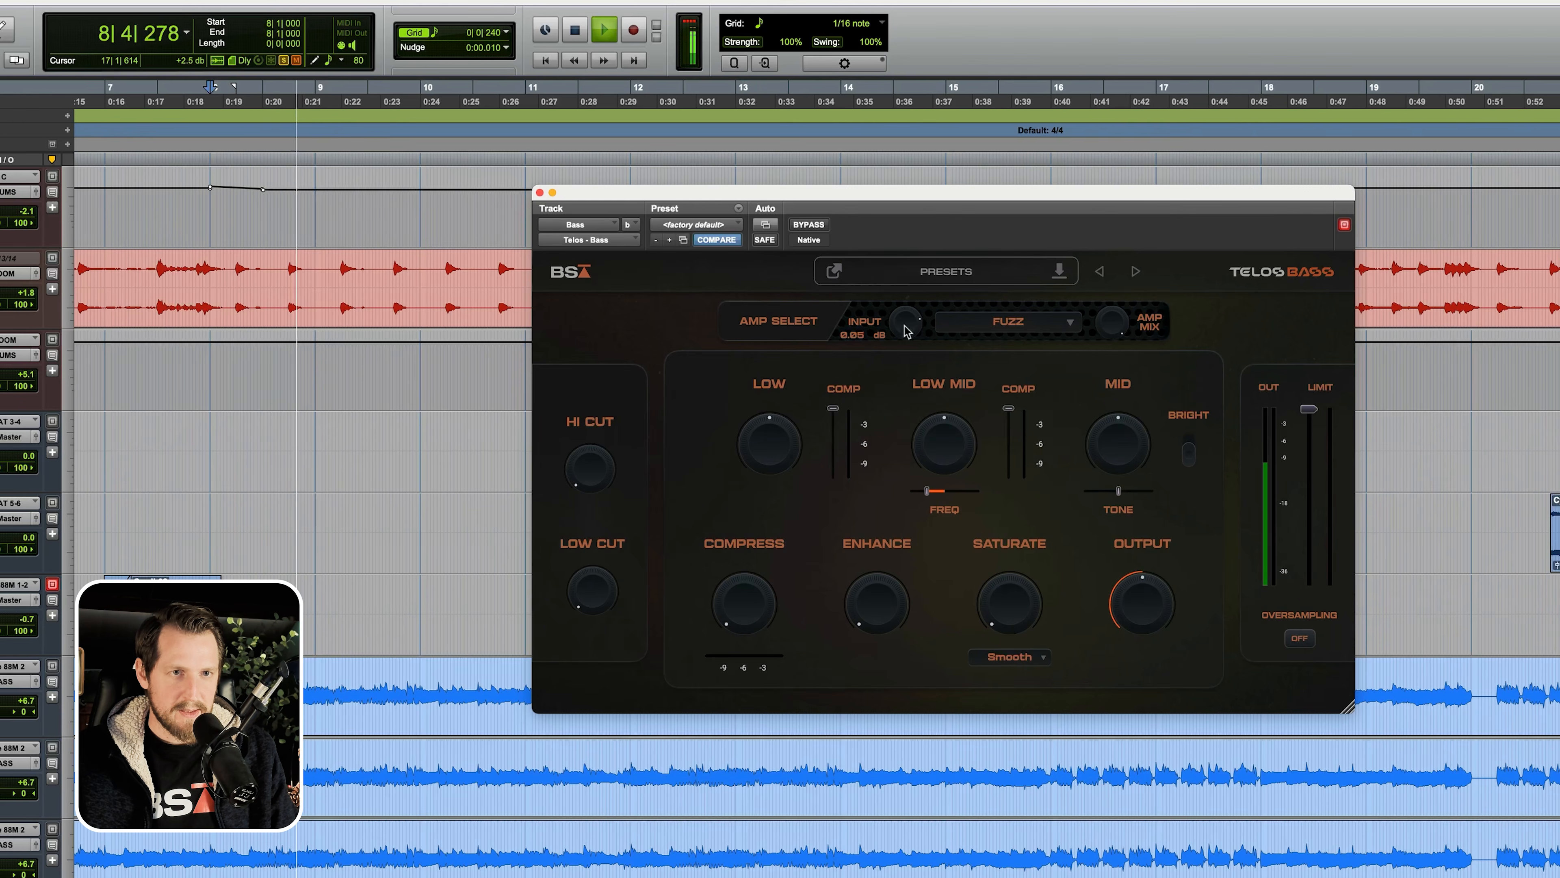
mouse_move(904, 323)
left_mouse_down()
mouse_move(900, 369)
mouse_move(905, 321)
left_mouse_up()
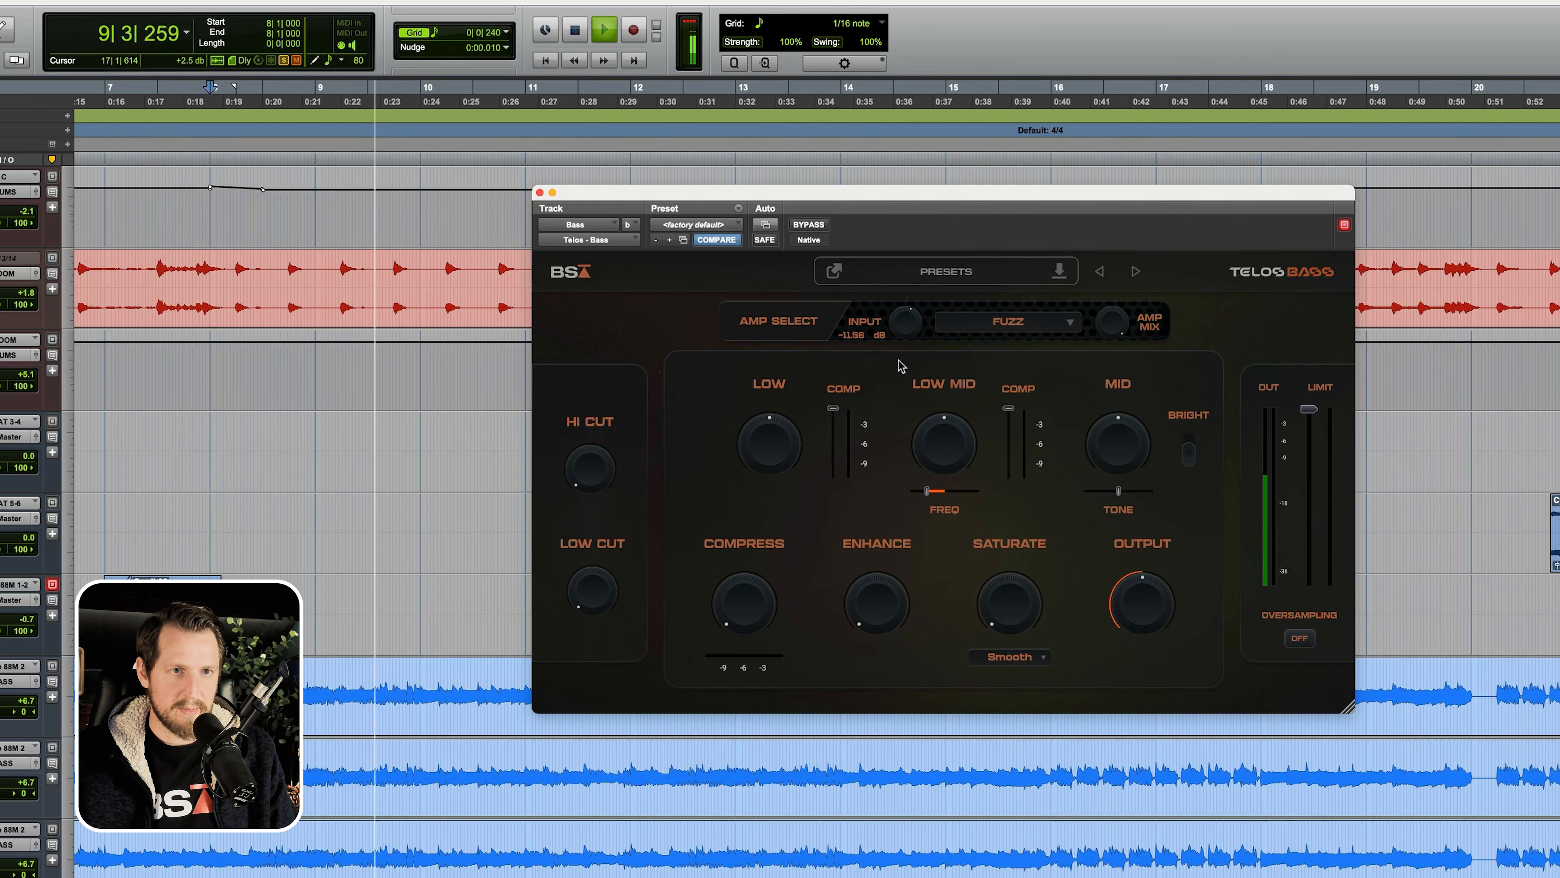
left_click(904, 321, "alt")
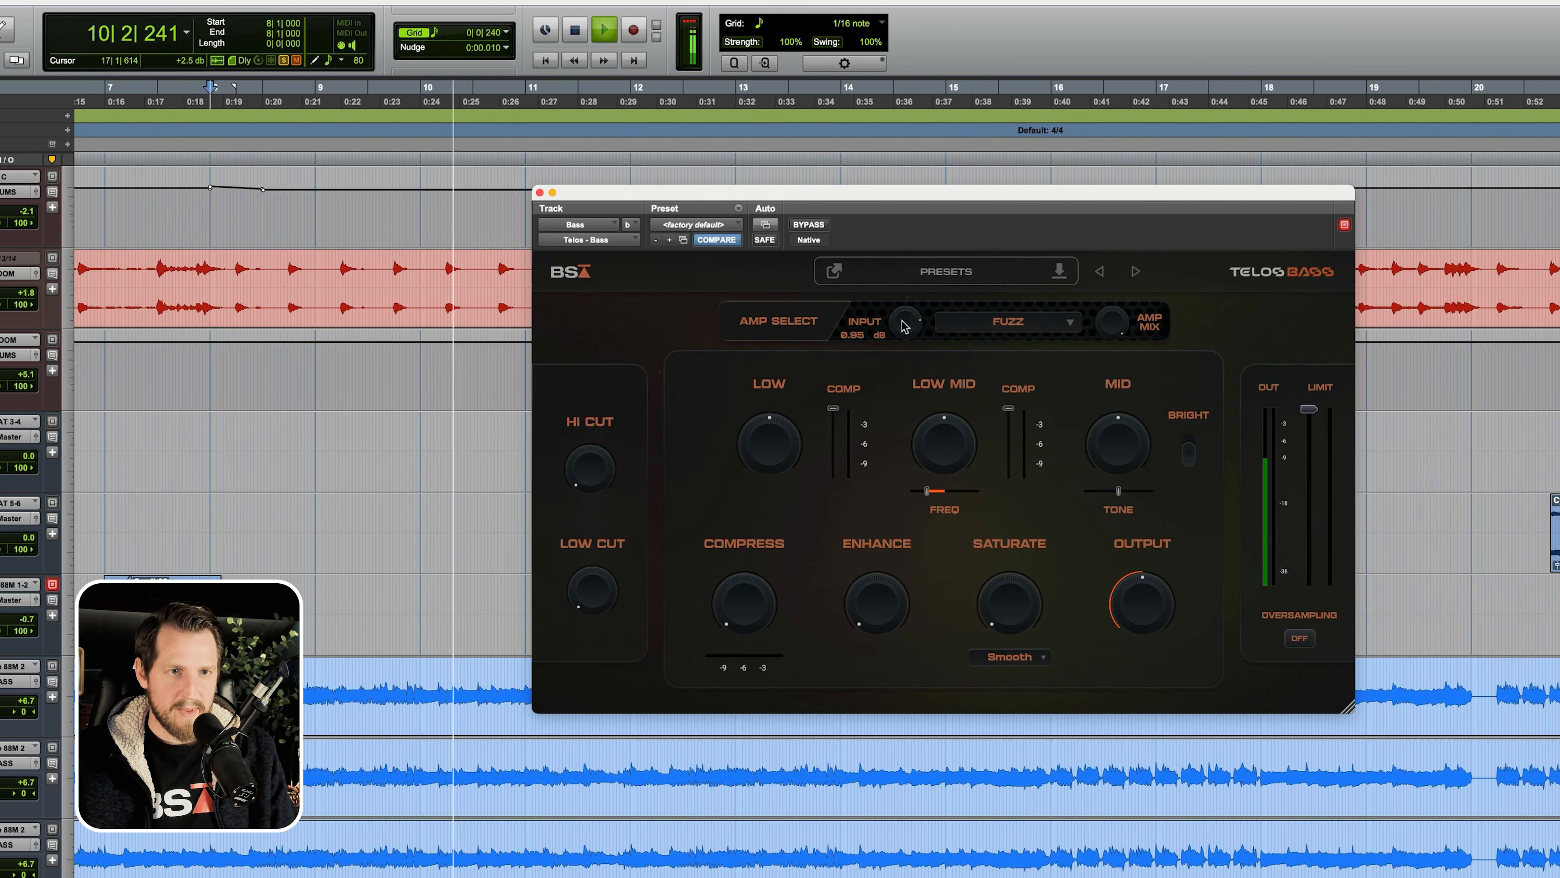
key("space")
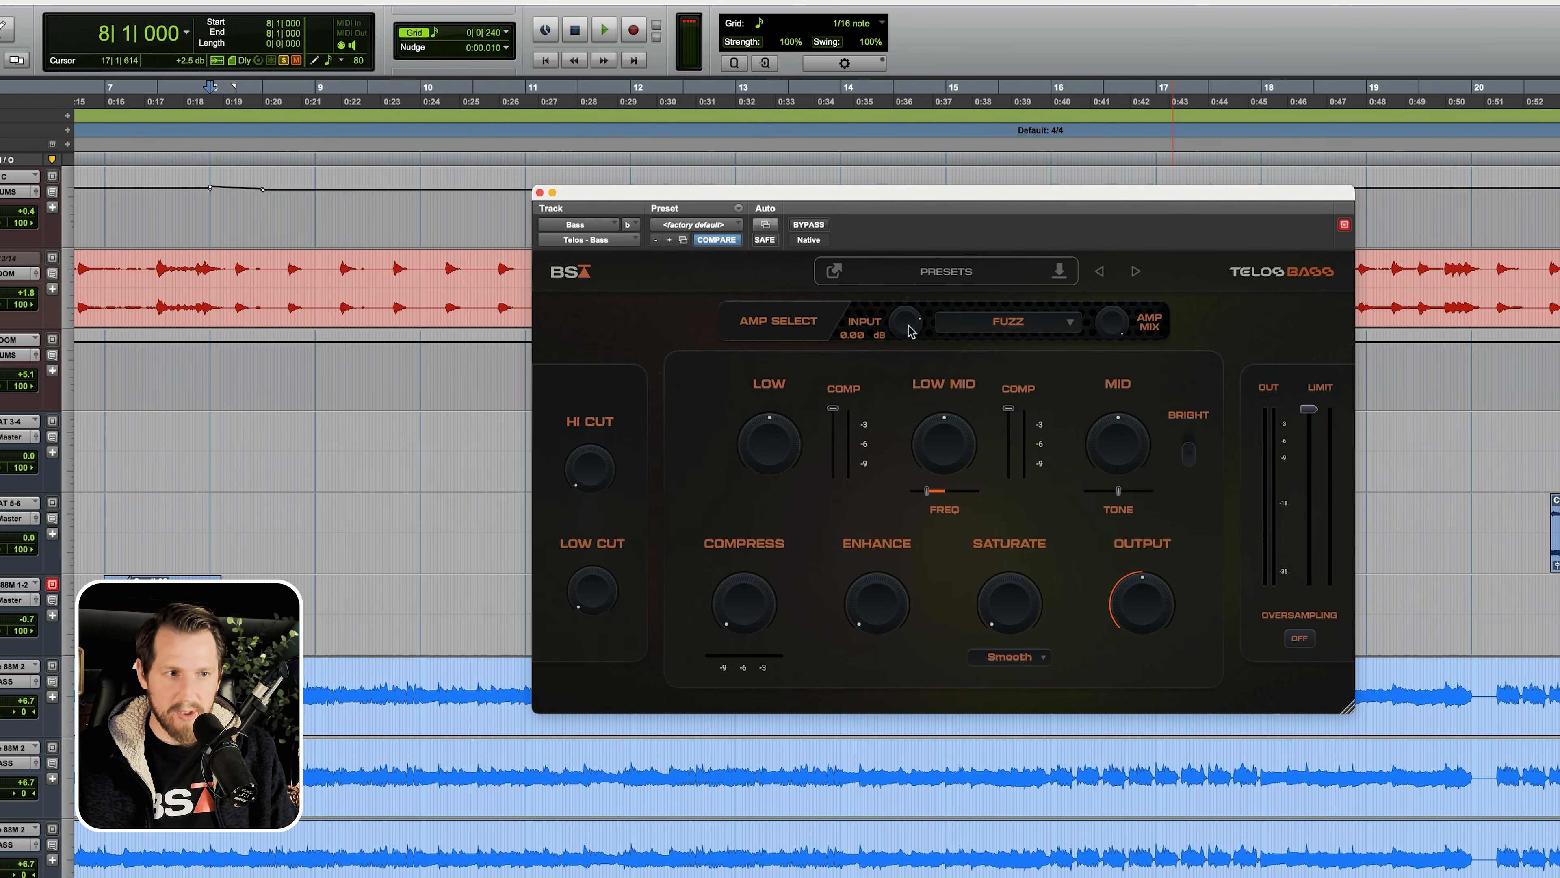
- Set the amp back to GRIND and audition it during playback while adjusting the amp input
left_click(1027, 333)
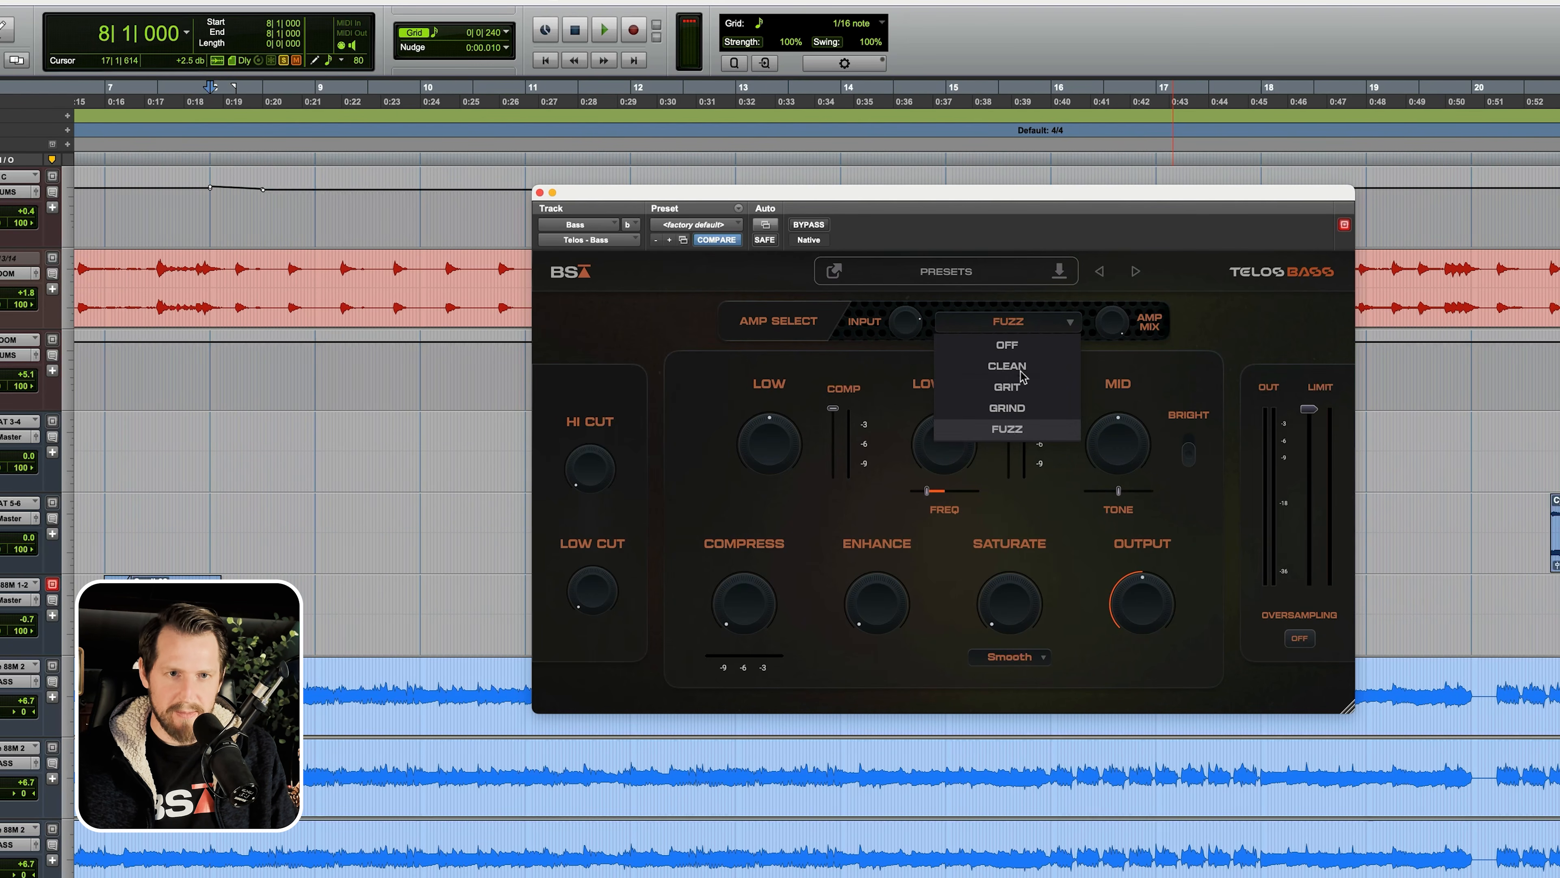
left_click(1008, 409)
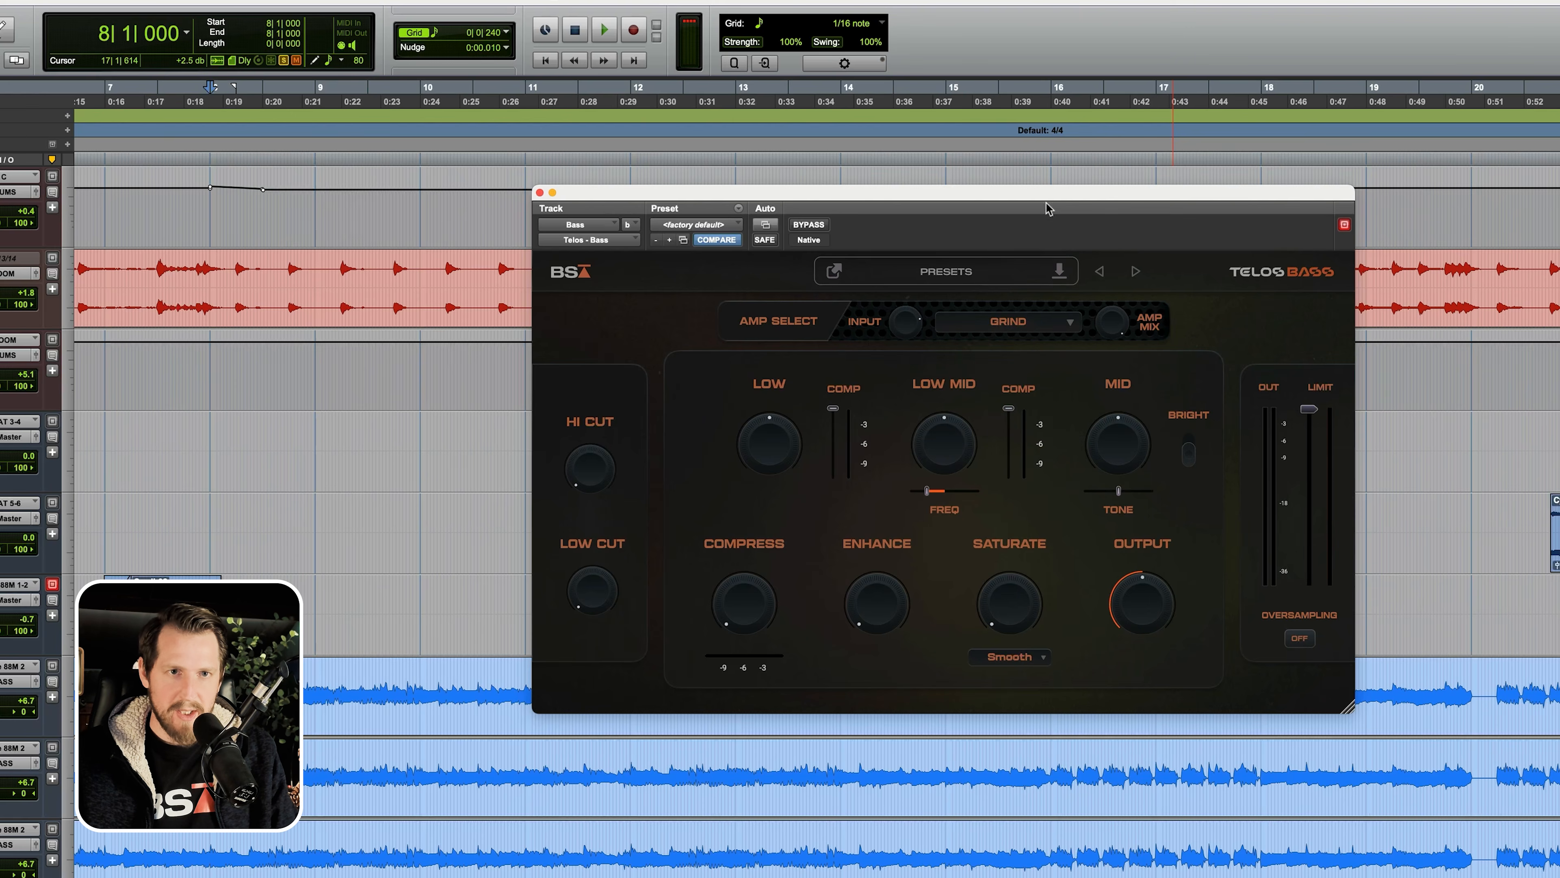
left_click_drag(1052, 196, 1070, 176)
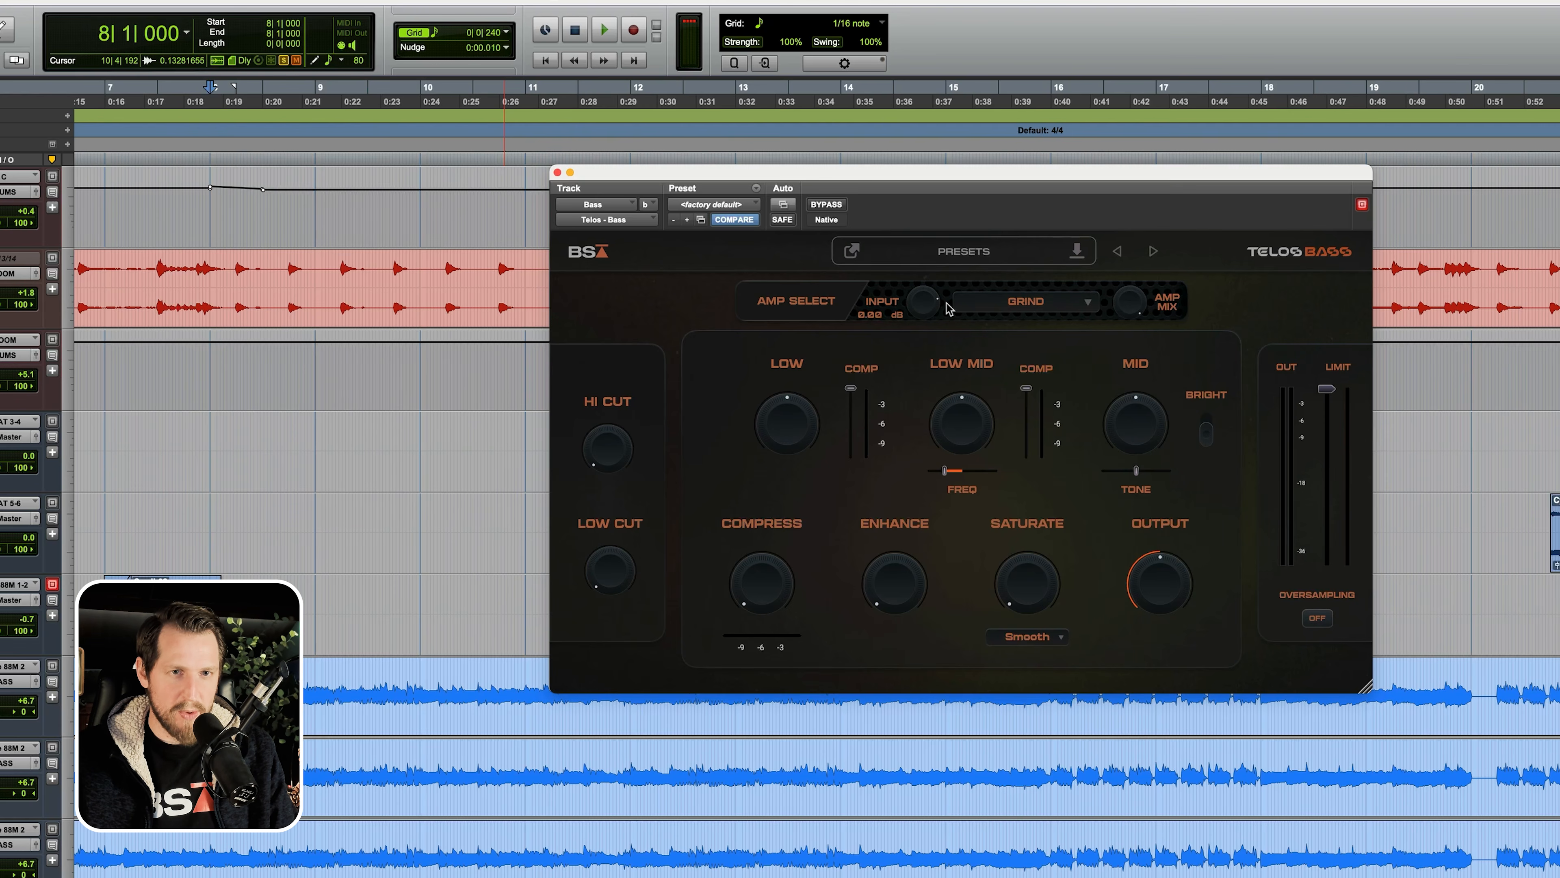
key("space")
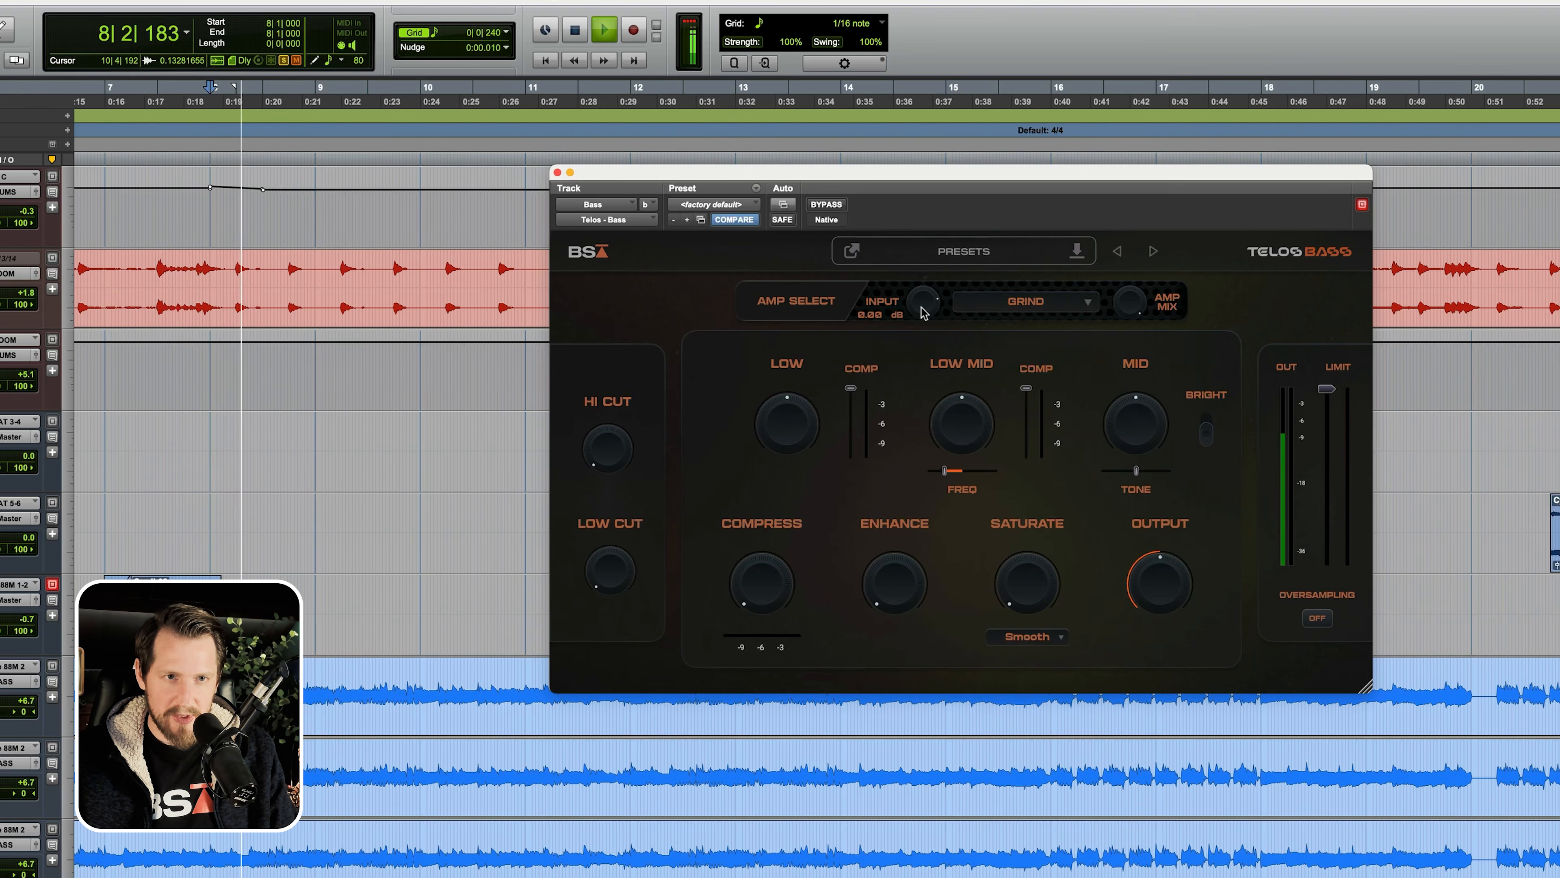
left_click_drag(923, 307, 919, 324)
key("space")
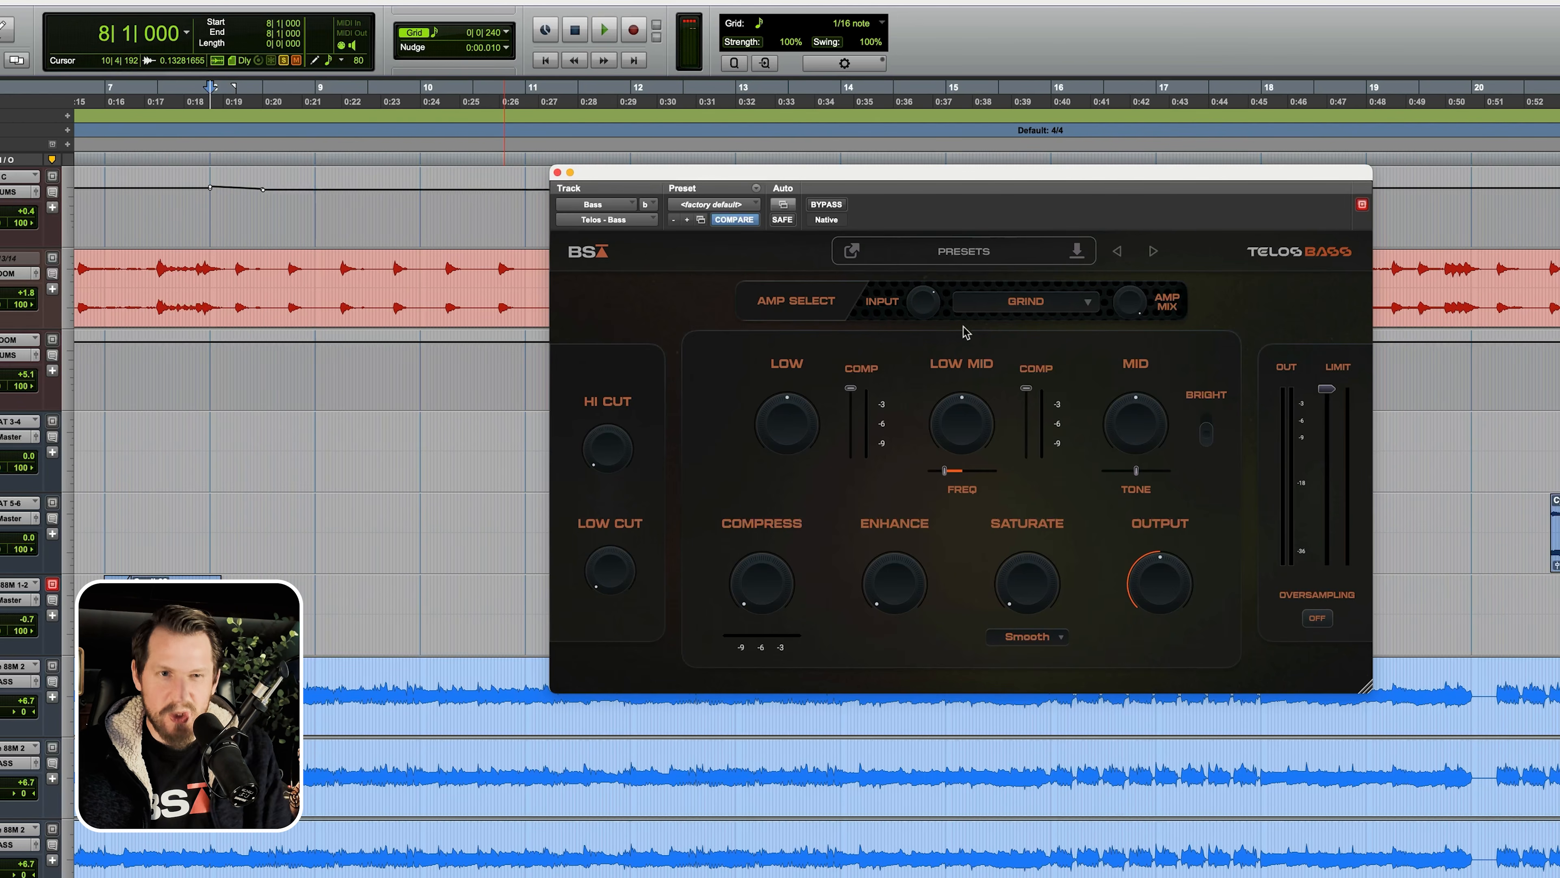
- Move the plug-in window slightly and boost LOW to about 59% during playback from bar 8
mouse_move(902, 311)
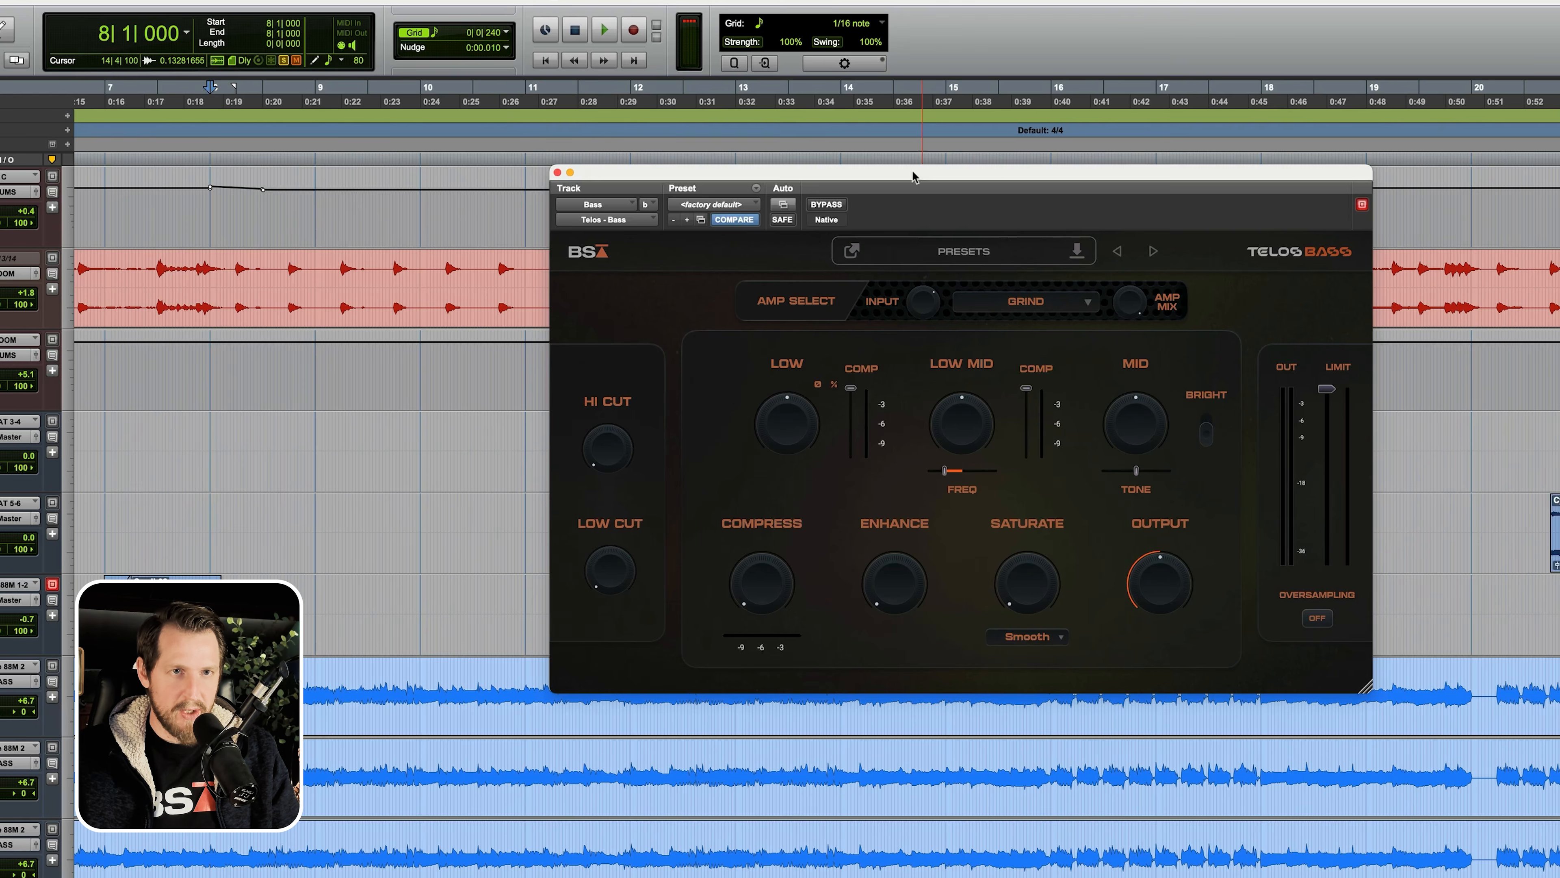
left_click_drag(913, 178, 930, 160)
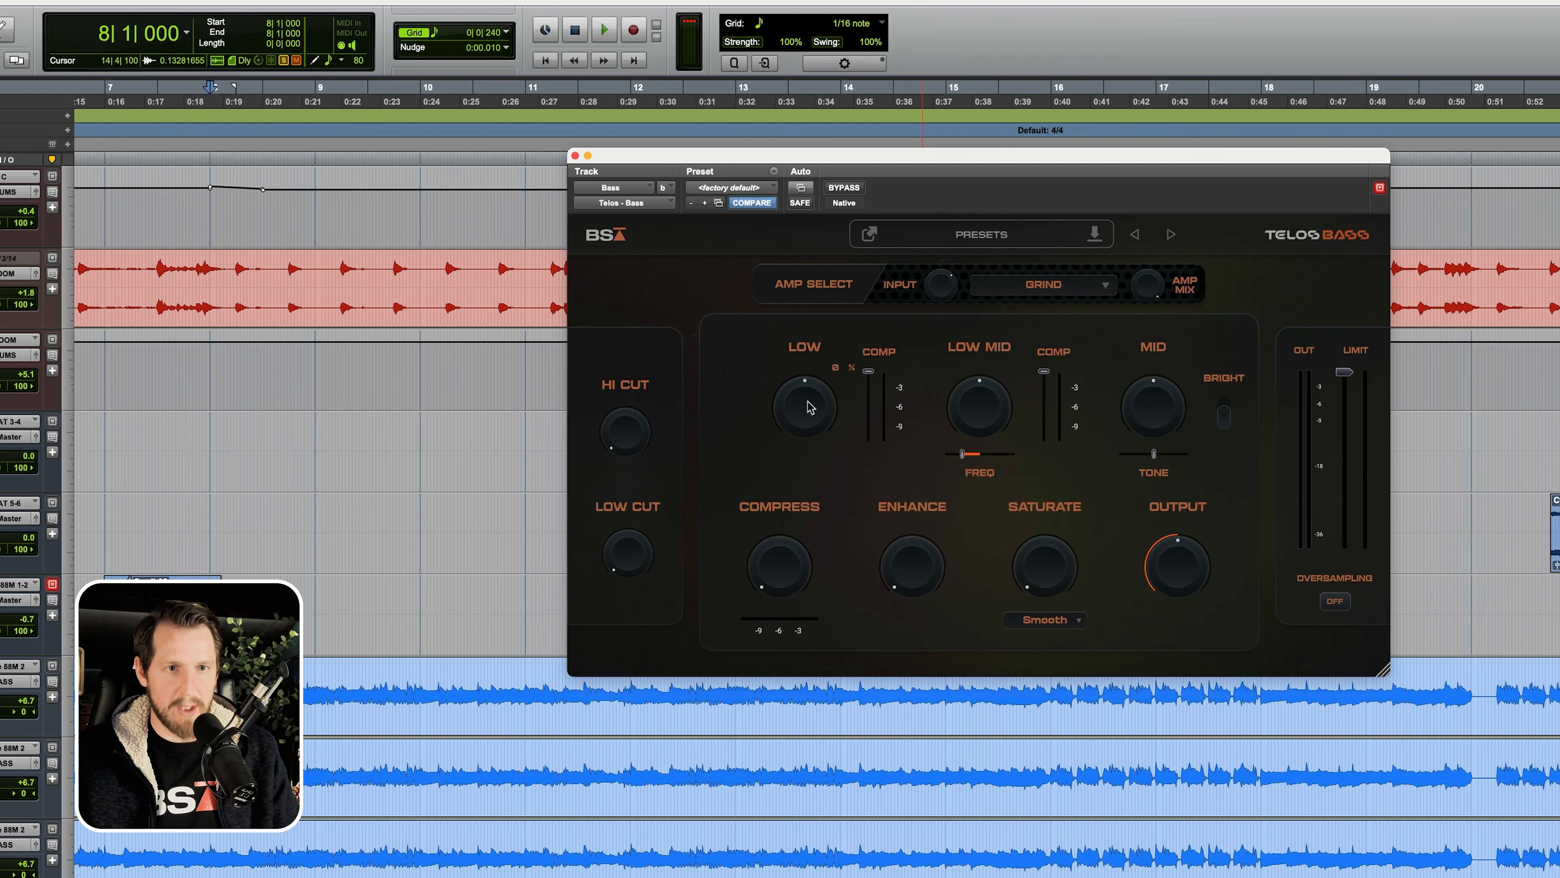
key("space")
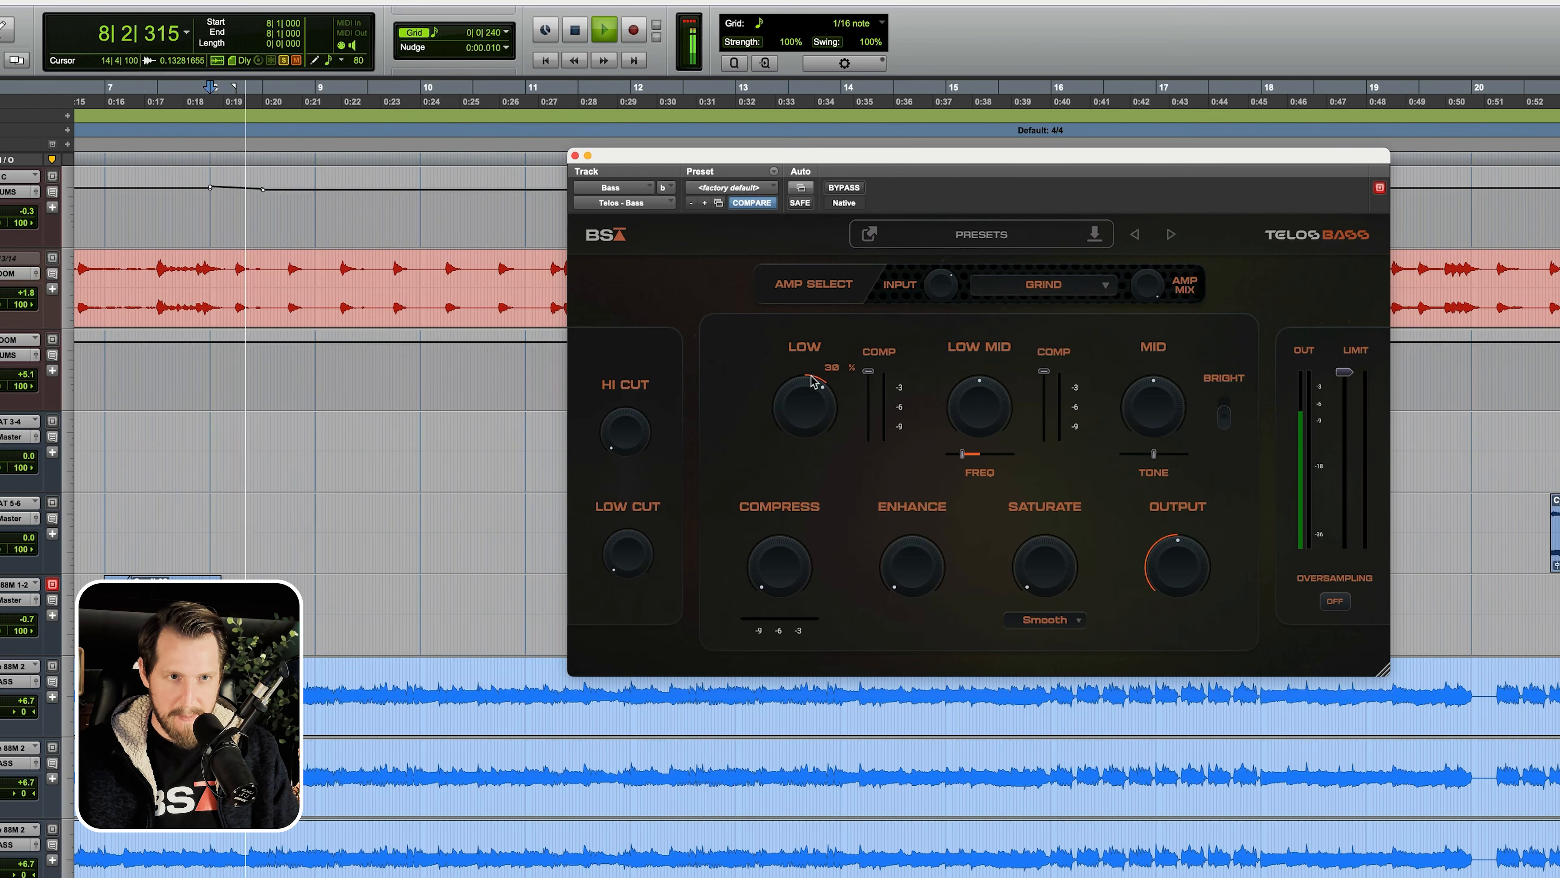
left_click_drag(808, 407, 800, 338)
key("space")
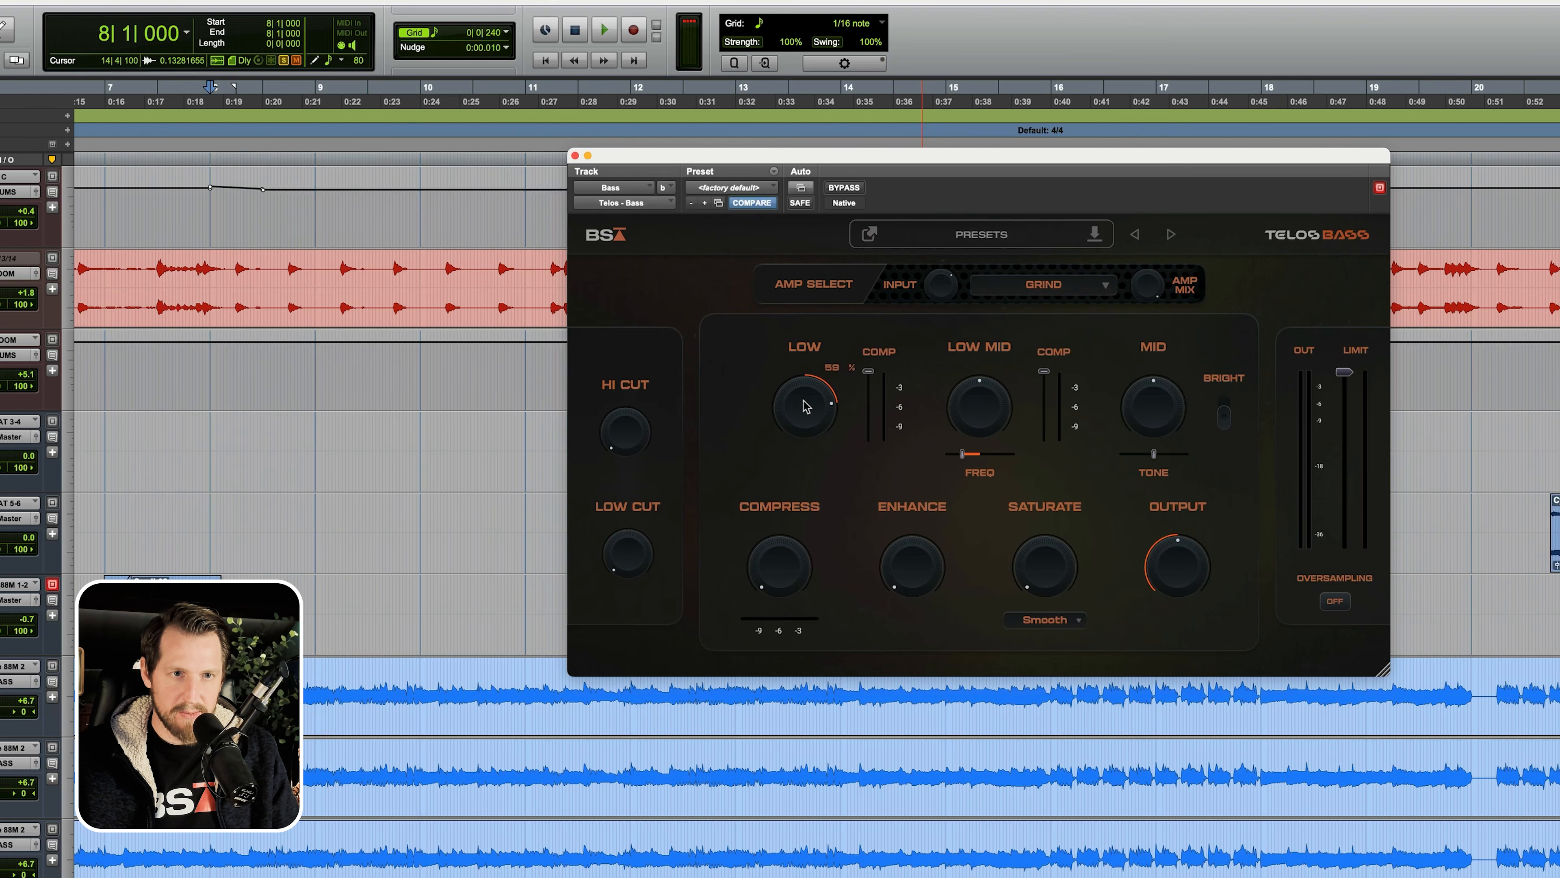
- Bring in the LOW band's COMP to just above the -6 mark while the bass plays, and stop
key("space")
left_click_drag(868, 371, 809, 403)
mouse_move(812, 409)
key("space")
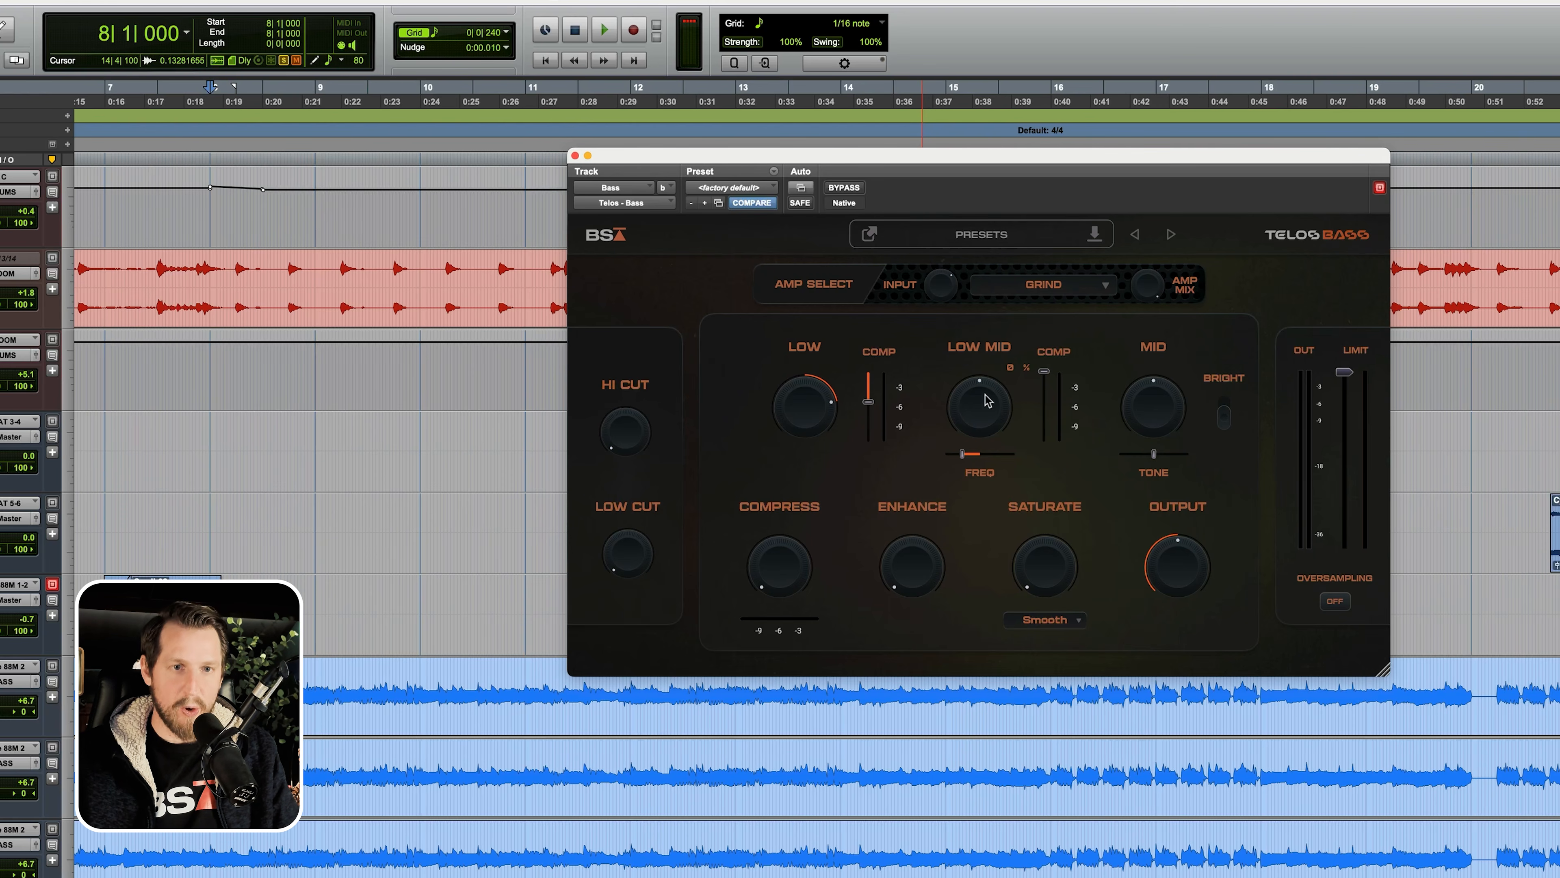
- Boost LOW MID to about 71% during playback, sweep its FREQ between 100% and 0%, and settle FREQ near the middle
left_click_drag(1012, 458, 972, 459)
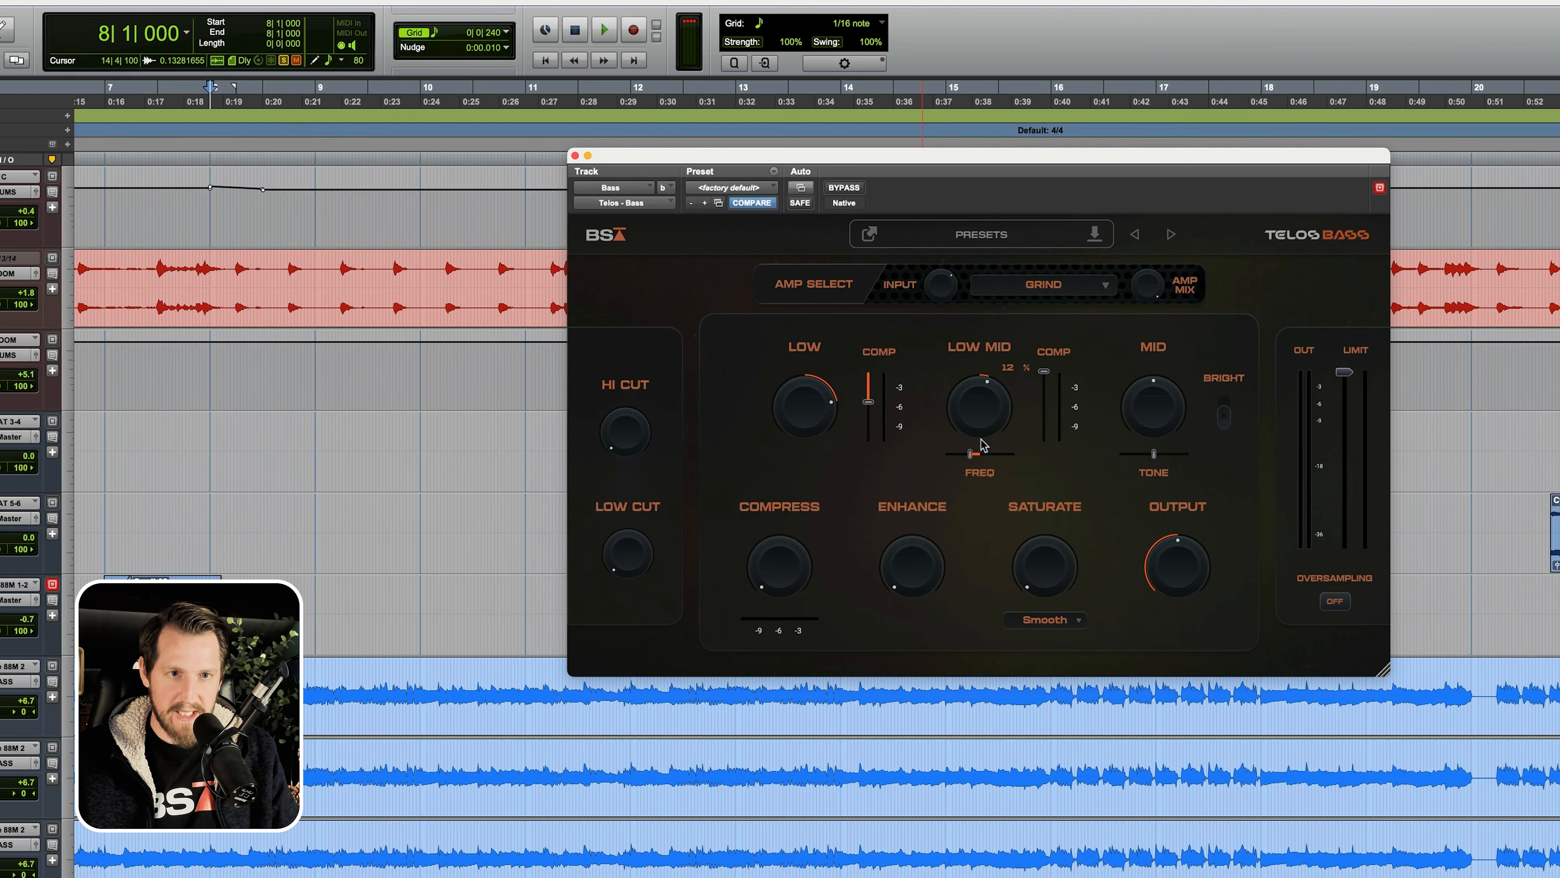
key("space")
left_click_drag(979, 428, 995, 369)
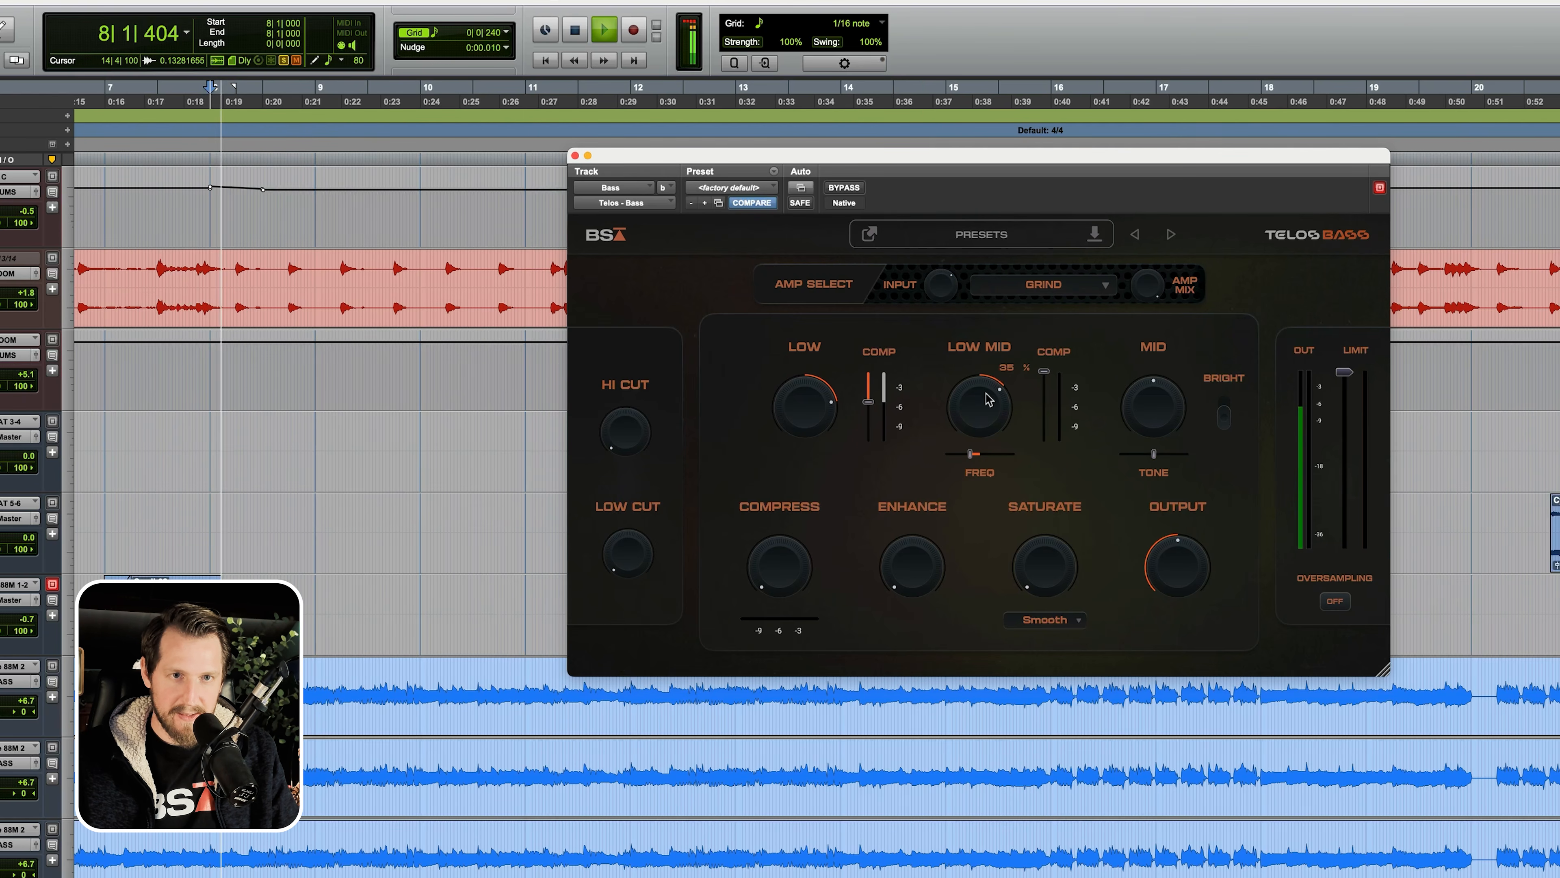
left_click_drag(970, 454, 1030, 461)
key("space")
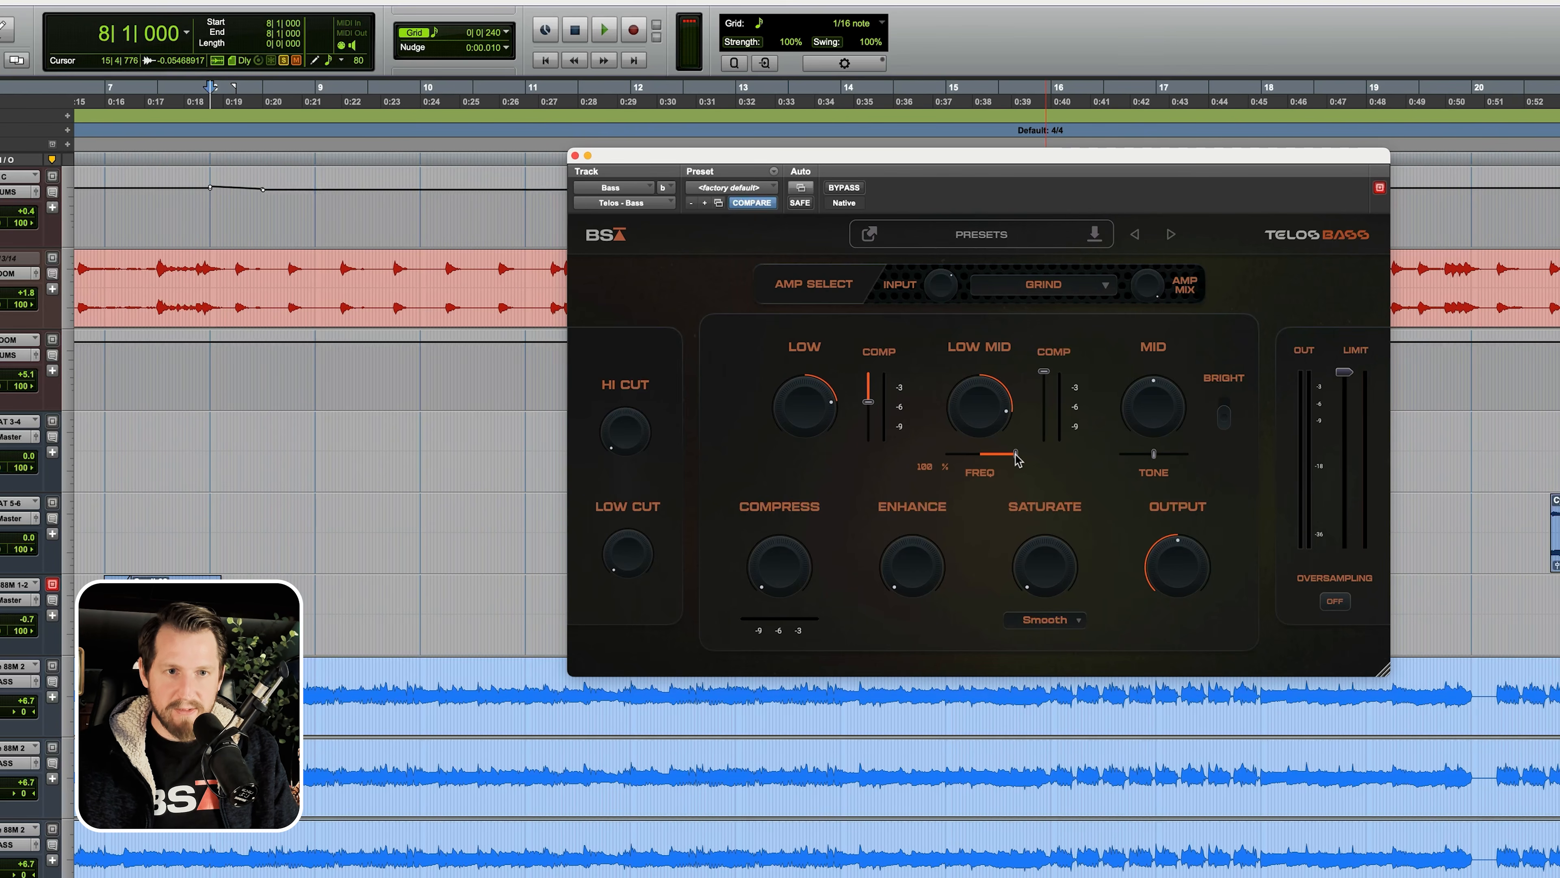
left_click_drag(961, 459, 938, 459)
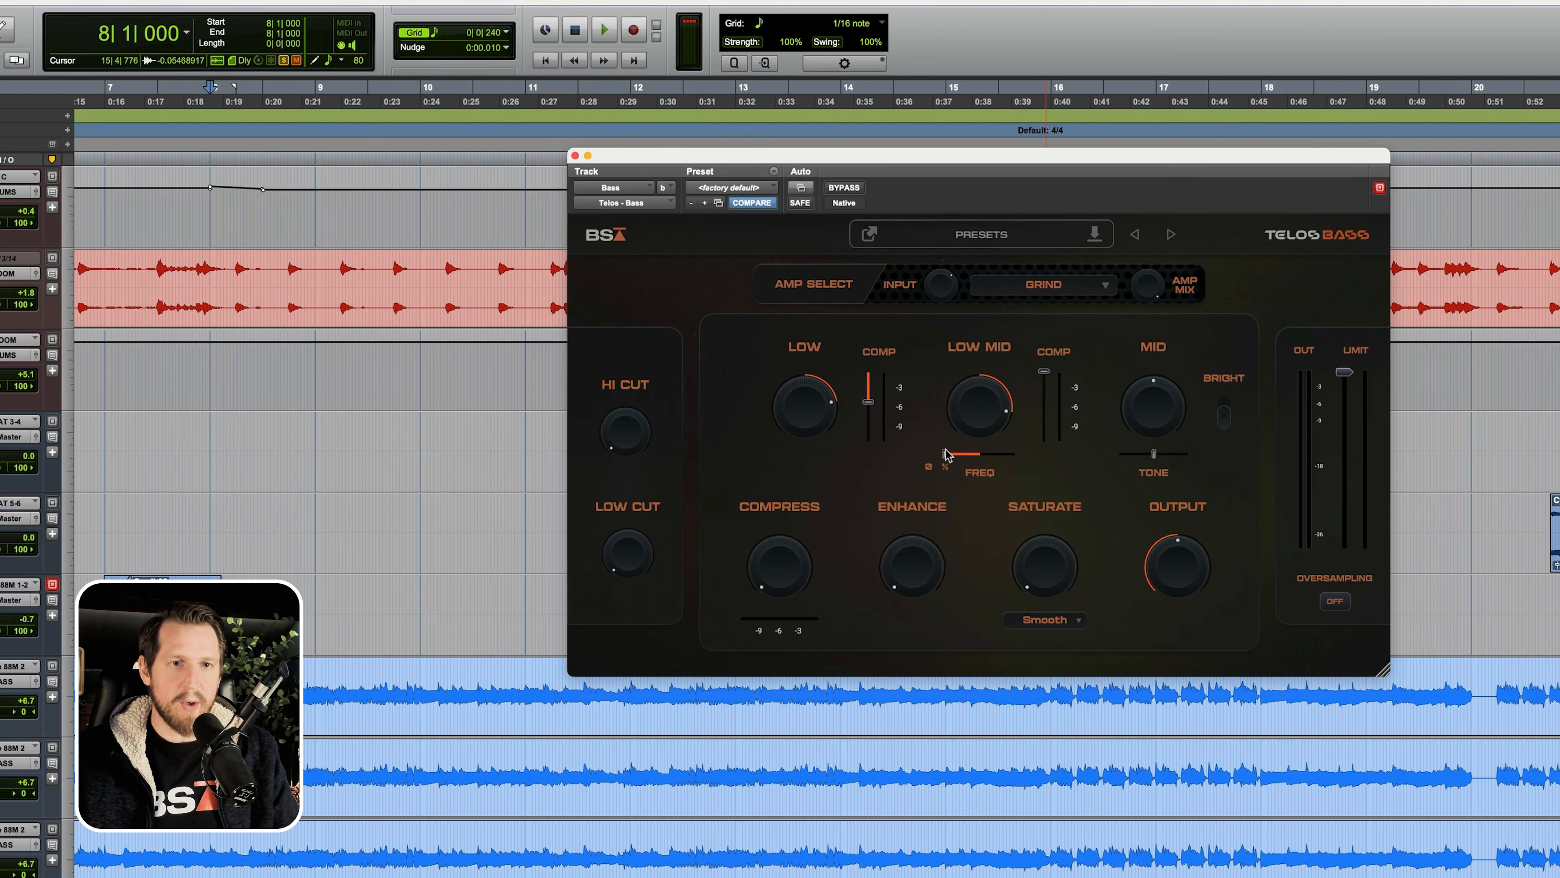
left_click_drag(947, 455, 996, 458)
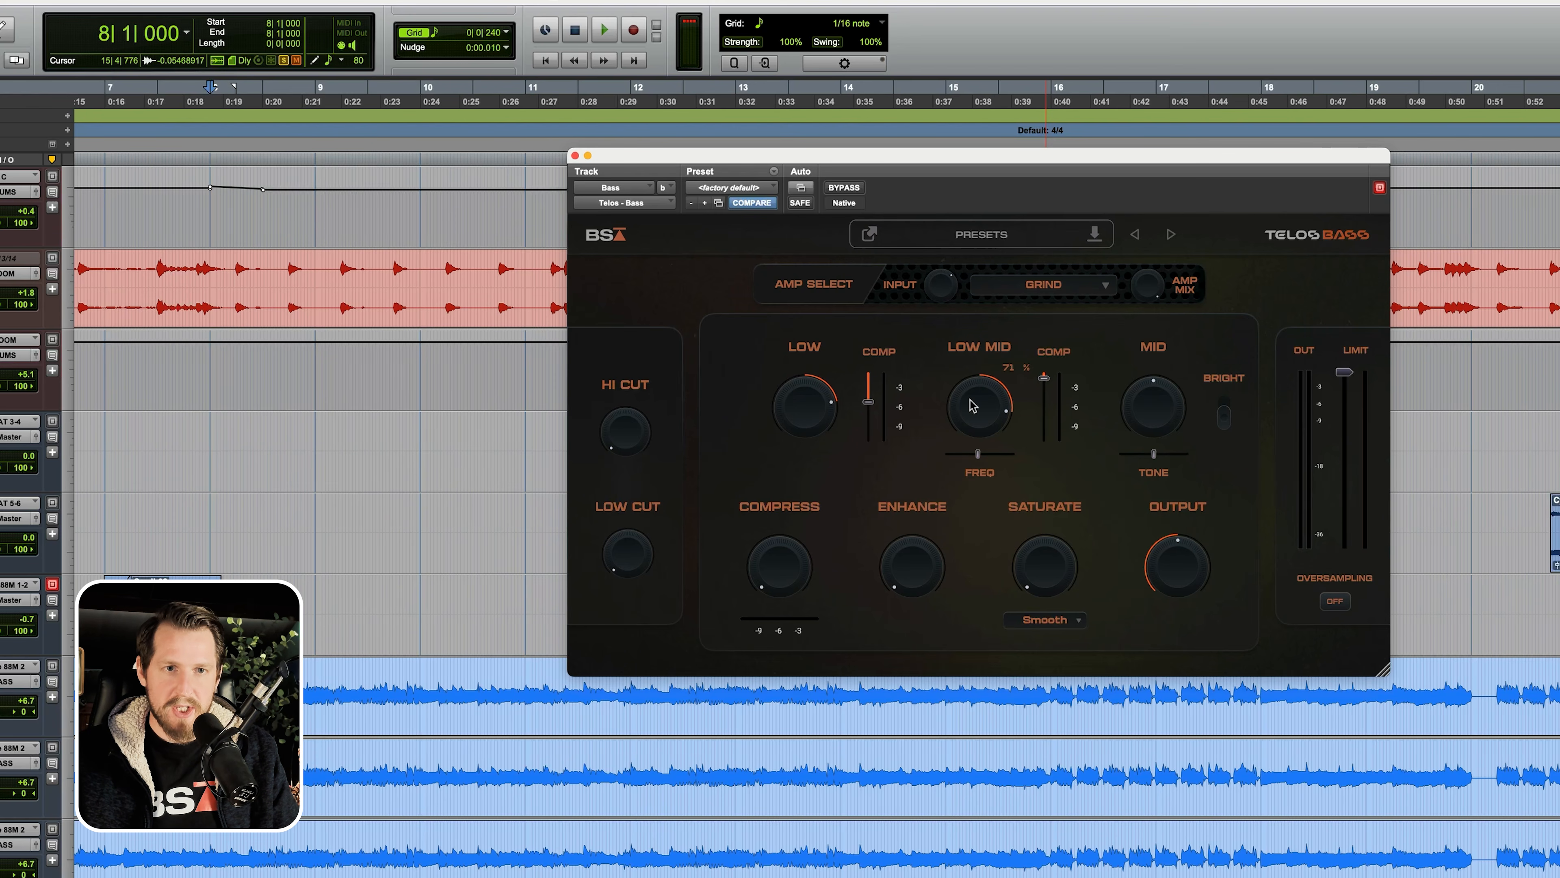
- Reduce LOW MID to about 33% and pull its COMP down to around the -6 mark, checking both during playback
left_click_drag(972, 405, 972, 424)
key("space")
mouse_move(1043, 379)
left_mouse_down()
mouse_move(1043, 410)
mouse_move(1044, 381)
left_mouse_up()
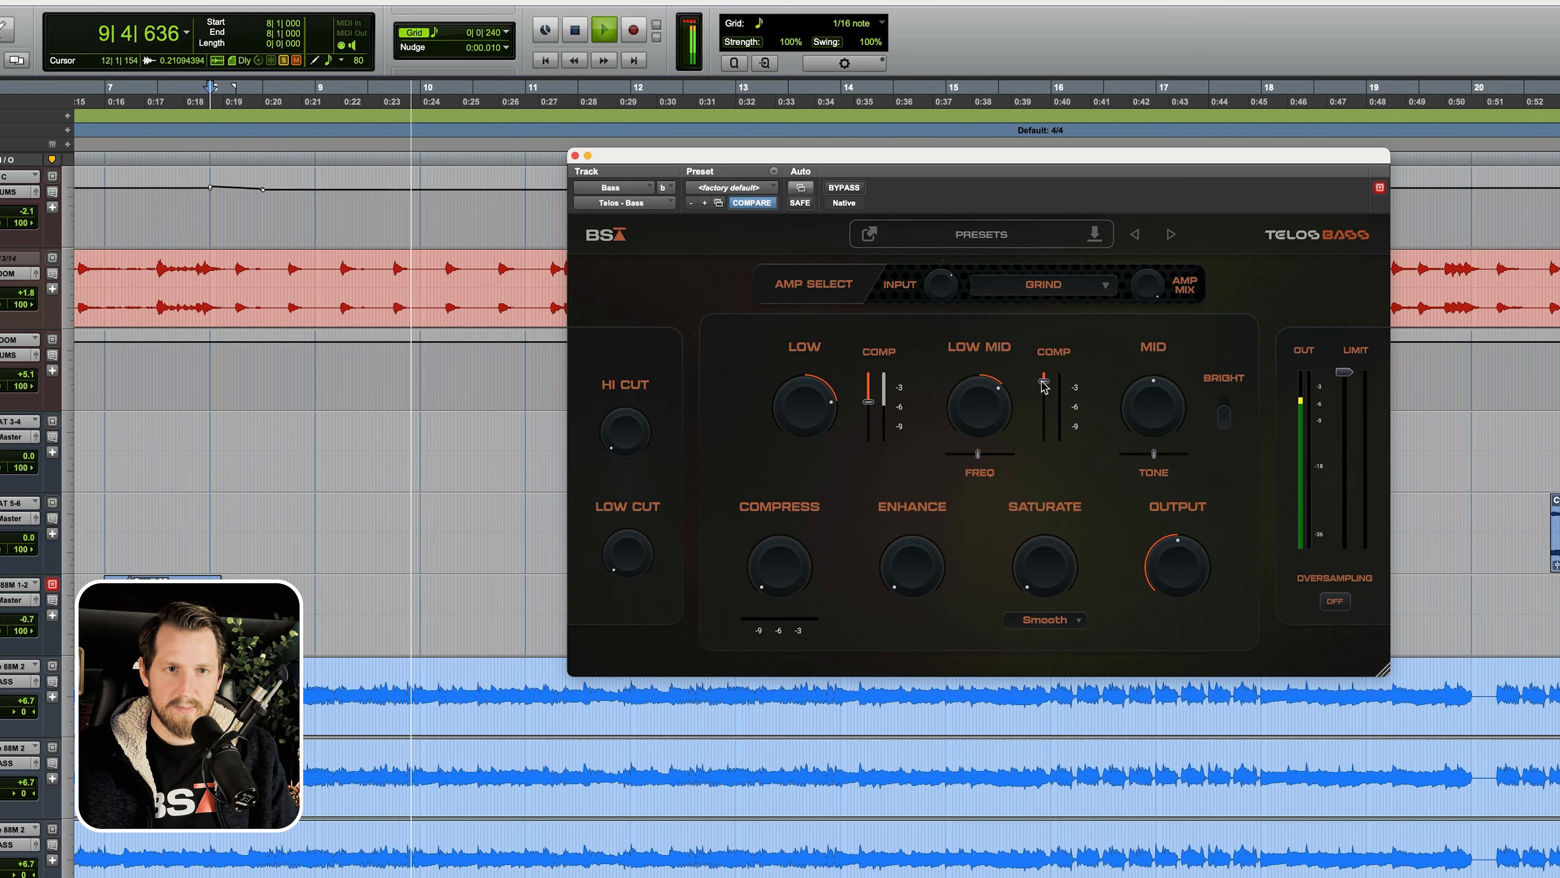
left_click_drag(1044, 383, 978, 411)
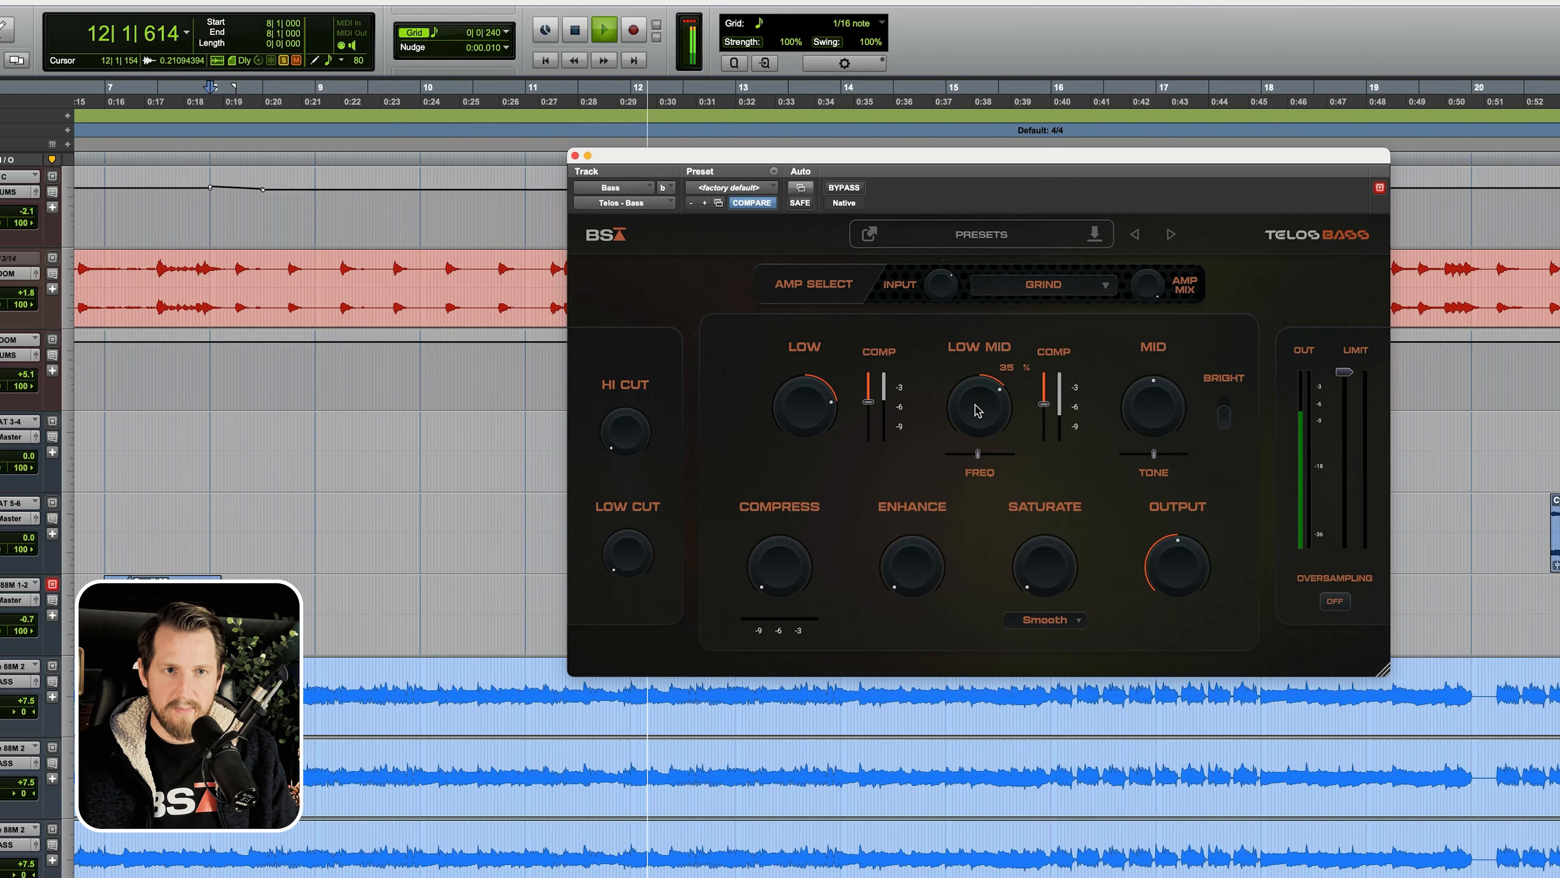
key("space")
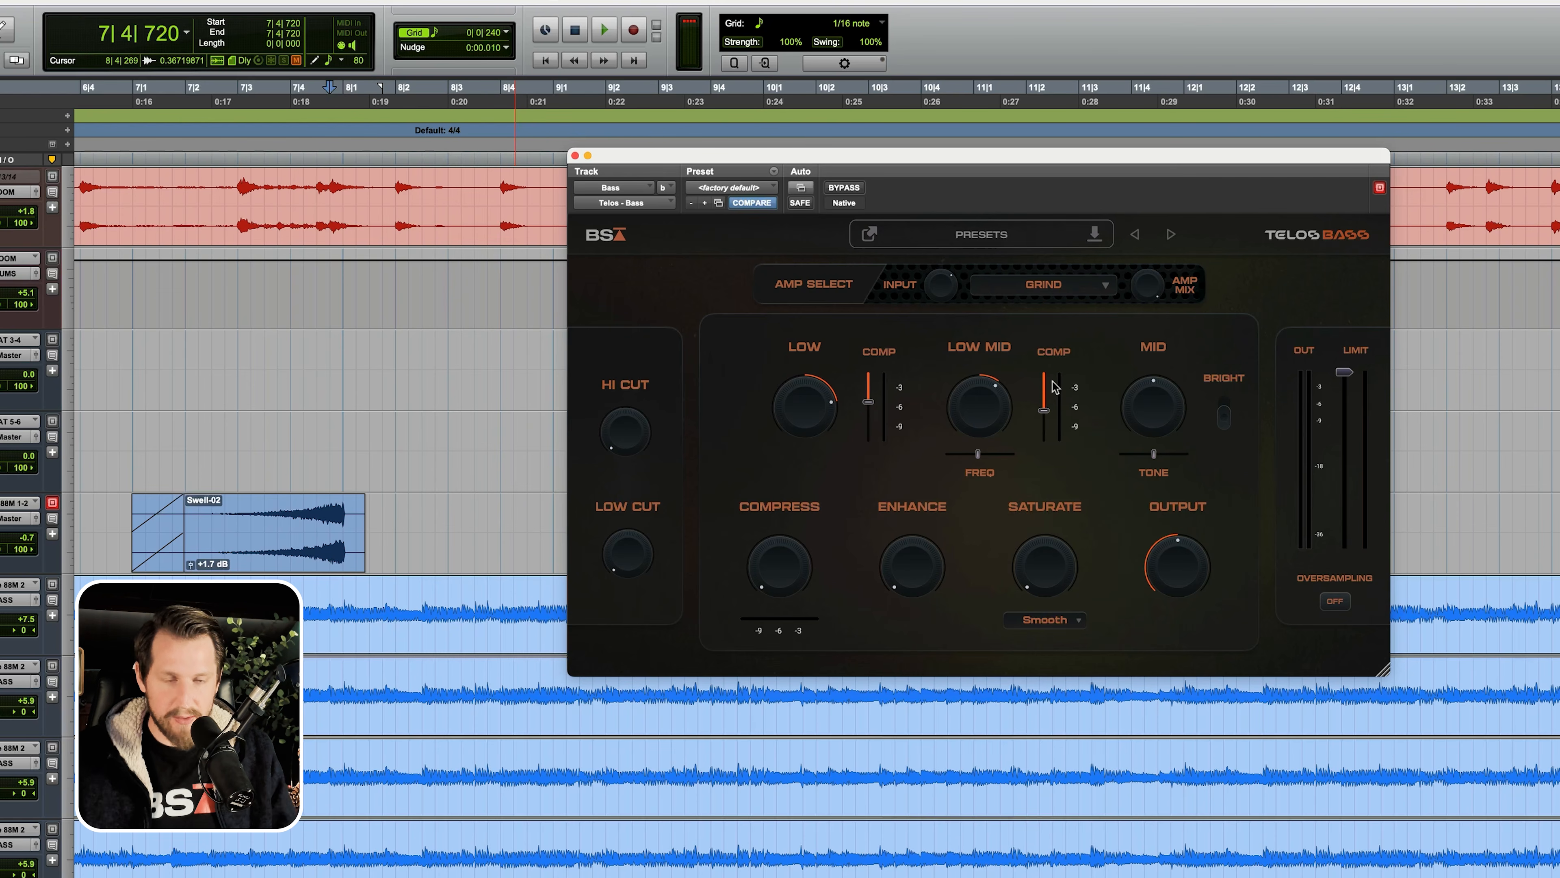
left_click_drag(986, 407, 889, 393)
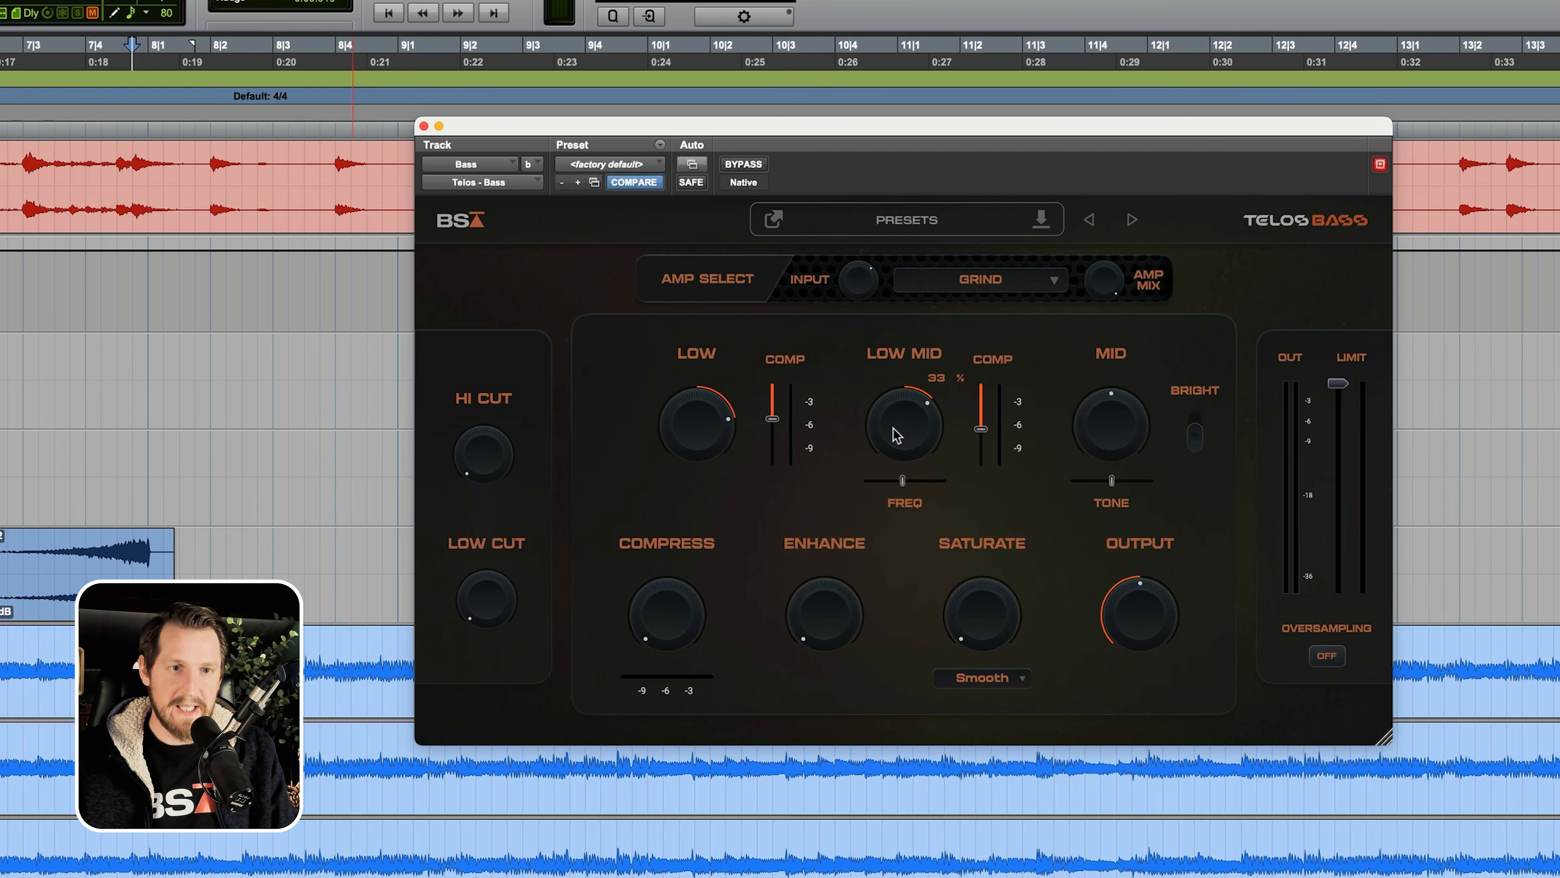
- Select the earlier audio on the Bass track up to about bar 8 and start playback
key("super+bracketleft")
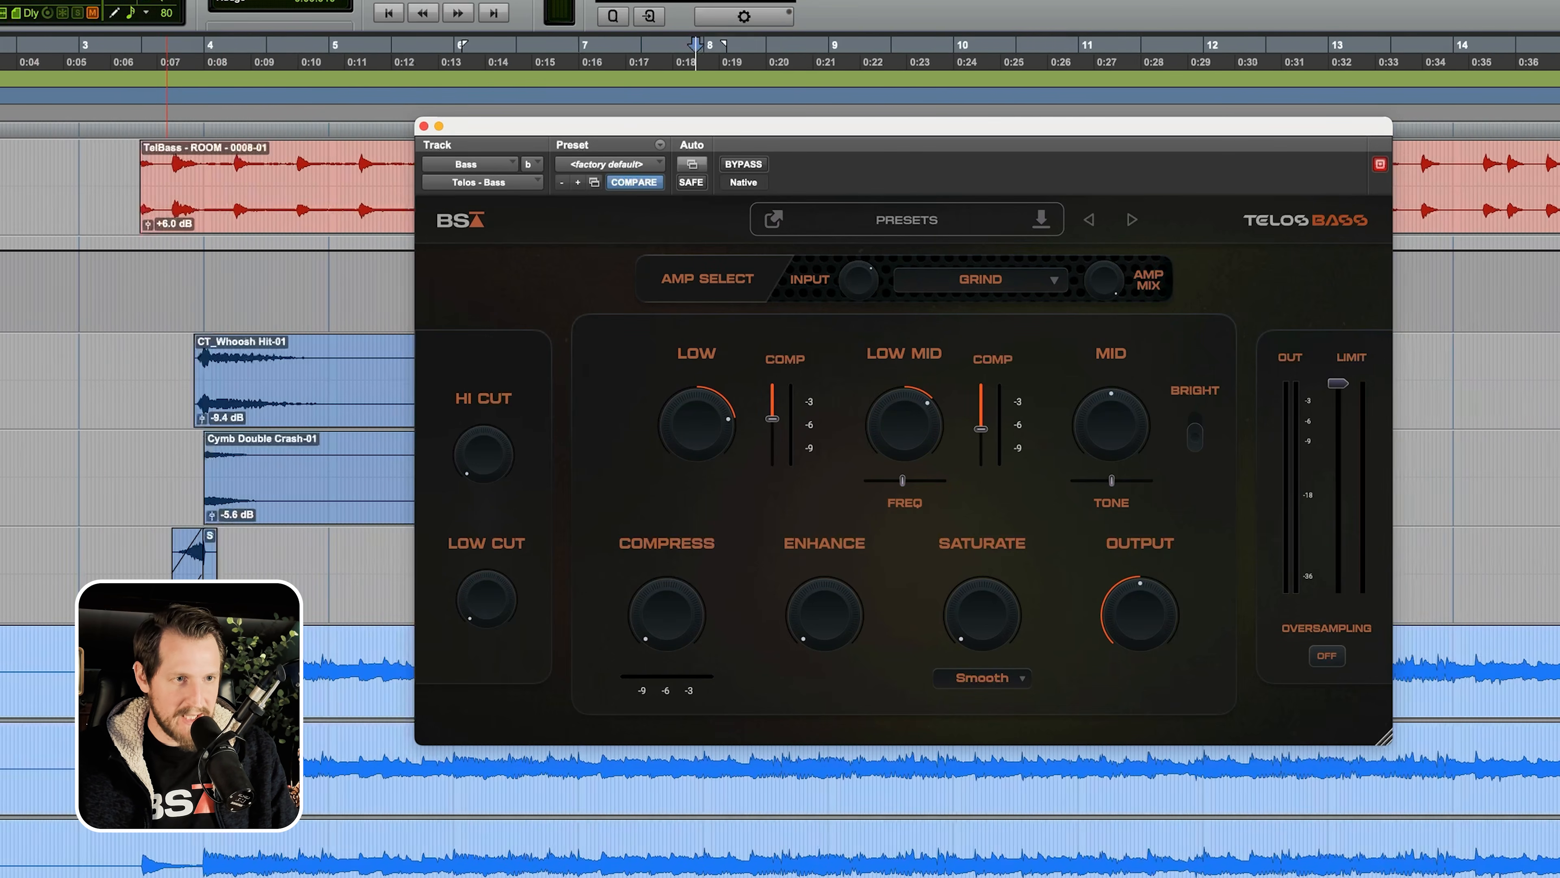
key("space")
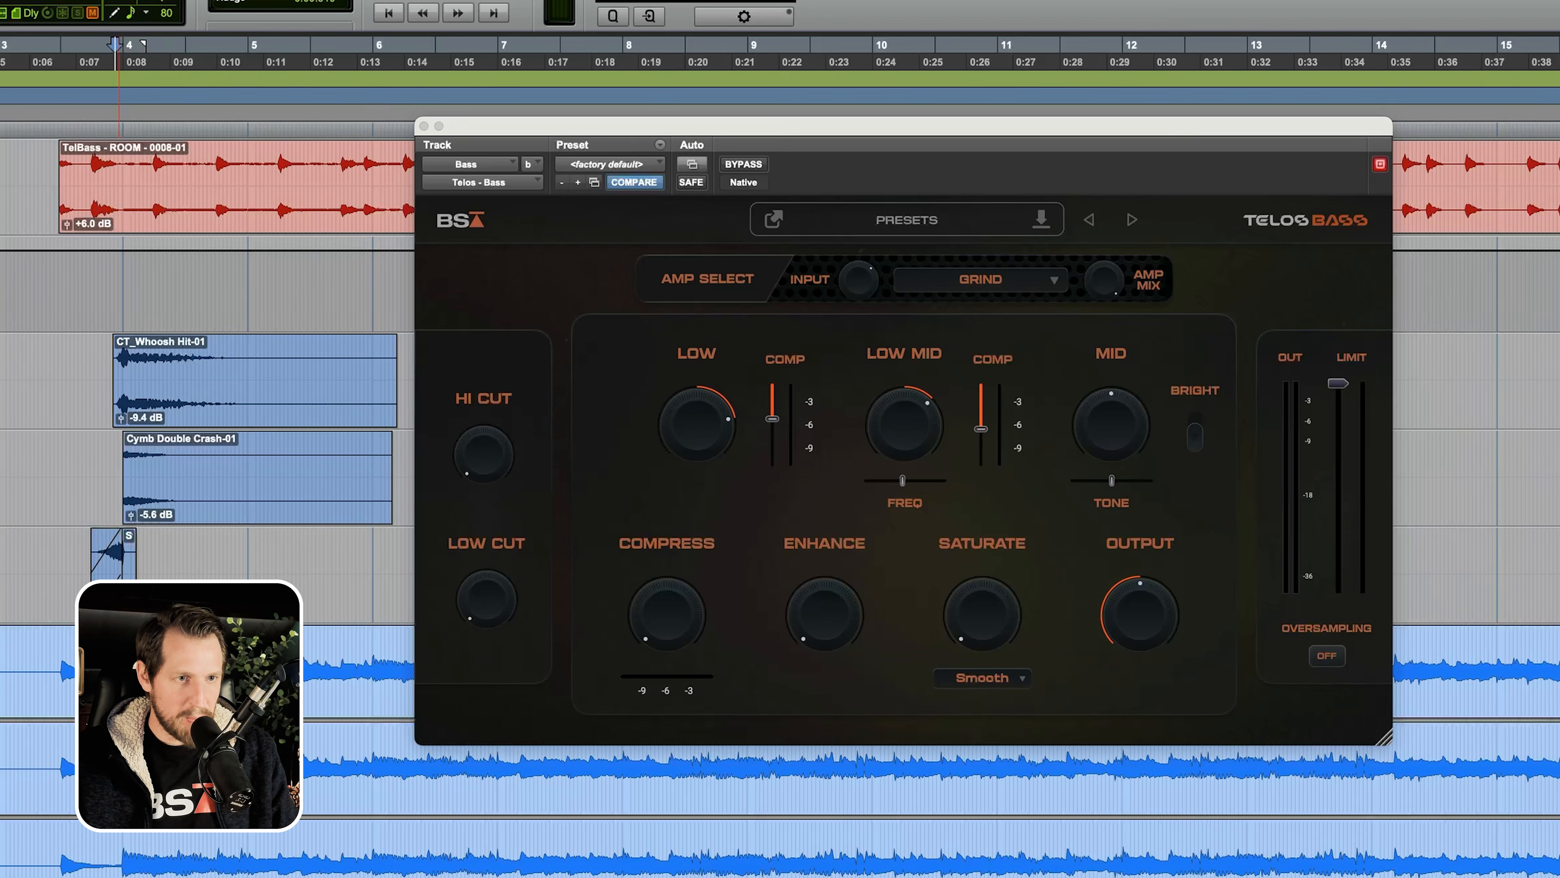
key("super+bracketright")
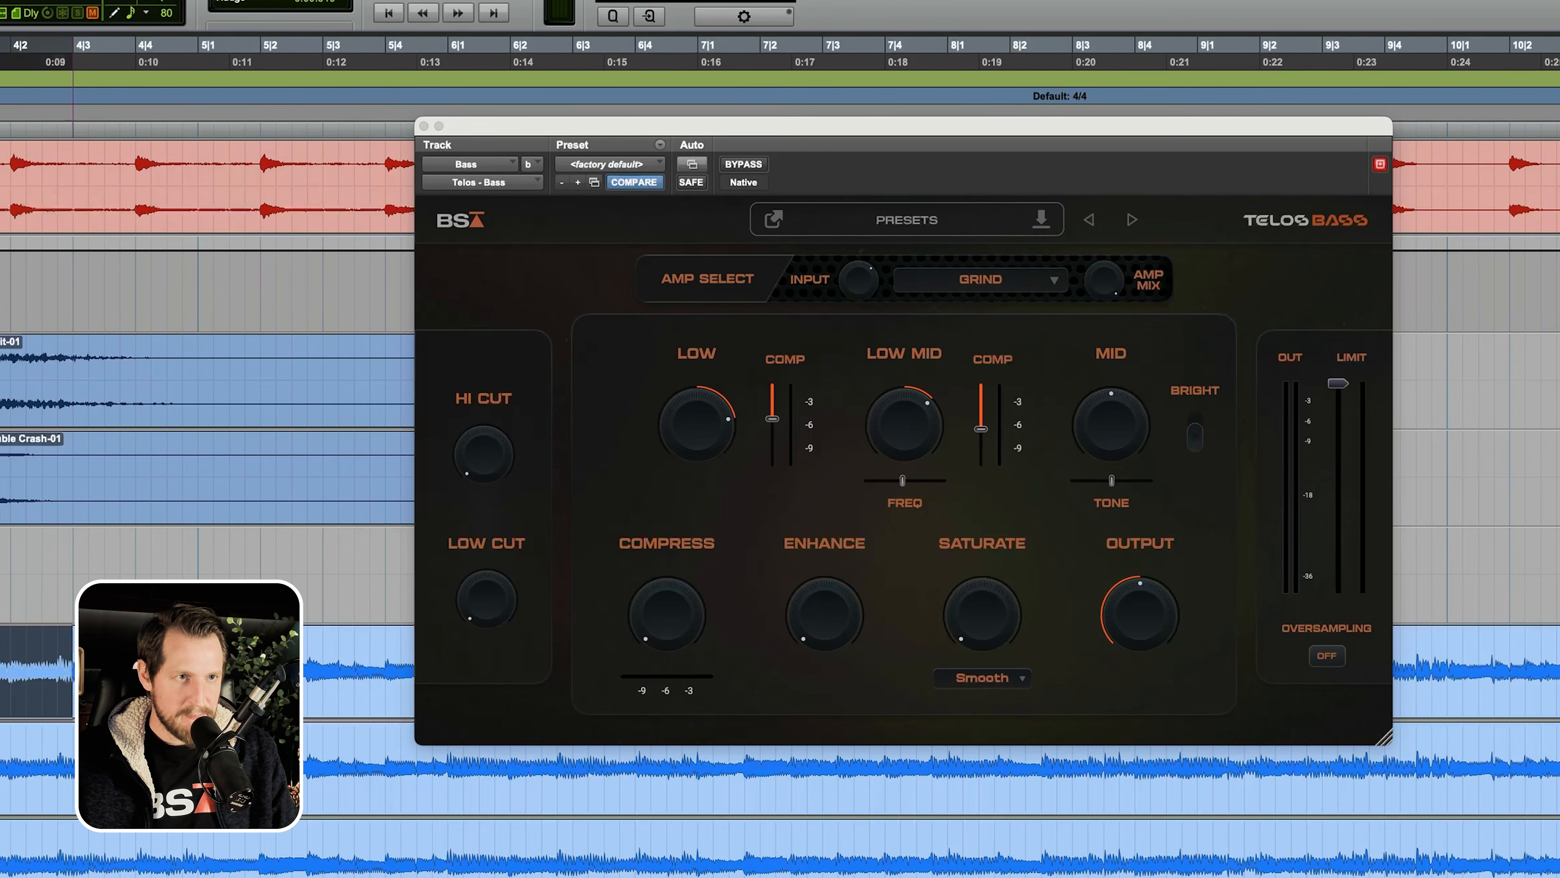
key("super+bracketleft")
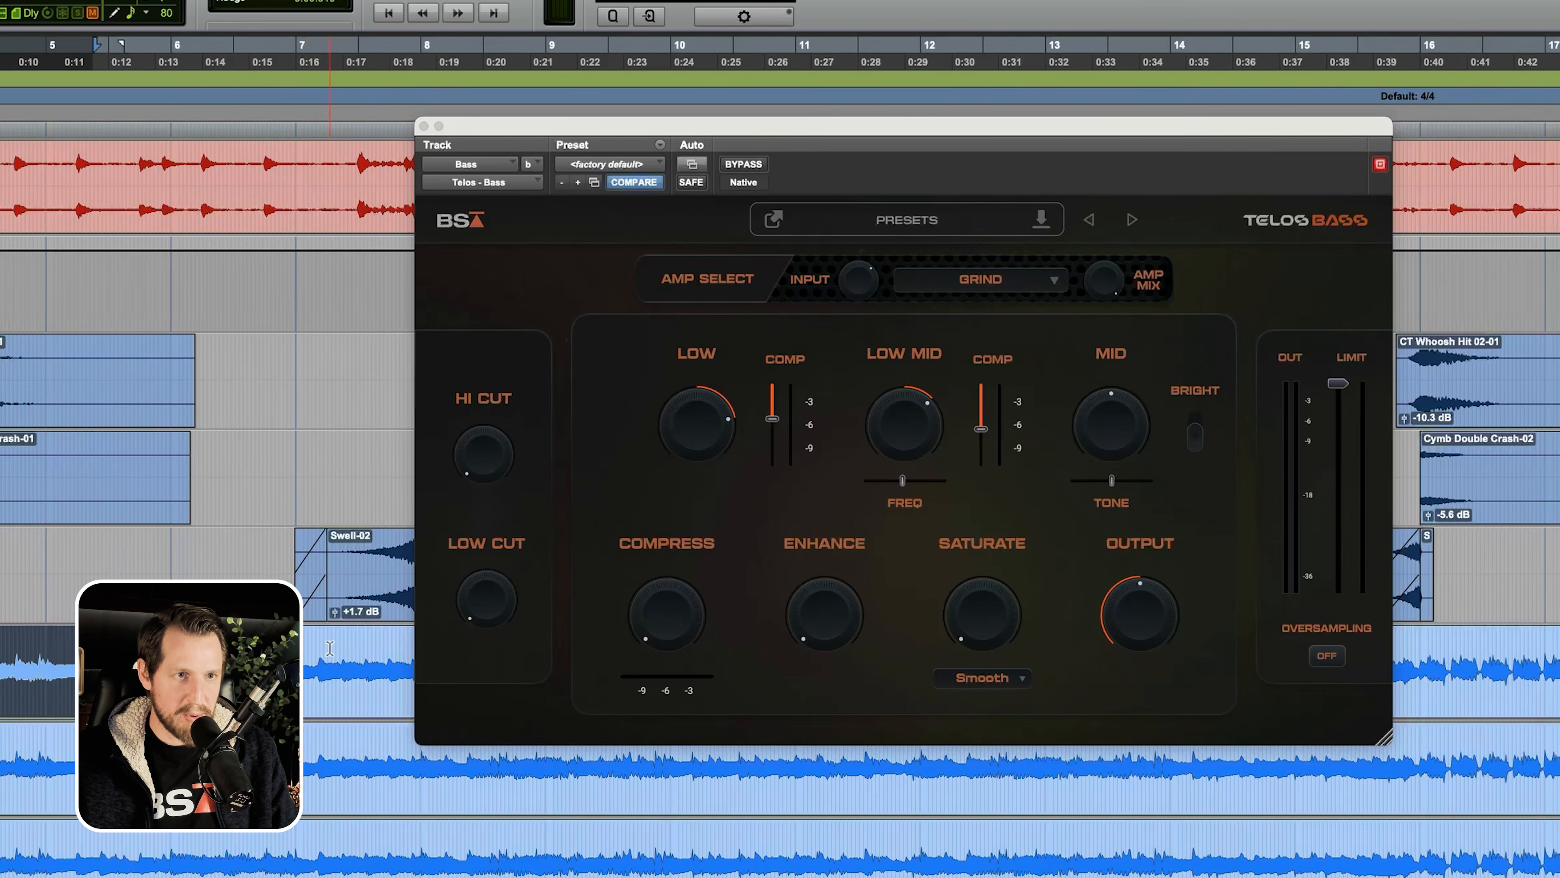
scroll(330, 648, "right", 5)
key("shift+Return")
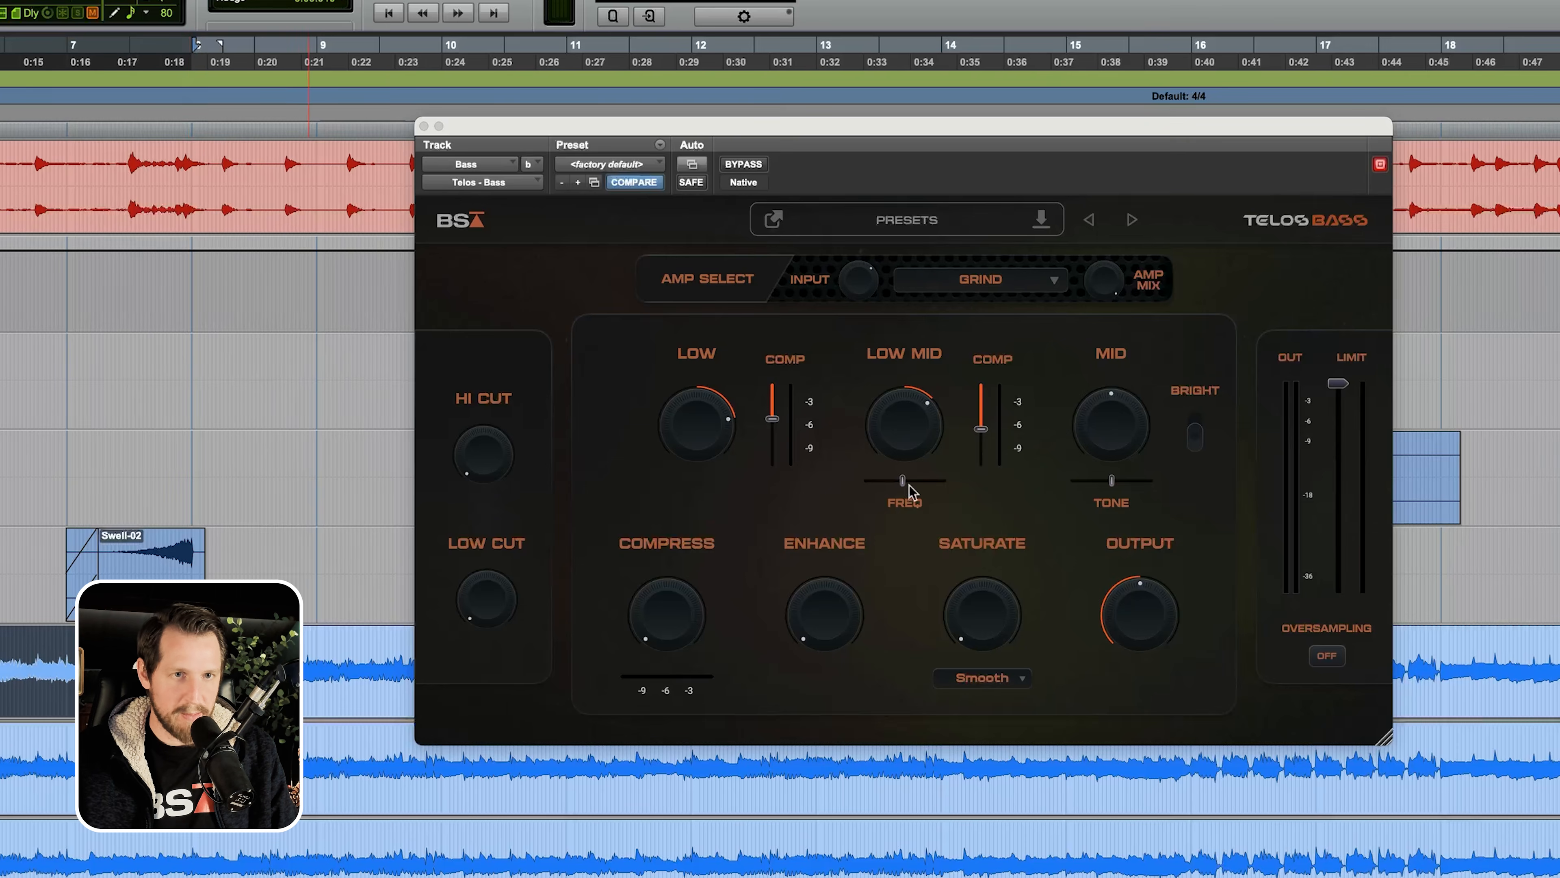
key("space")
- Sweep LOW MID during playback down to -100% and ease its COMP to between the -3 and -6 marks
mouse_move(898, 437)
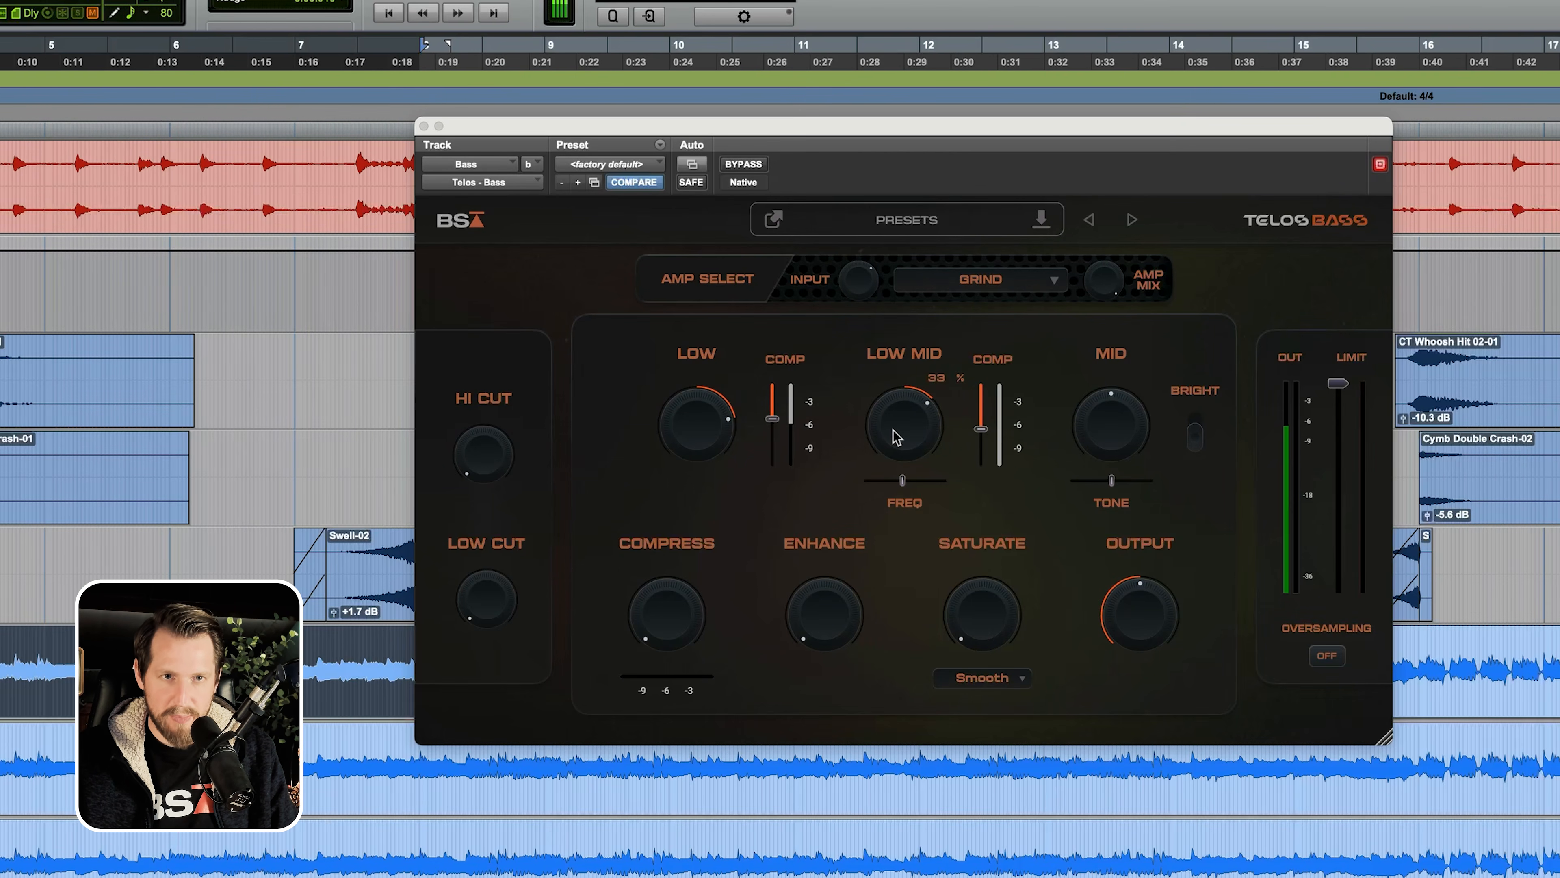
left_click_drag(897, 436, 909, 364)
left_click_drag(980, 429, 874, 679)
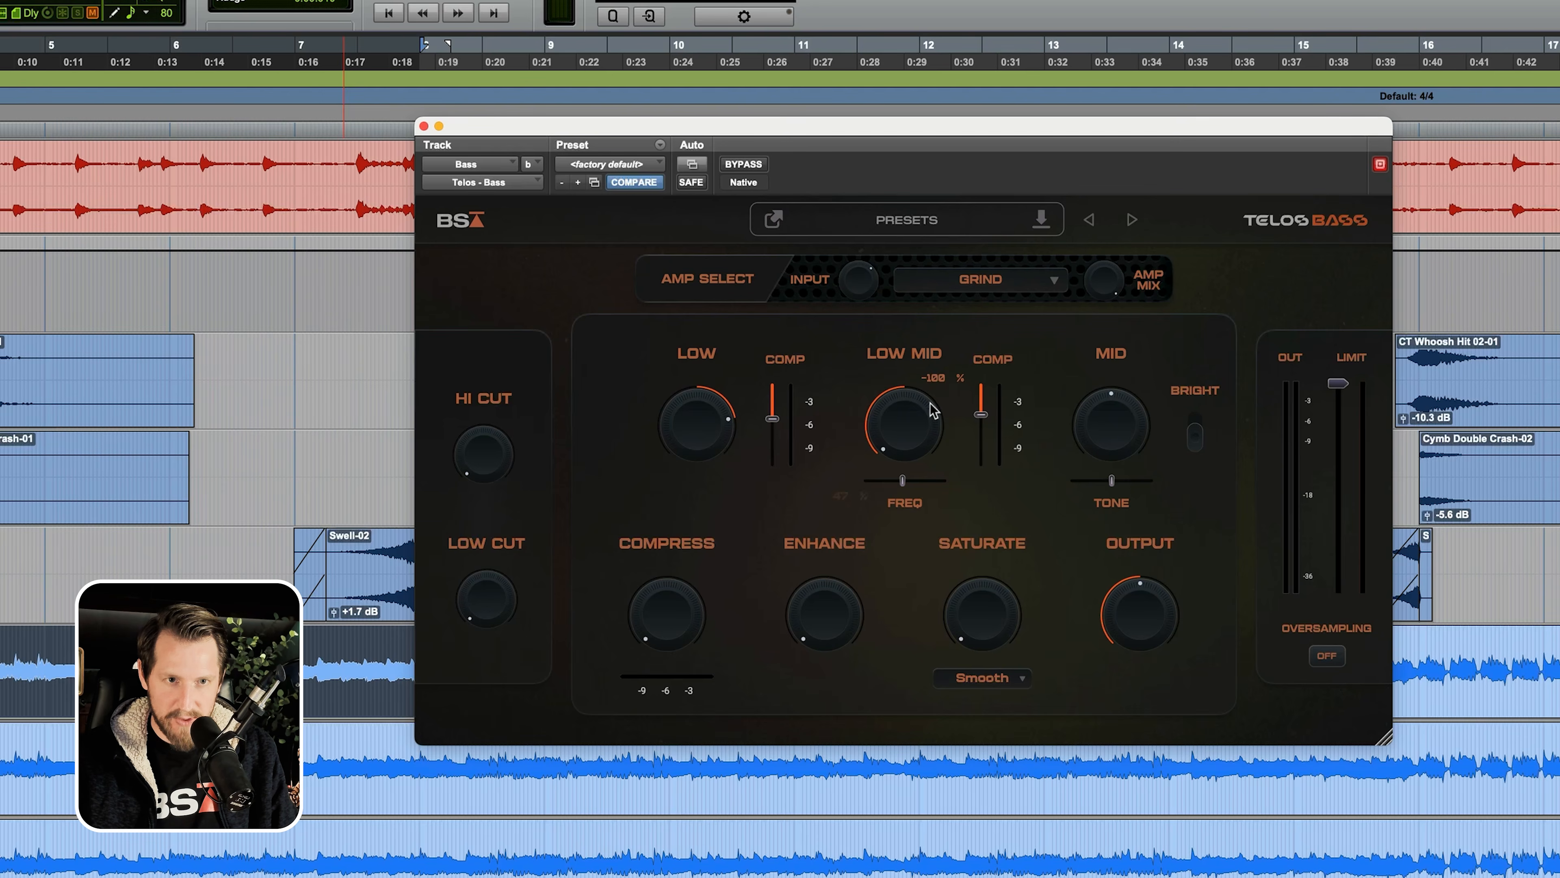
- Raise LOW MID to 100% during playback and stop the transport
key("space")
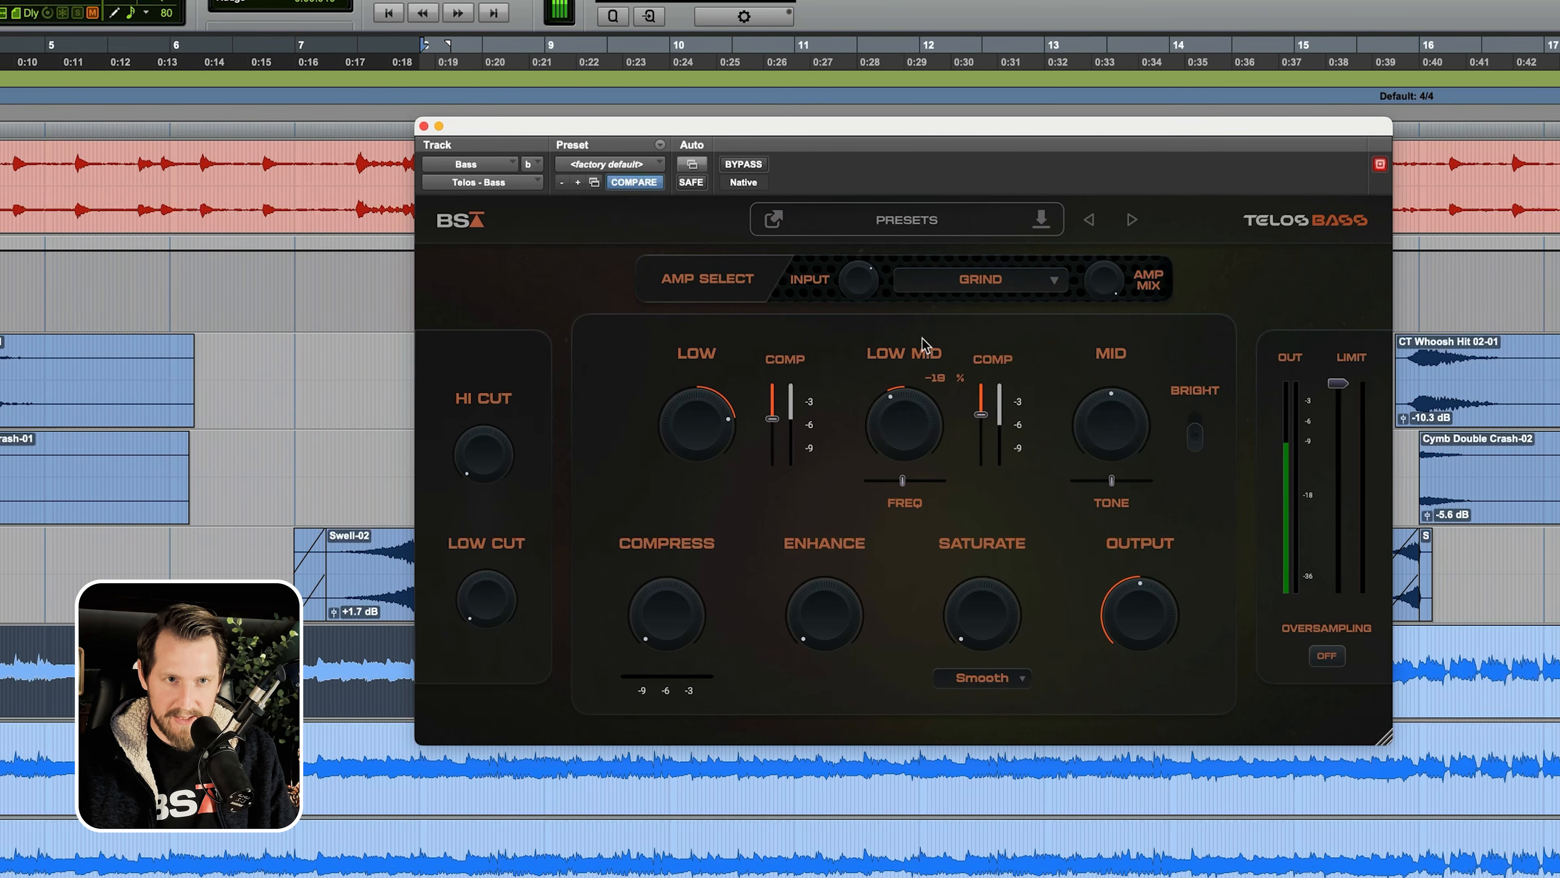
left_click_drag(923, 344, 933, 191)
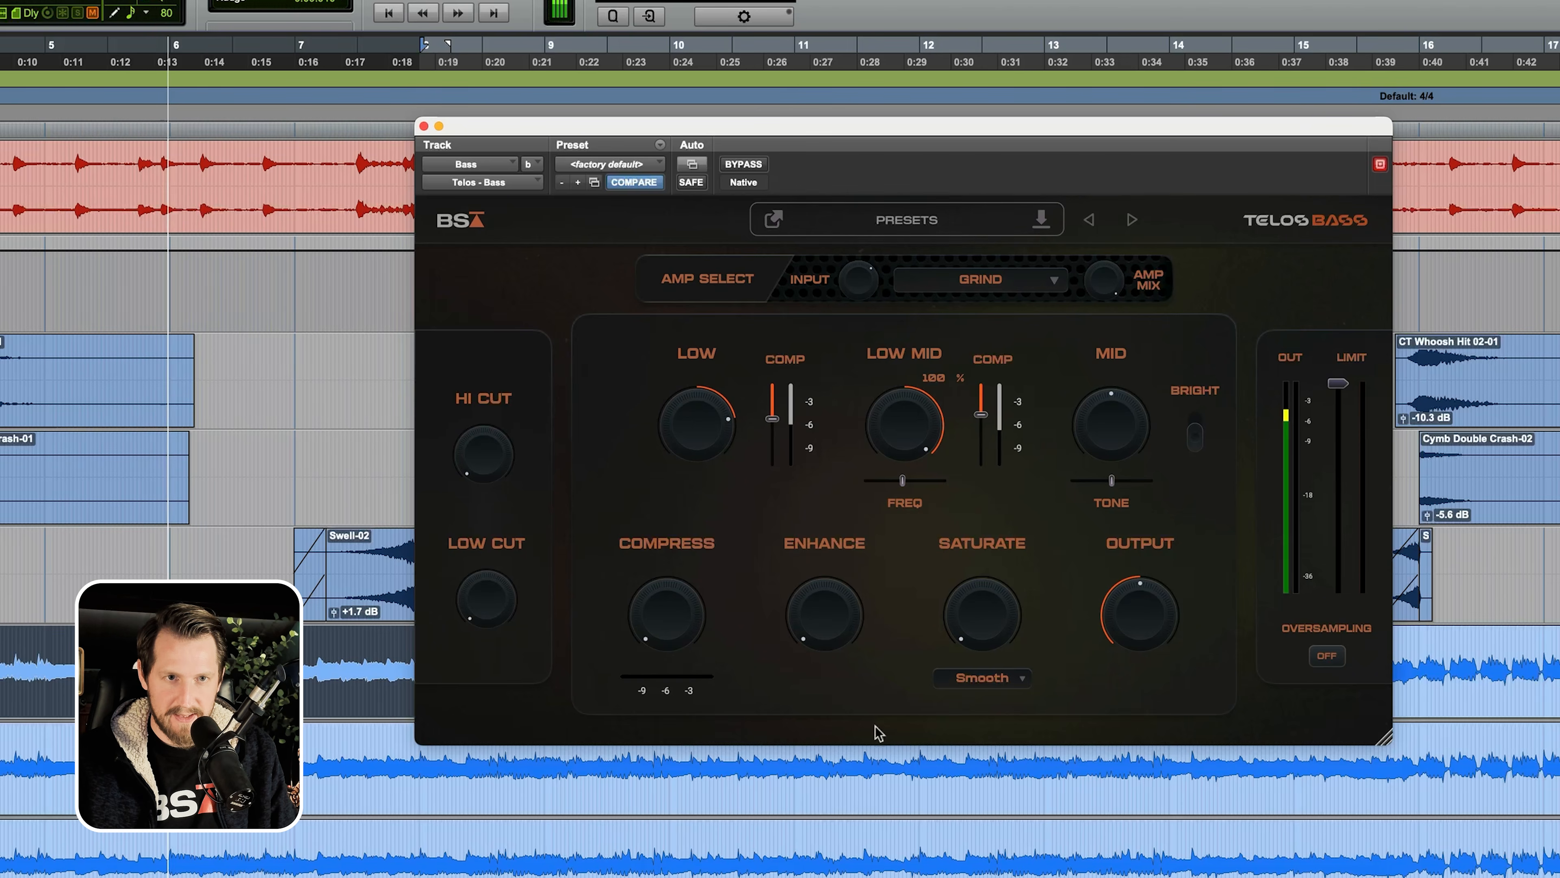
key("space")
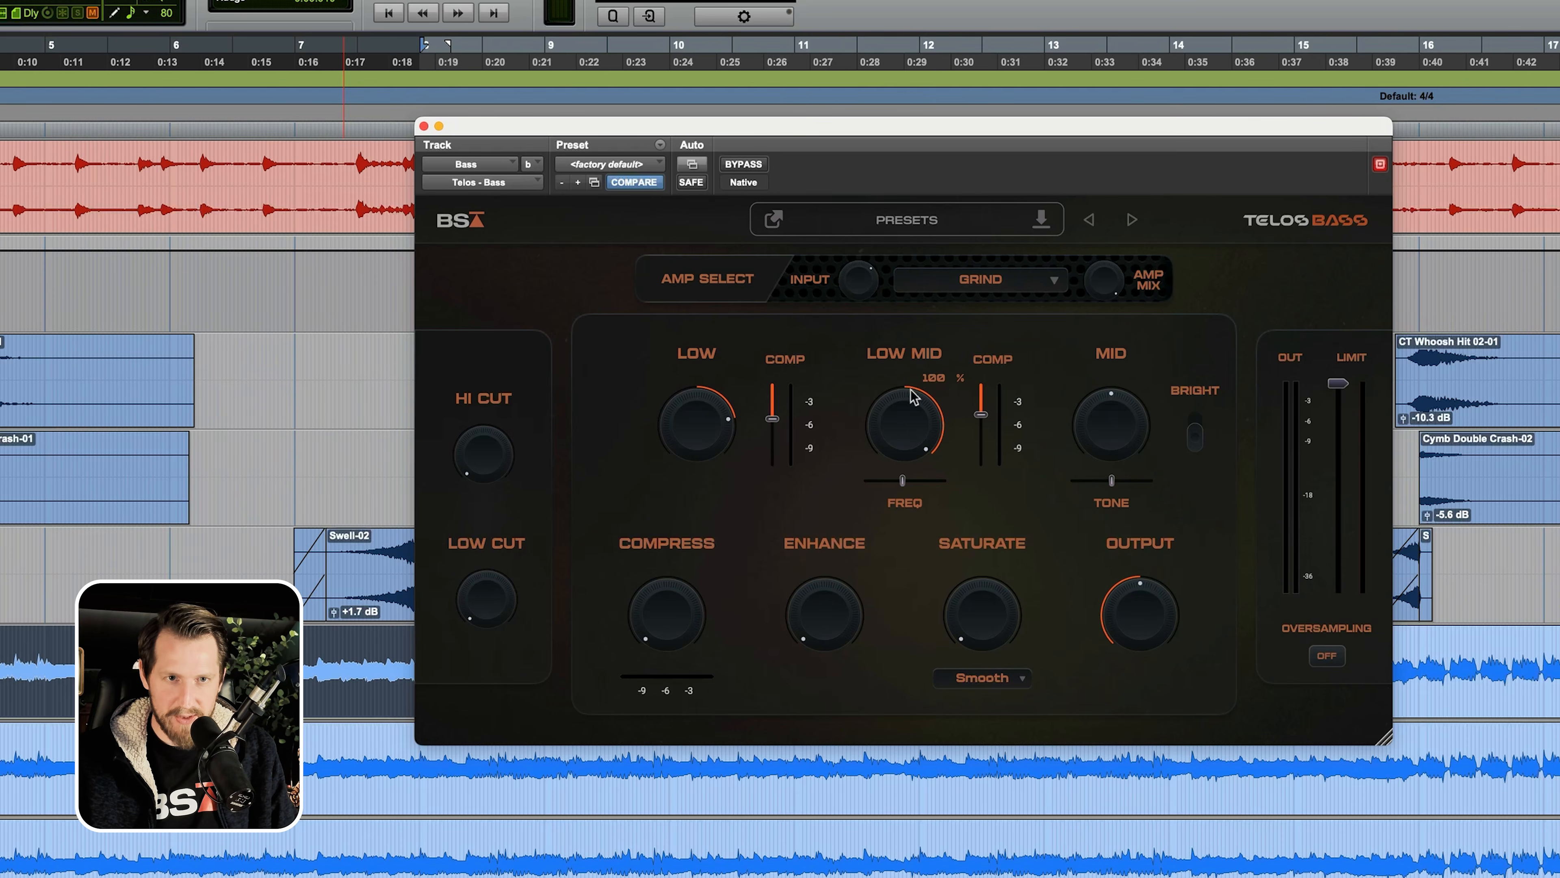
- Sweep LOW MID down to about -35% during playback and settle it at about 13%
key("space")
left_click_drag(916, 407, 915, 418)
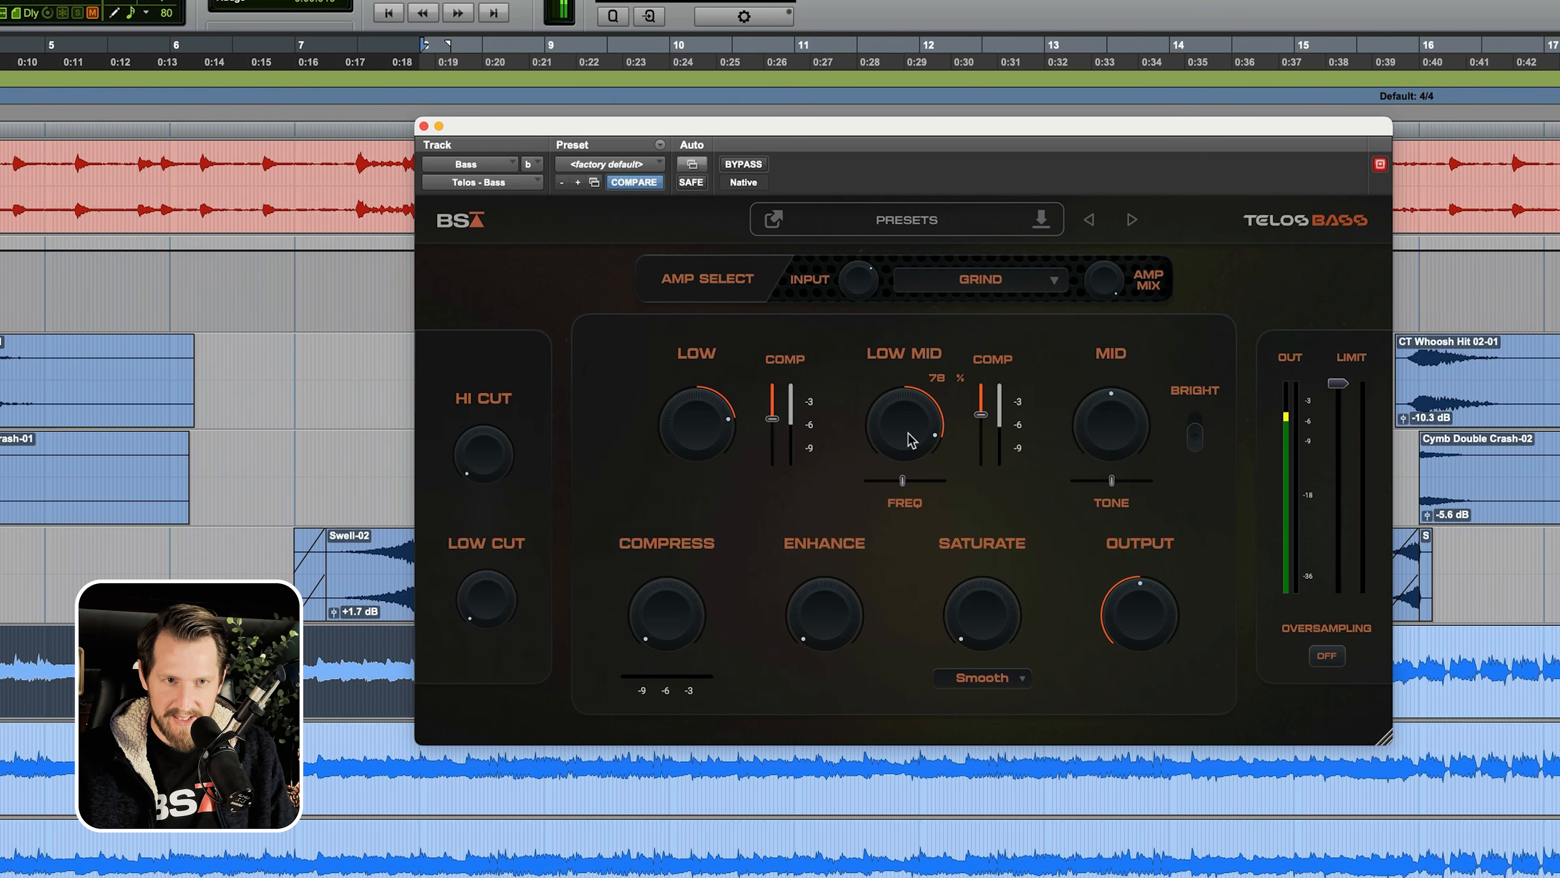
left_click_drag(902, 481, 873, 568)
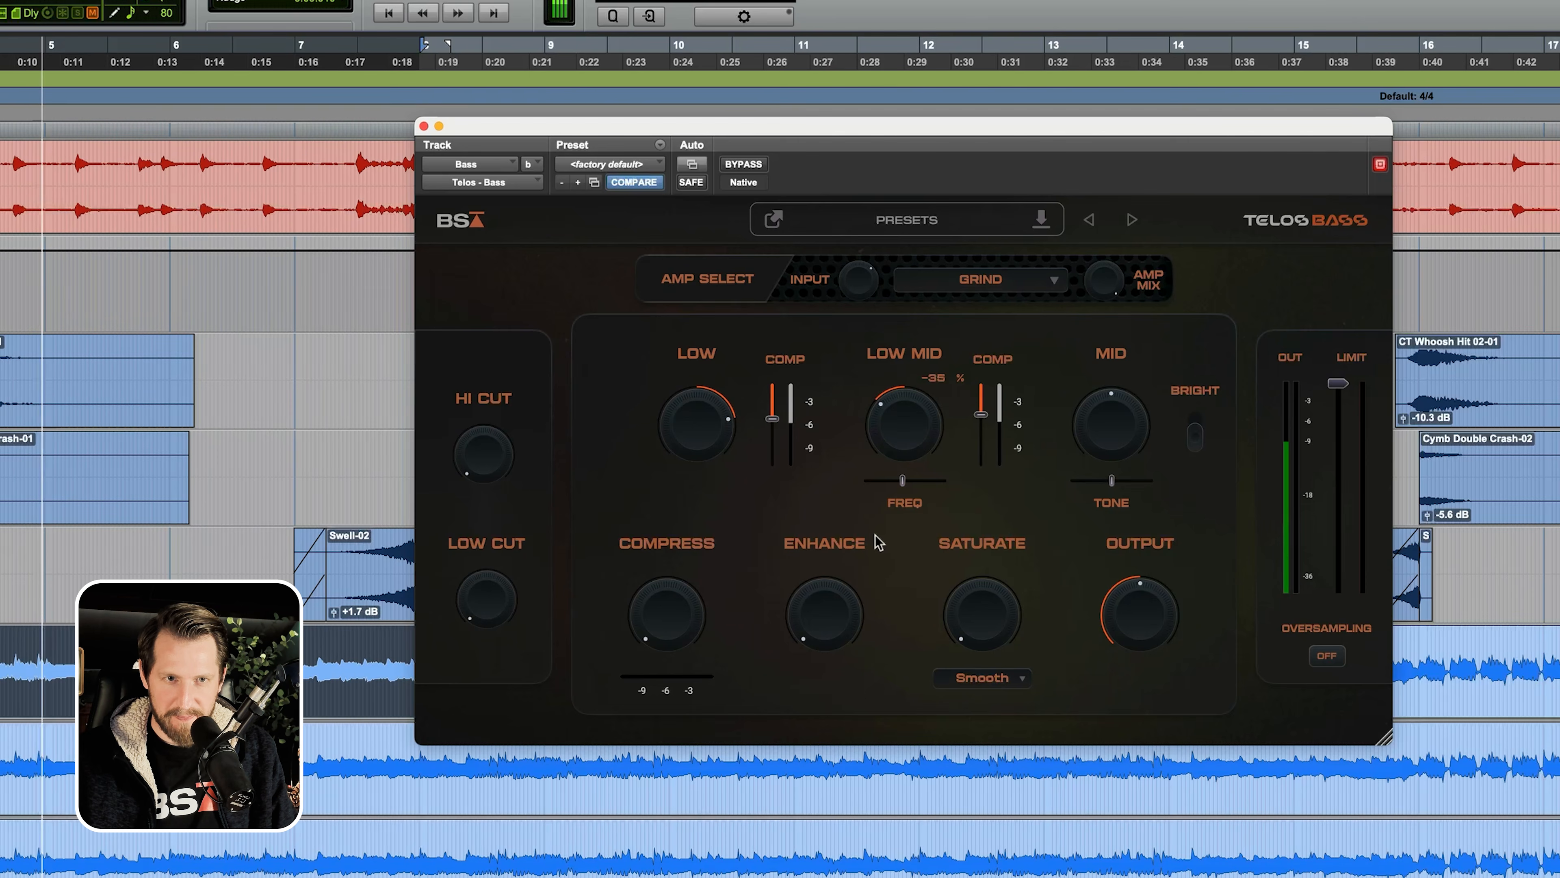
mouse_move(877, 494)
left_mouse_down()
mouse_move(878, 450)
mouse_move(877, 483)
left_mouse_up()
mouse_move(911, 481)
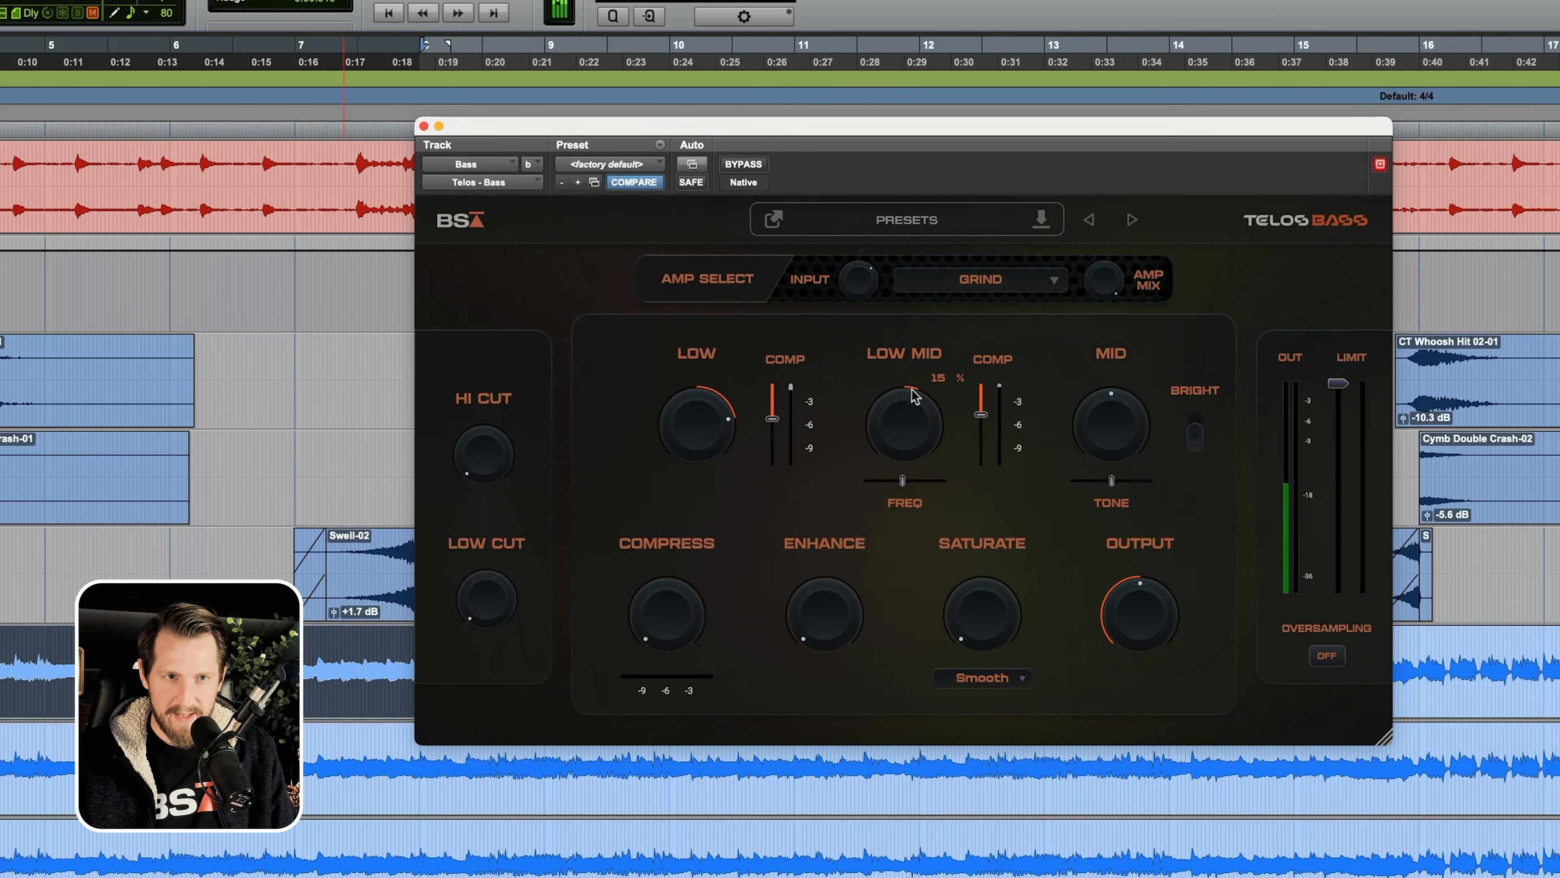
mouse_move(805, 446)
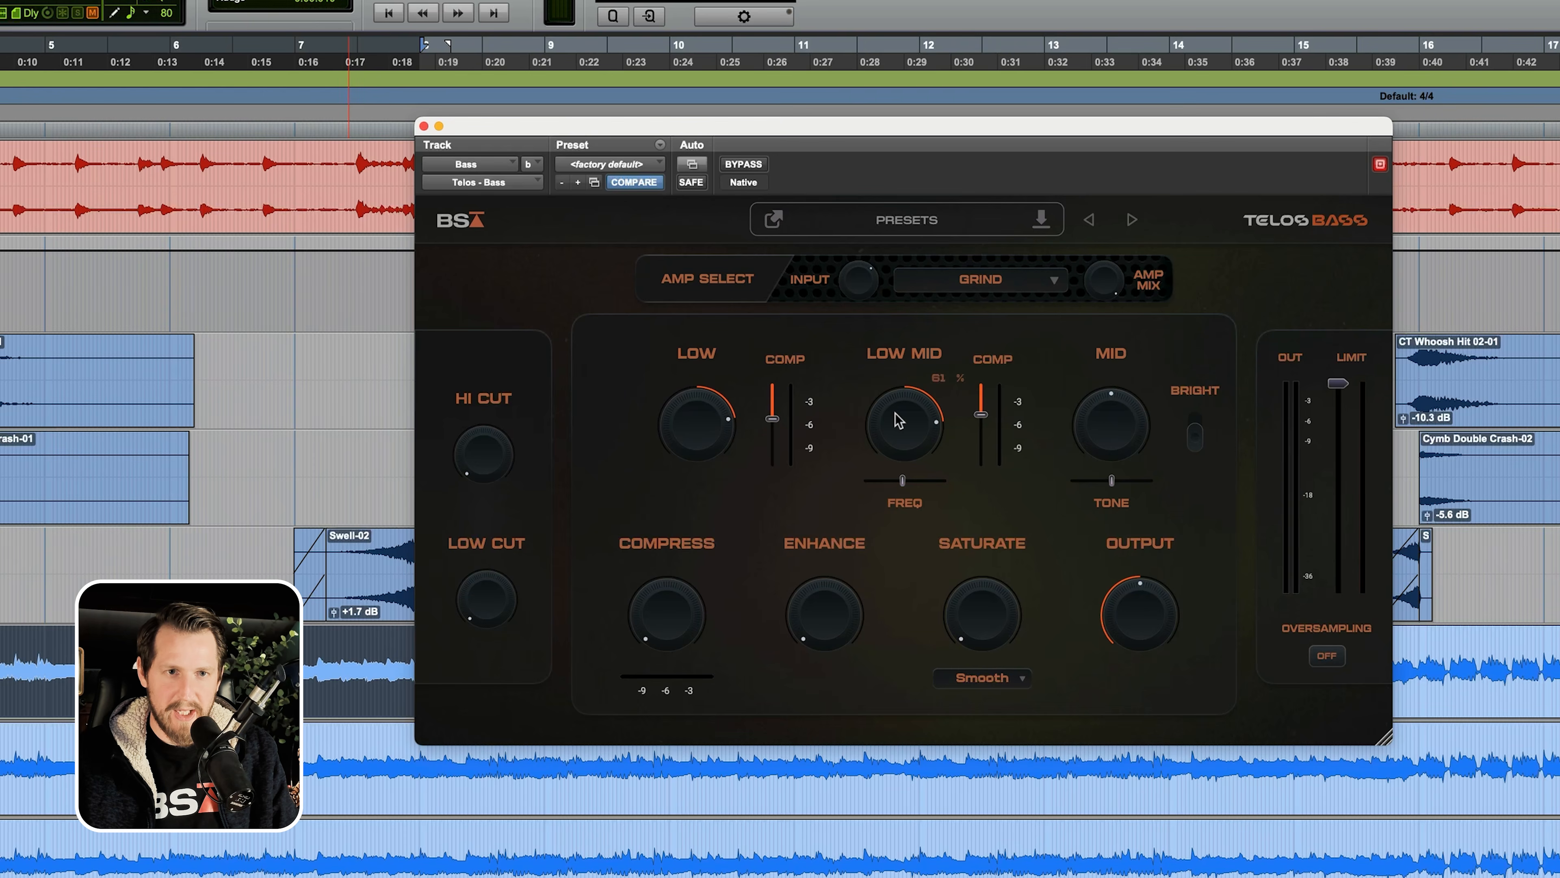
left_click_drag(898, 421, 887, 479)
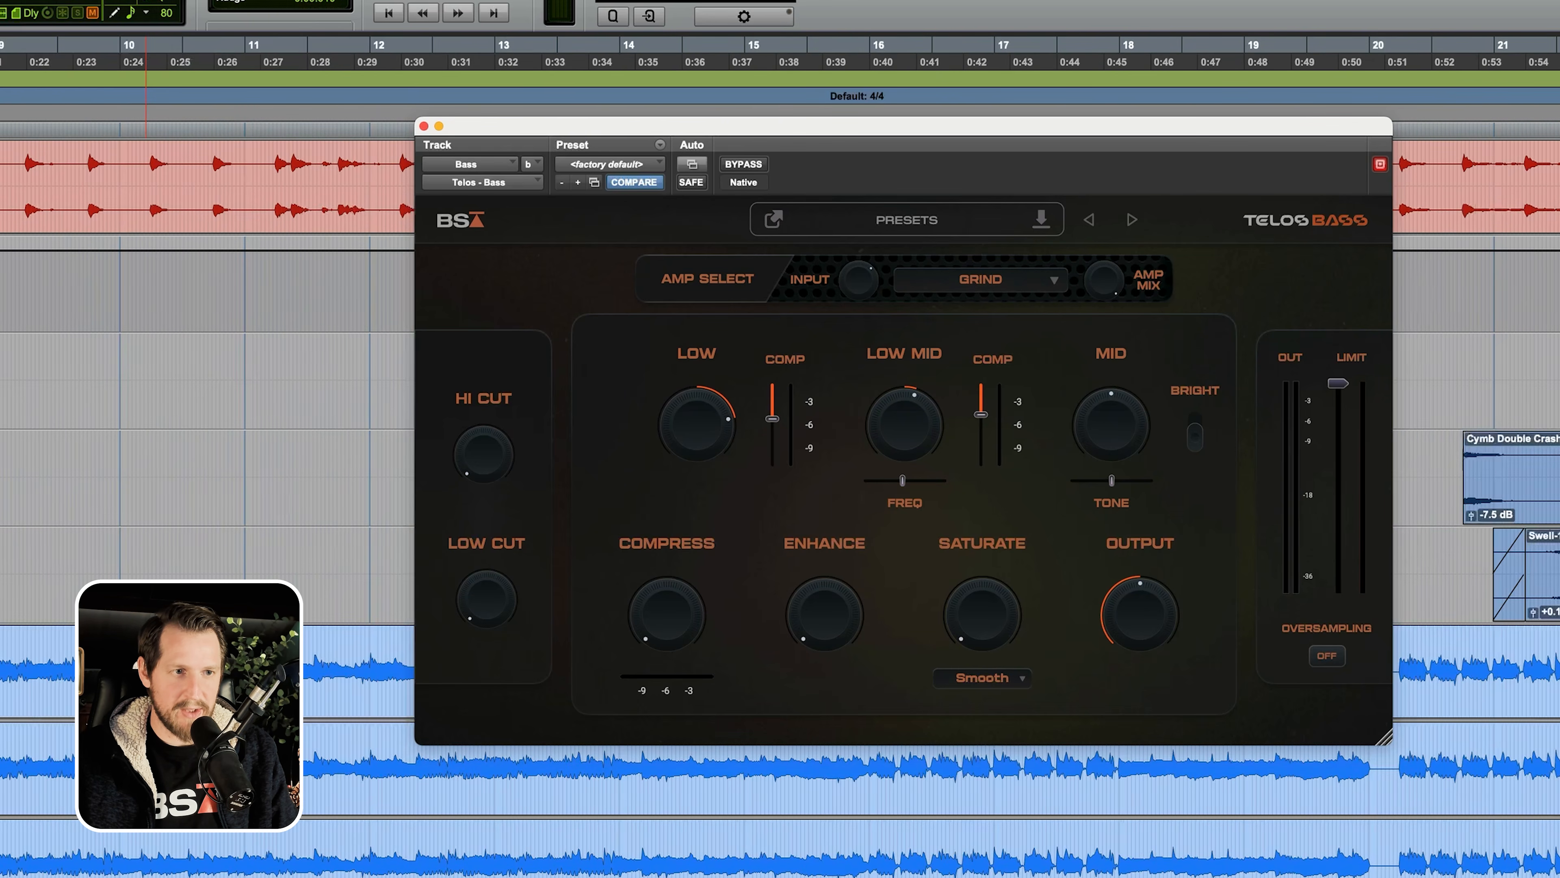
- Play the Bass track from about bar 8 while raising MID to about 74% and its TONE to 100%
left_click_drag(11, 651, 246, 651)
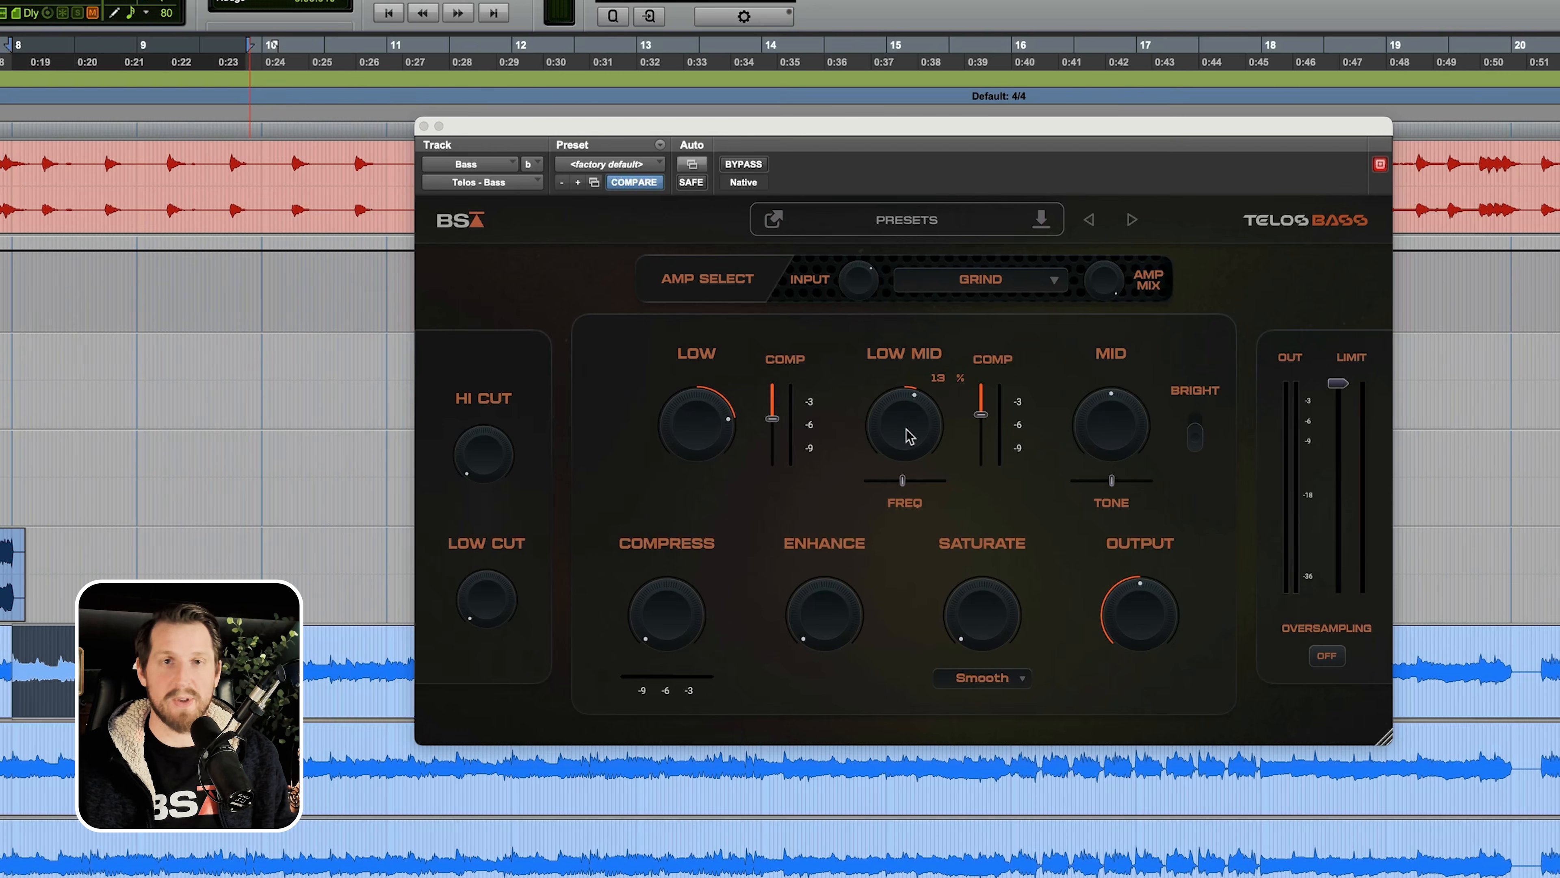
left_click(1166, 396)
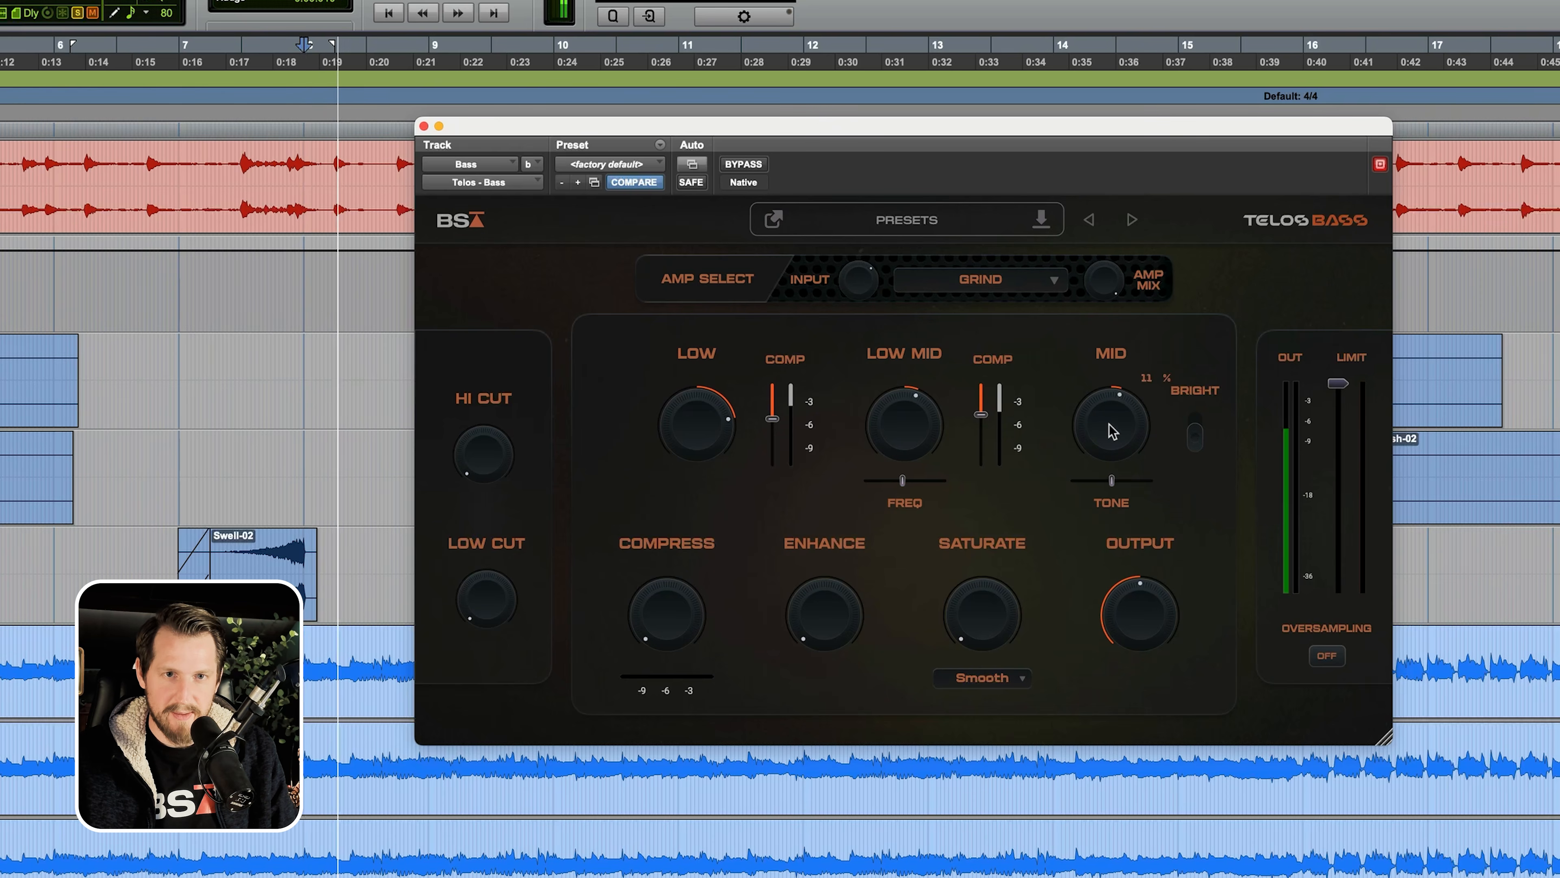
left_click_drag(1103, 436, 1133, 393)
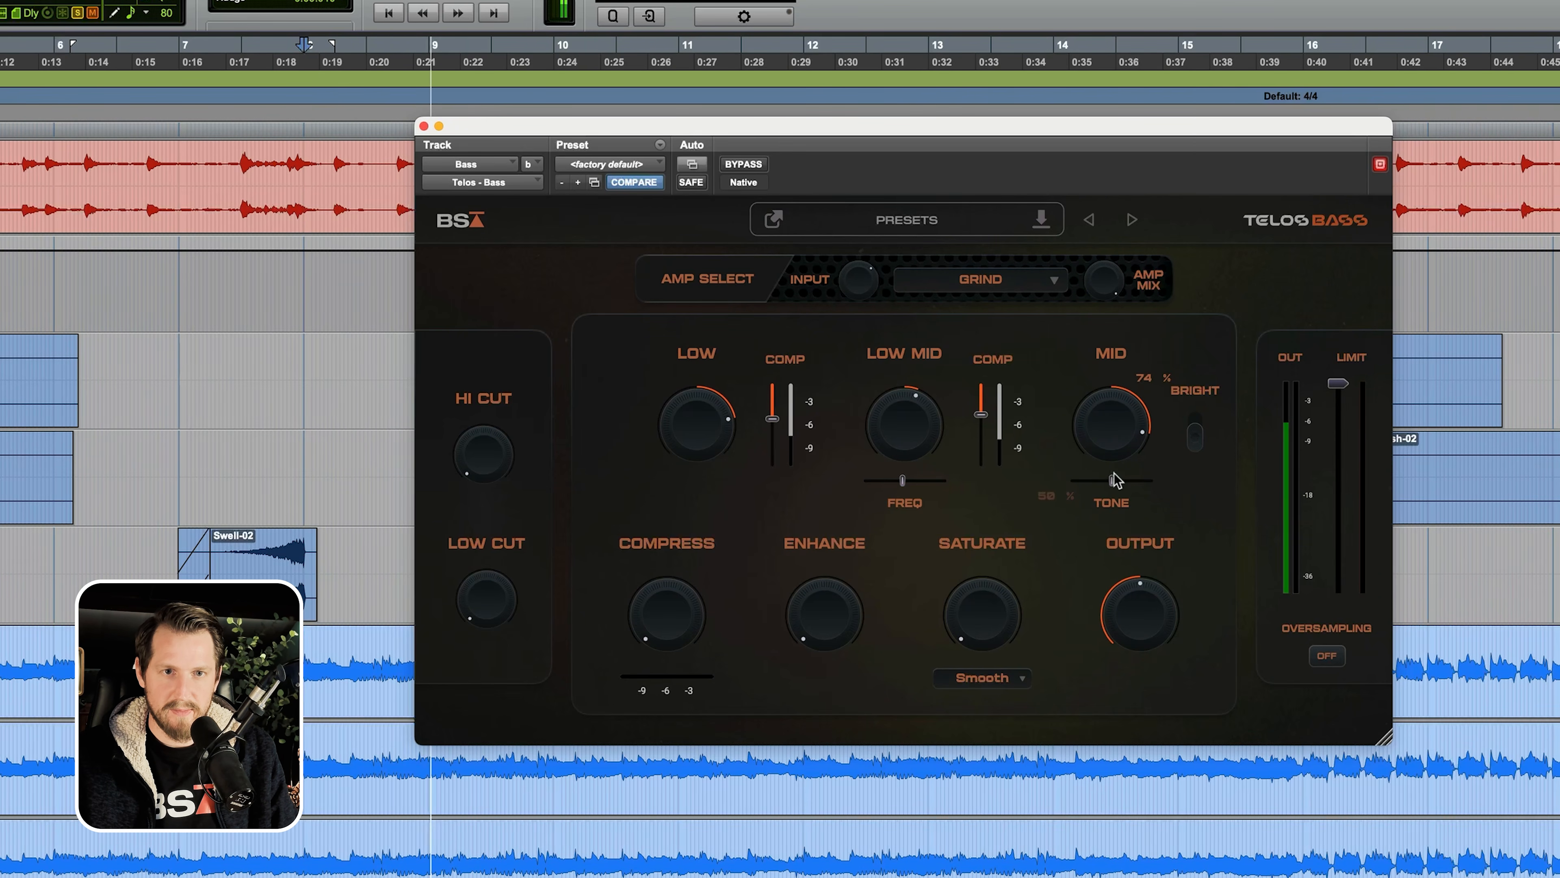
left_click_drag(1109, 483, 1158, 488)
key("space")
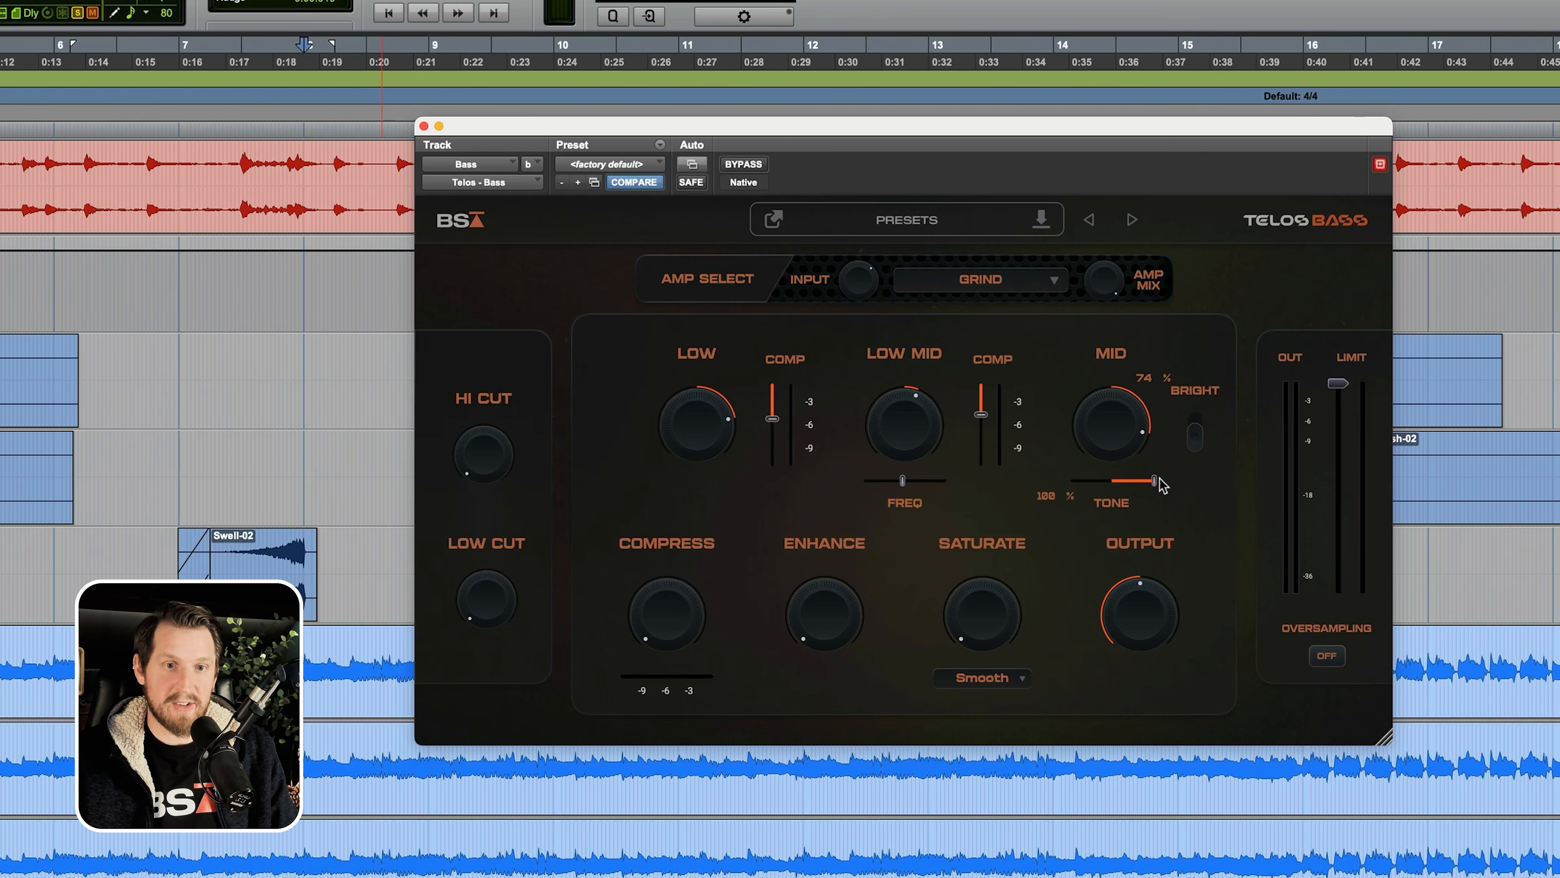
- Sweep the MID band's TONE to 0%, settle it at about 63%, and lower MID to about 10%
left_click_drag(1143, 488, 1072, 494)
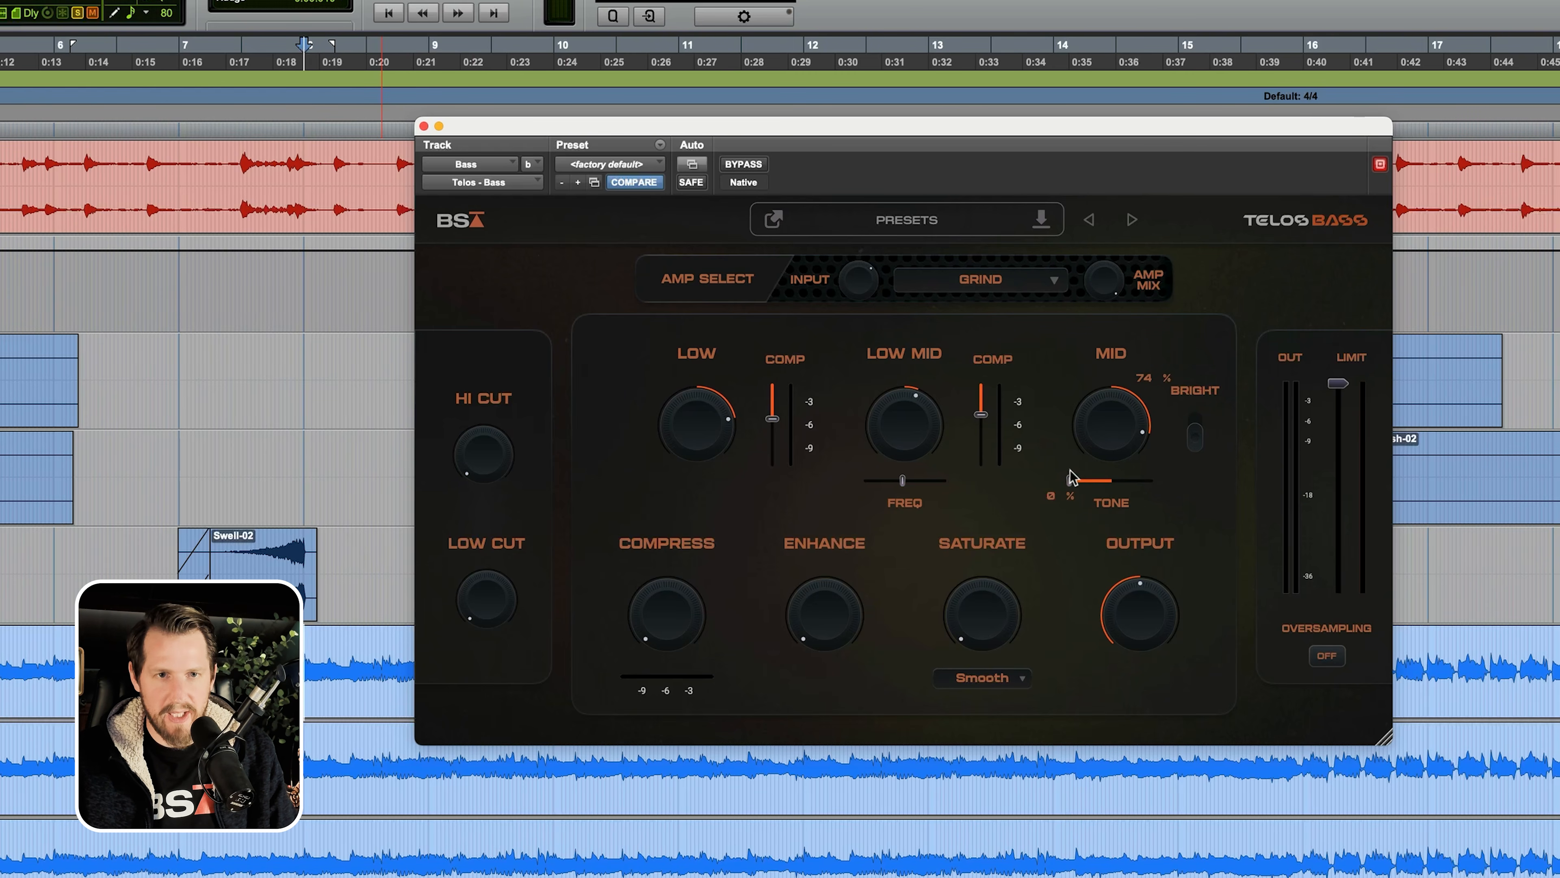
left_click_drag(1069, 480, 1123, 483)
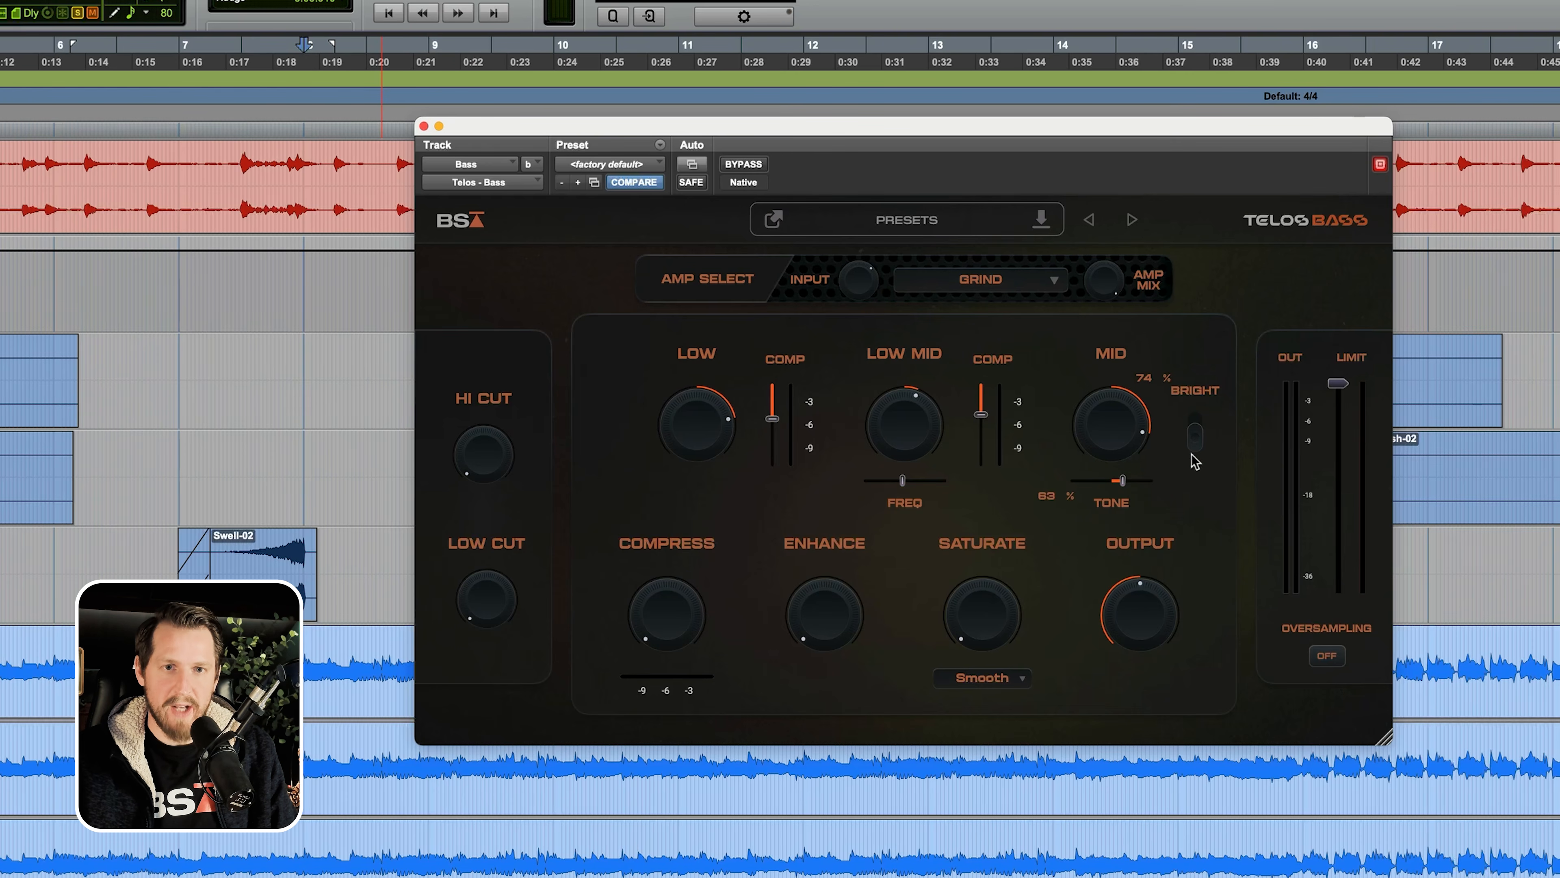
left_click_drag(1132, 425, 1122, 495)
- Audition BRIGHT by switching it on and back off during playback
key("space")
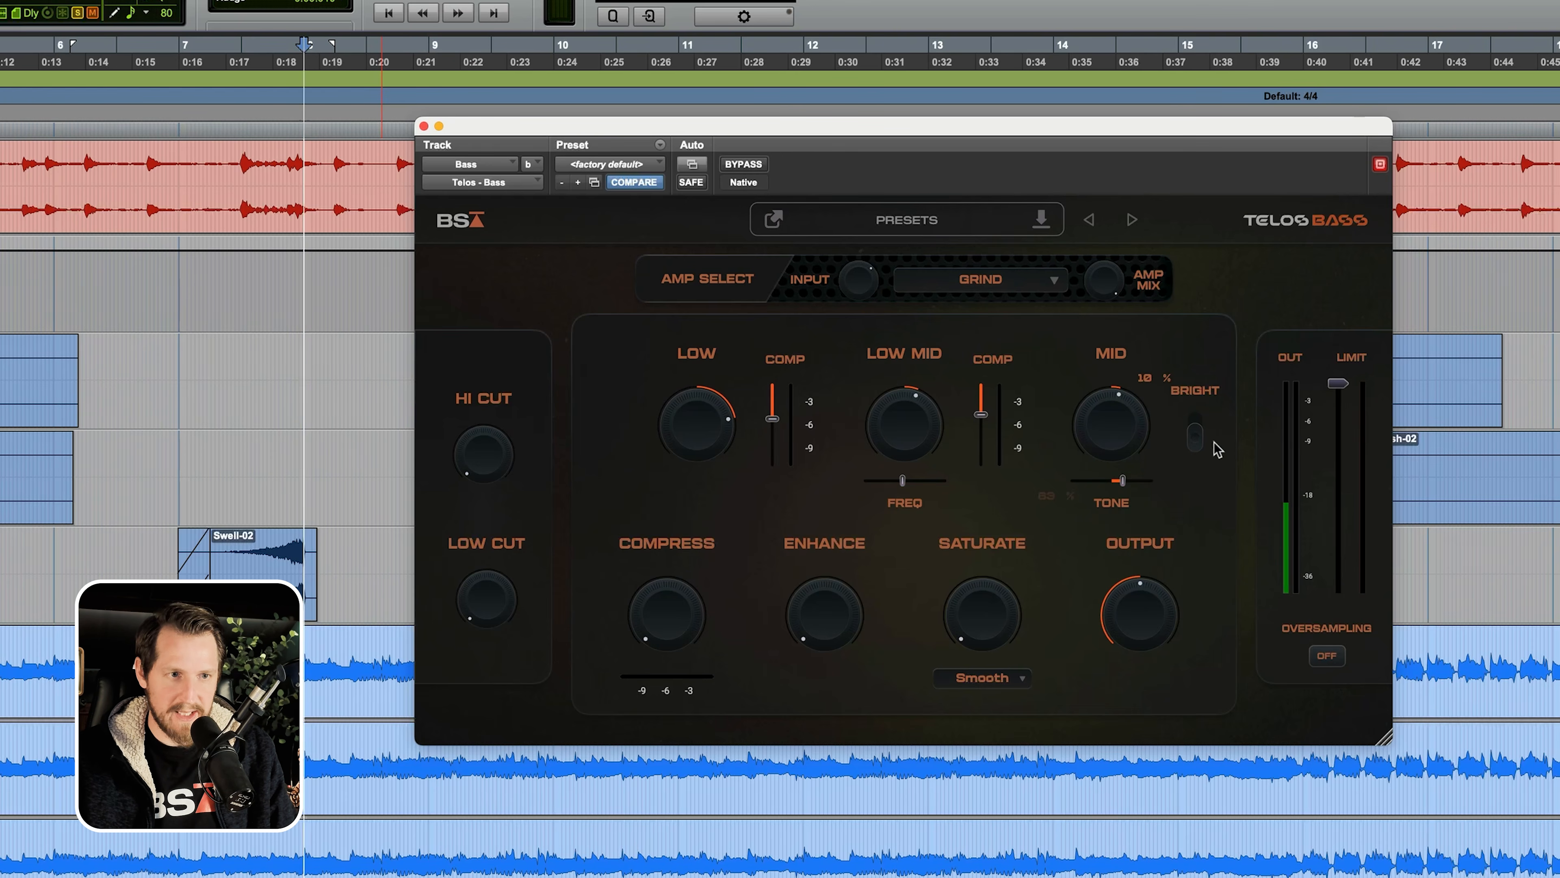
left_click(1194, 433)
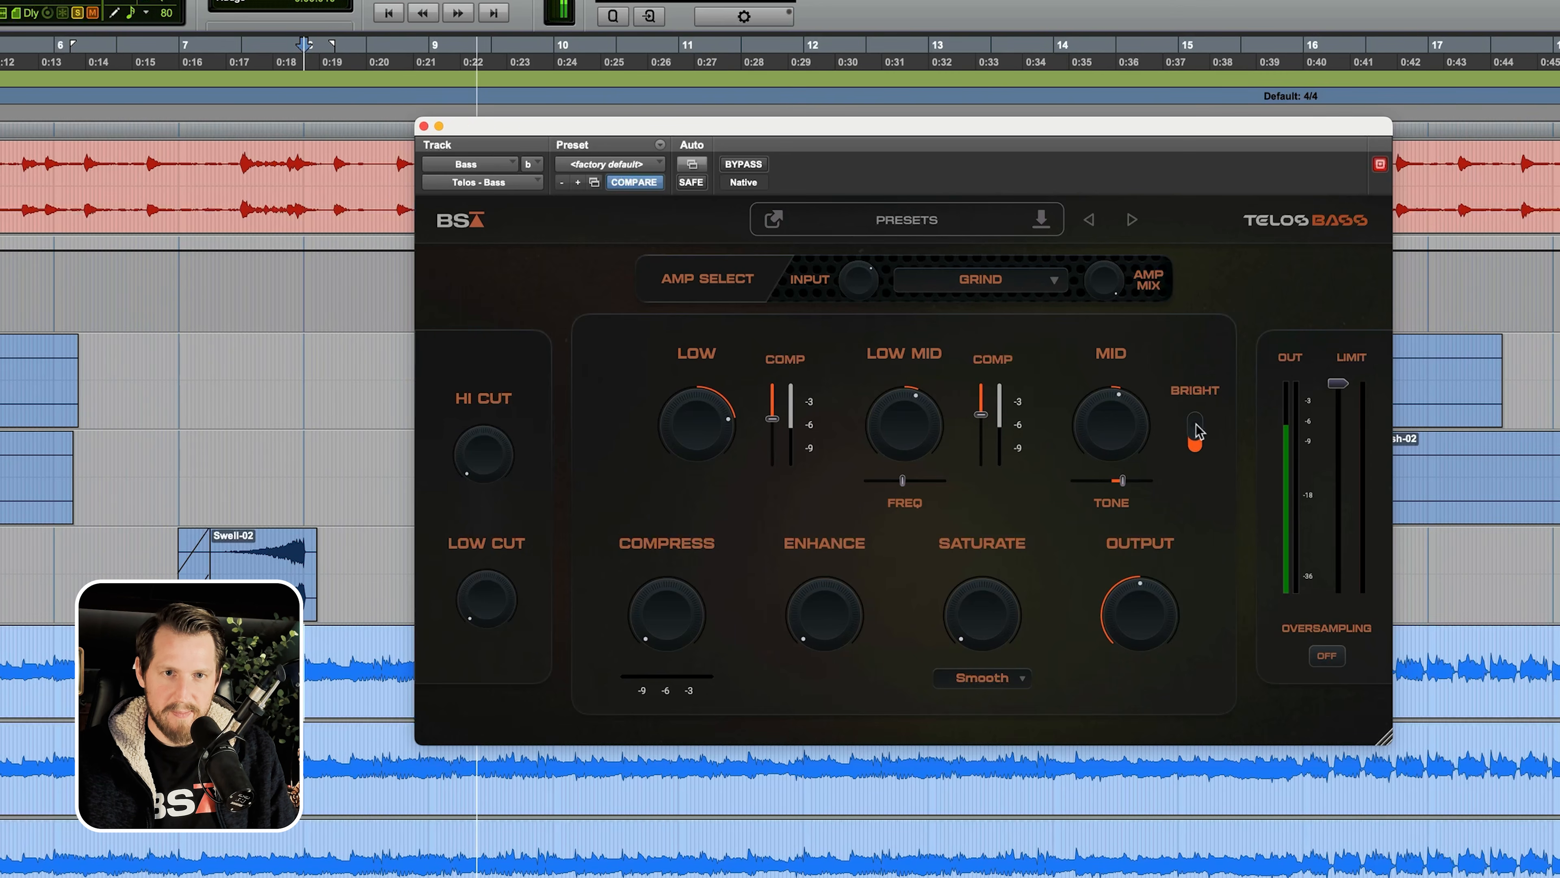
left_click(1194, 434)
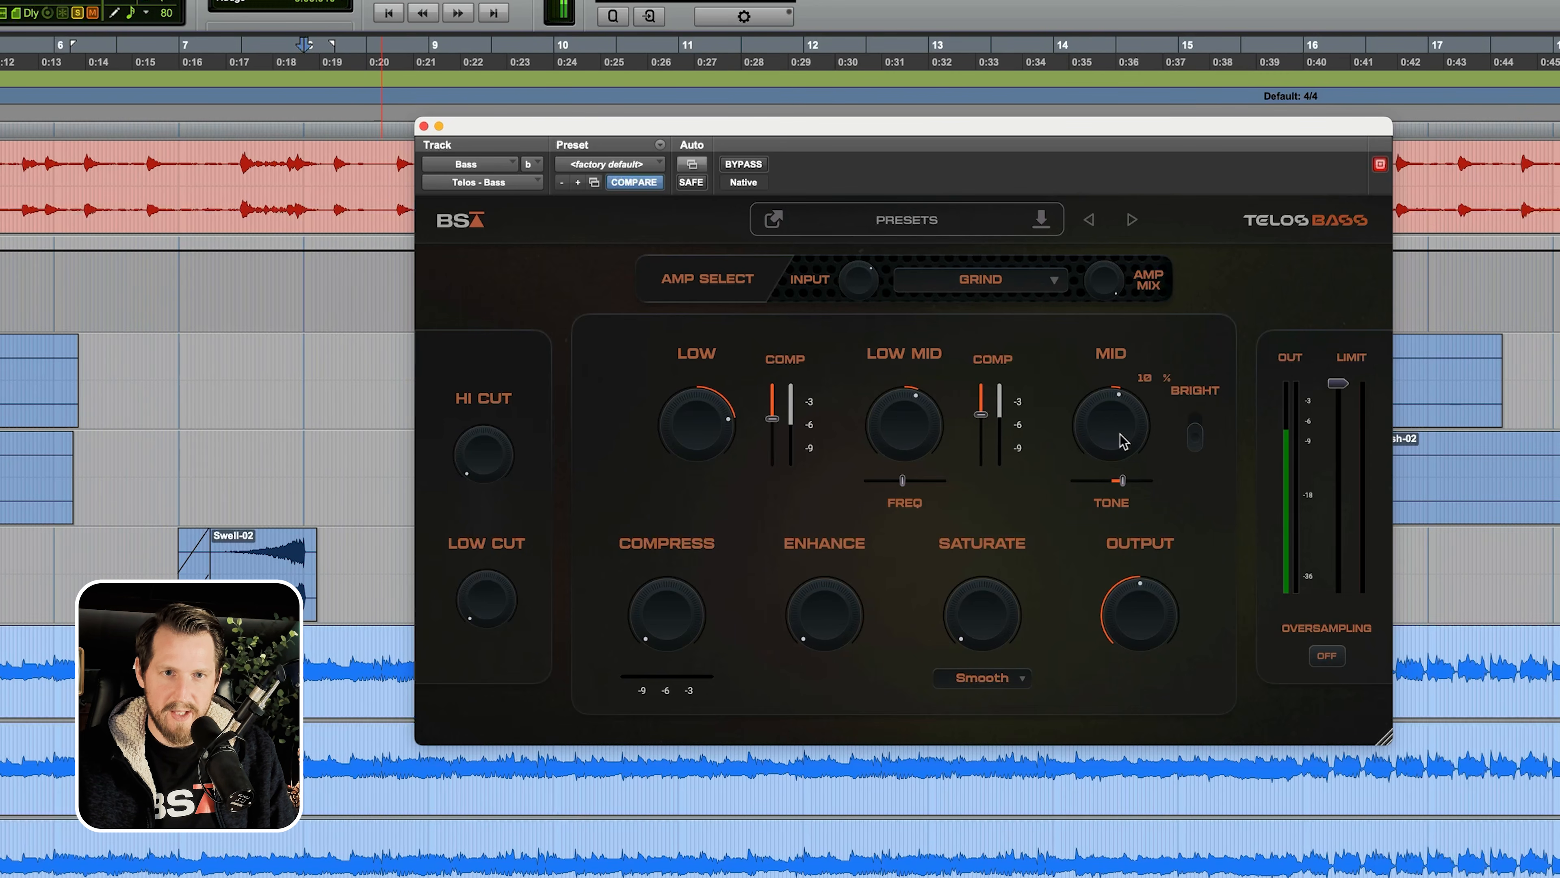
key("space")
- Raise MID to about 71%, move its TONE most of the way to maximum, and start playback
scroll(1132, 457, "up", 10)
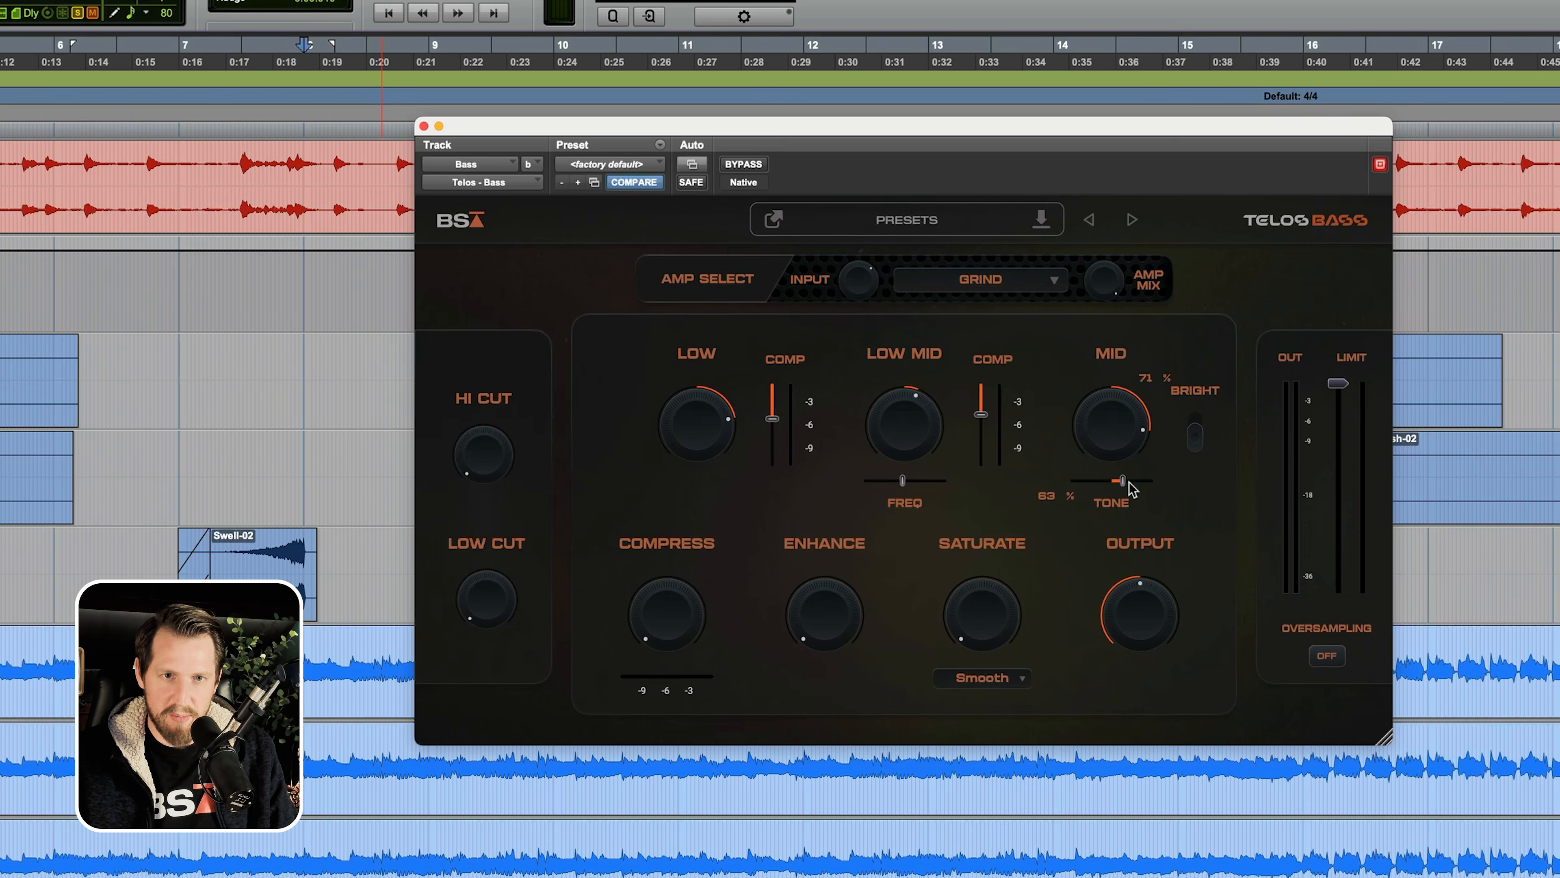
left_click_drag(1122, 479, 1139, 480)
key("space")
- Compare BRIGHT on and off during playback with the boosted mids, and leave it switched on
left_click(1194, 438)
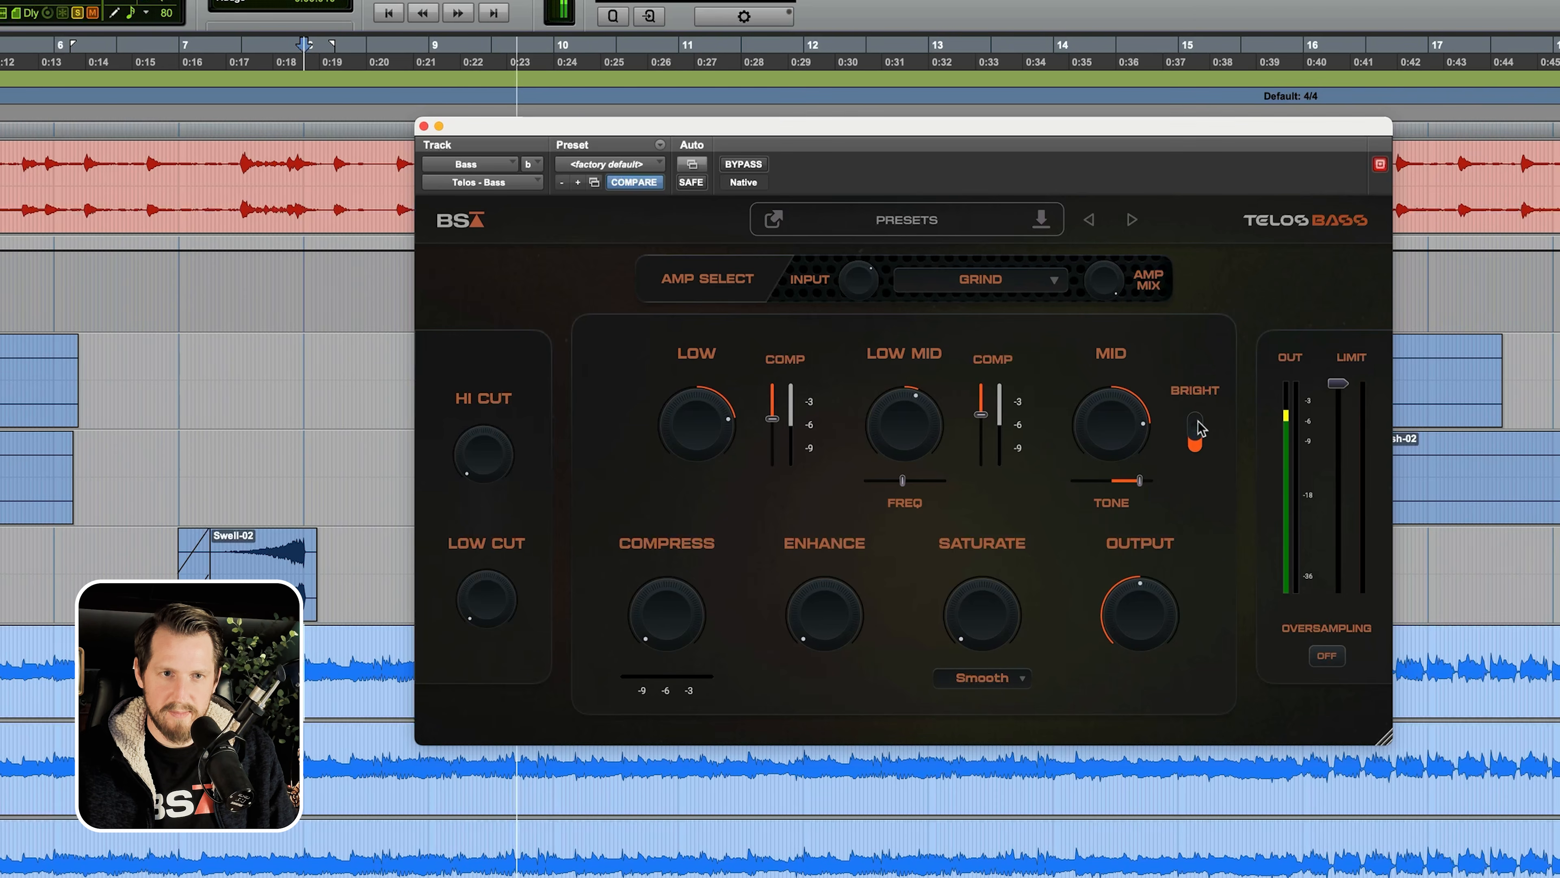
left_click(1198, 433)
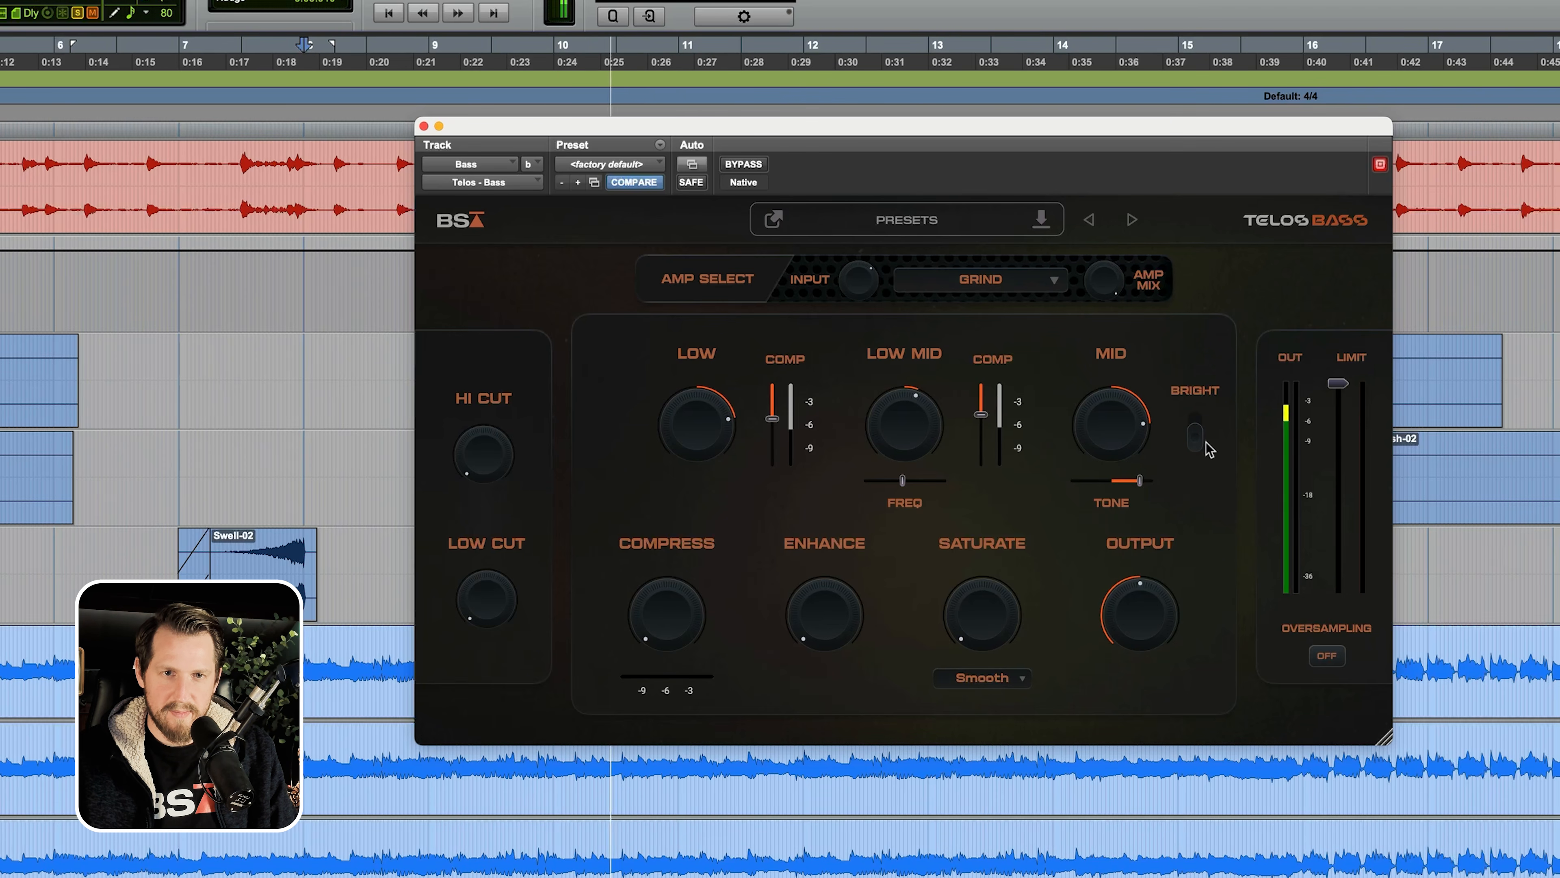
left_click(1199, 437)
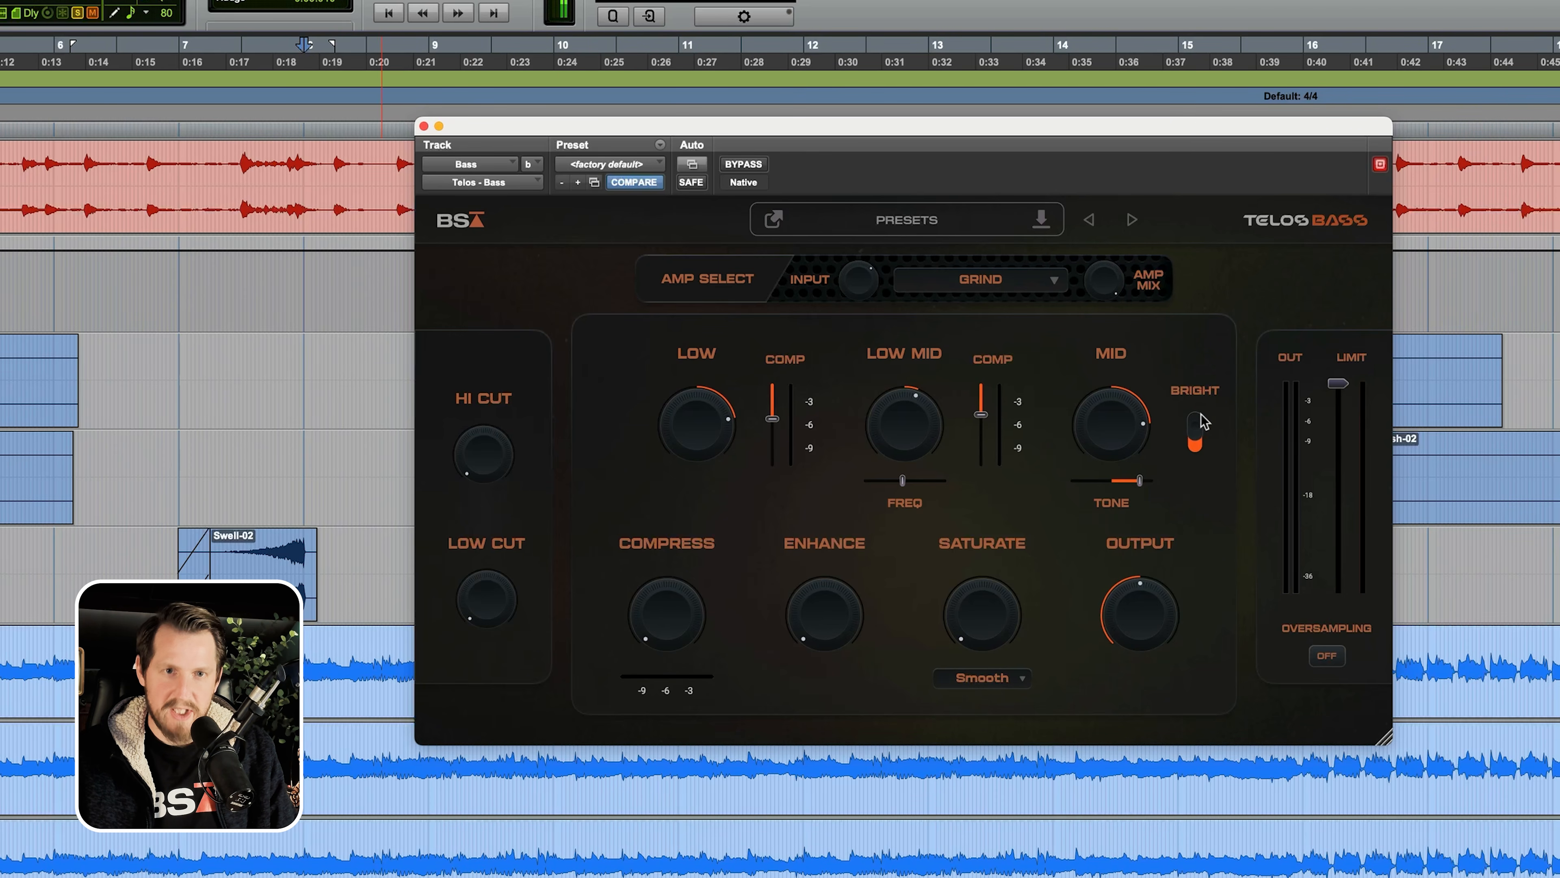
left_click(1193, 442)
- Lower the MID band's TONE to 33% and replay the bass
left_click_drag(1135, 484, 1098, 486)
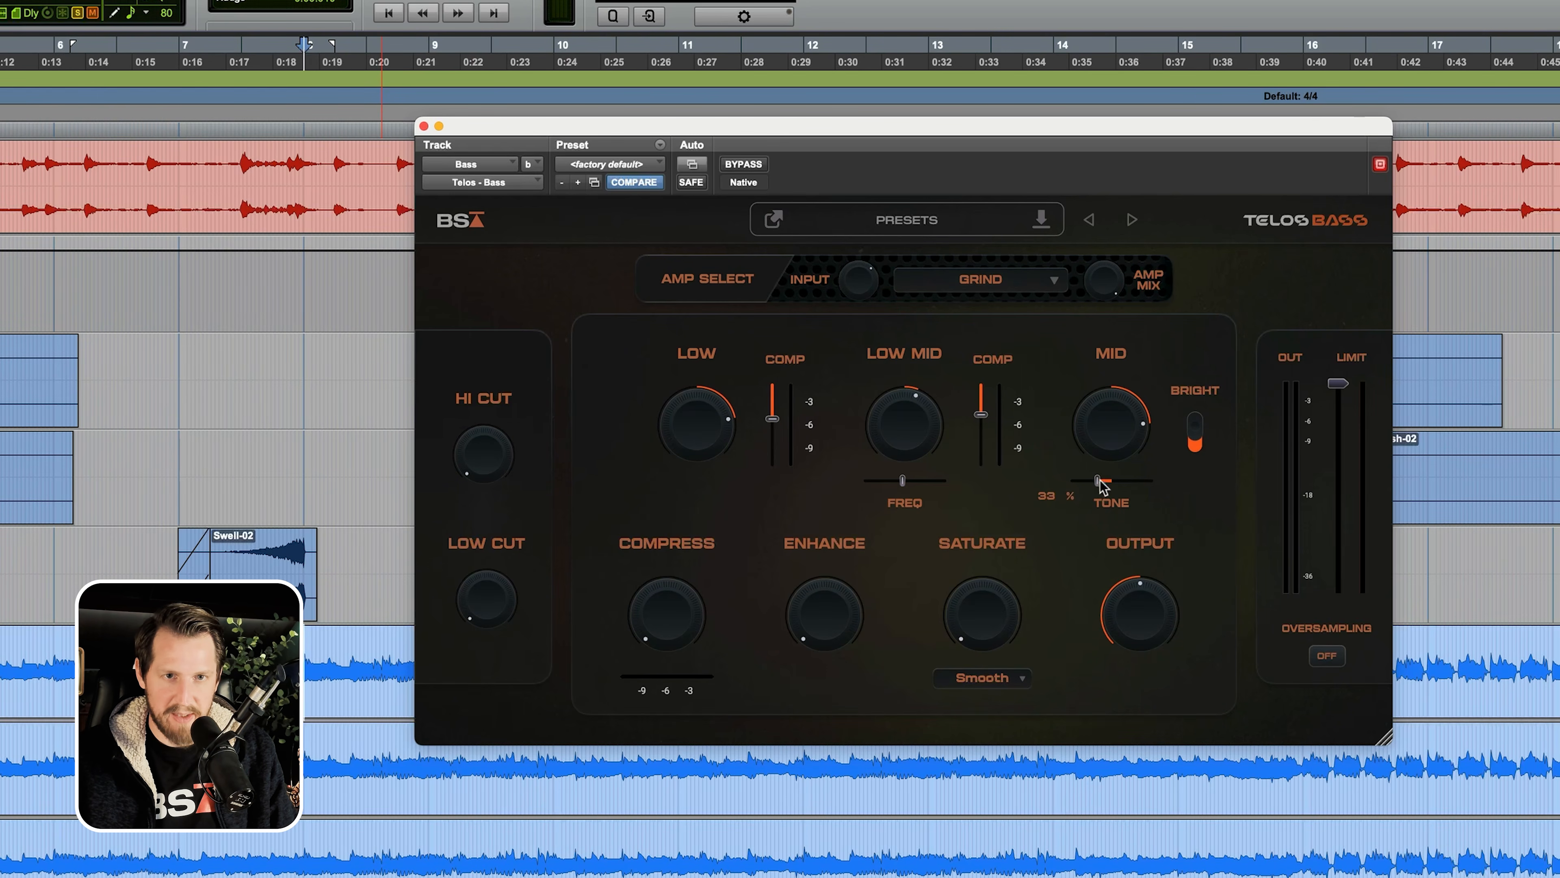
key("space")
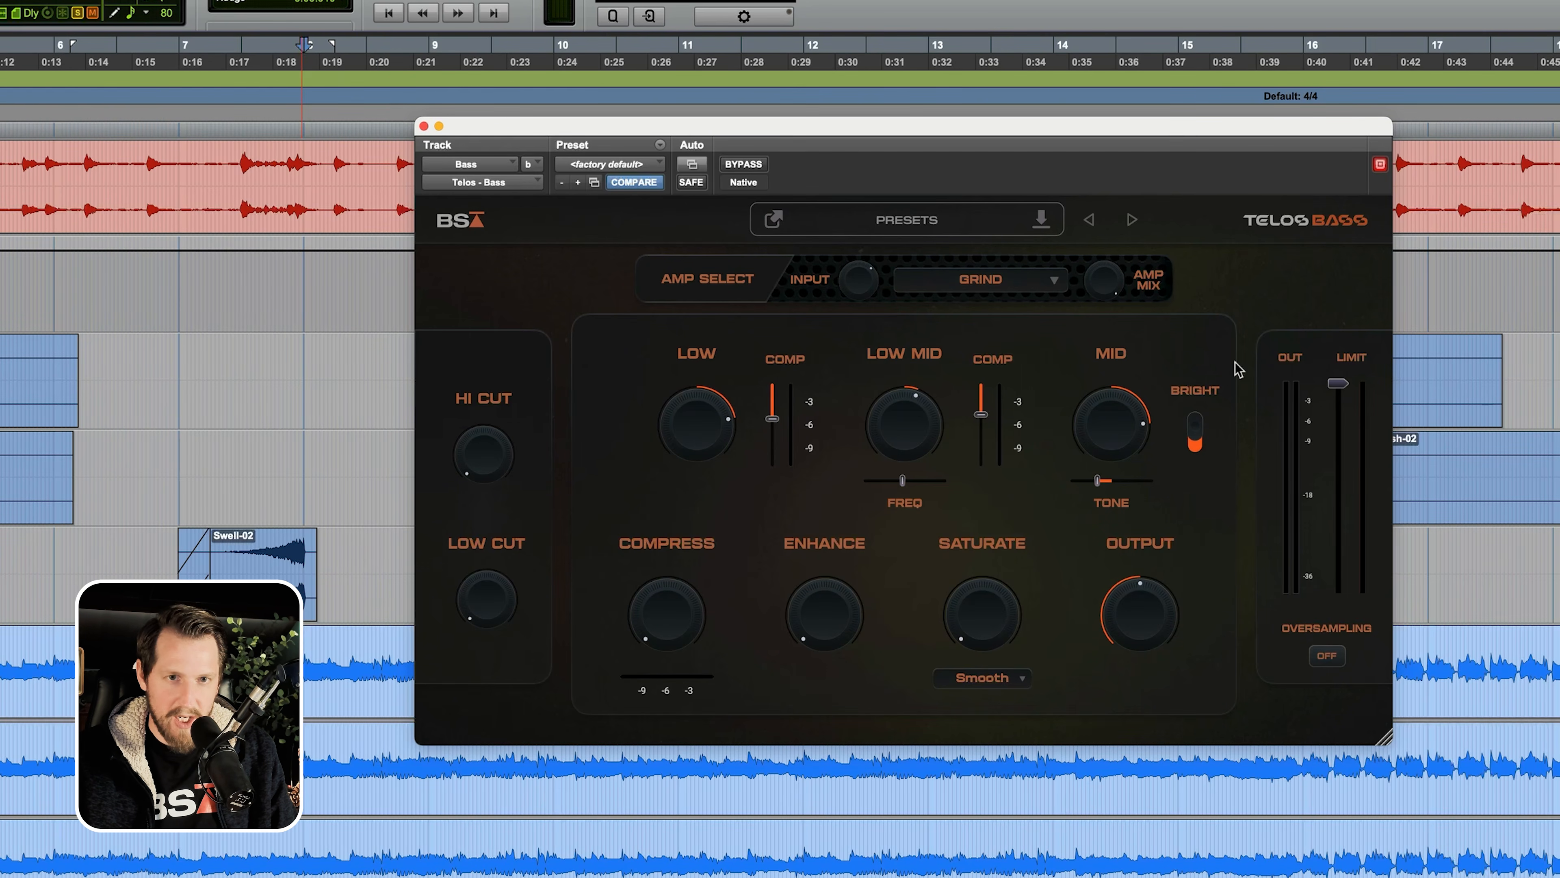
key("space")
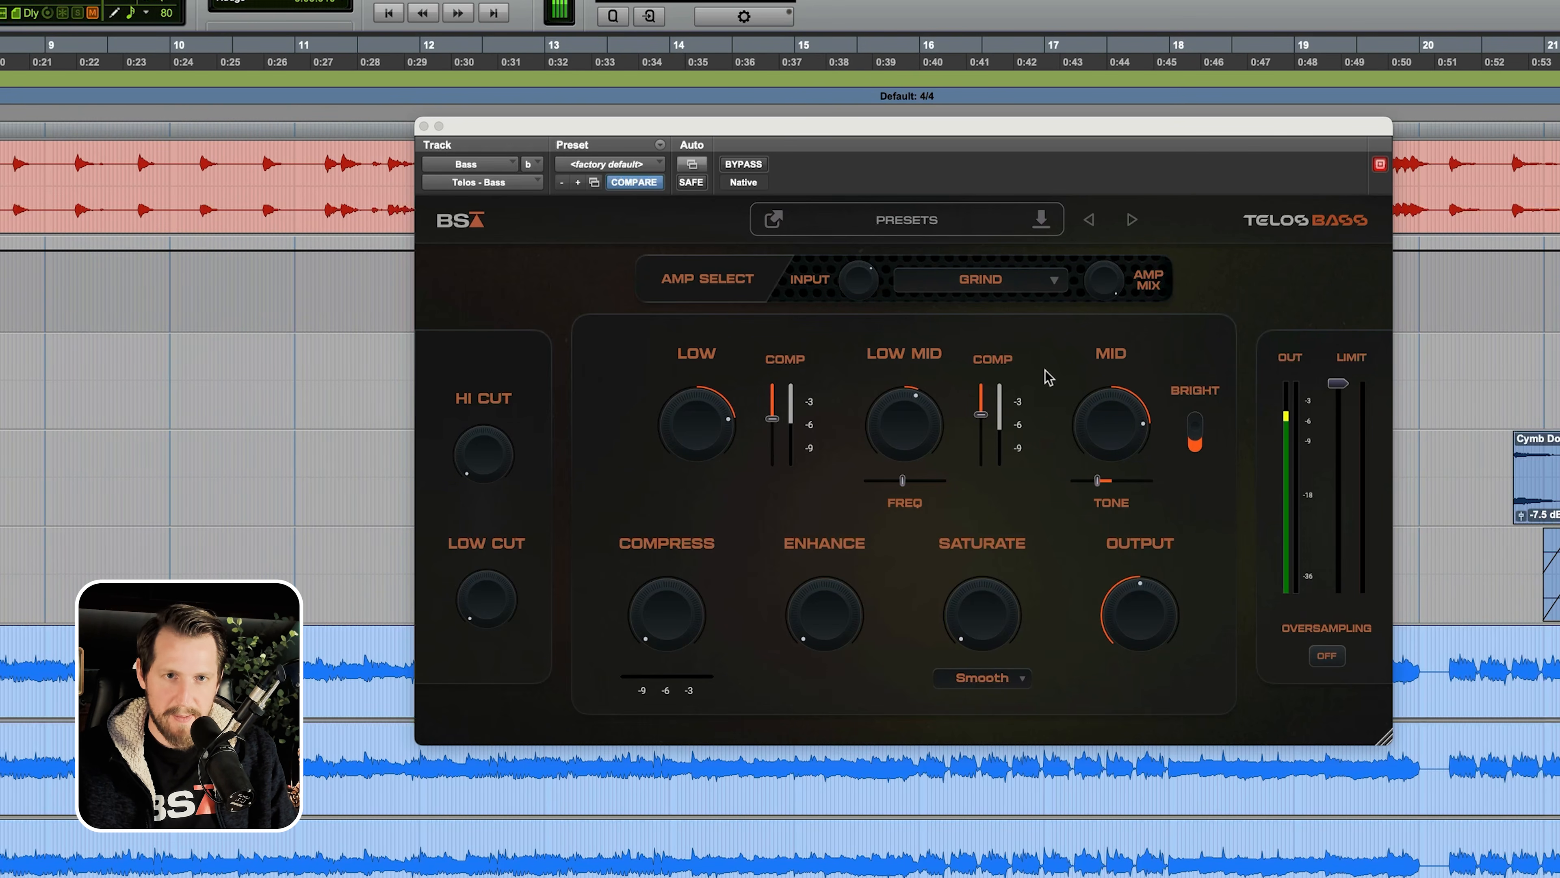
- Push MID to 100% during playback, sweep its TONE to maximum, and bring TONE back to about 56%
left_click_drag(1117, 437, 1115, 417)
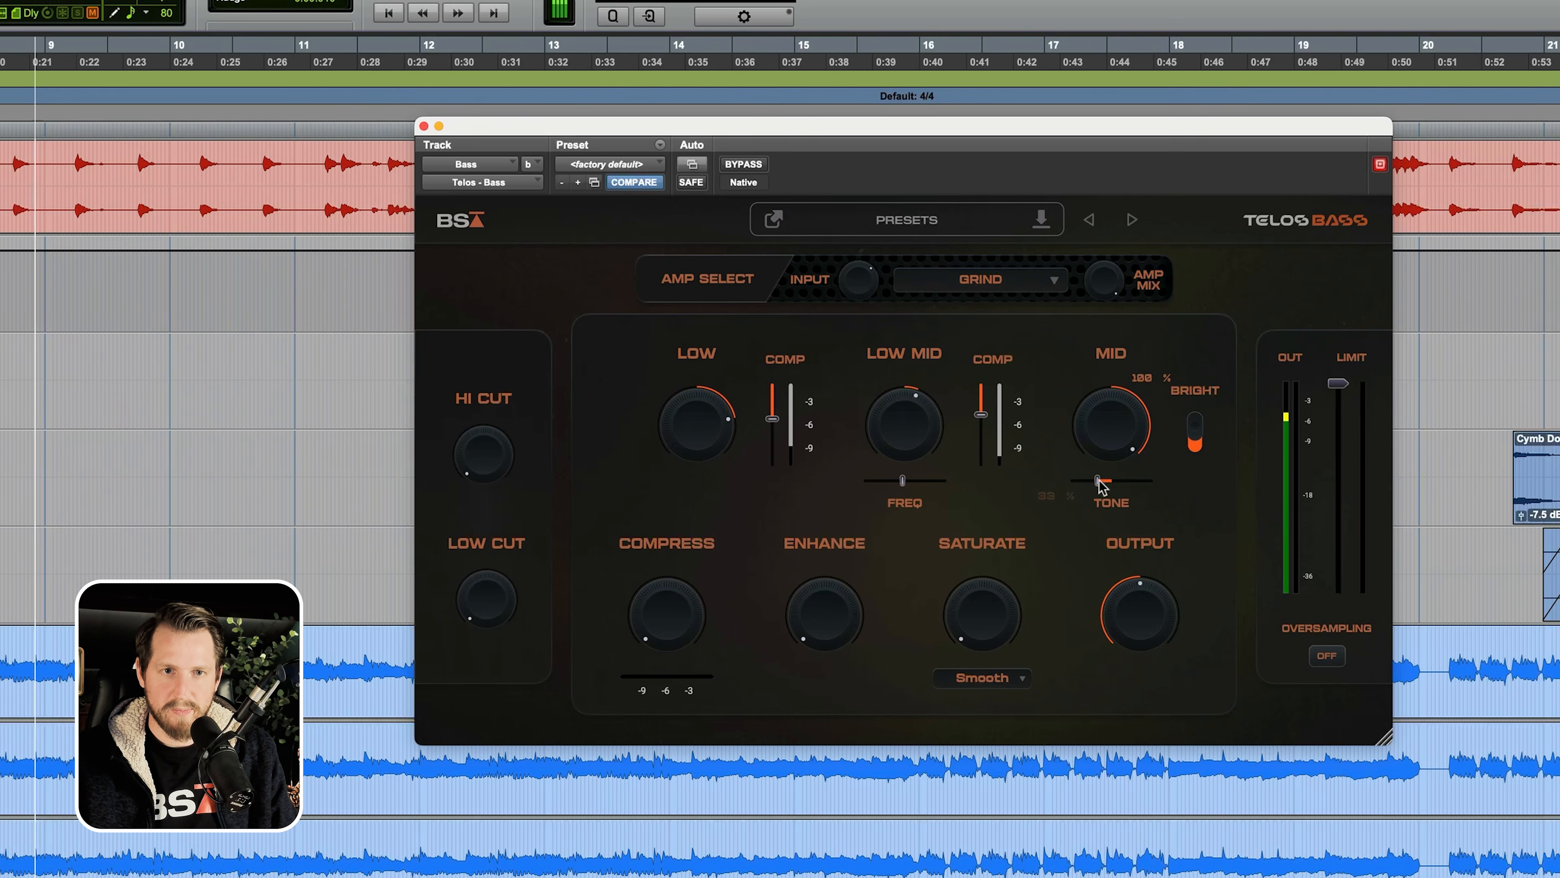
left_click_drag(1097, 480, 1162, 485)
left_click(1154, 481, "alt")
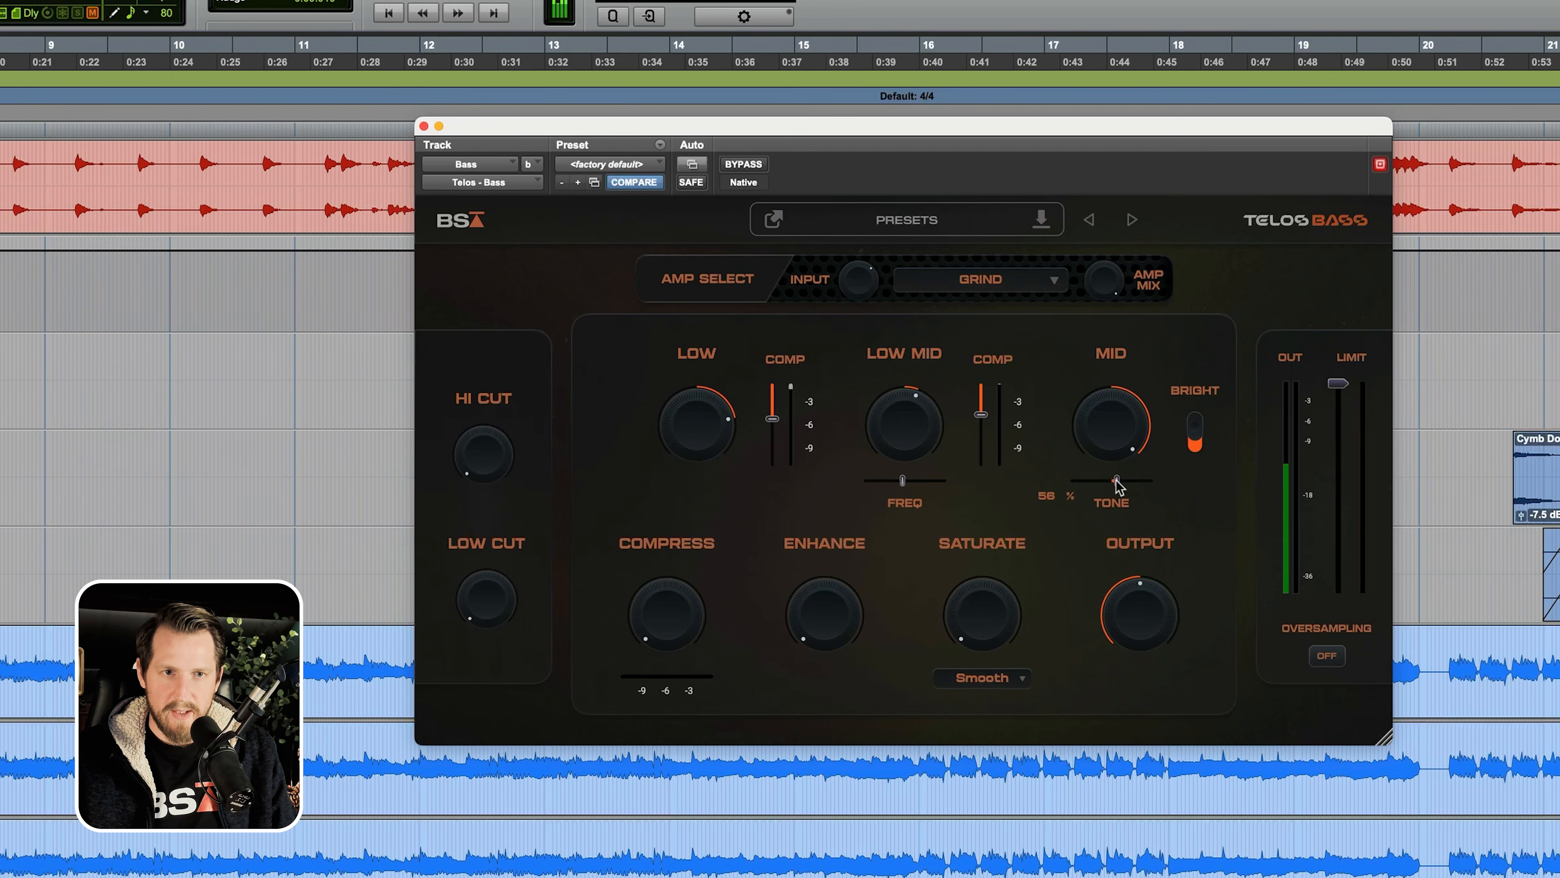
key("space")
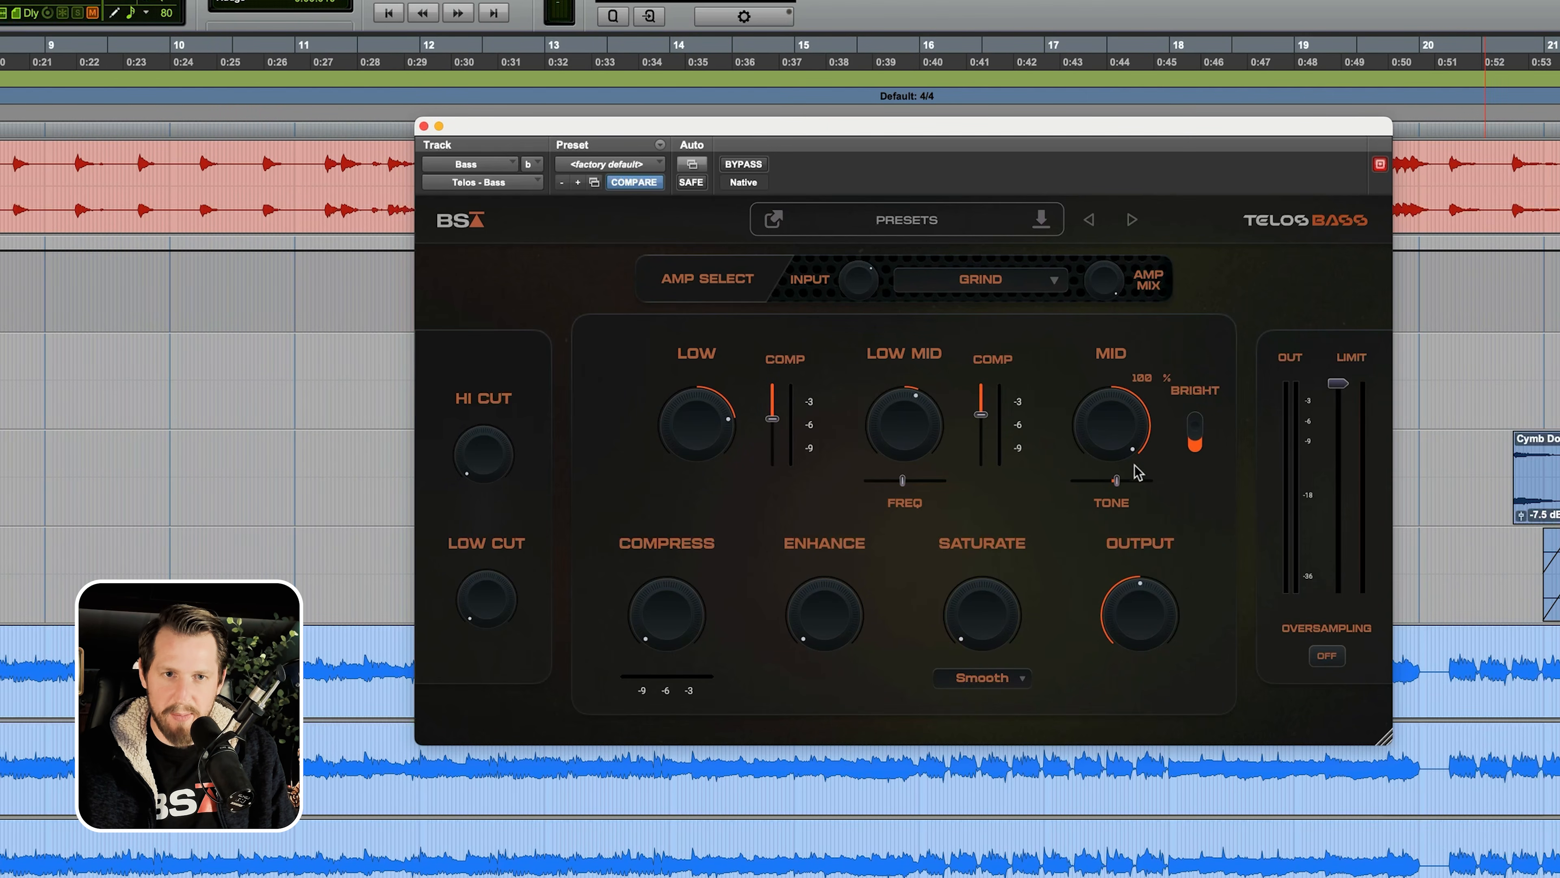
- Sweep the MID band's TONE between nearly 100% and 0%, settle it around a third, and reduce MID to slightly above 52% during playback
left_click_drag(1131, 485, 1153, 487)
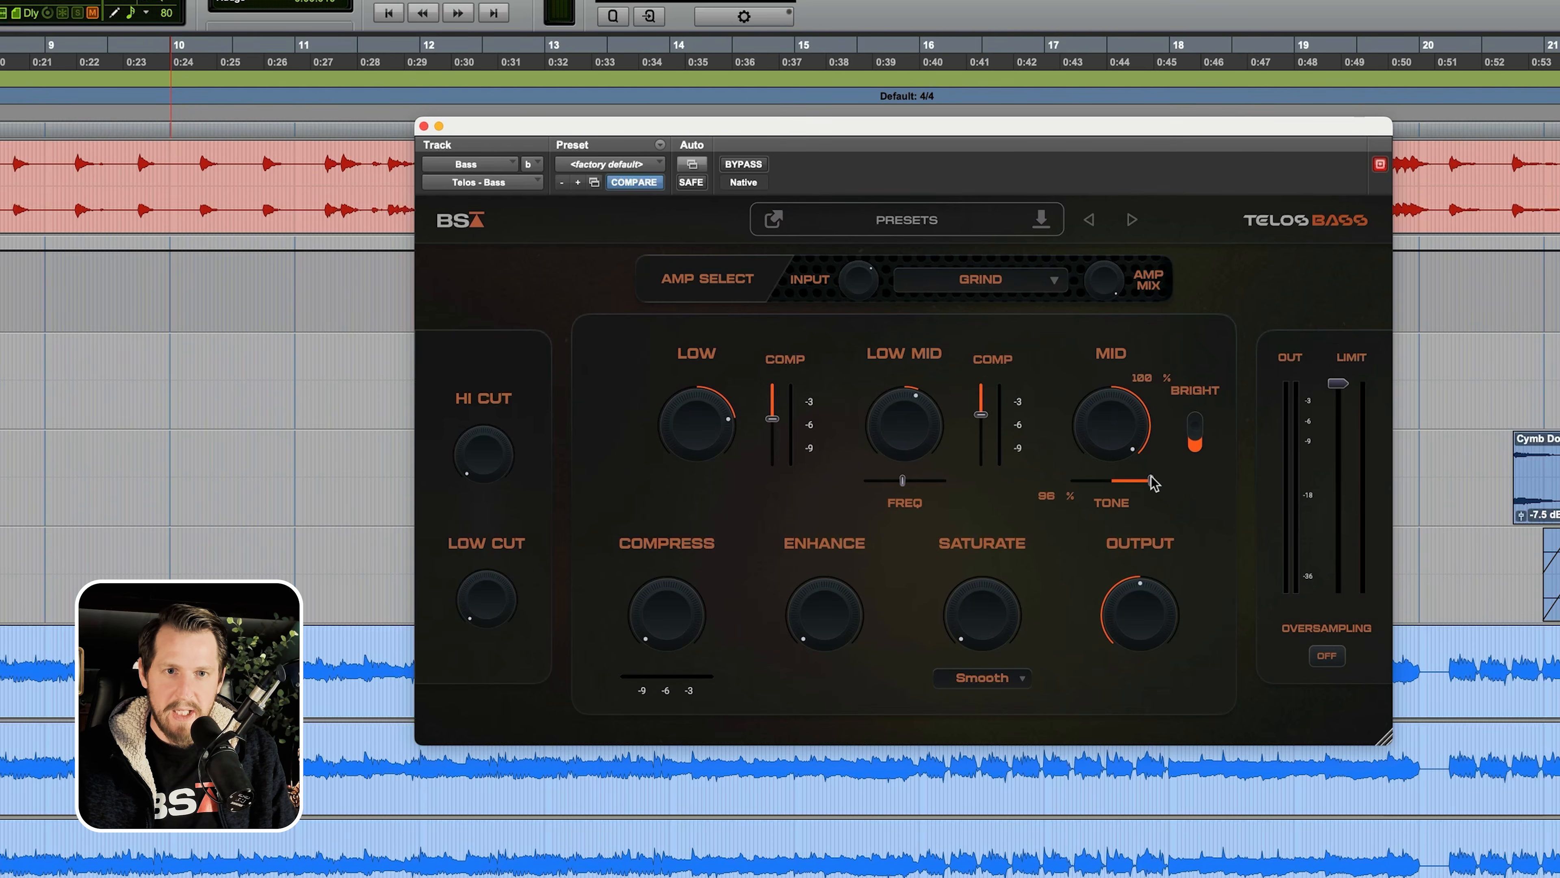
left_click_drag(1154, 483, 1066, 487)
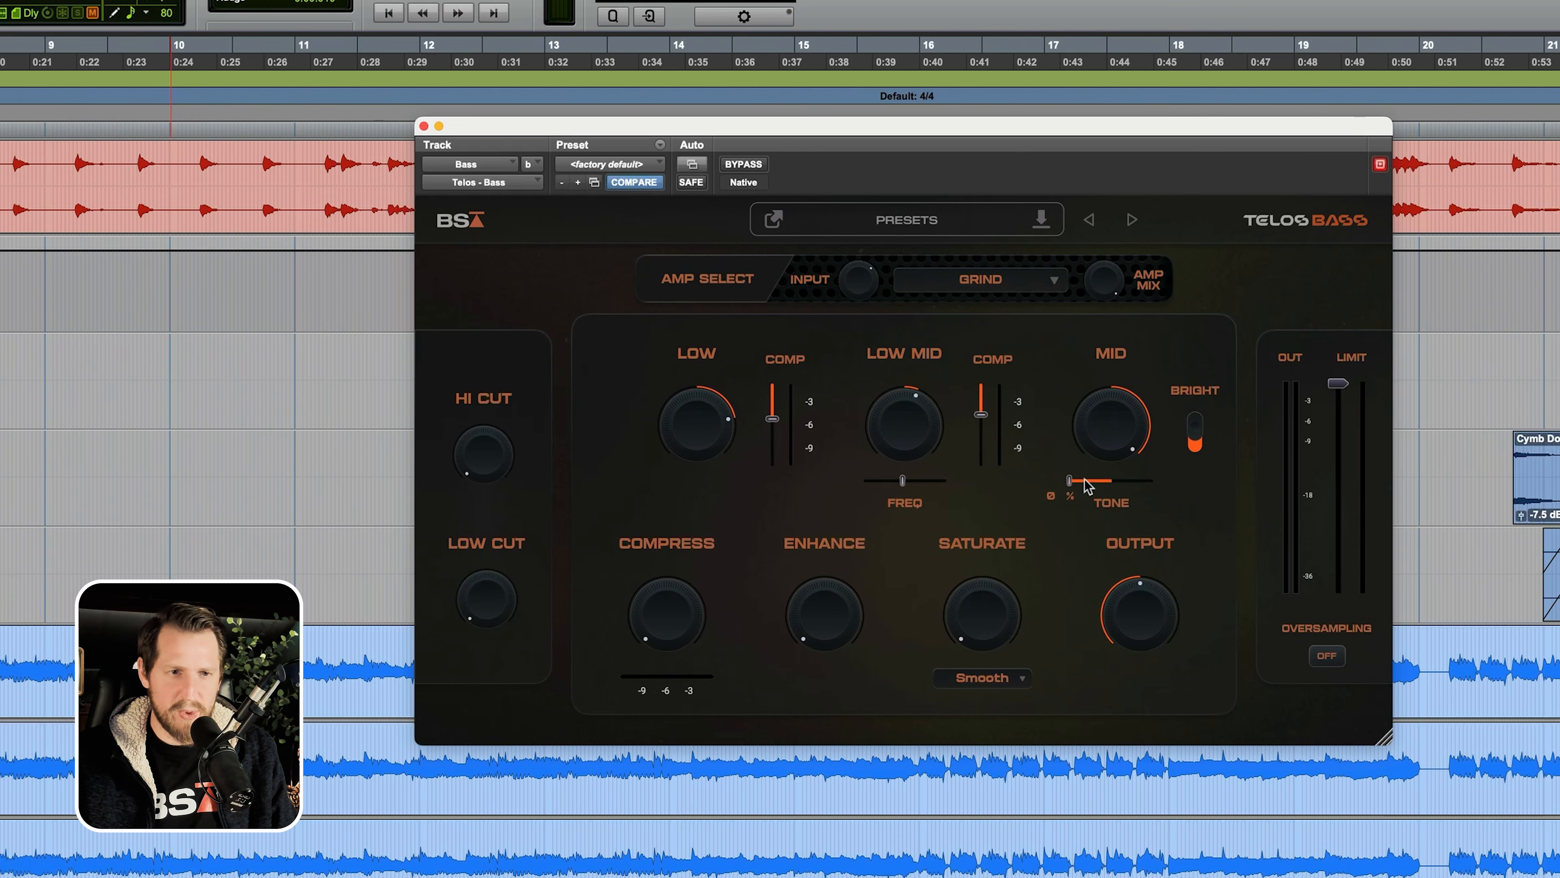
key("space")
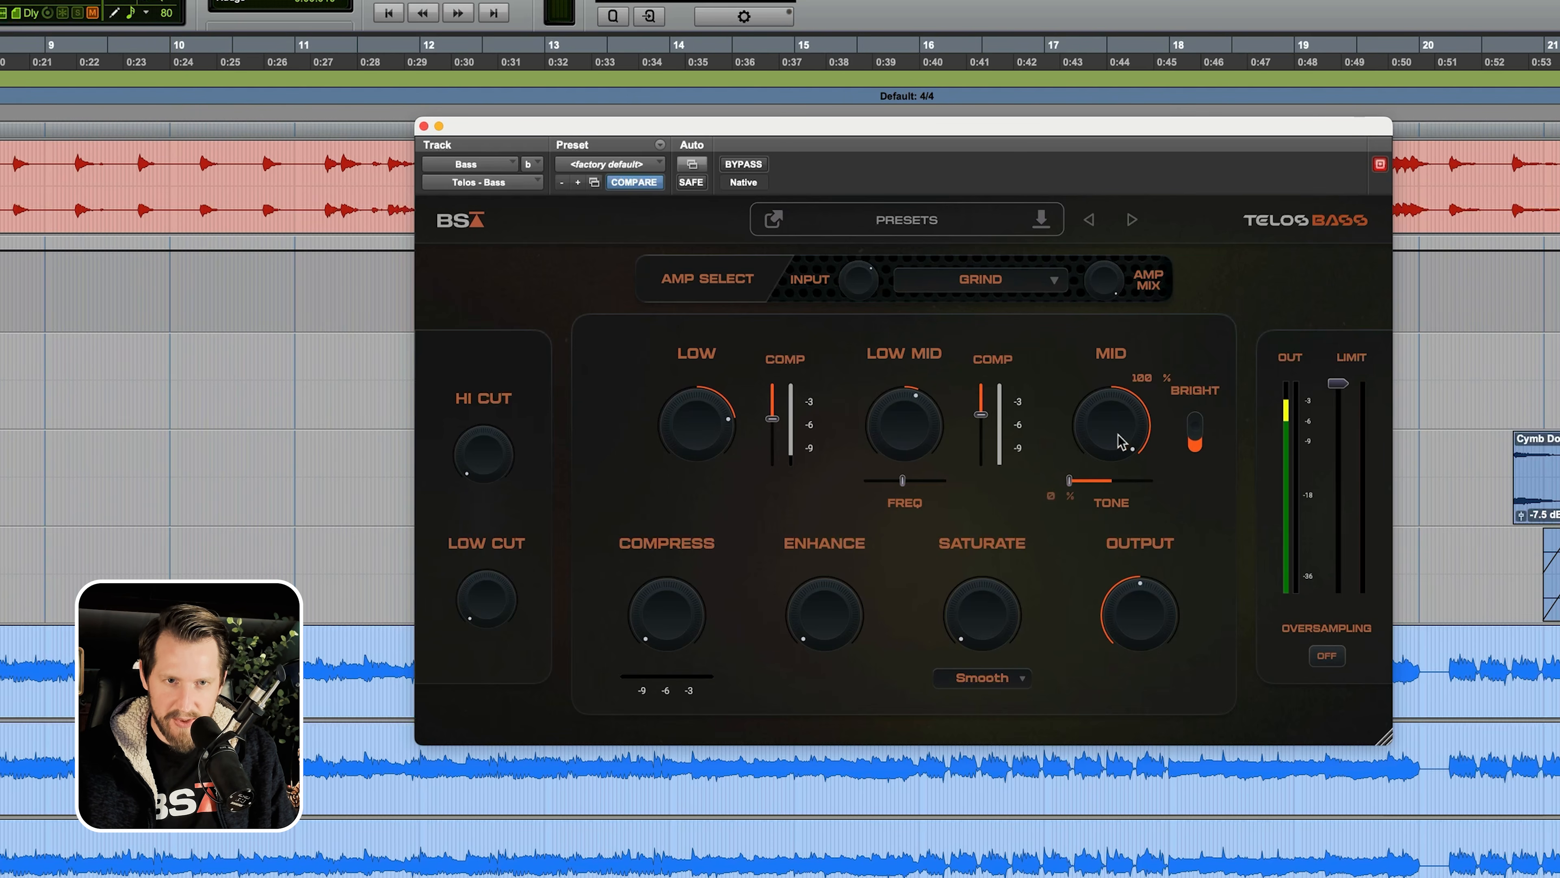
mouse_move(1078, 482)
left_mouse_down()
mouse_move(1056, 489)
mouse_move(1160, 489)
mouse_move(1098, 489)
mouse_move(1103, 473)
mouse_move(1097, 491)
left_mouse_up()
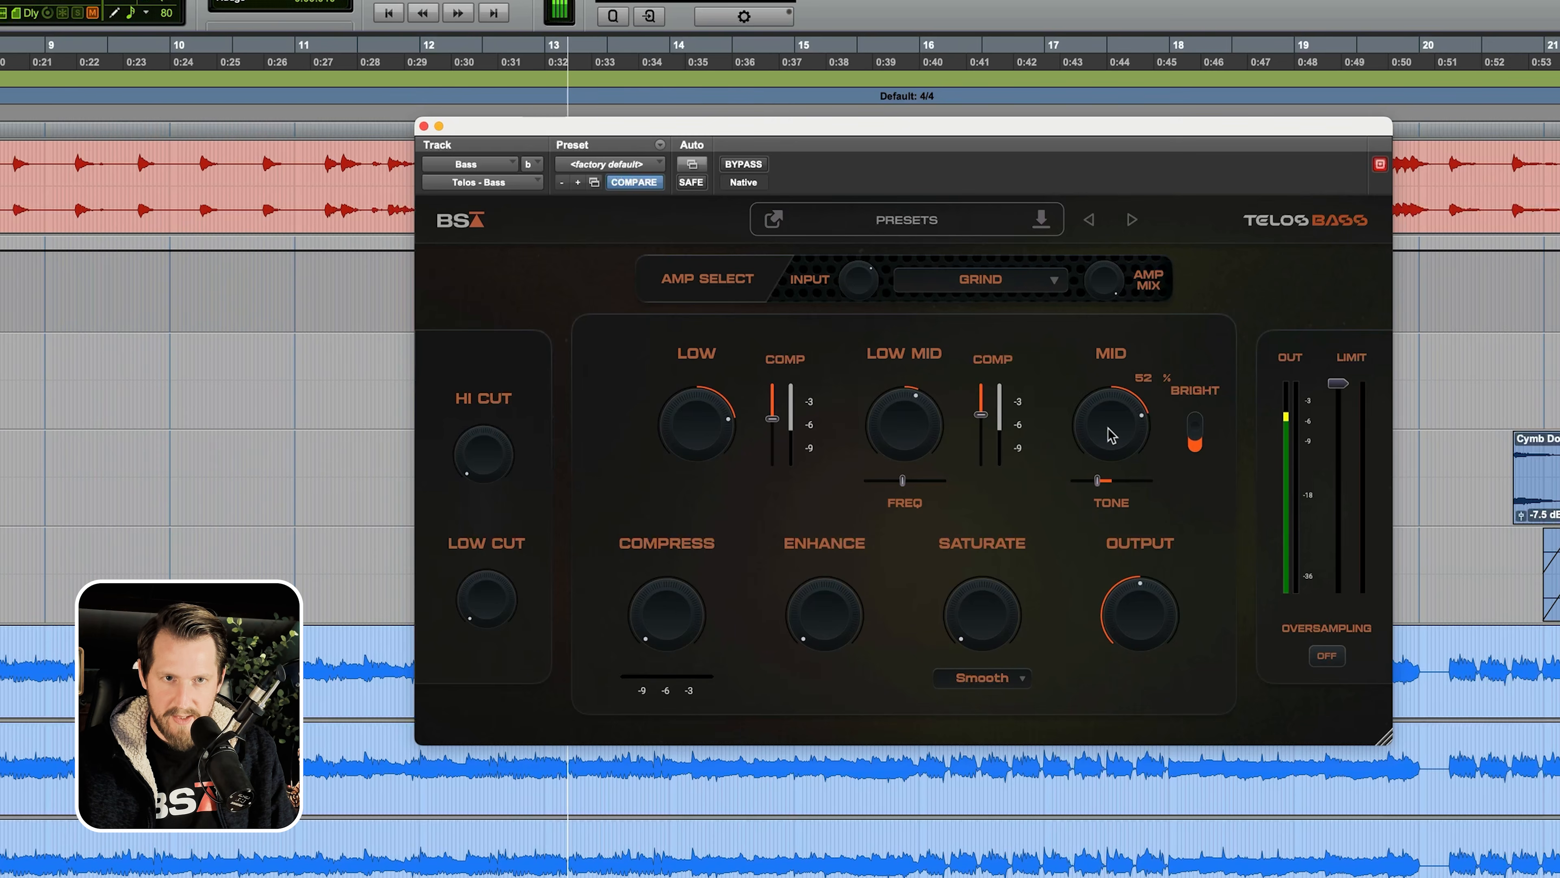
left_click_drag(1112, 430, 1113, 428)
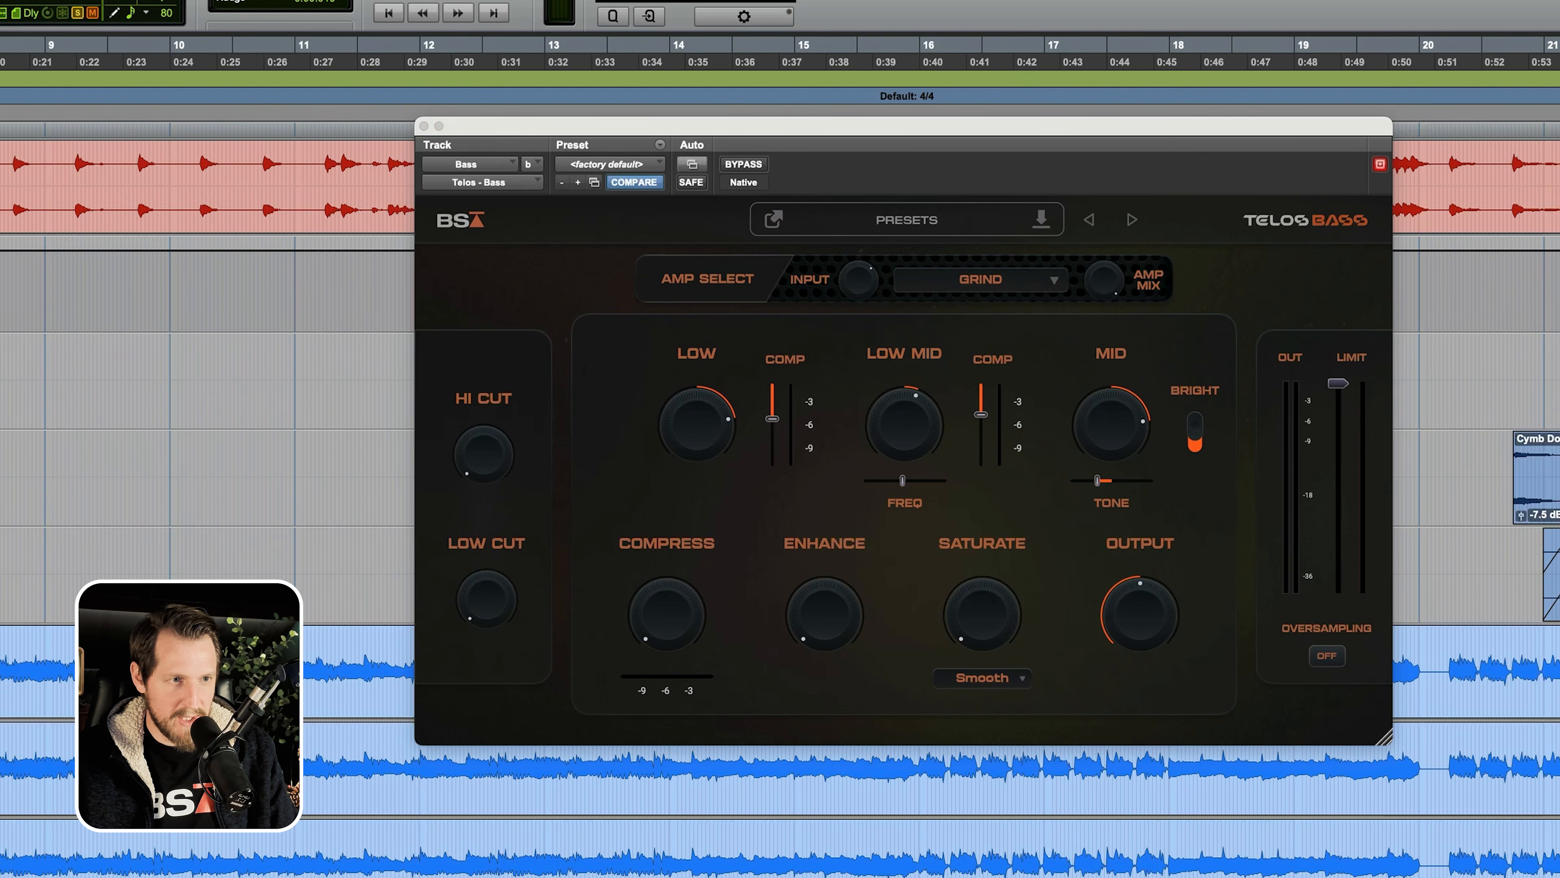
- Raise COMPRESS to slightly above 35% during playback and set ENHANCE to about 26%
left_click_drag(685, 633, 681, 533)
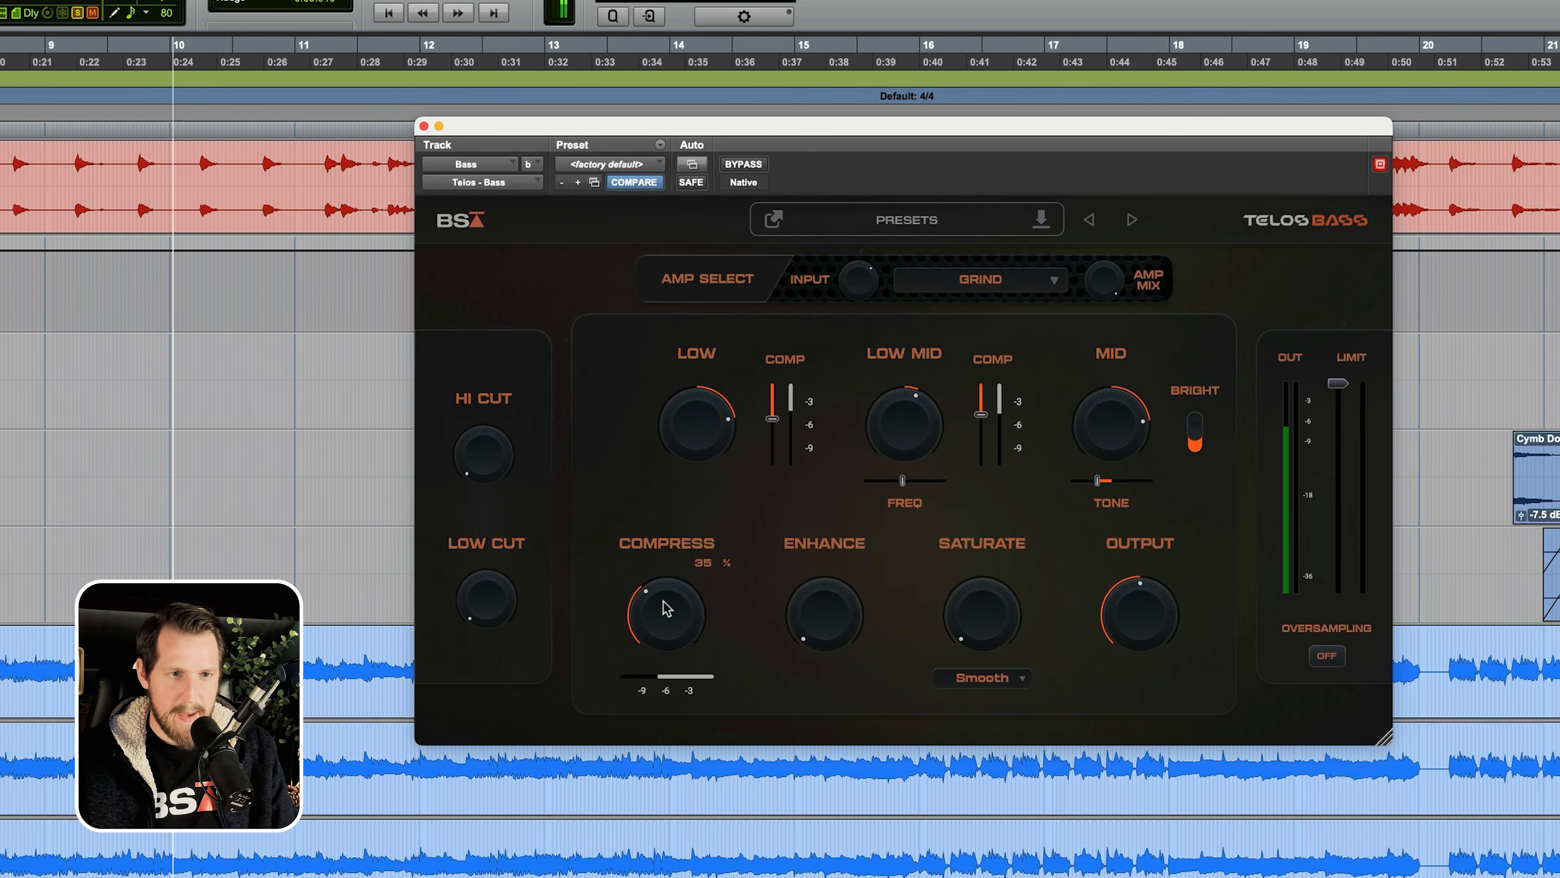
mouse_move(668, 610)
left_mouse_down()
mouse_move(669, 789)
mouse_move(673, 601)
left_mouse_up()
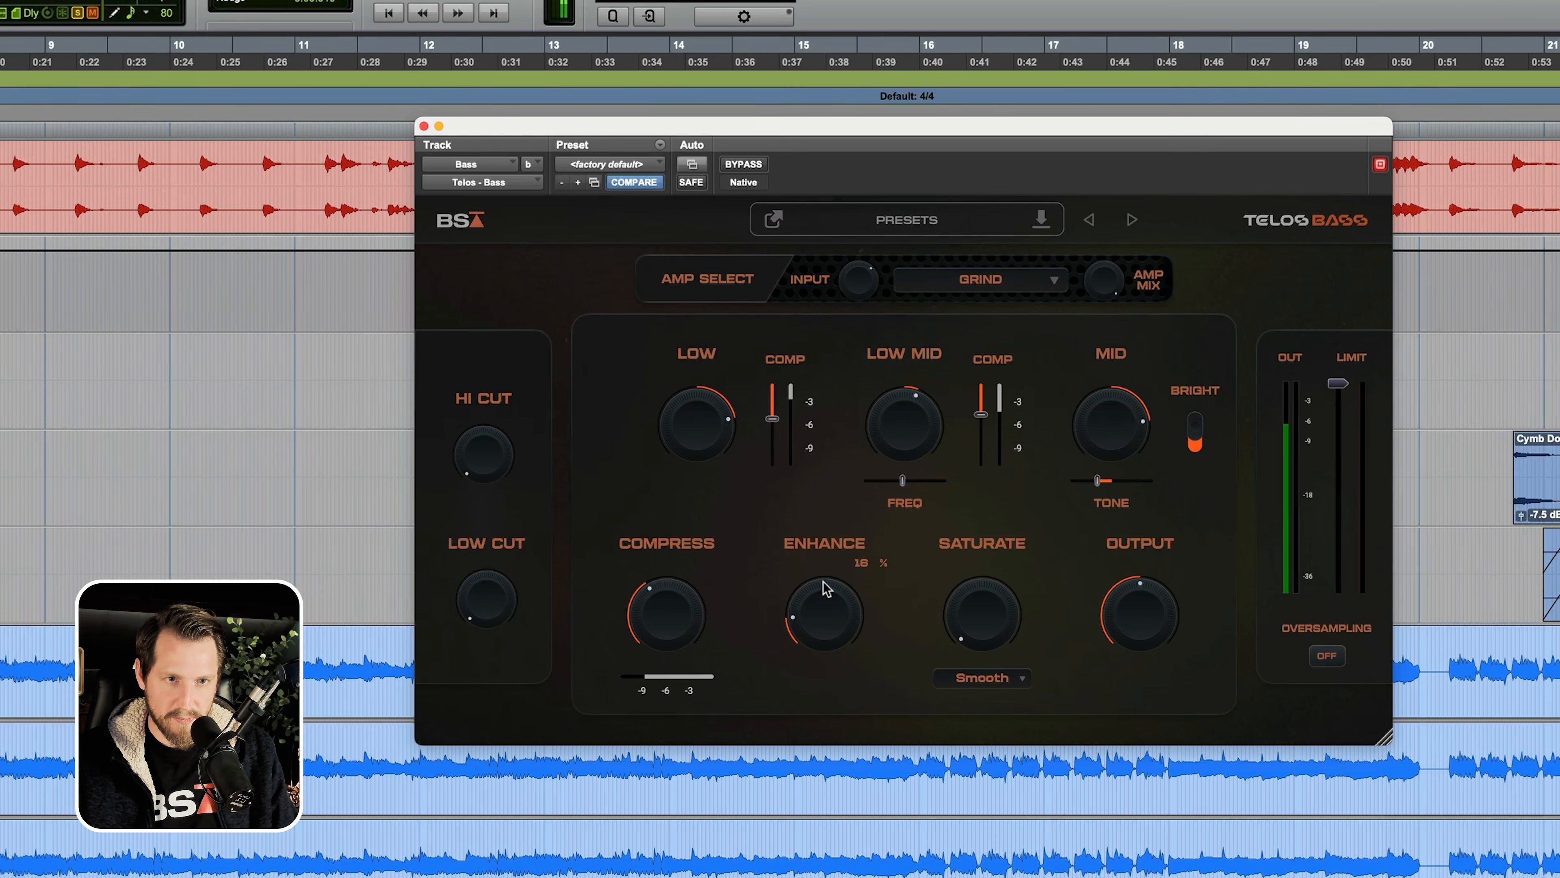
left_click_drag(826, 568, 590, 629)
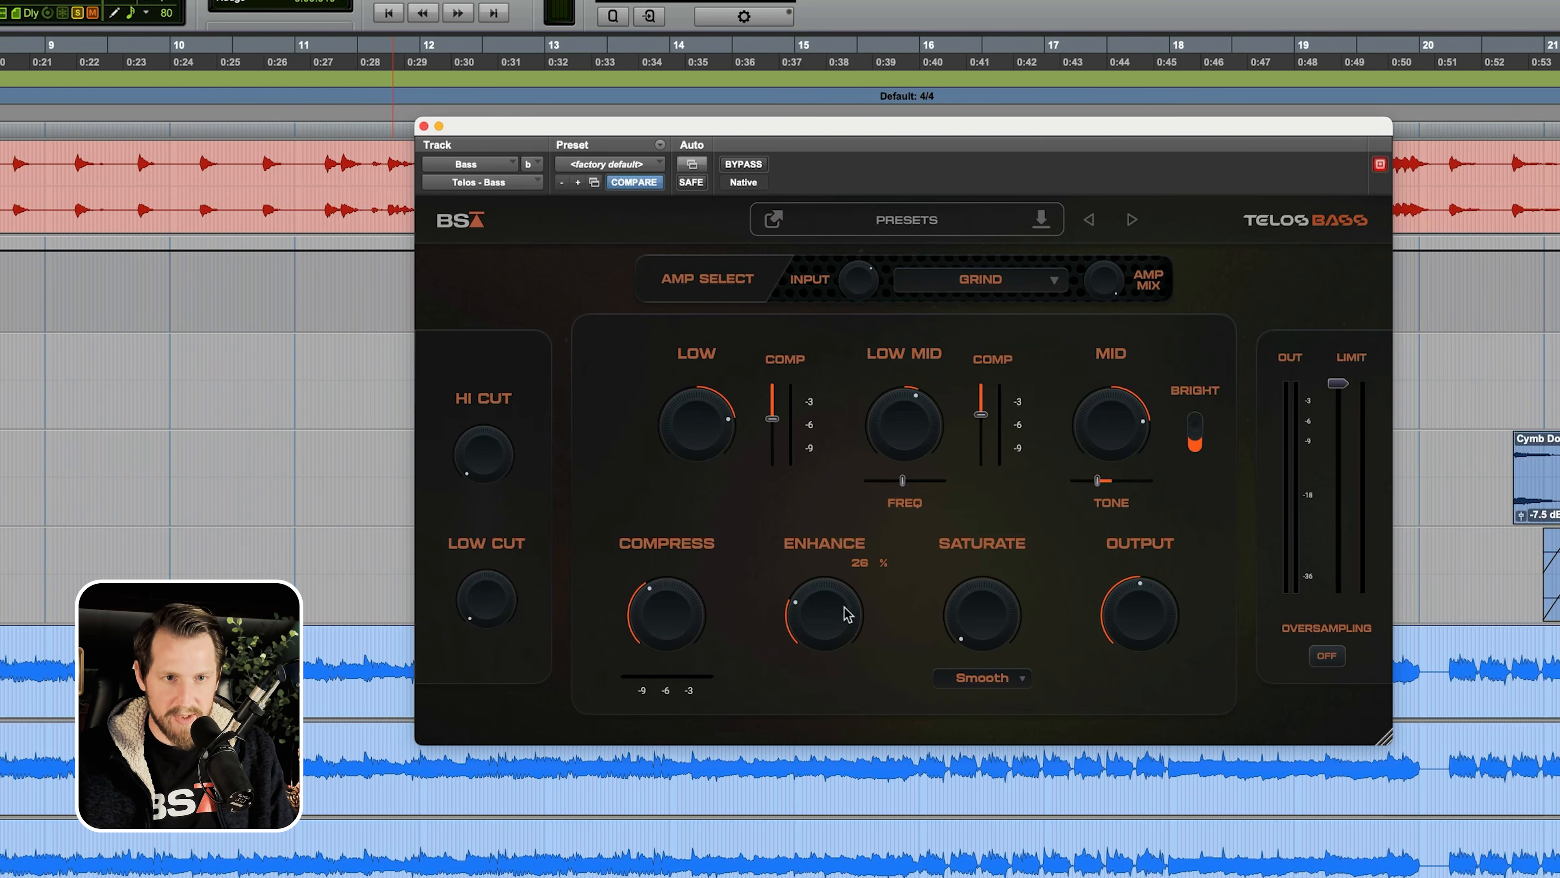
- Raise ENHANCE slightly, then set SATURATE to about 18% with the Smooth type during playback
left_click_drag(848, 615, 809, 584)
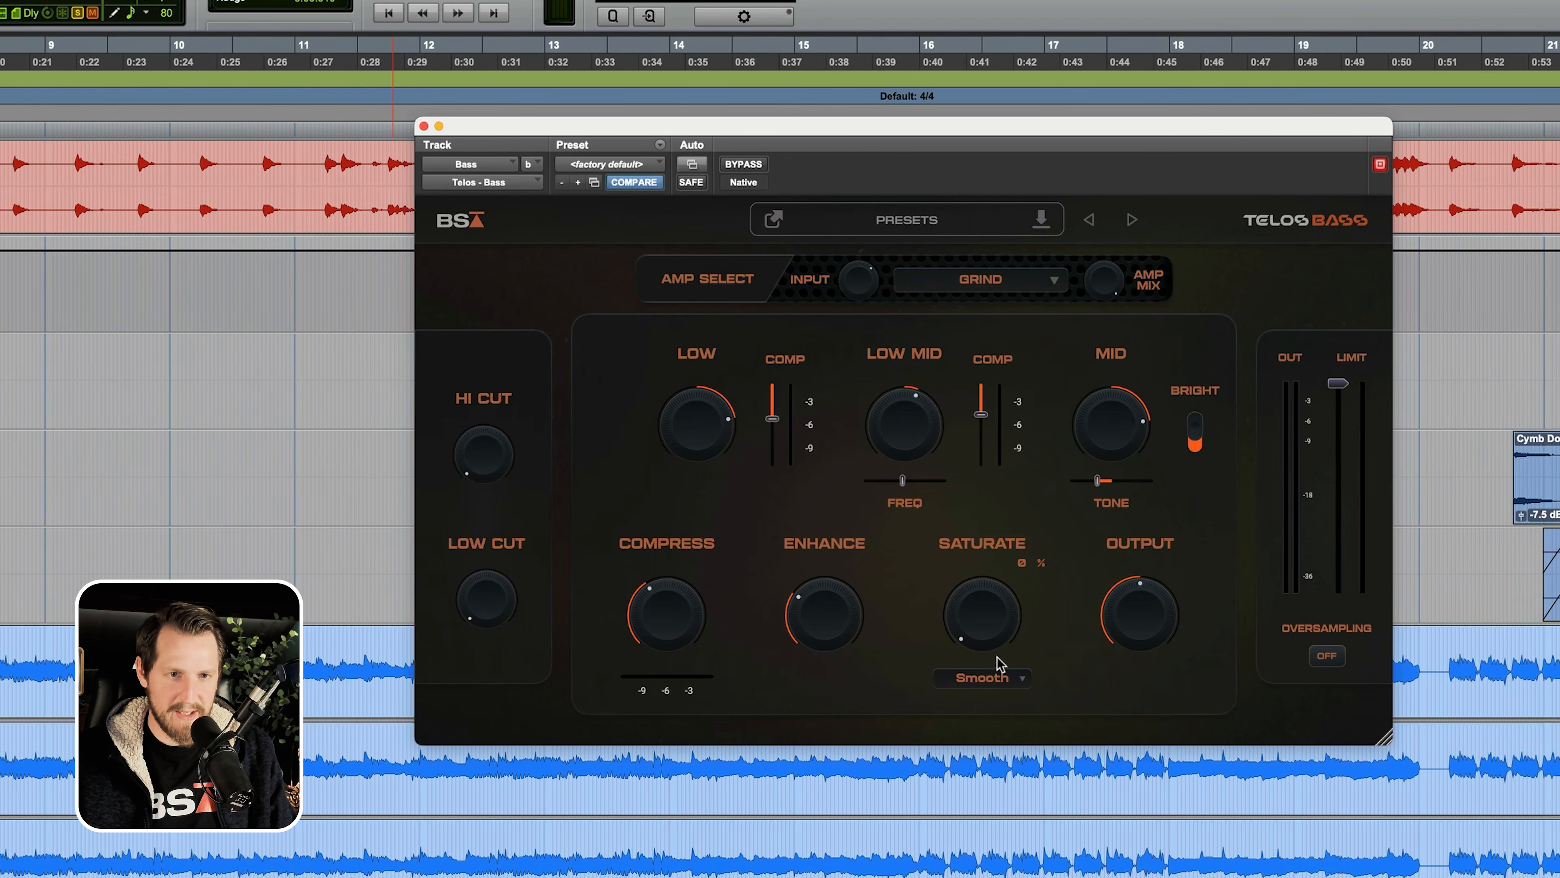
left_click(1004, 690)
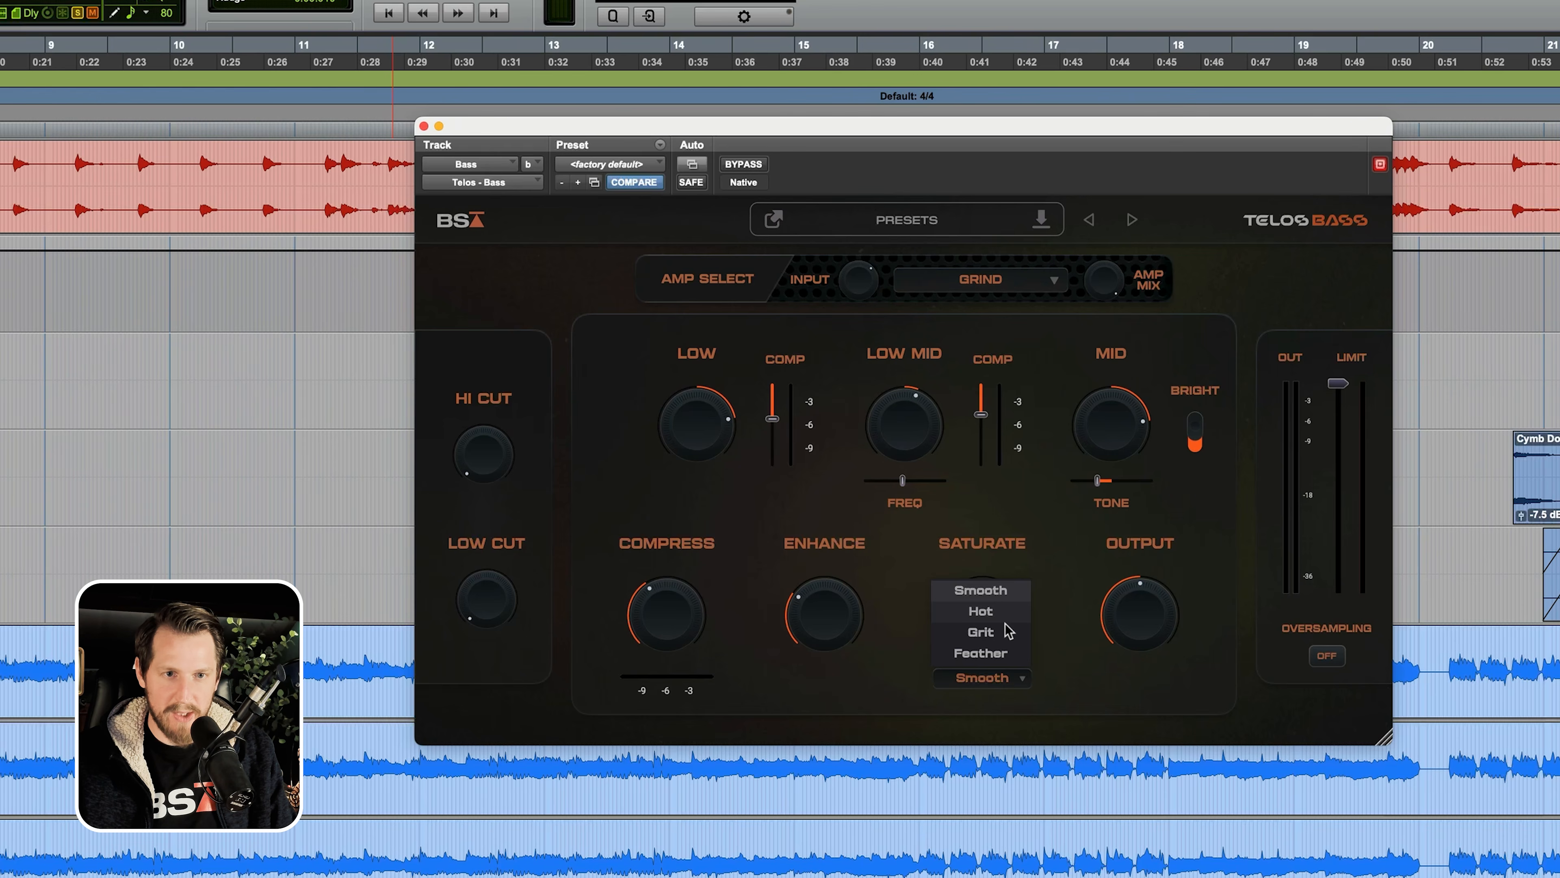
left_click(1046, 667)
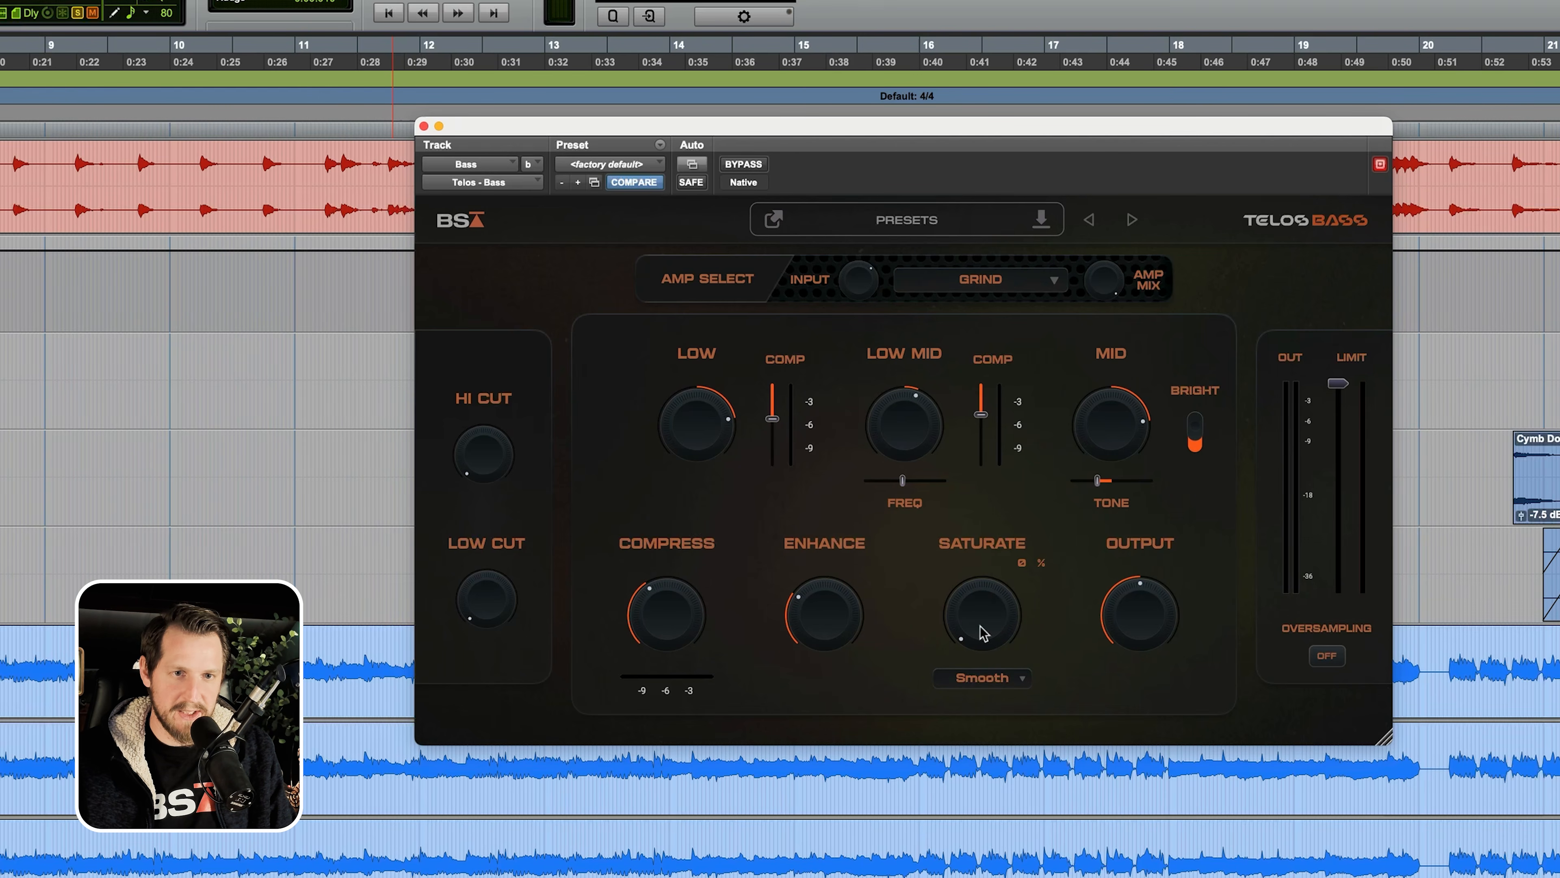
left_click_drag(981, 632, 1005, 670)
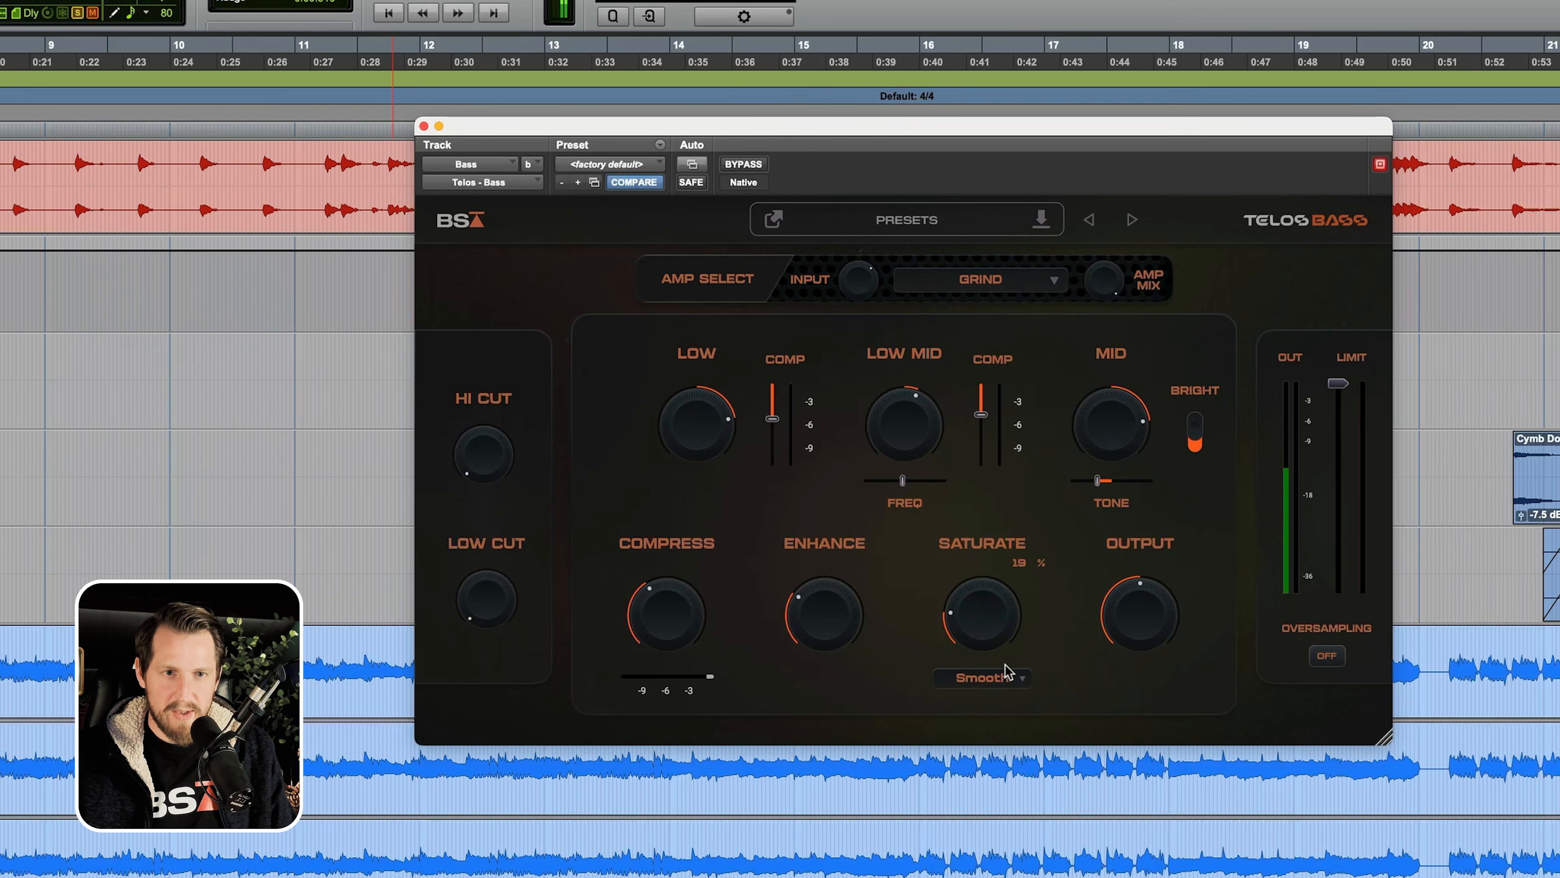
key("space")
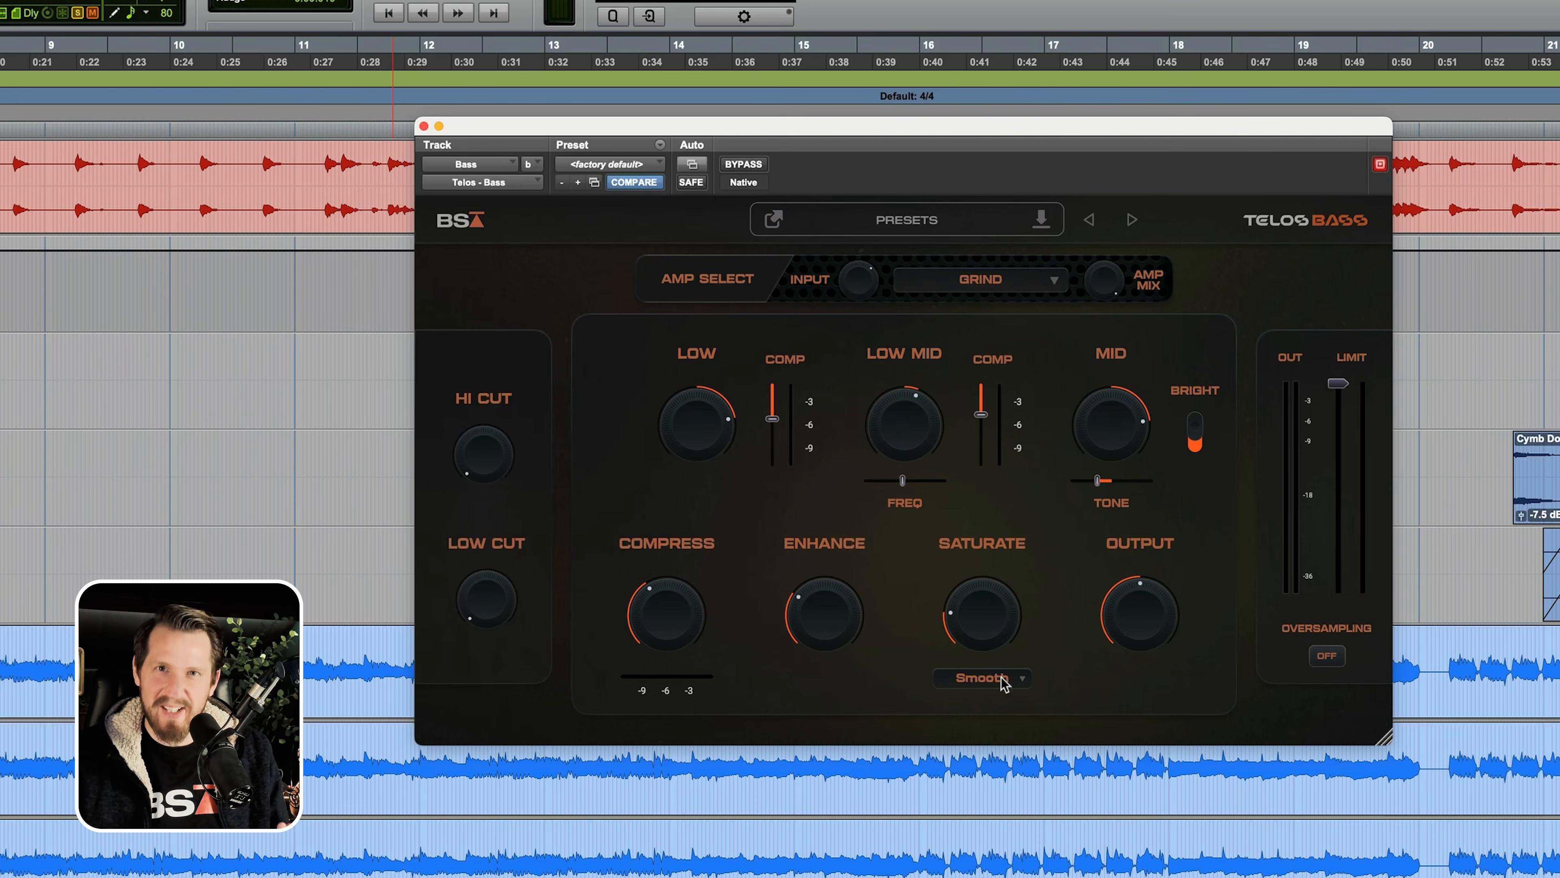
- Switch the saturation type to Hot and sweep SATURATE from 2% up to about 51% during playback
mouse_move(1001, 615)
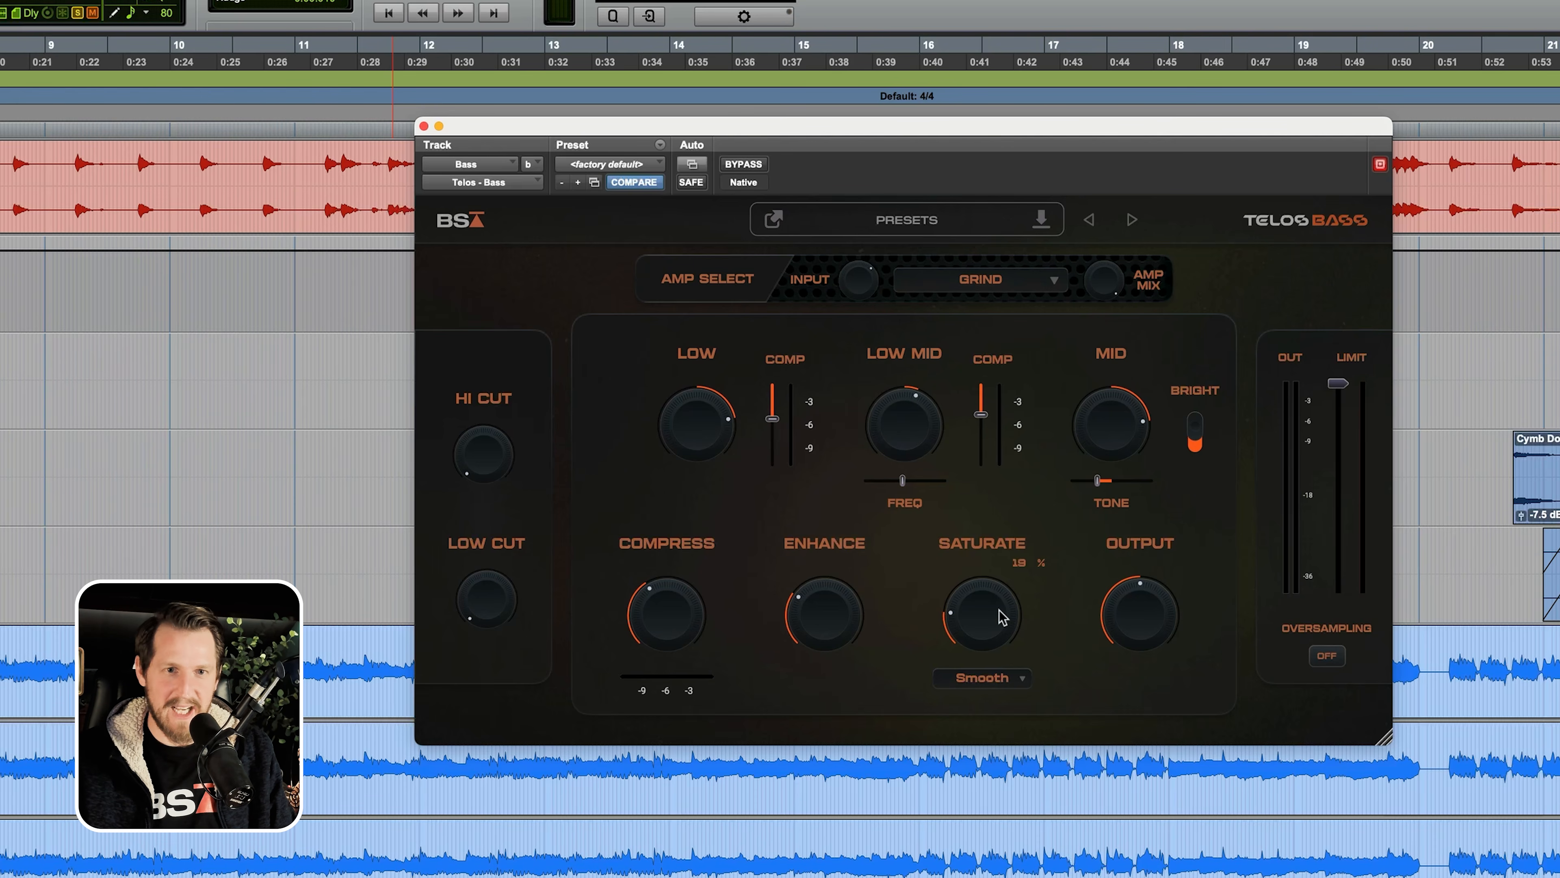
left_click_drag(995, 617, 971, 659)
left_click(978, 676)
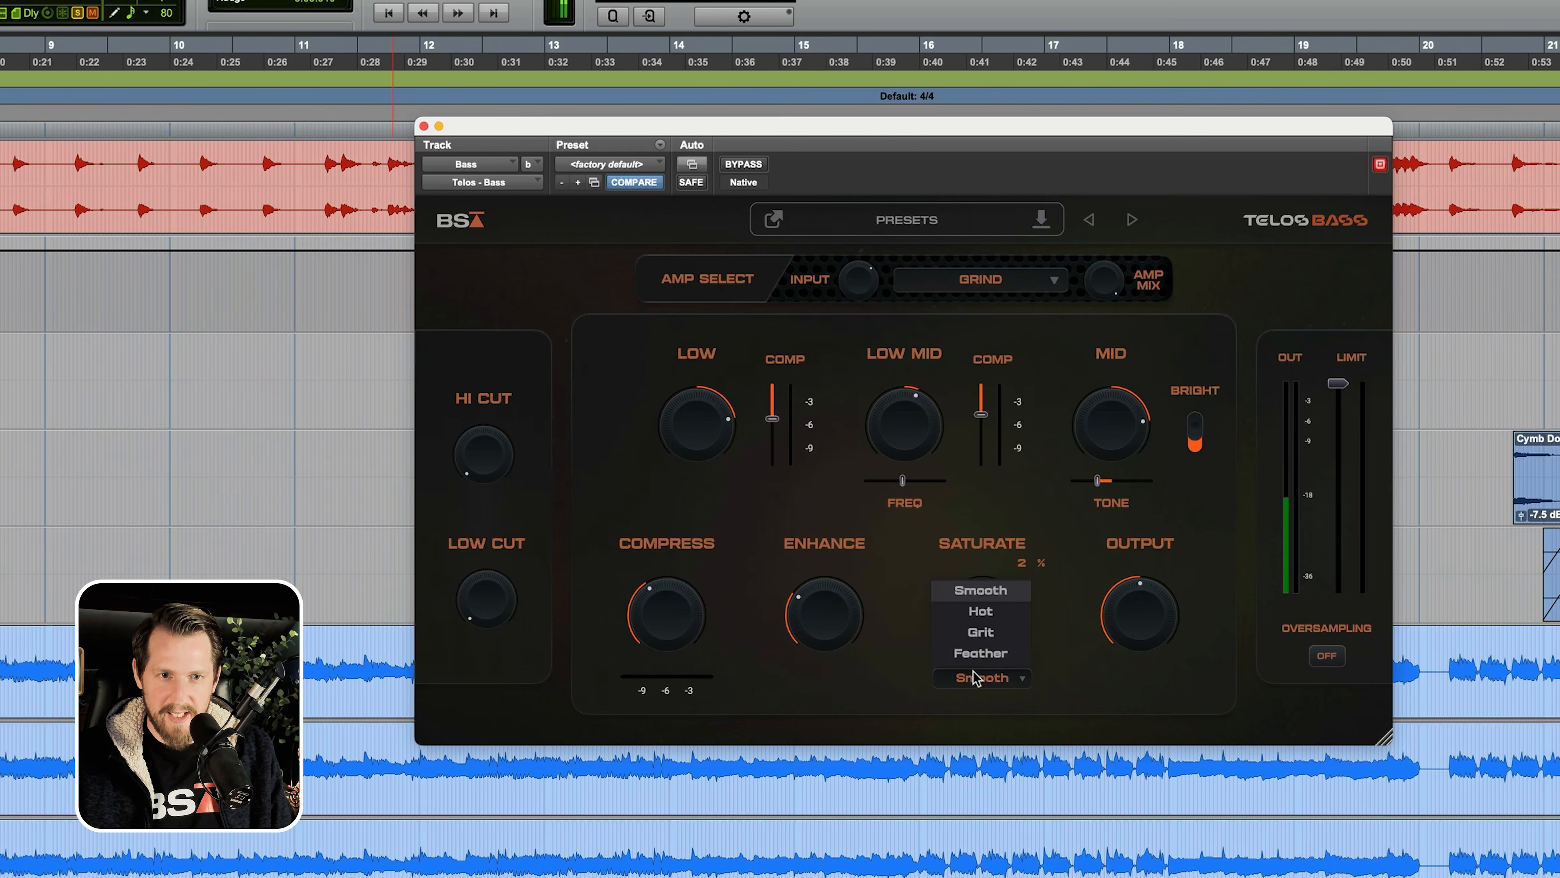
left_click(998, 615)
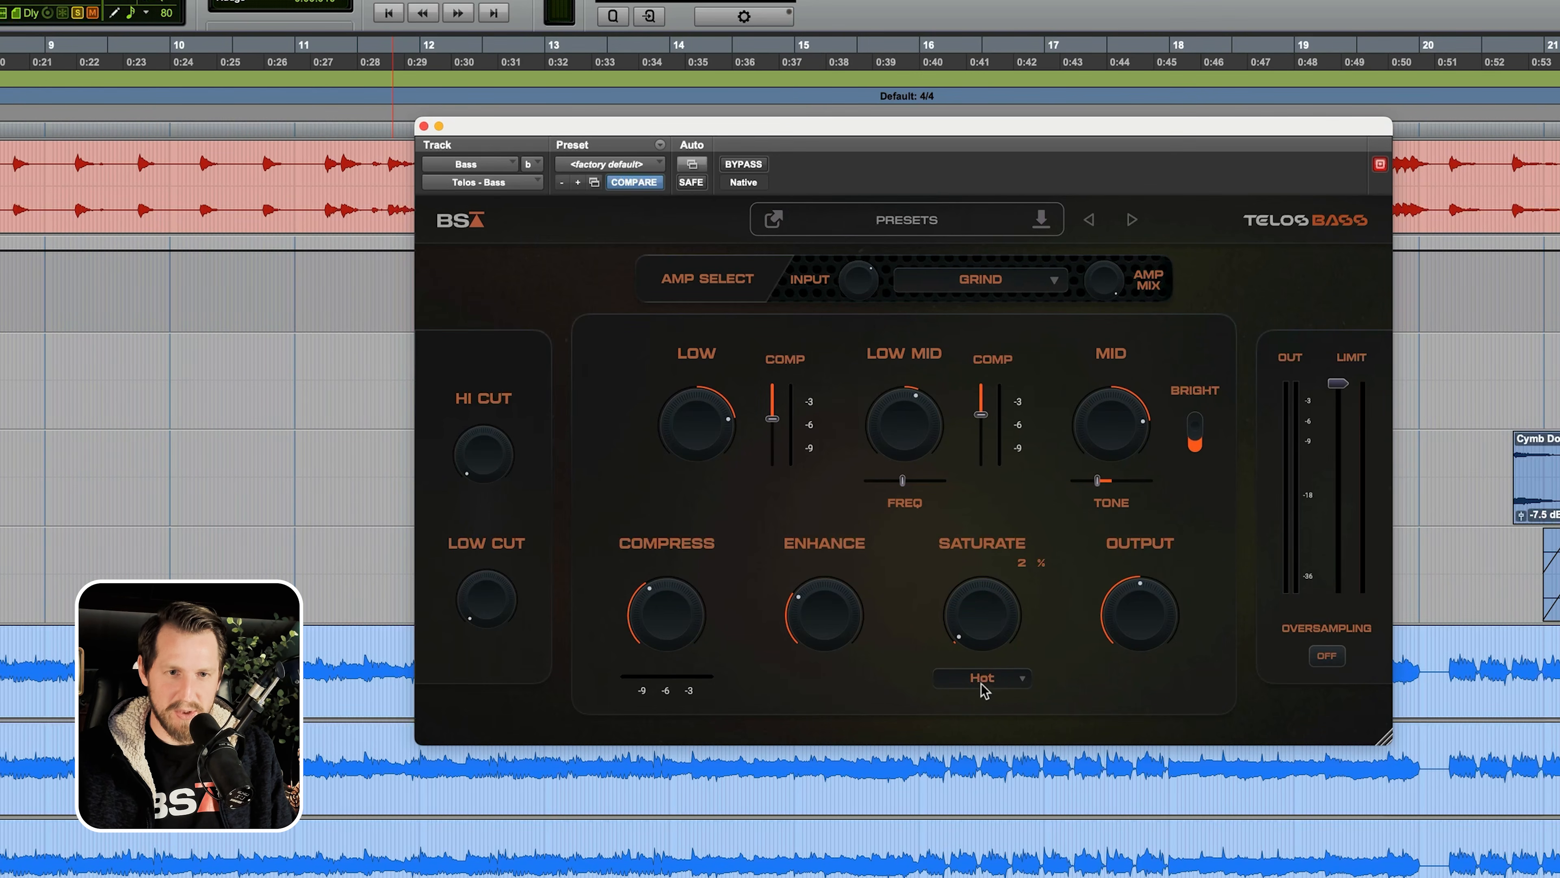
left_click_drag(1002, 644, 964, 578)
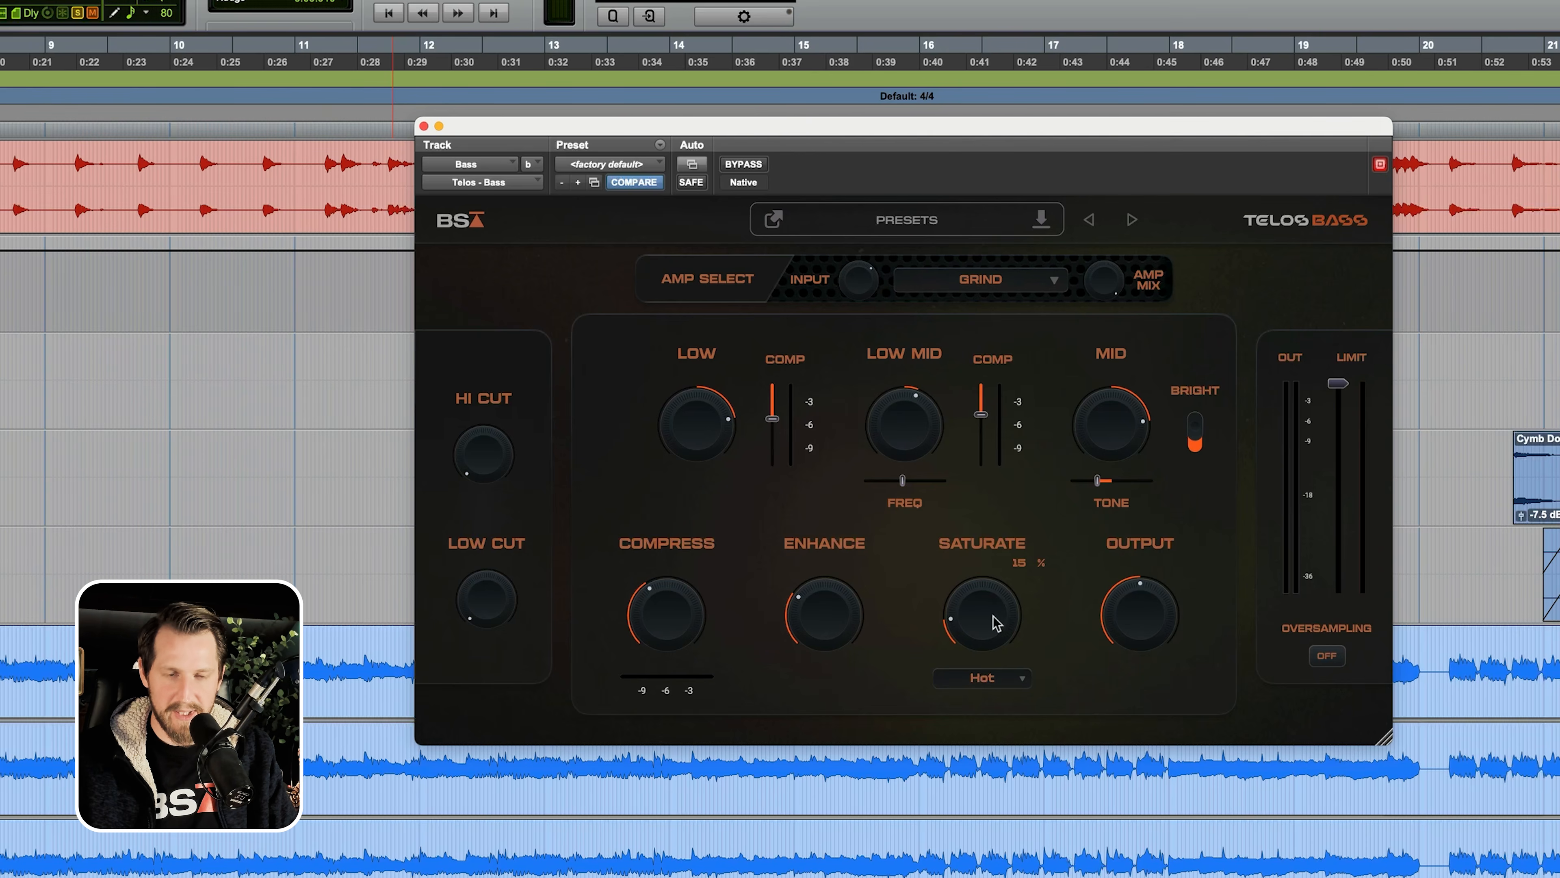
key("space")
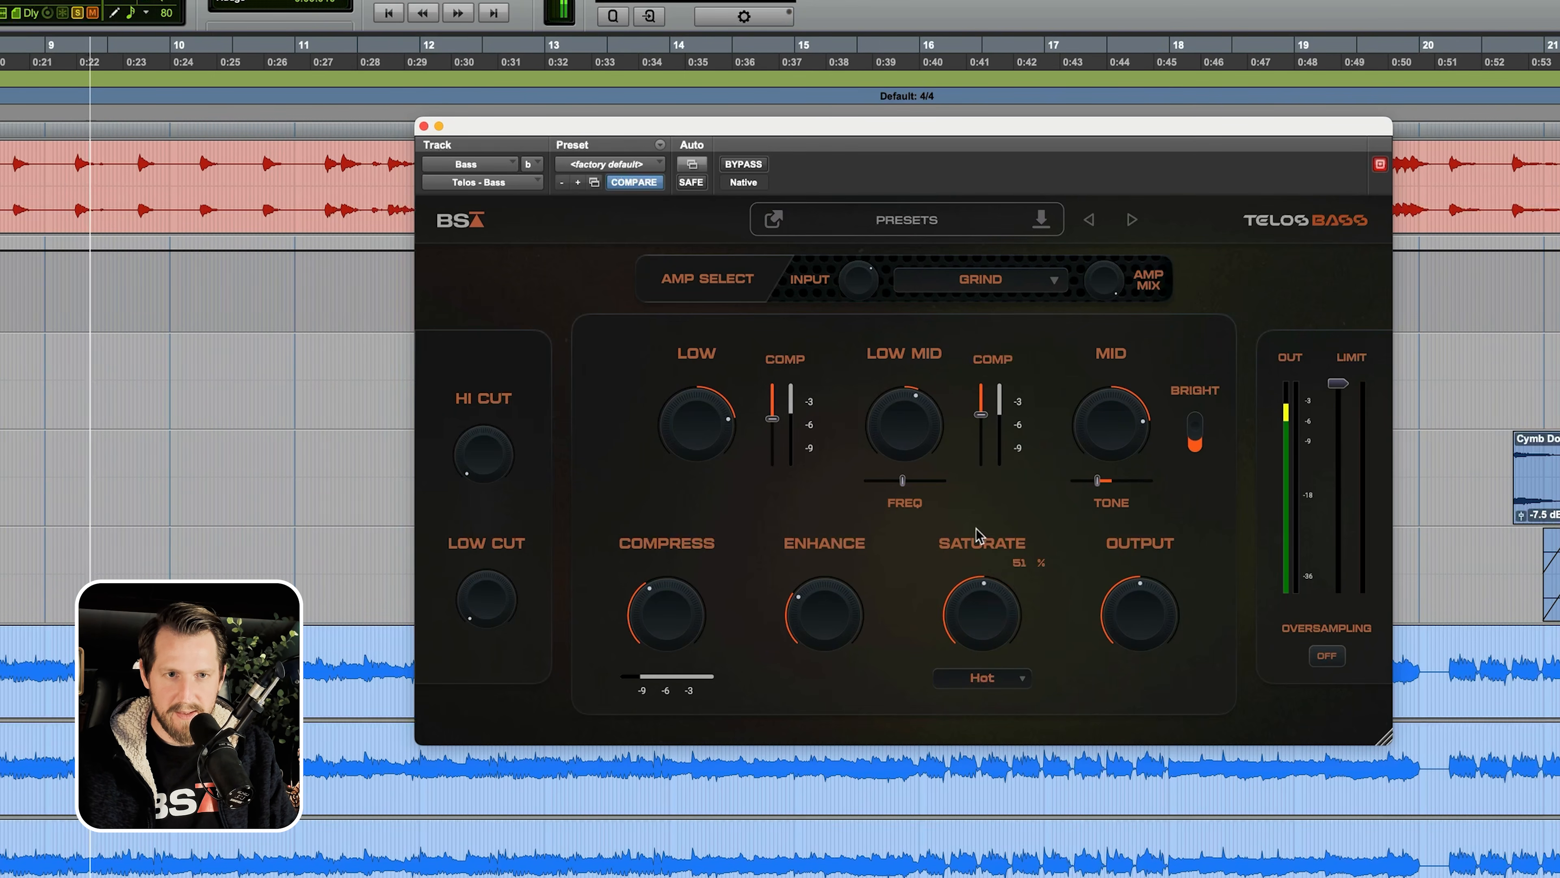
- Switch the saturation type to Grit and sweep SATURATE up from 0%, bringing it back to about 15% during playback
left_click(995, 682)
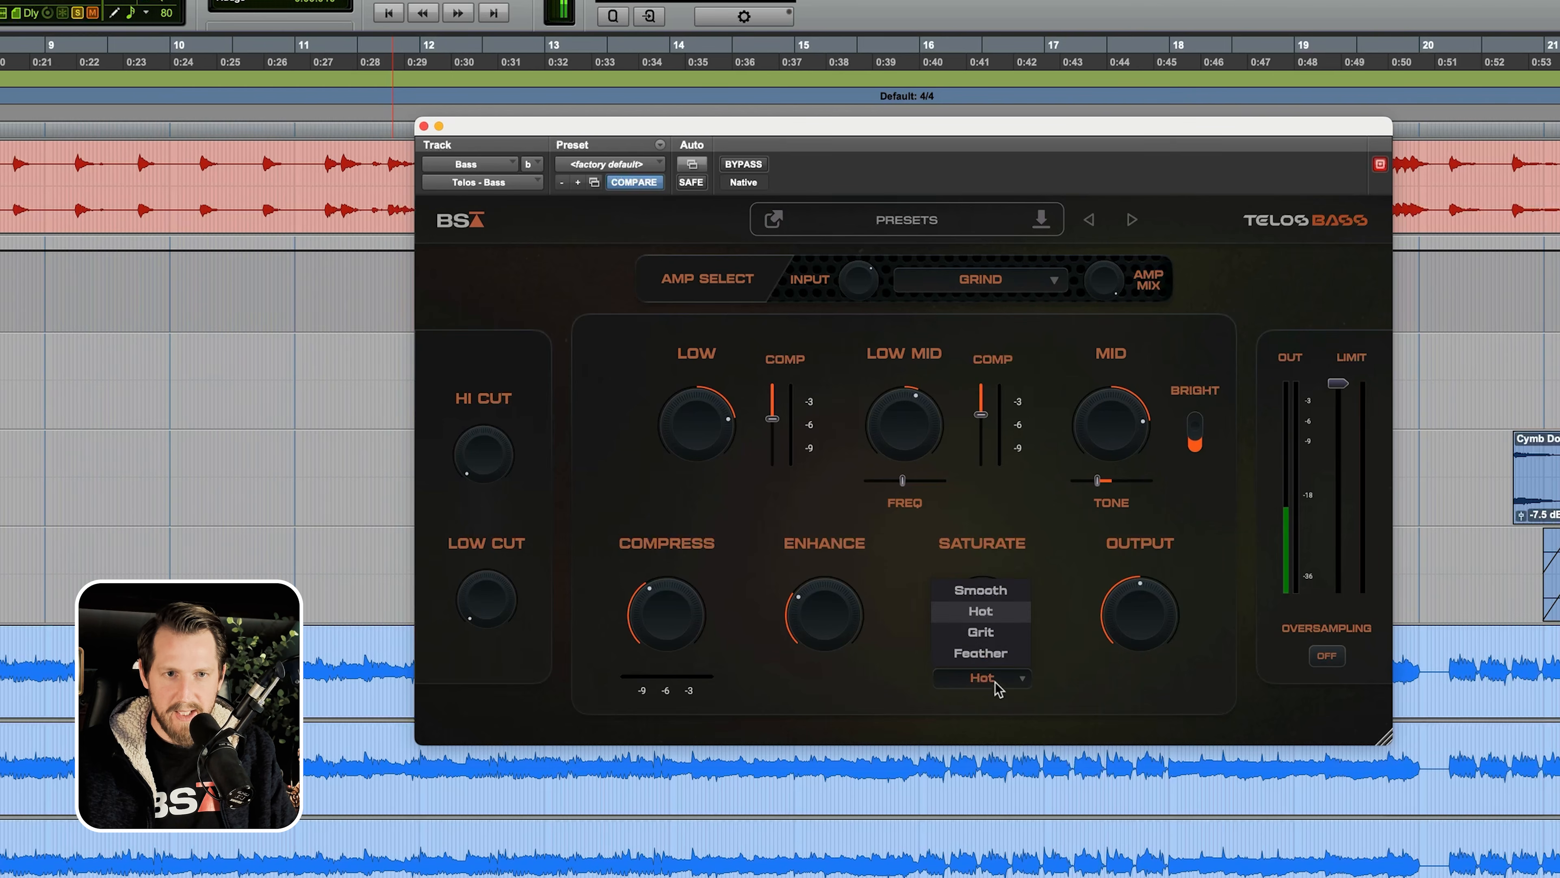
left_click(995, 633)
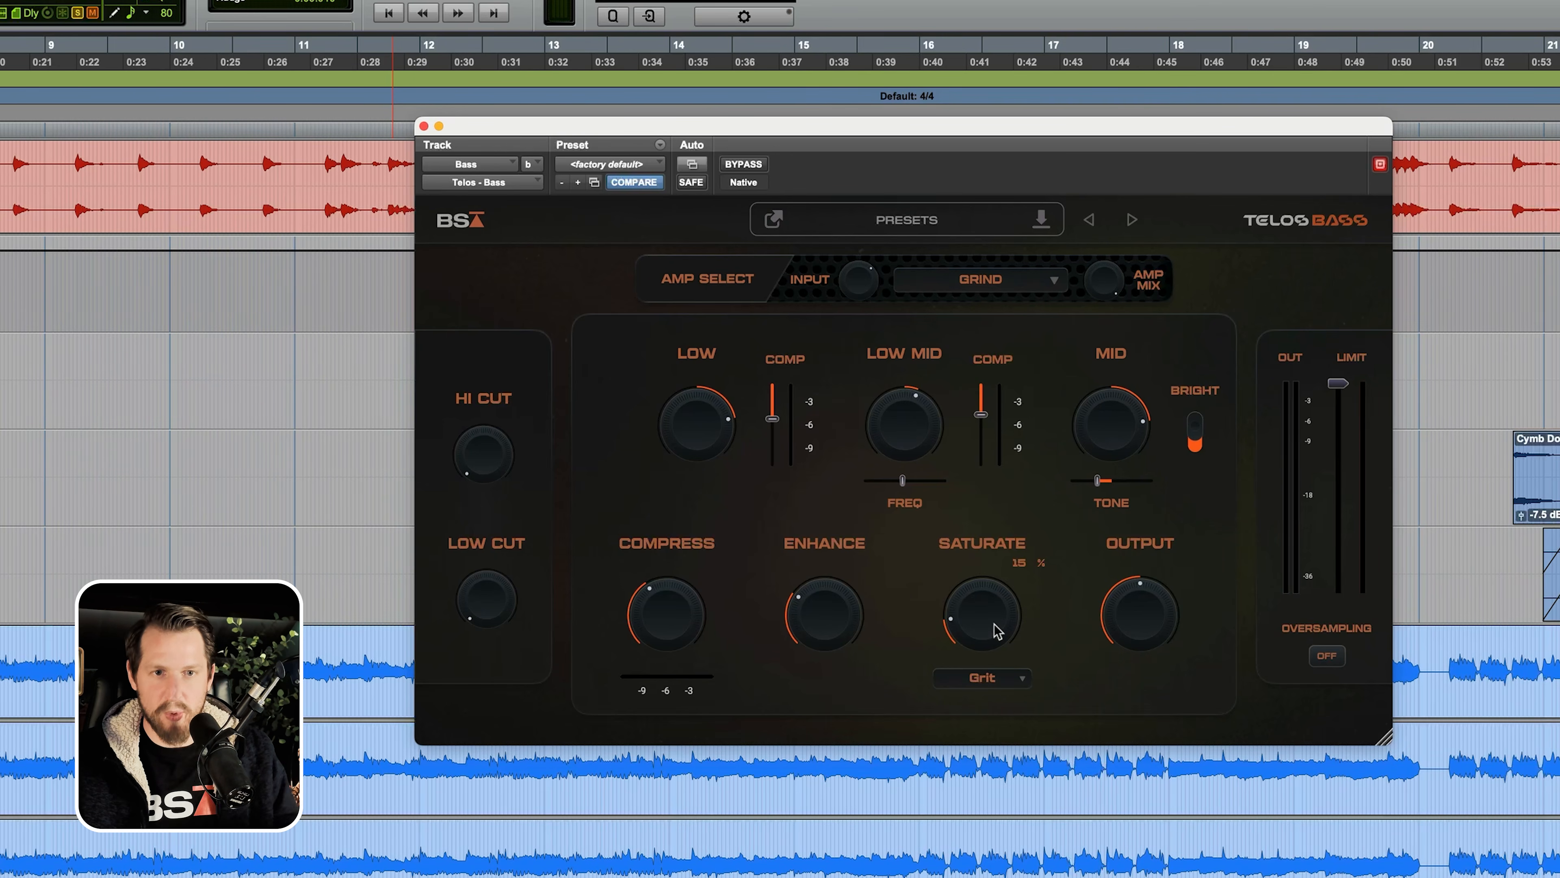
left_click_drag(996, 630, 993, 697)
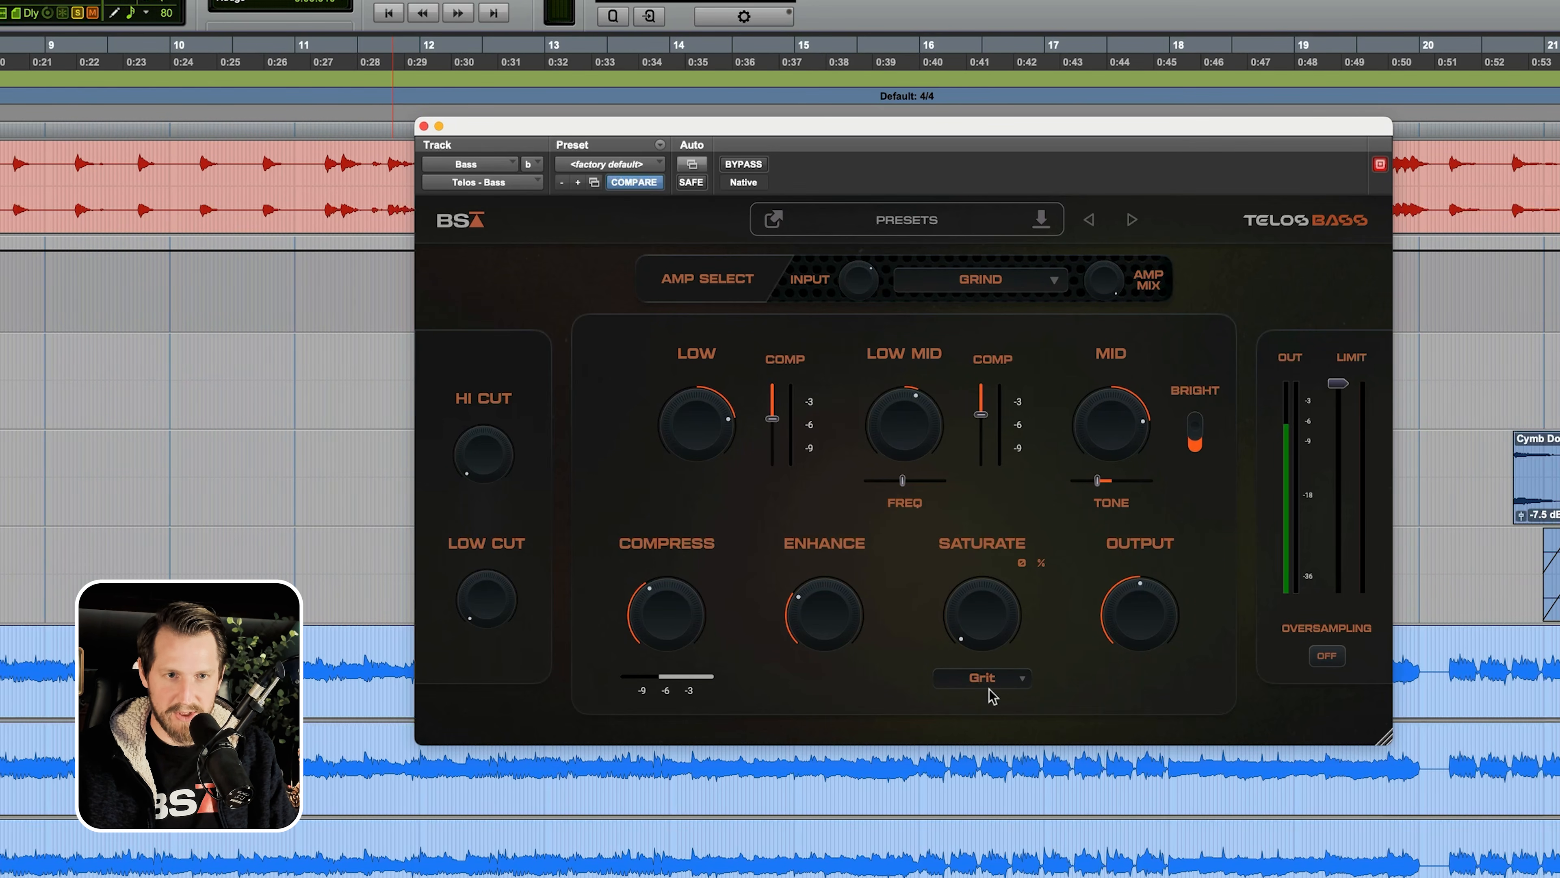
left_click_drag(998, 562, 1005, 610)
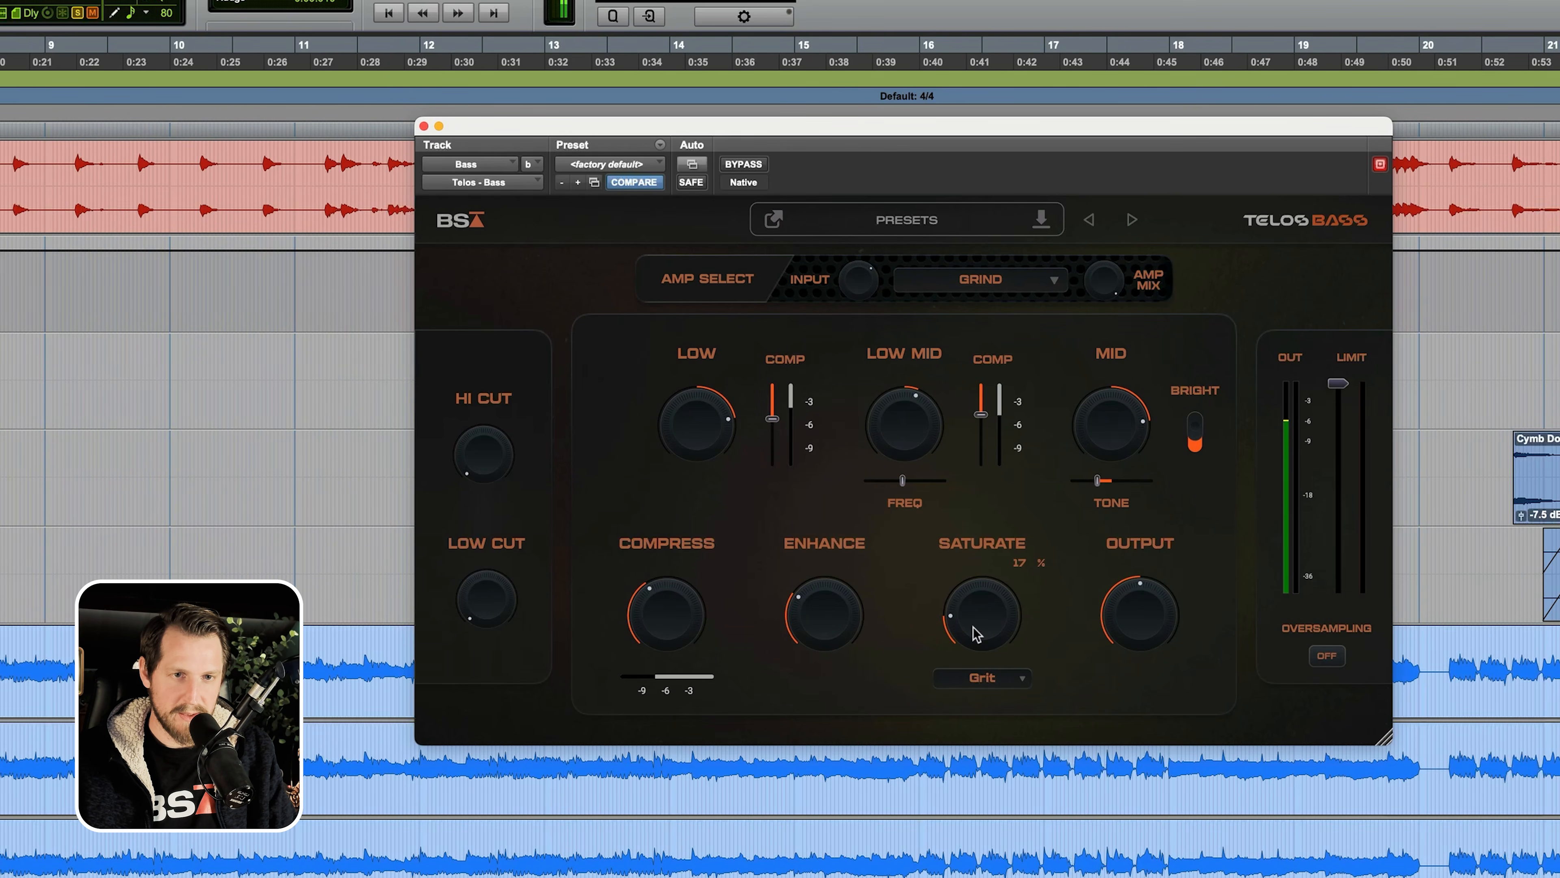
left_click_drag(1001, 479, 958, 643)
- Switch the saturation type to Feather, sweep SATURATE between 0% and past 56%, and leave it slightly above a quarter
left_click(981, 677)
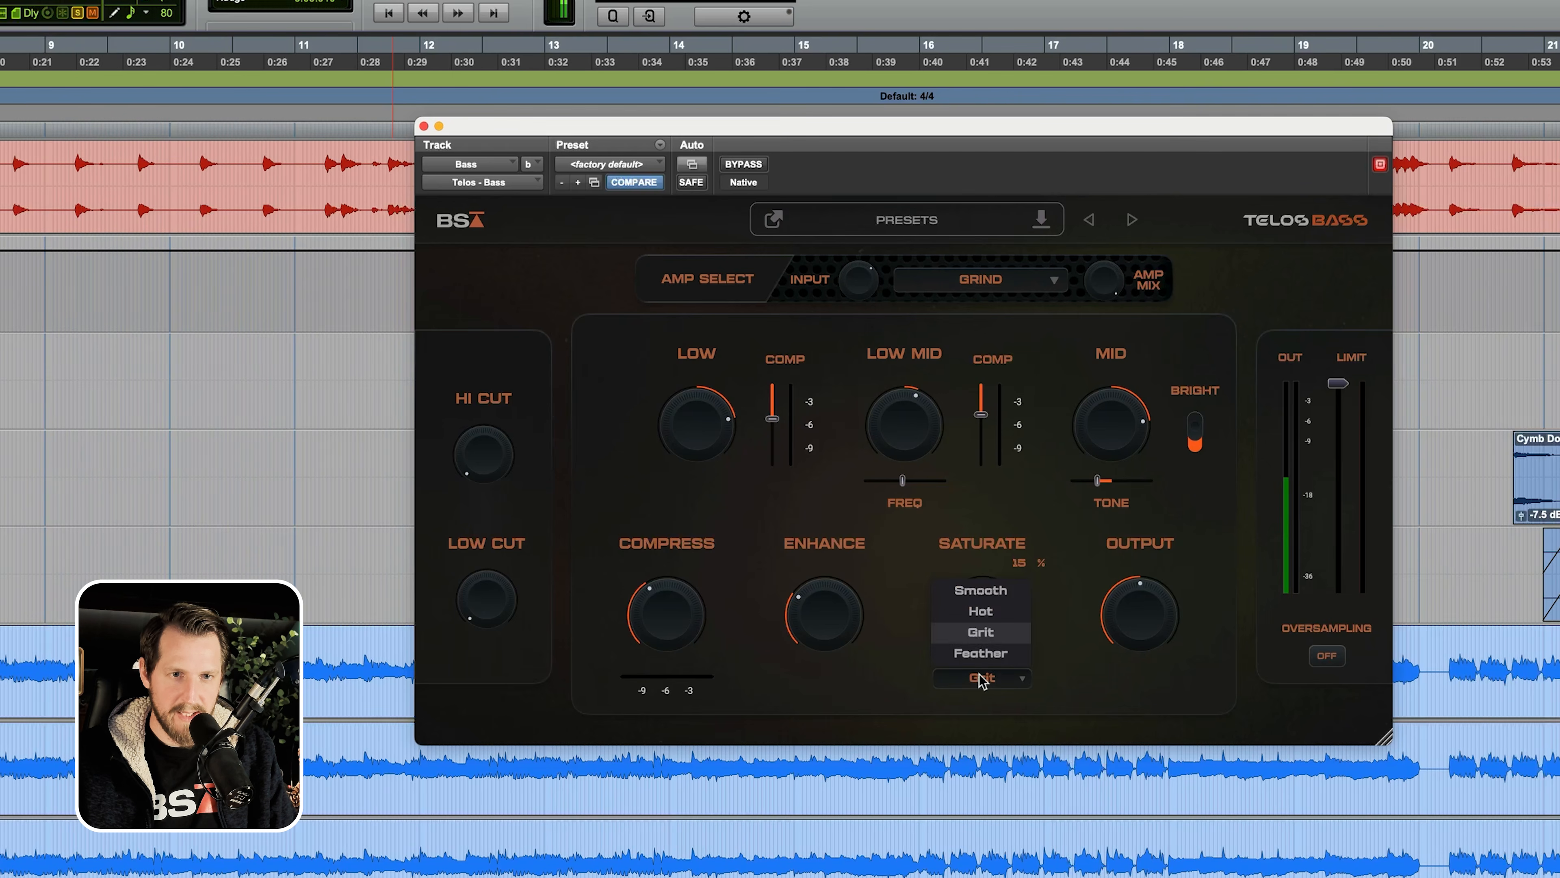
left_click(988, 655)
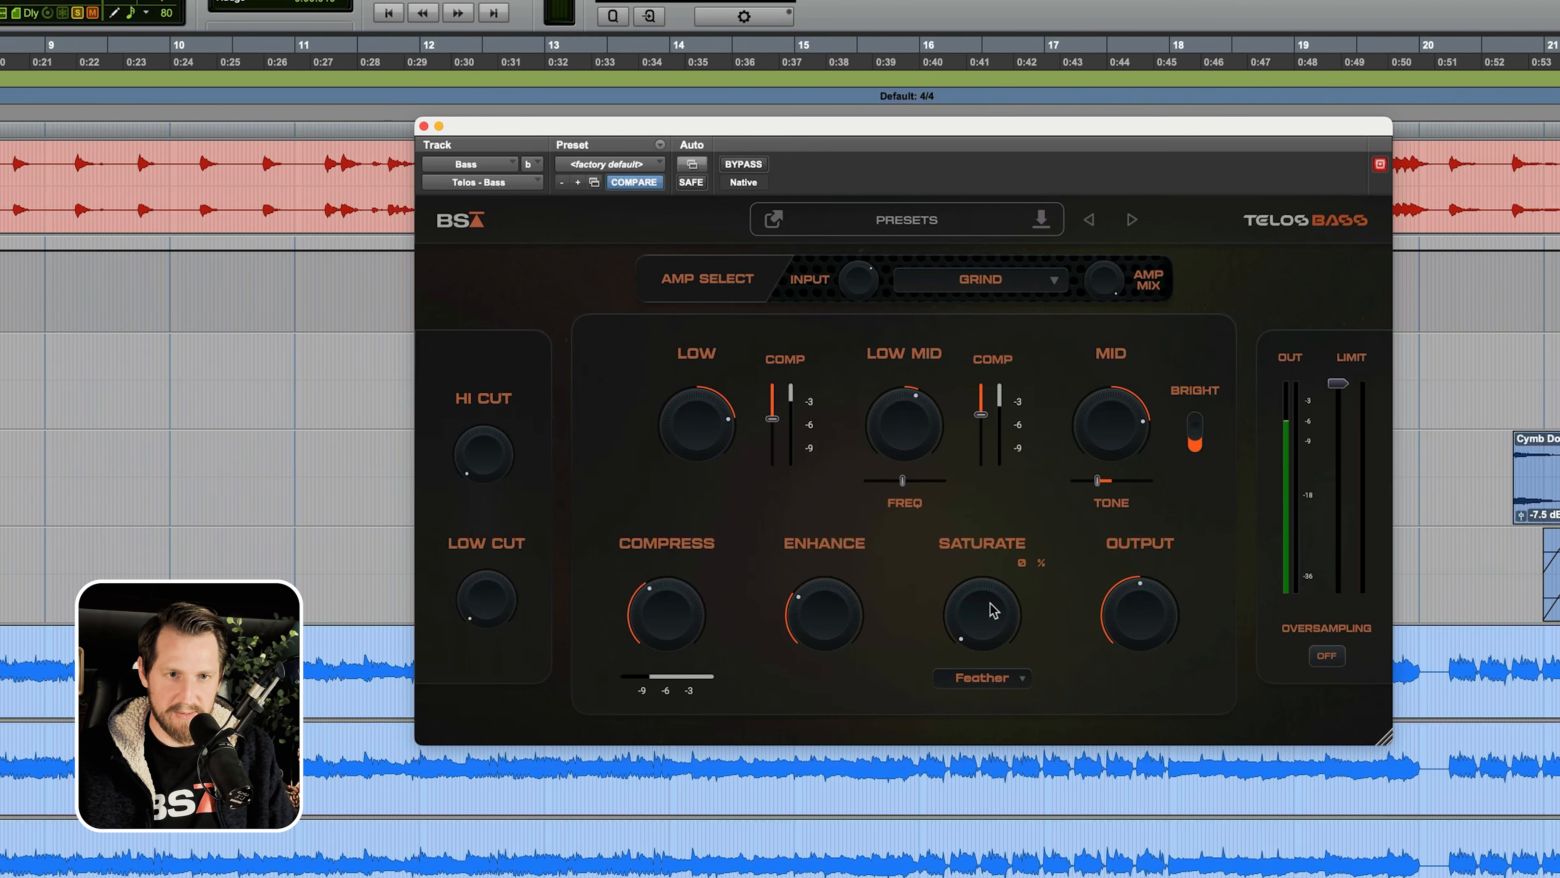
left_click_drag(994, 547, 998, 471)
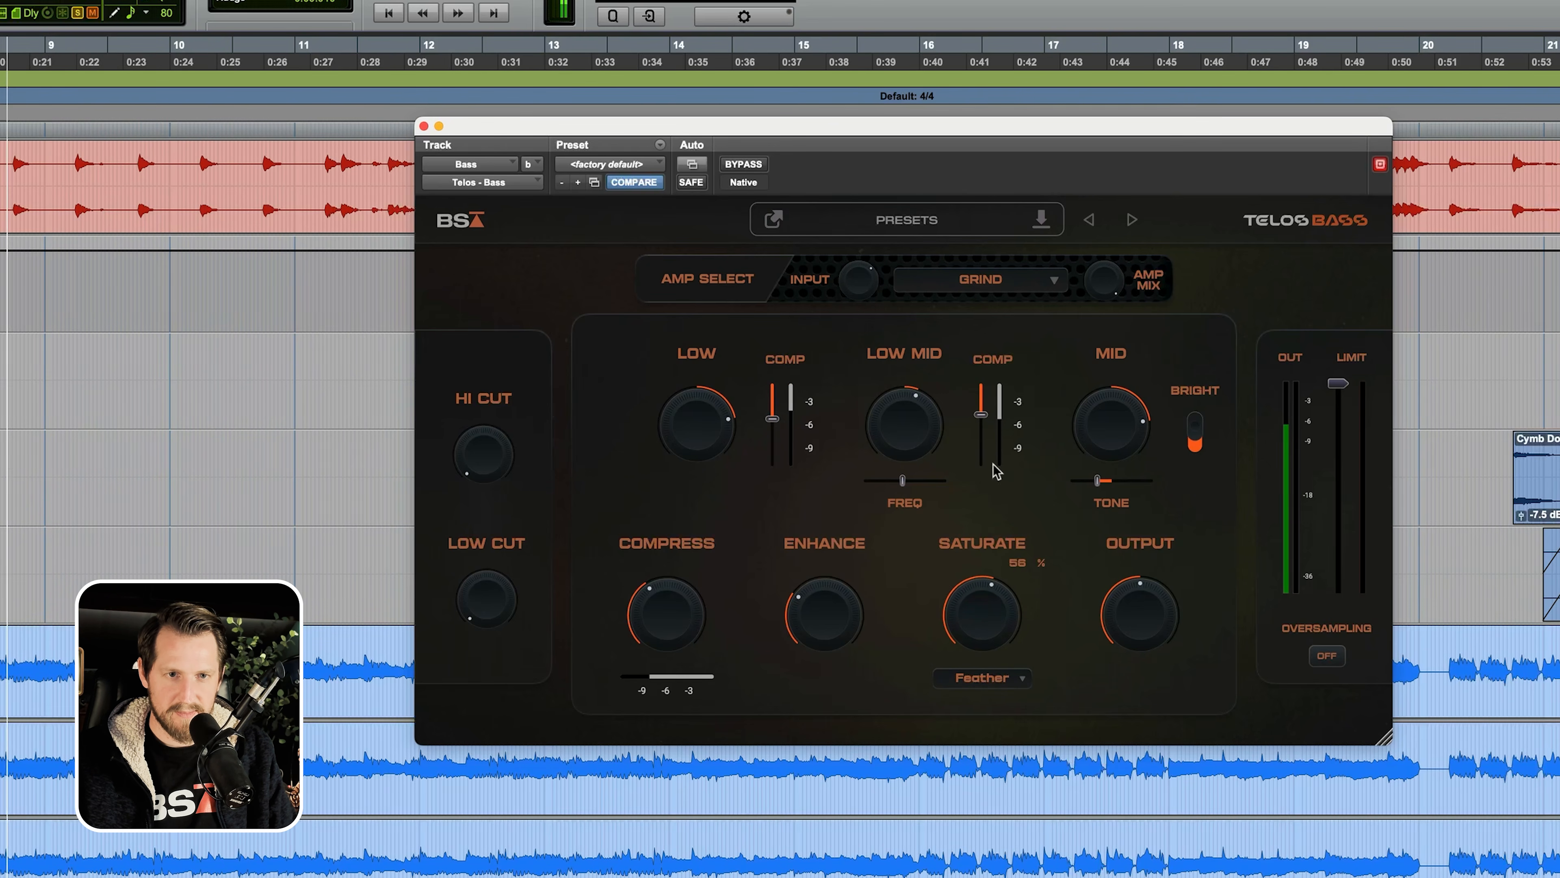
left_click_drag(1007, 385, 987, 615)
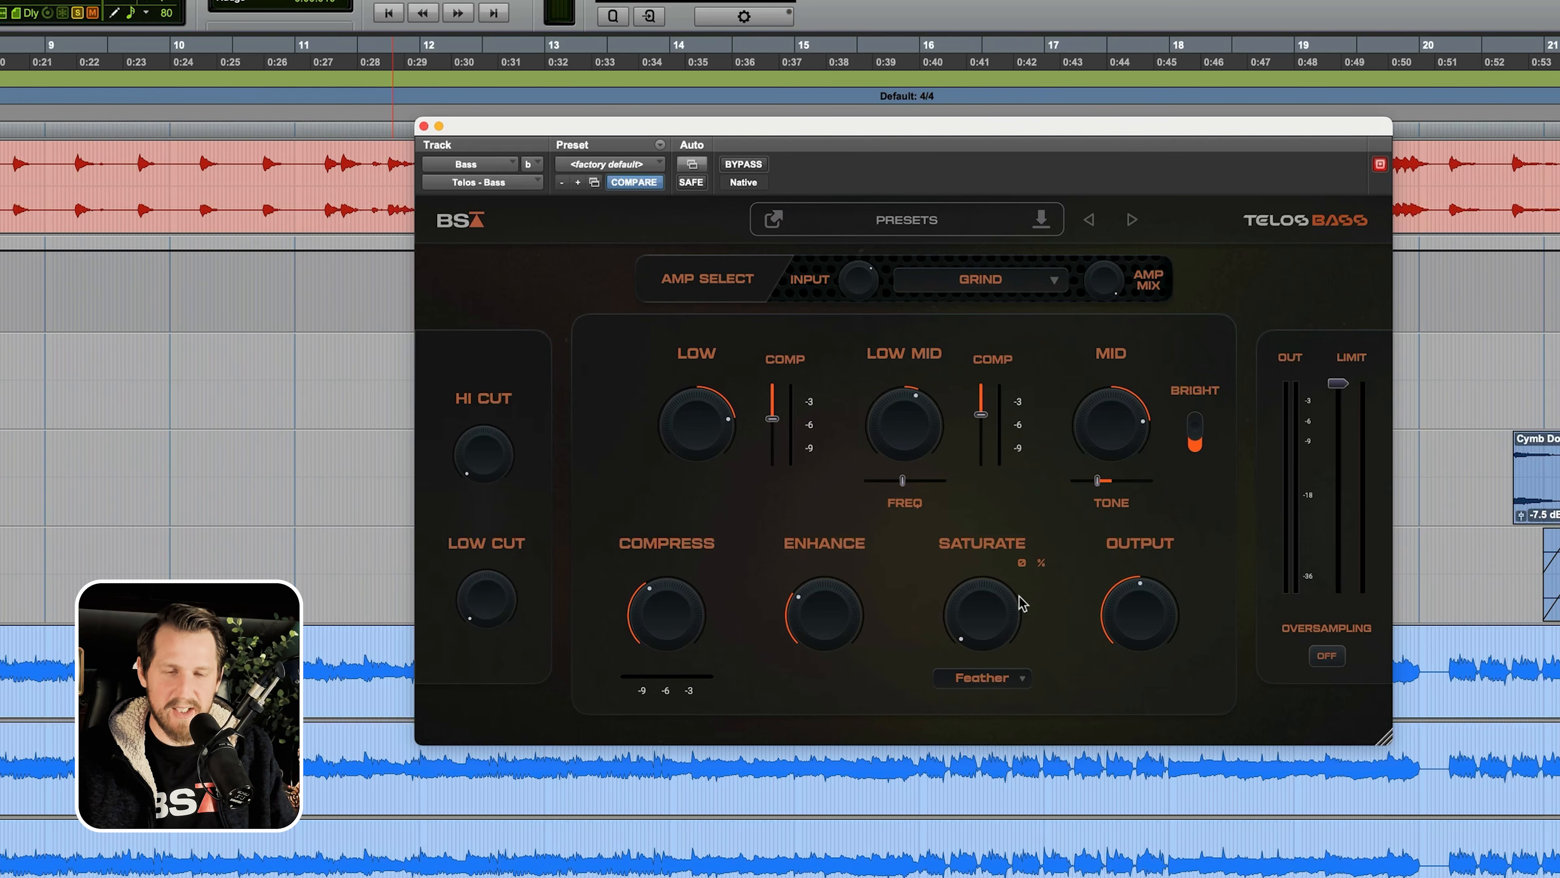
key("space")
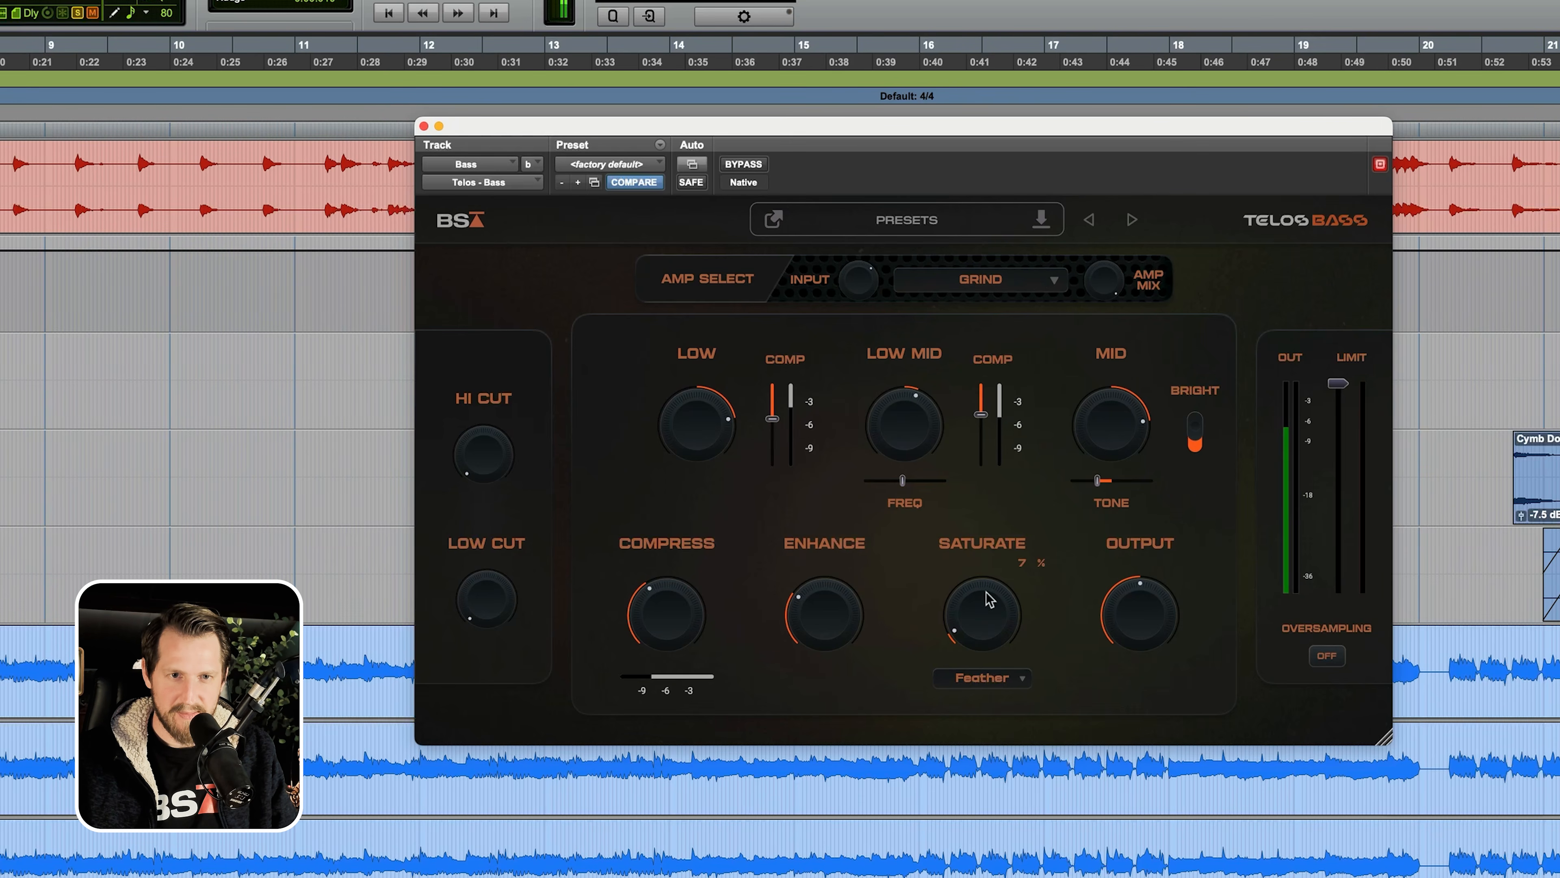
left_click_drag(992, 559, 941, 589)
key("space")
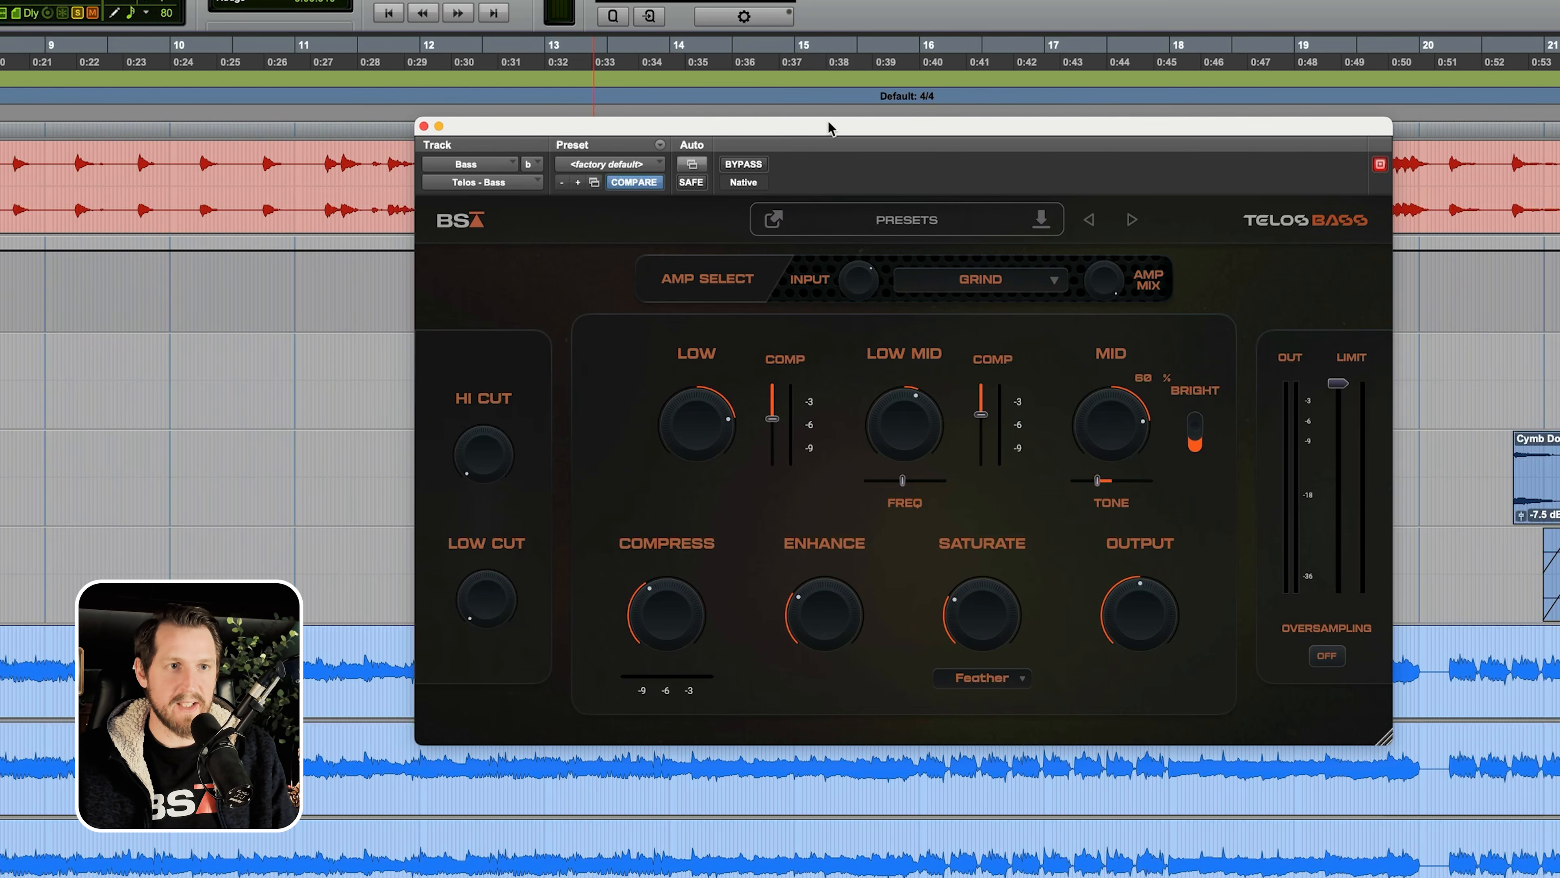
- Return to the section around bar 5 and play the bass with the full mix instead of soloed
key("super+bracketleft")
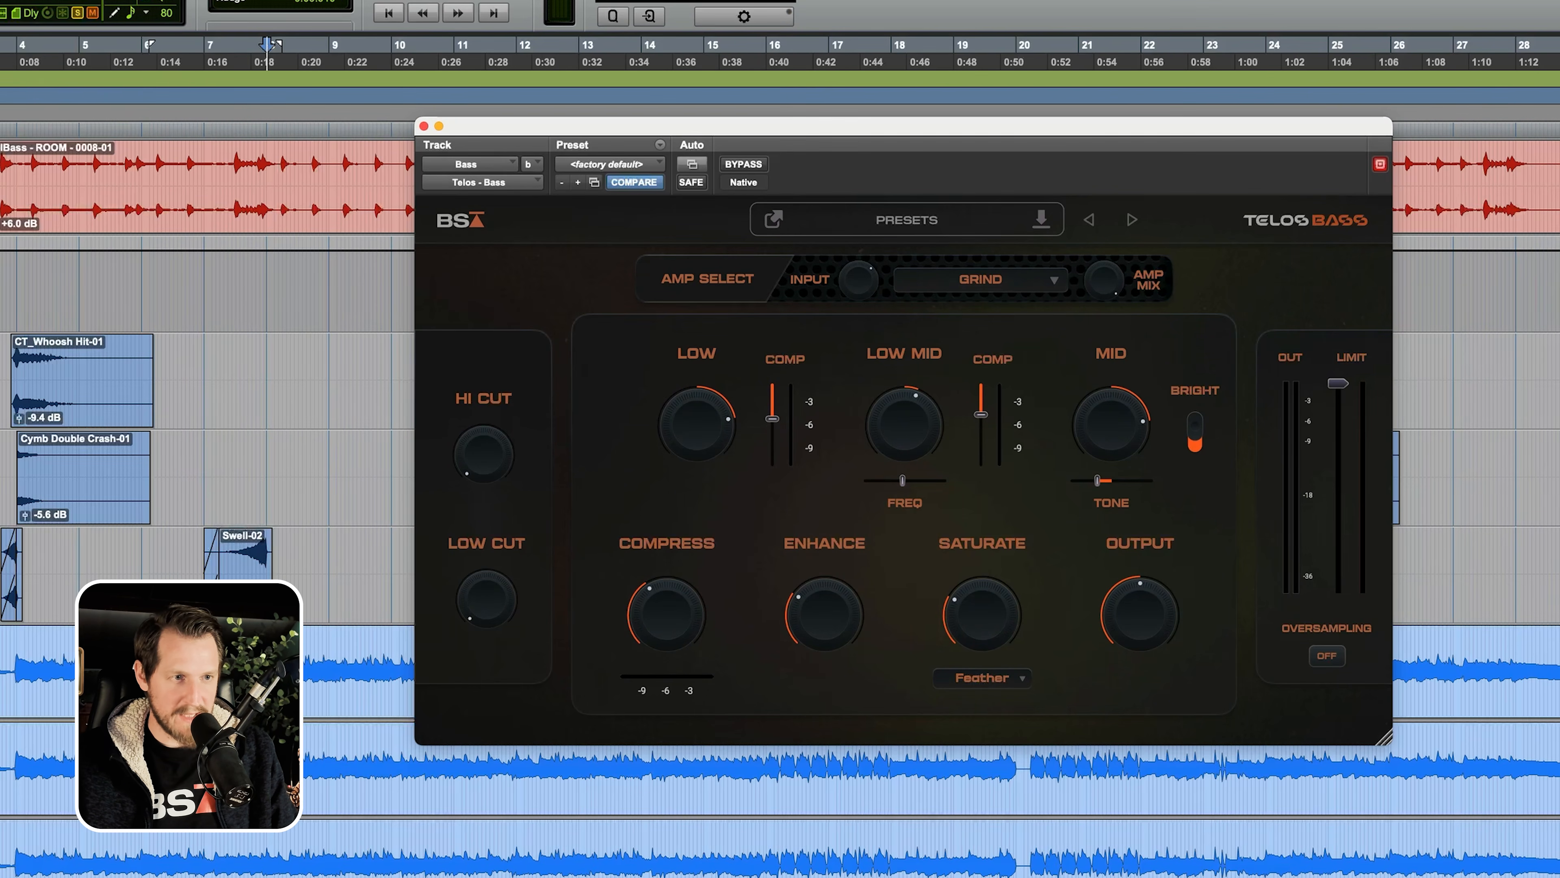
key("super+bracketright")
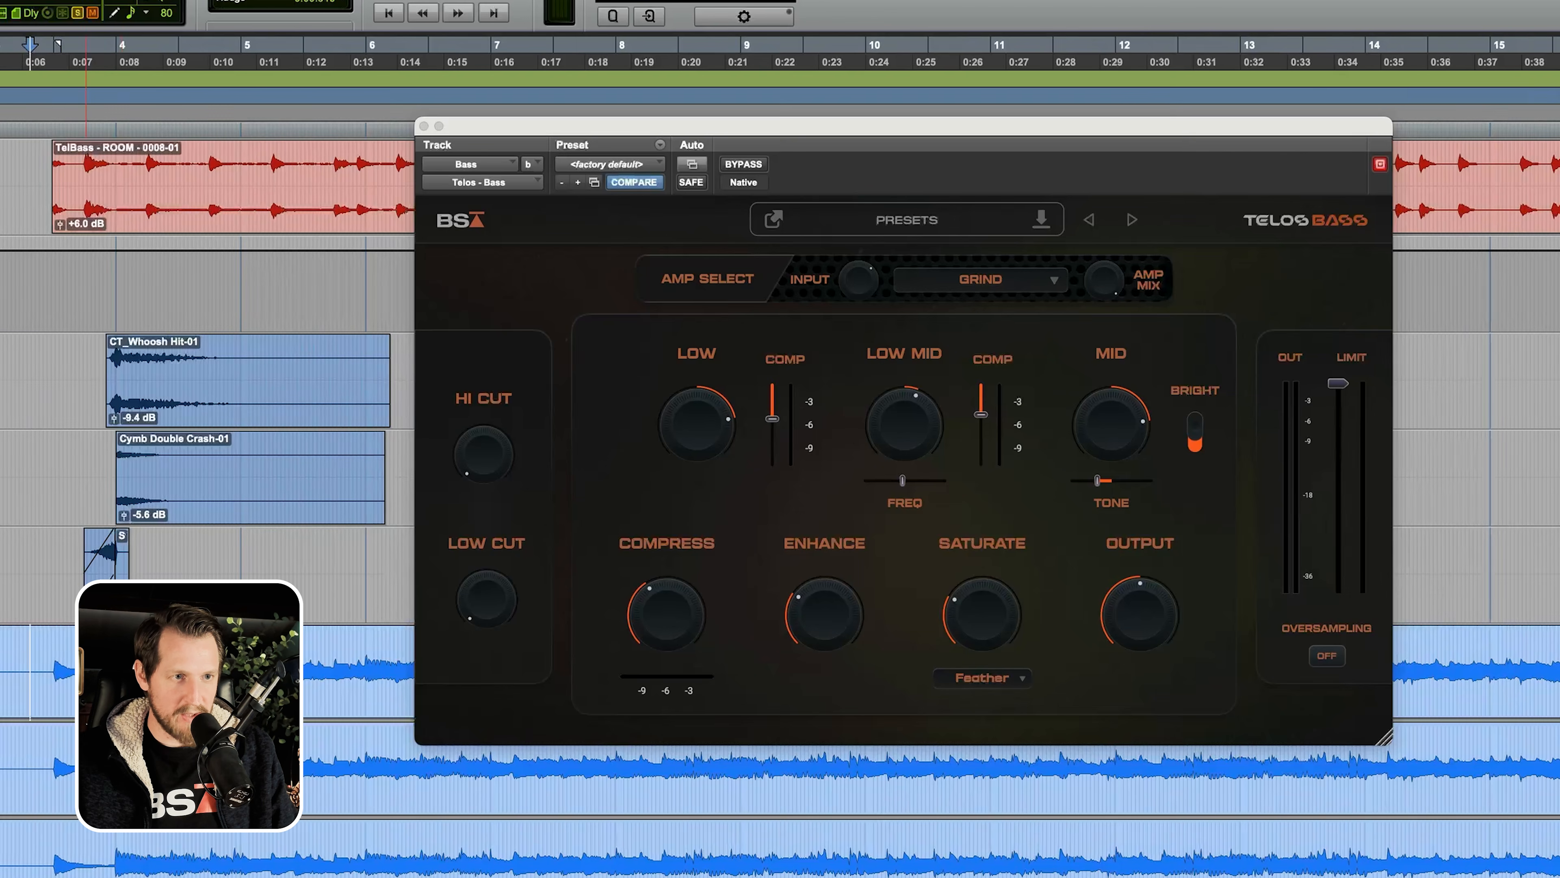
scroll(121, 43, "right", 5)
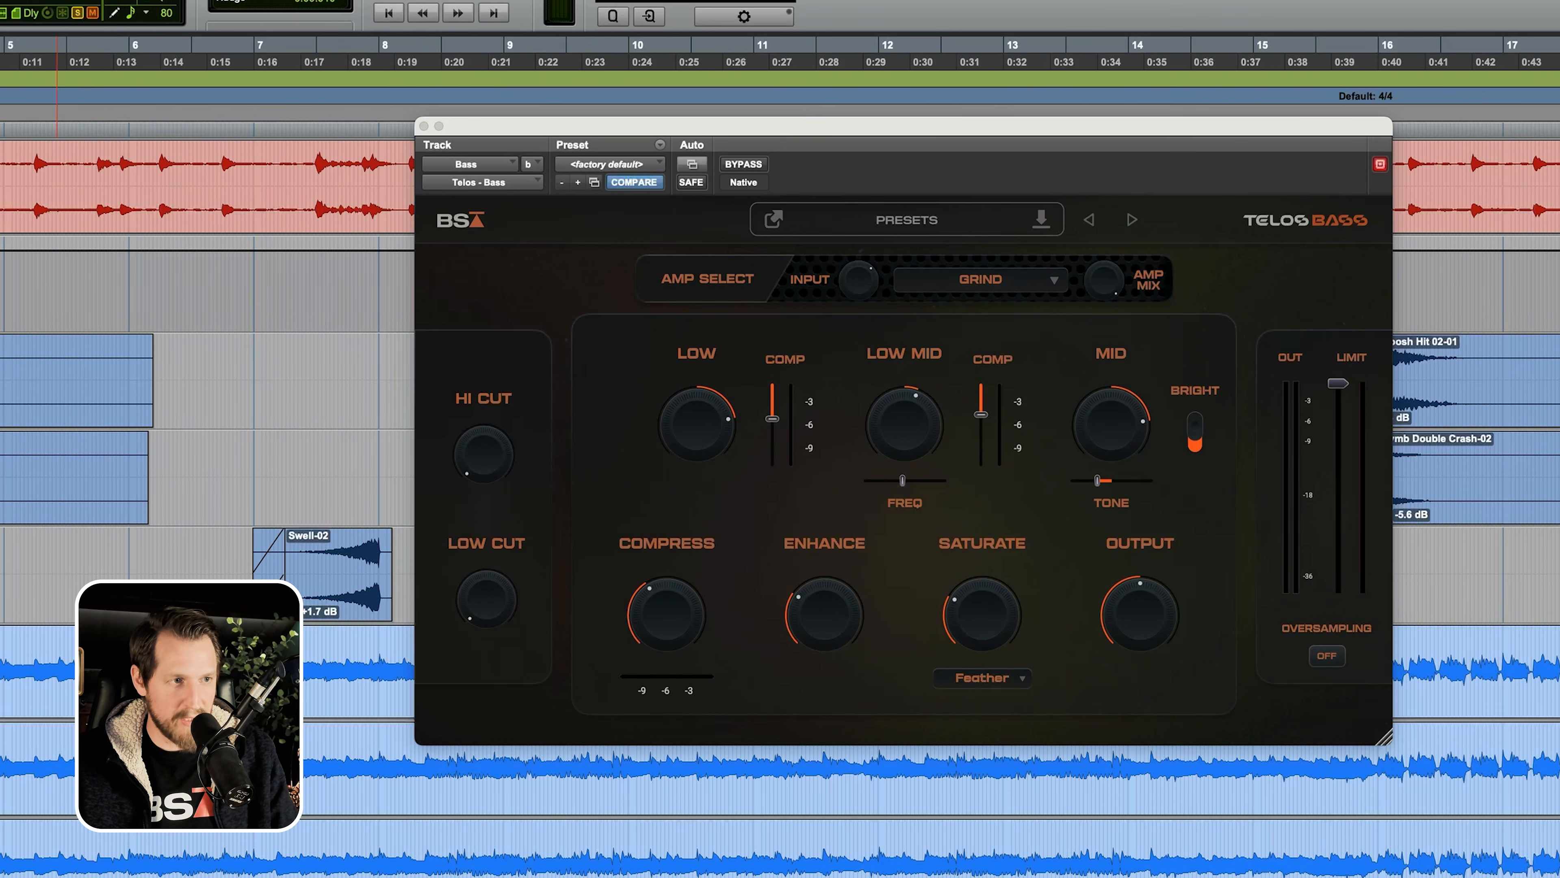
left_click(915, 453)
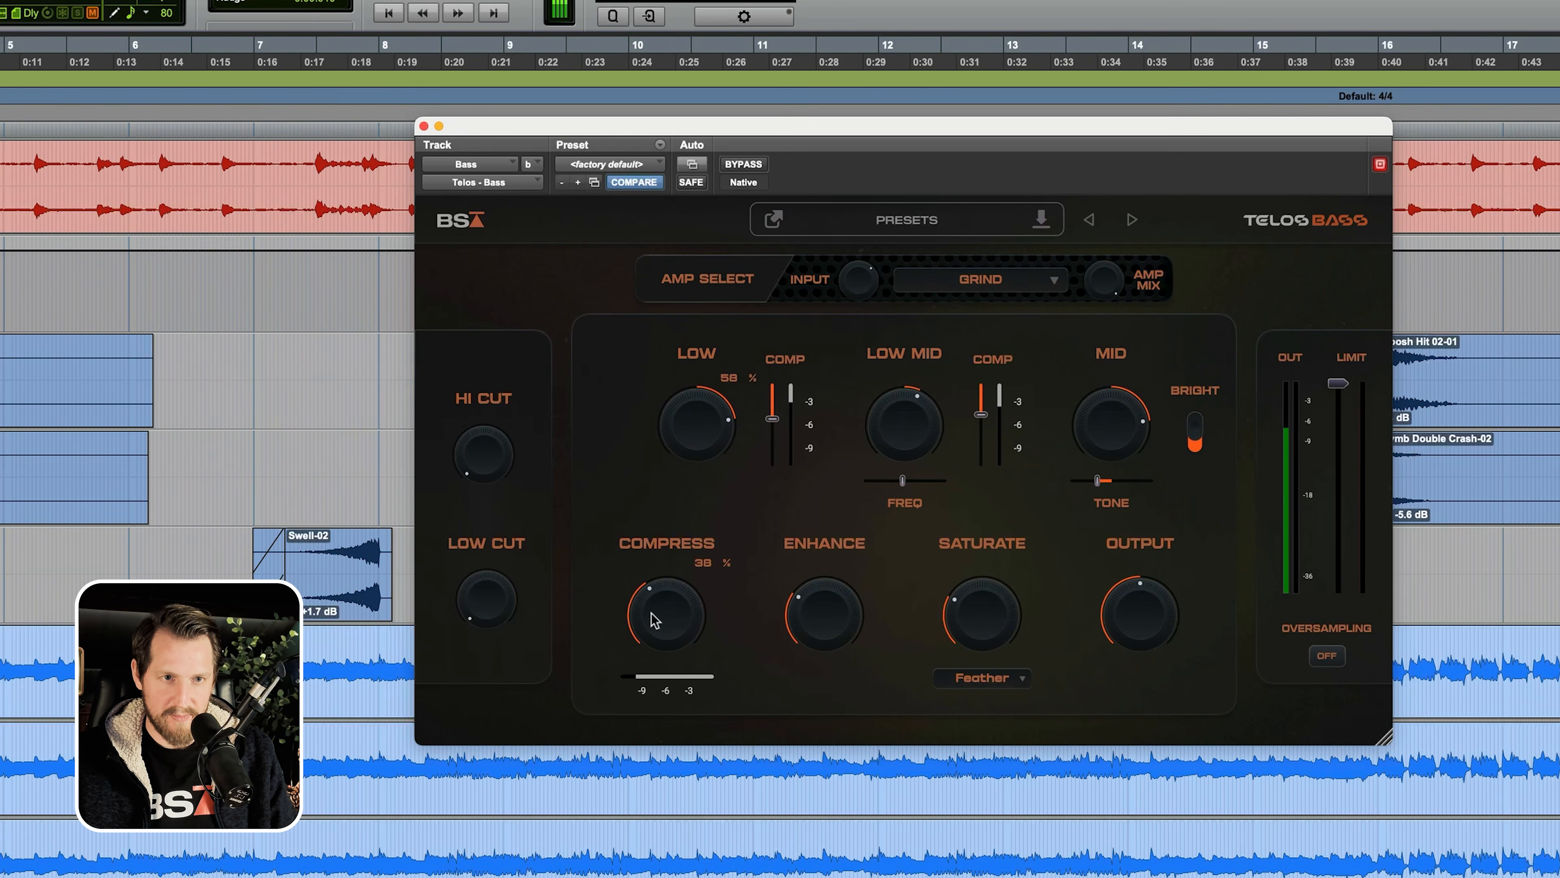
- Compare the Hot type with SATURATE pushed to 79% against Grit at about 34% during full-mix playback, keeping Grit
left_click(981, 677)
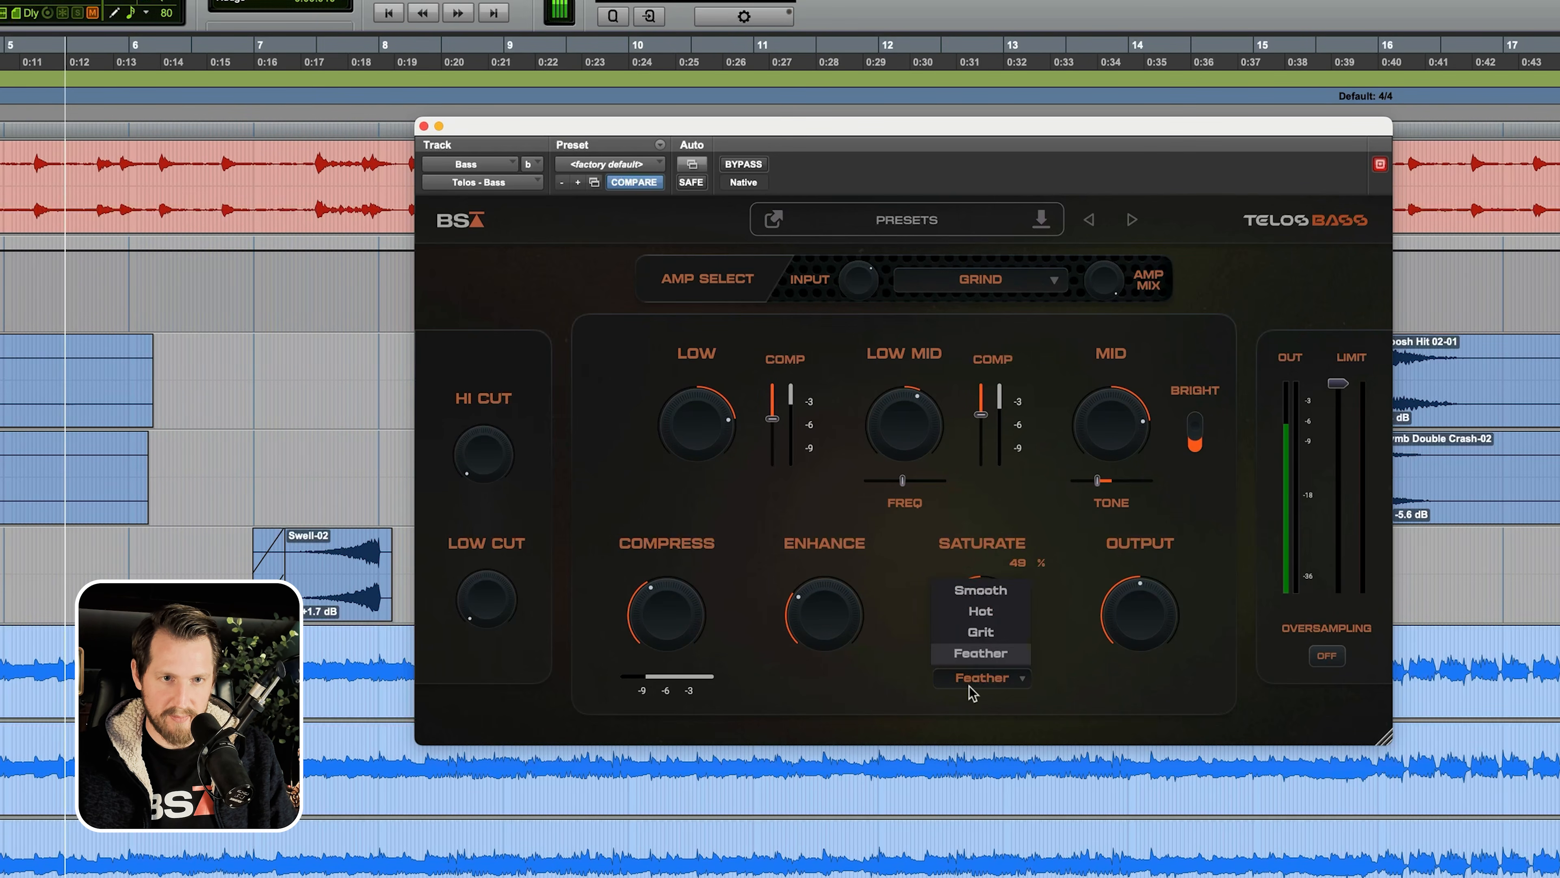
left_click(992, 614)
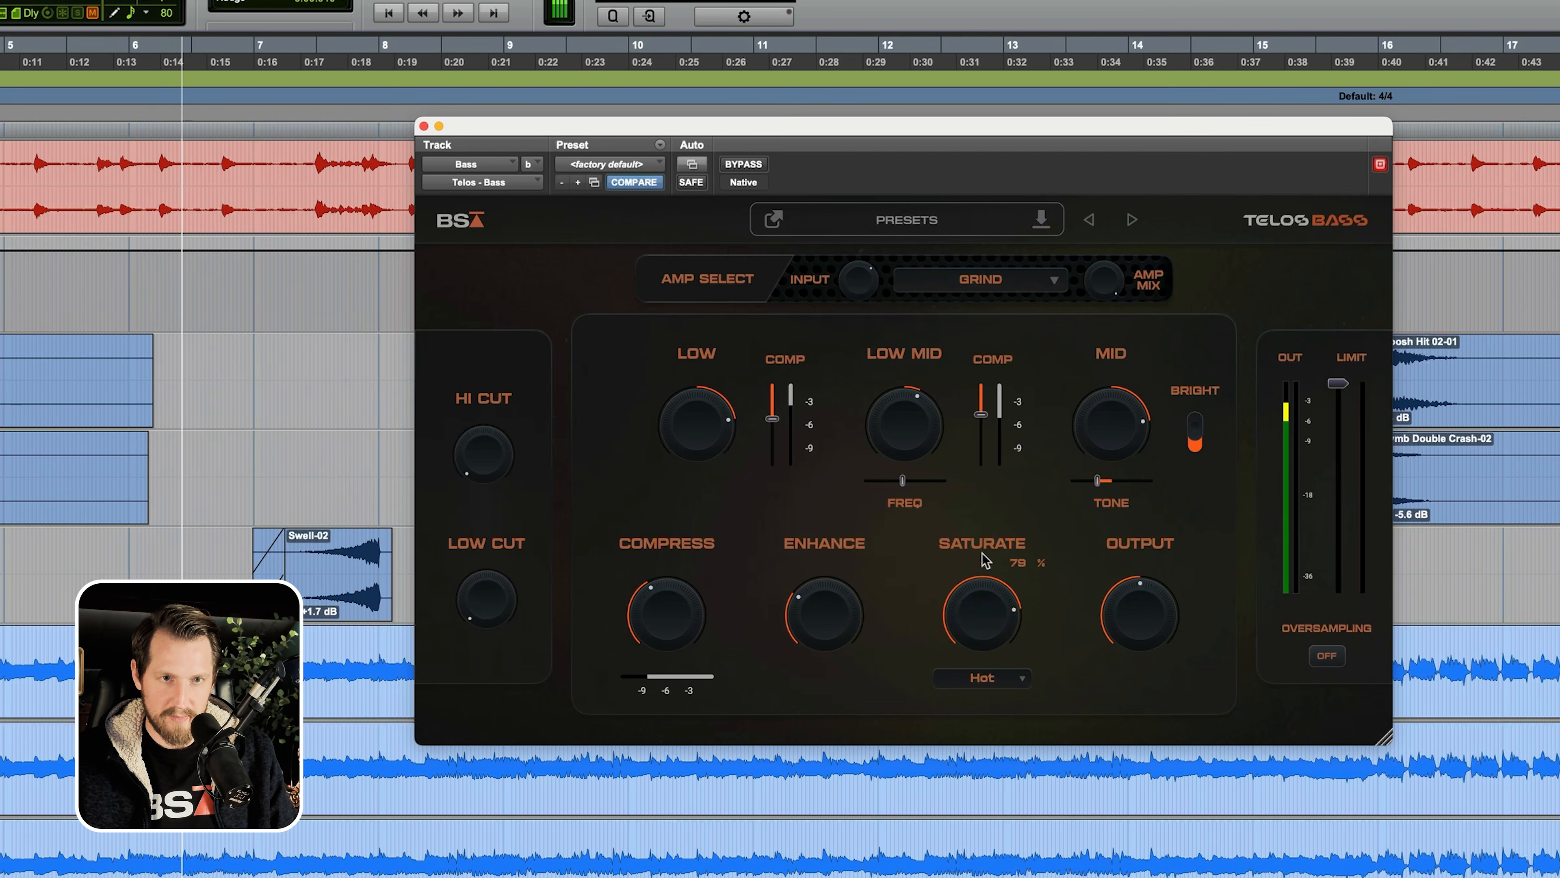
left_click(982, 678)
left_click(983, 636)
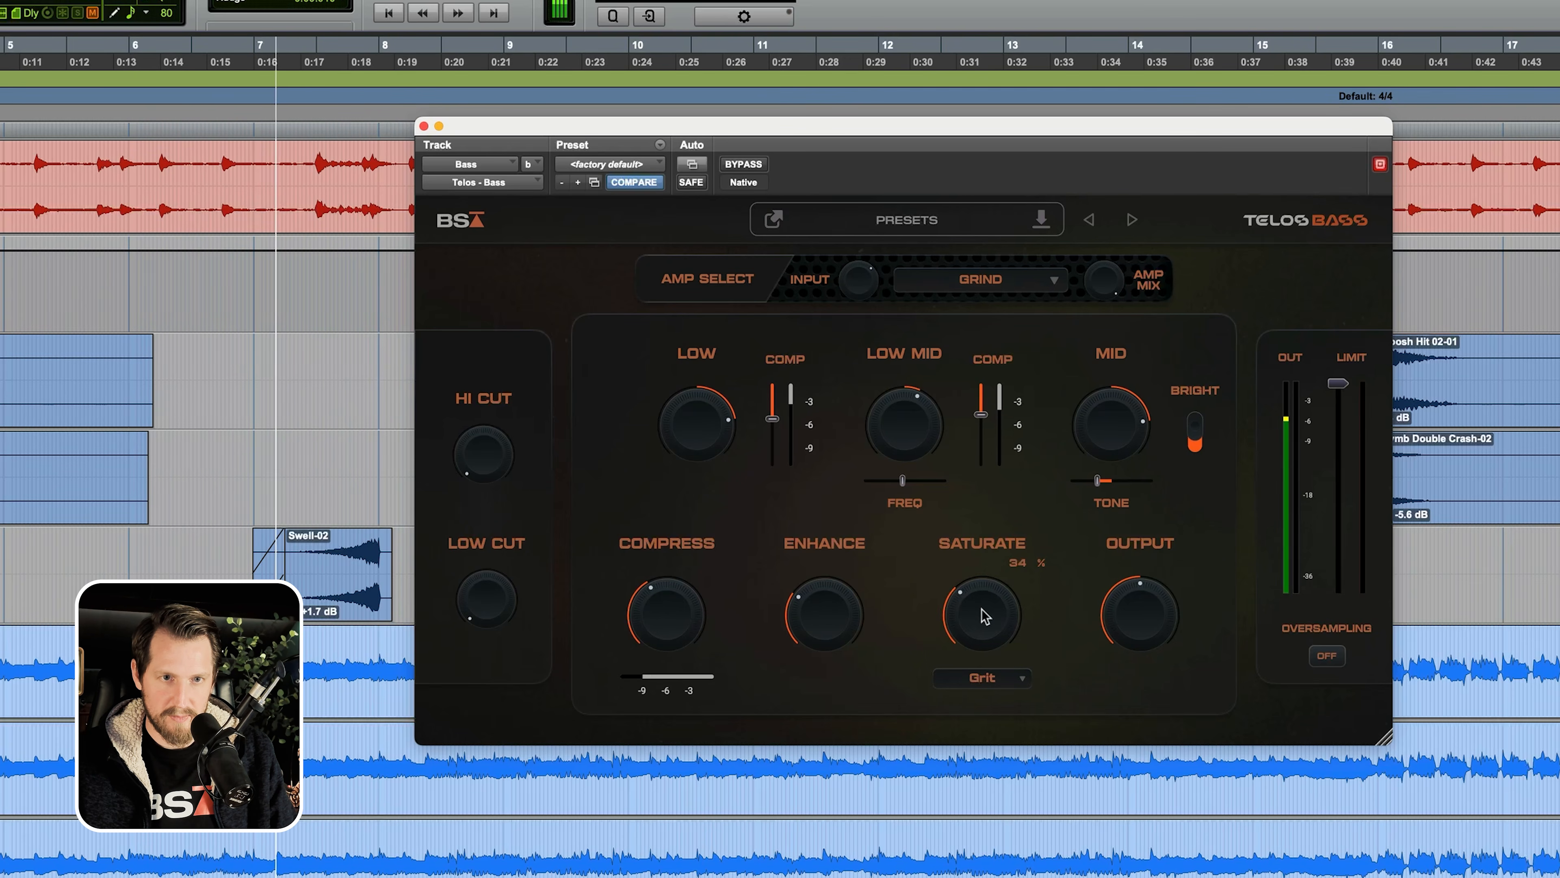
- Lower MID slightly and increase the LOW MID band's COMP a little while the mix plays
left_click_drag(1100, 412, 1099, 462)
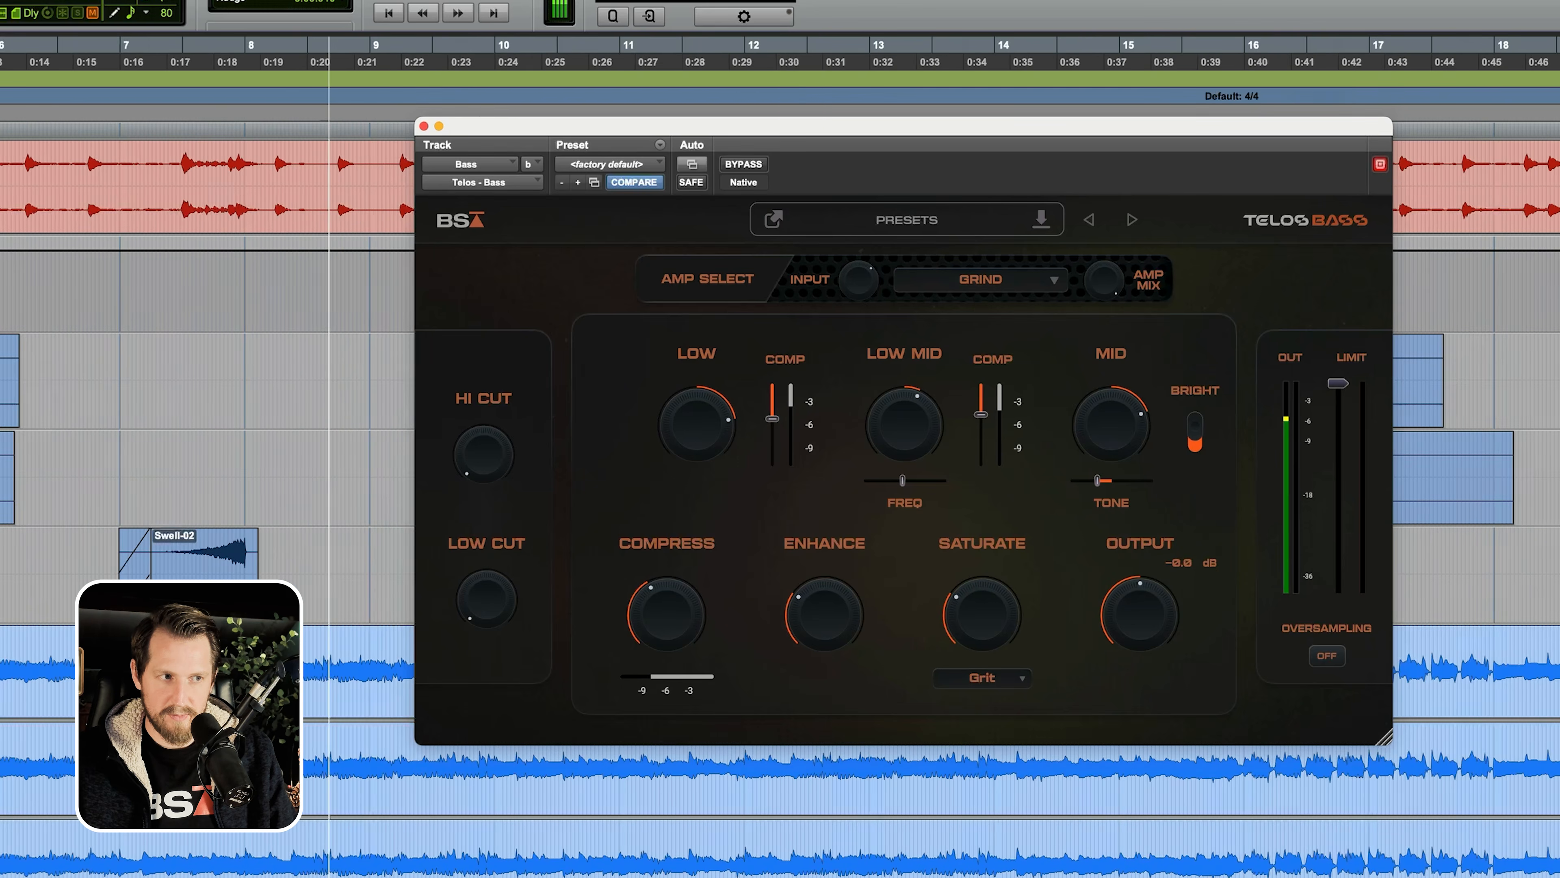
left_click_drag(898, 426, 971, 430)
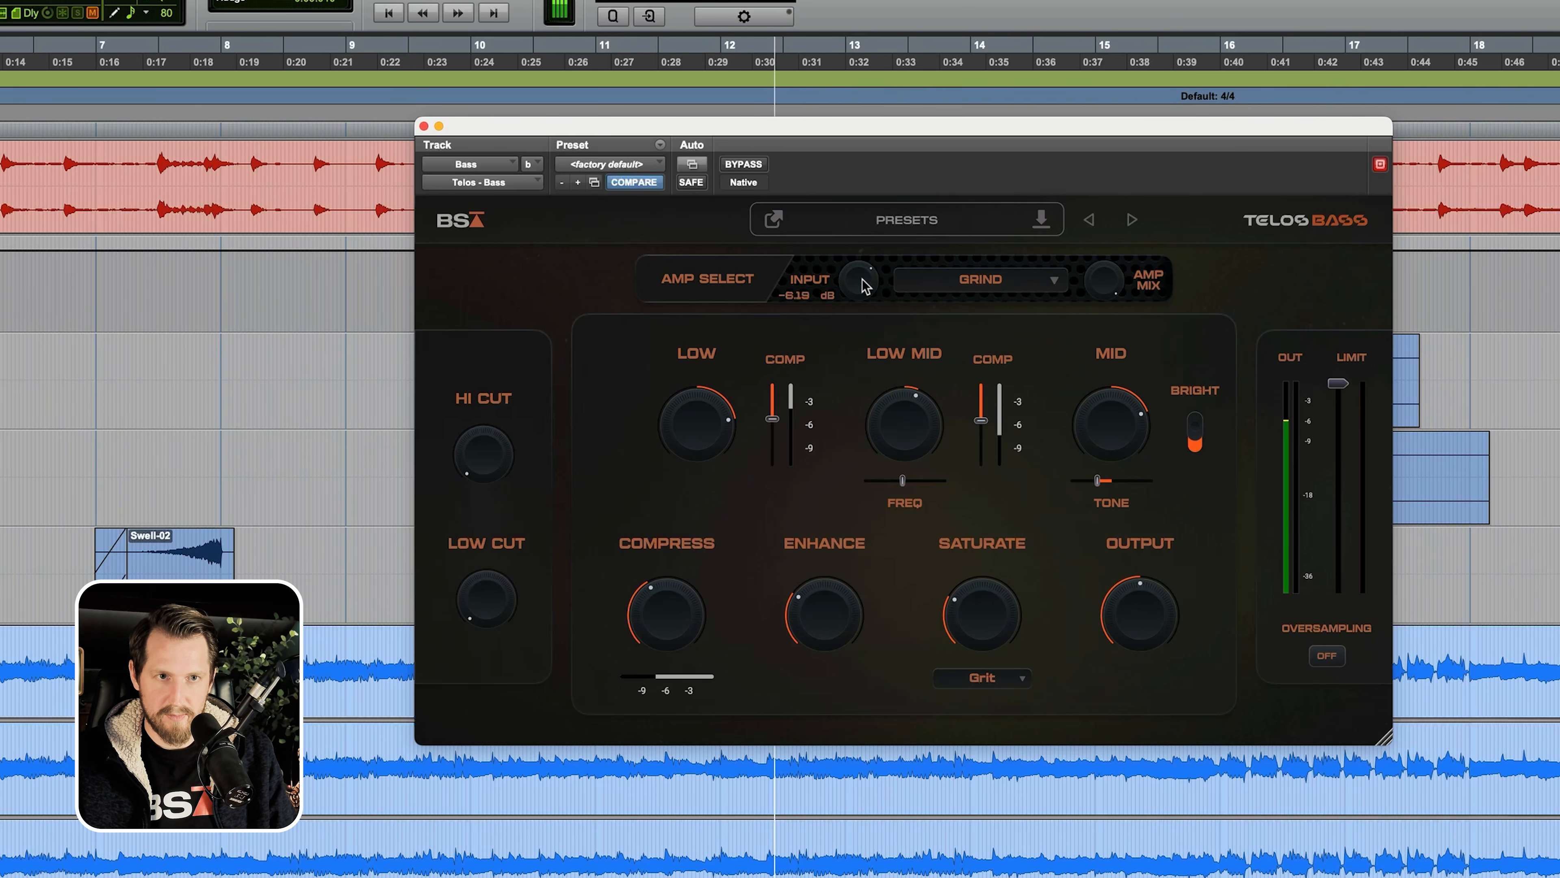
- Set the amp INPUT to about -8.13 dB and follow the playback into the section from bar 16
left_click_drag(861, 294, 862, 292)
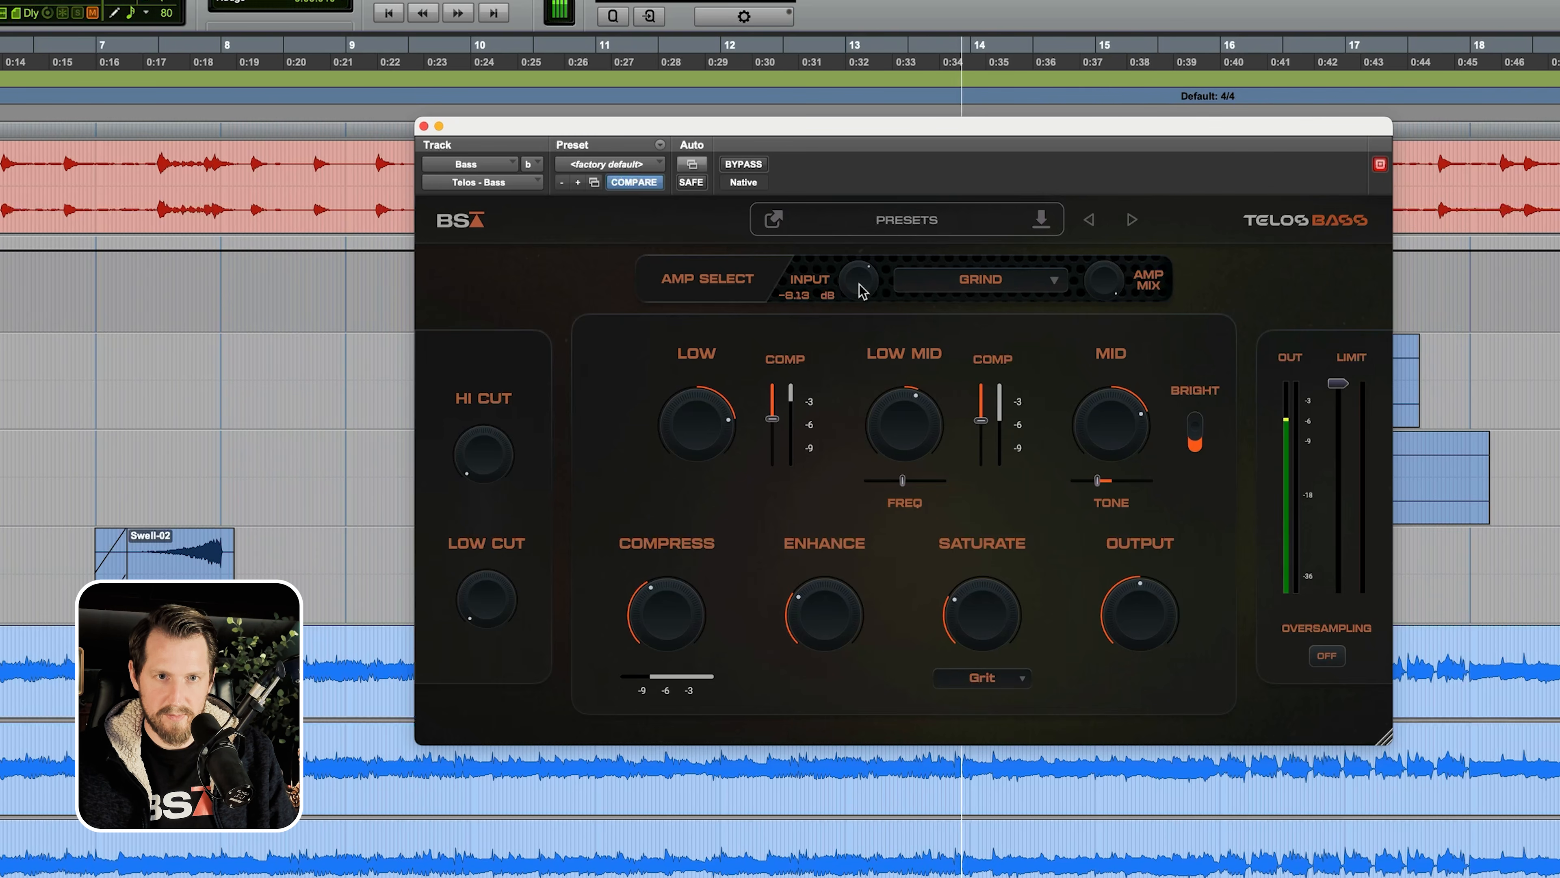
scroll(860, 92, "right", 10)
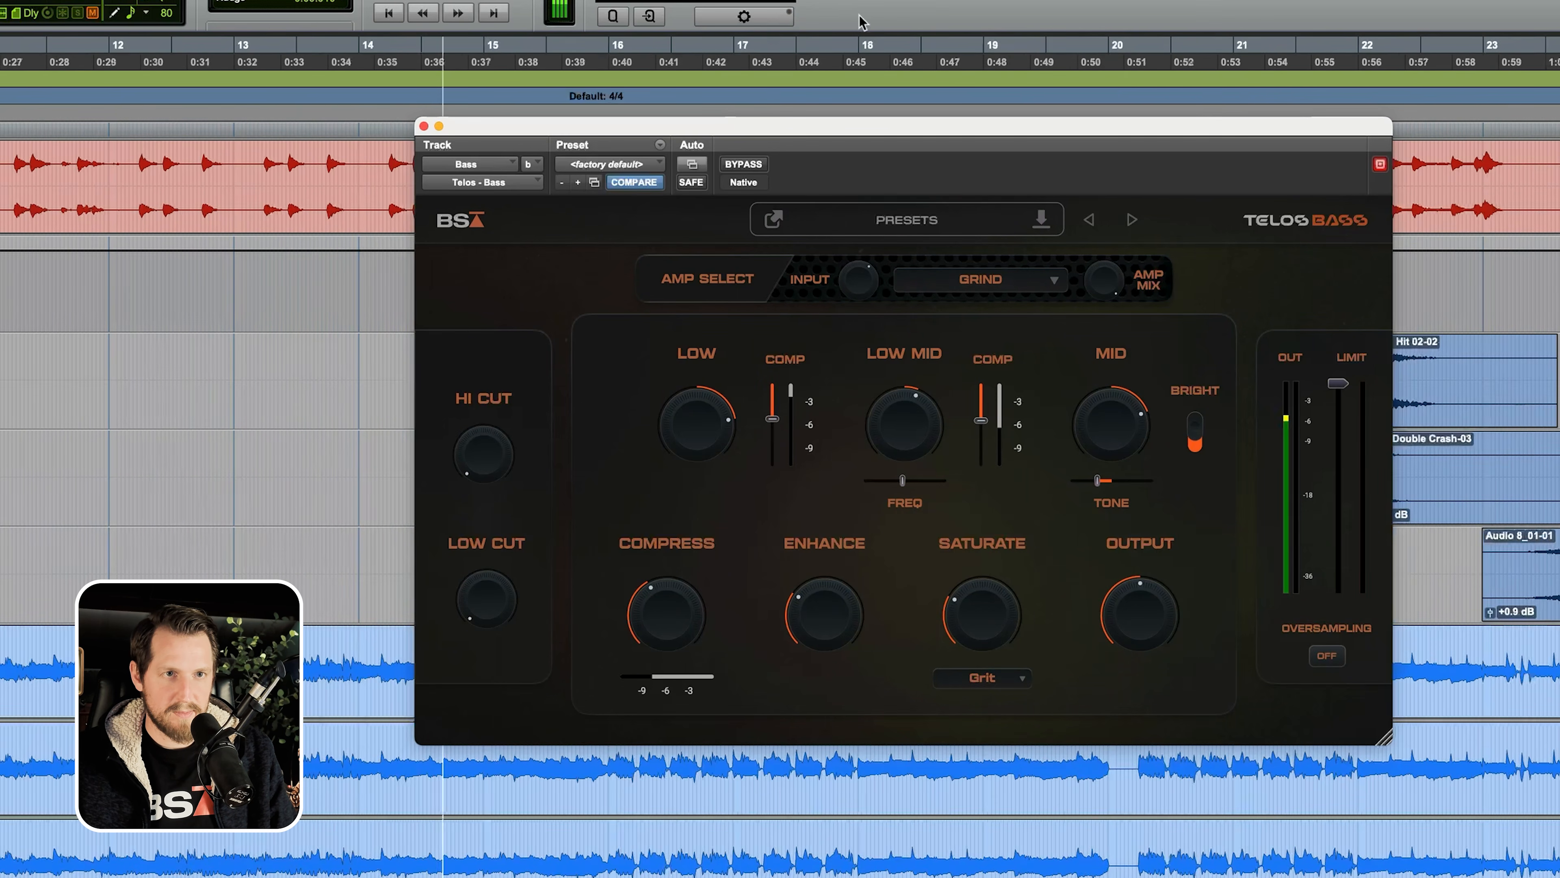
left_click_drag(793, 128, 809, 126)
scroll(393, 535, "right", 10)
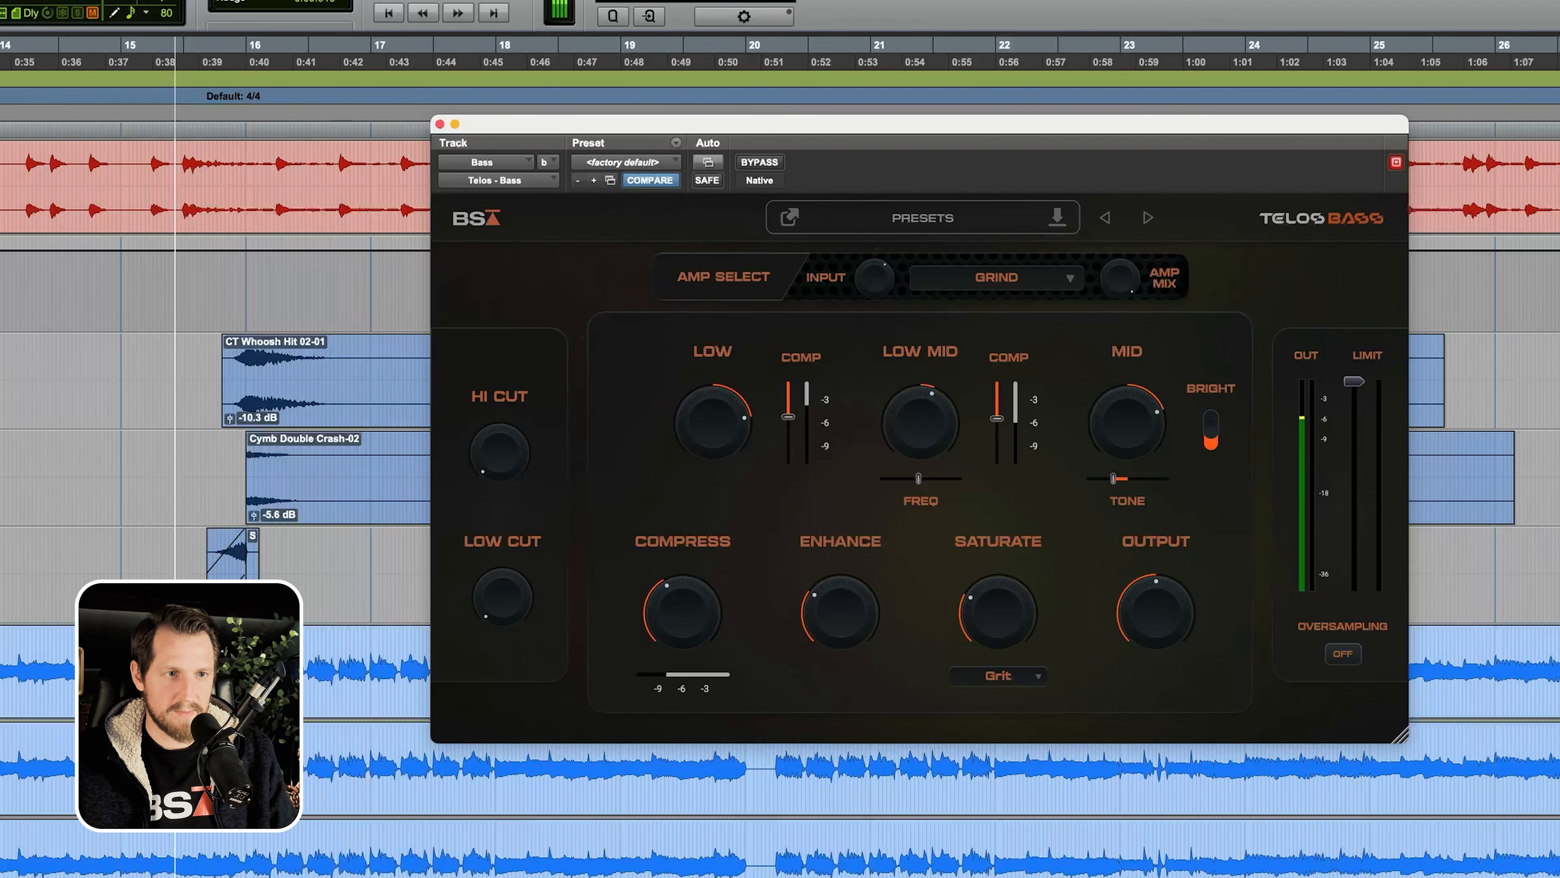
scroll(215, 475, "right", 6)
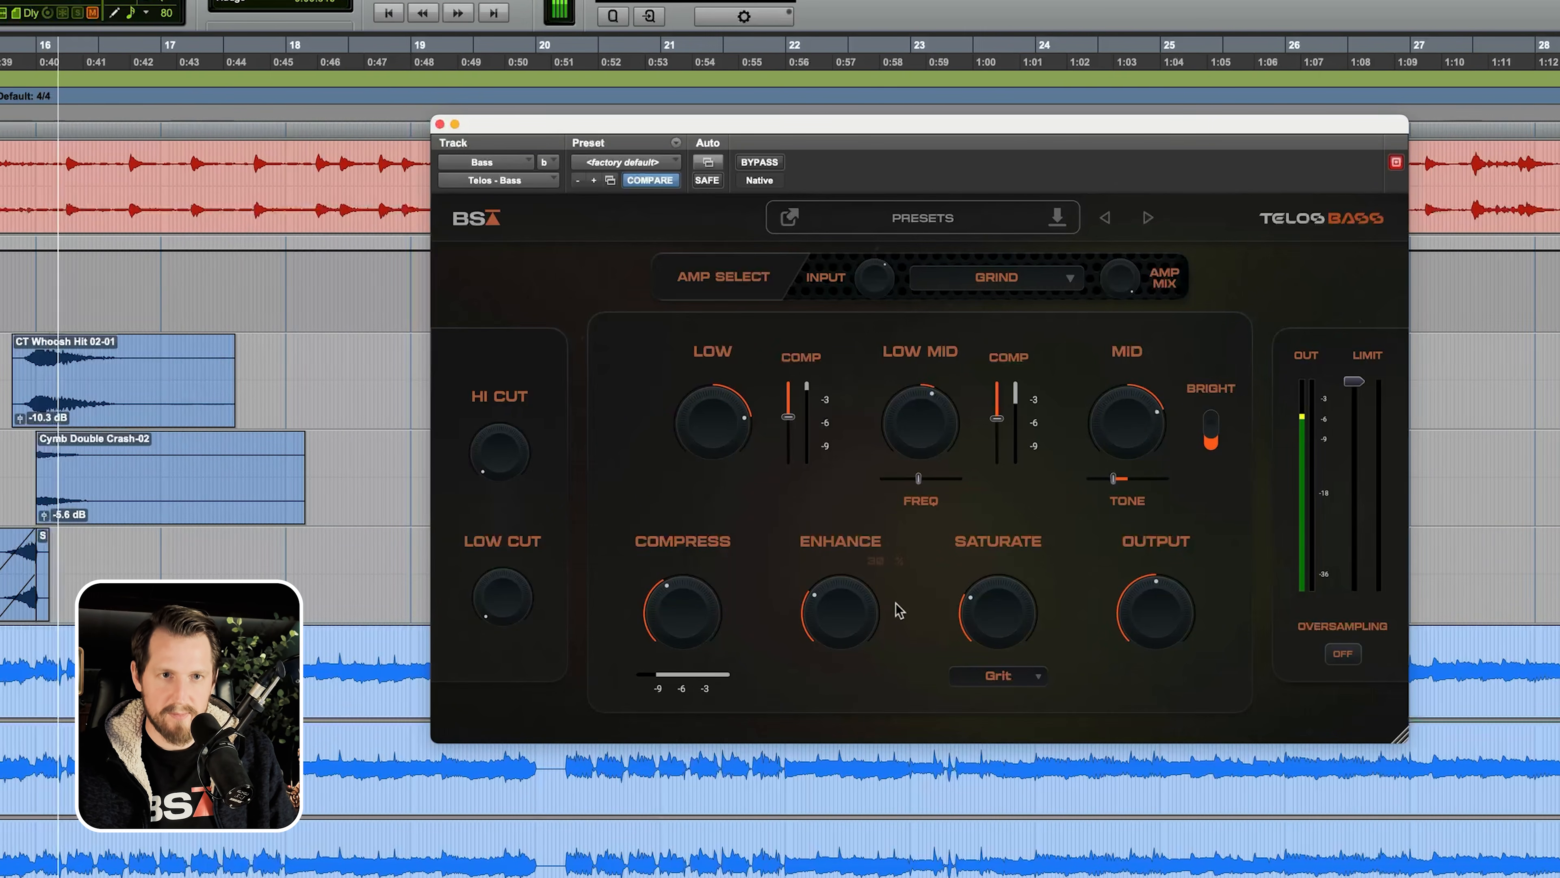
- Raise LOW MID to 19% and LOW to about 64% during full-mix playback
scroll(918, 403, "up", 4)
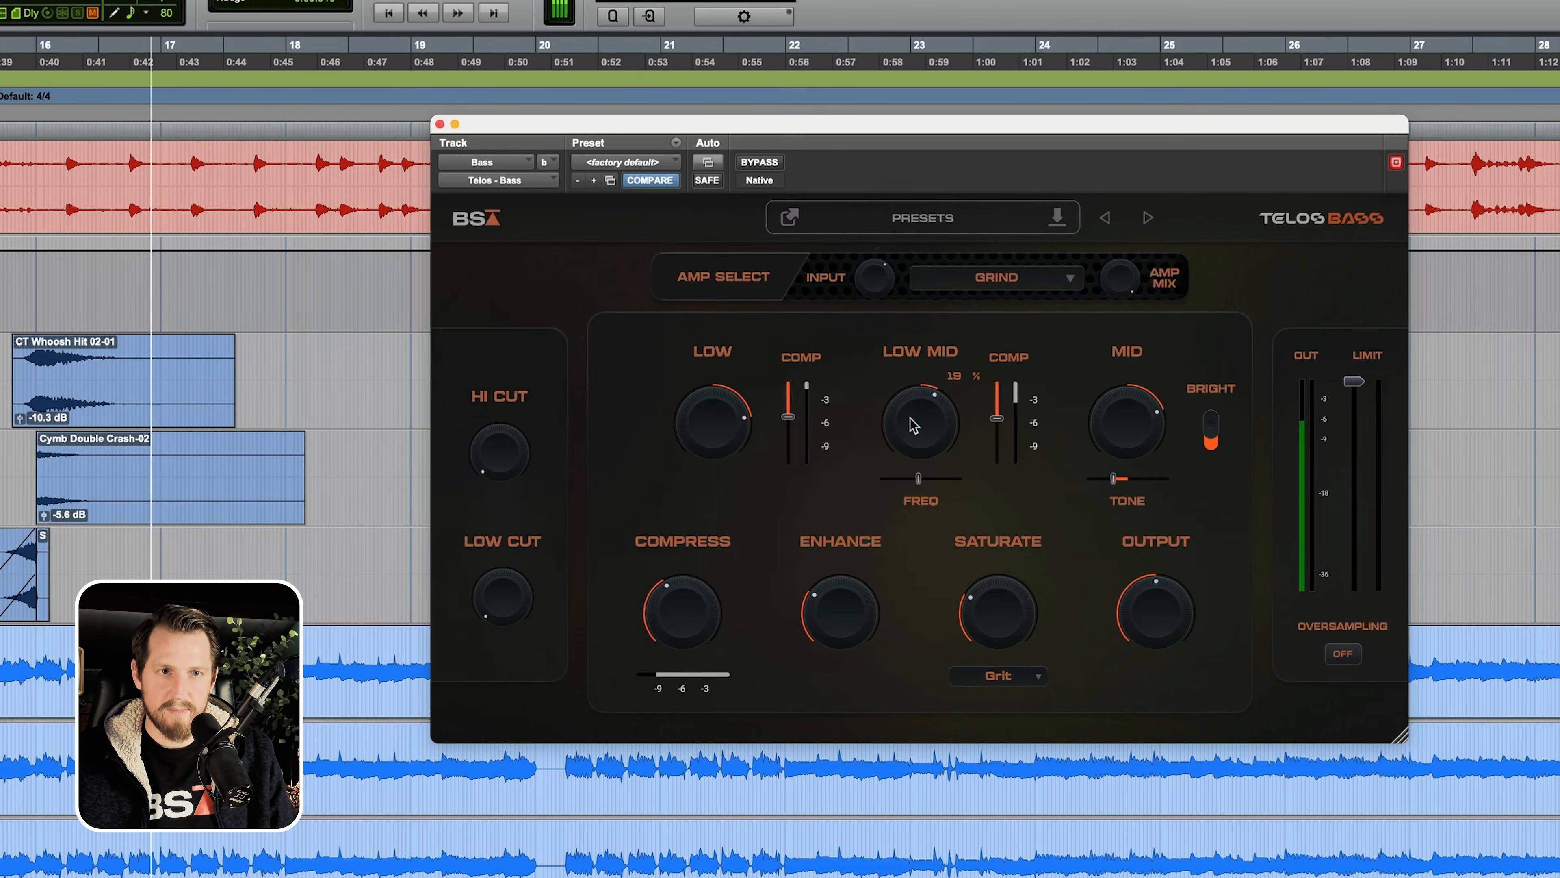
scroll(707, 429, "up", 3)
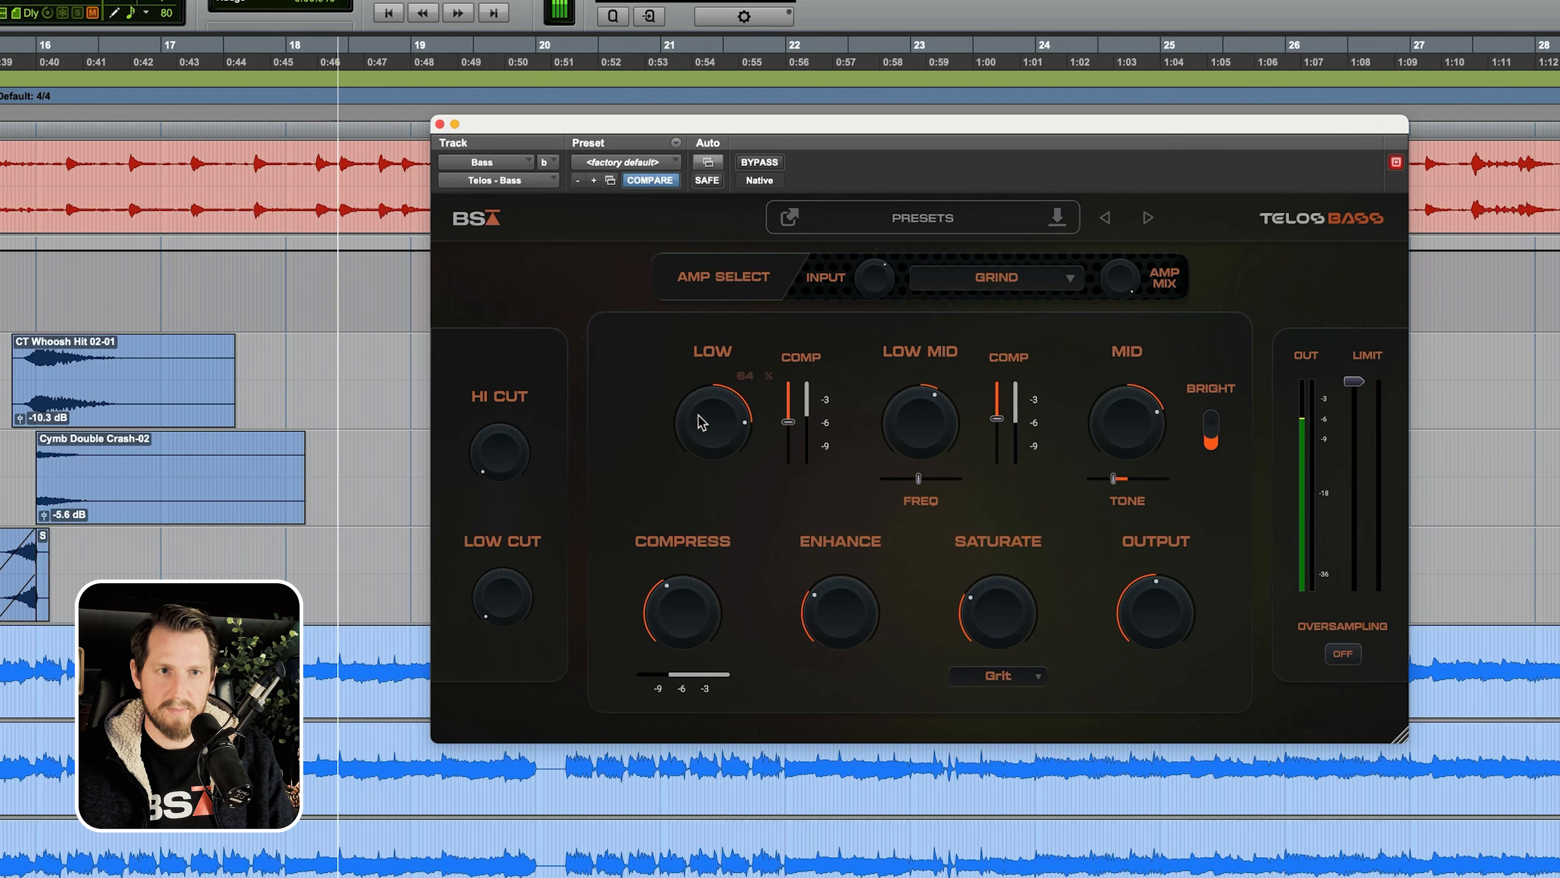
- Raise LOW to 68% while the full mix plays, and stop playback after bar 20
scroll(703, 421, "up", 1)
scroll(703, 421, "up", 1)
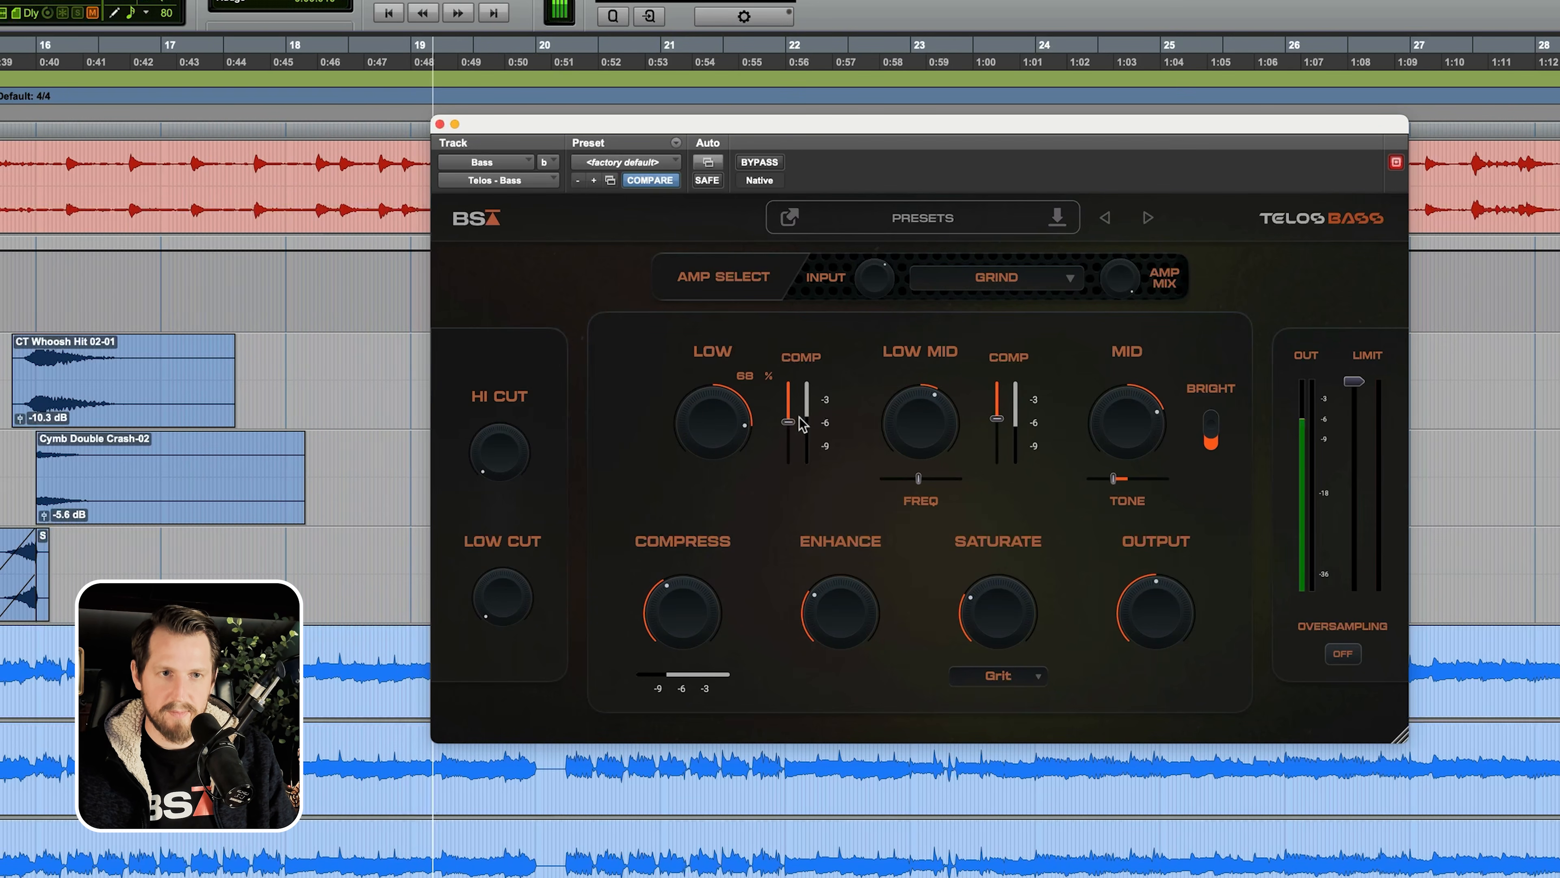
scroll(325, 536, "right", 5)
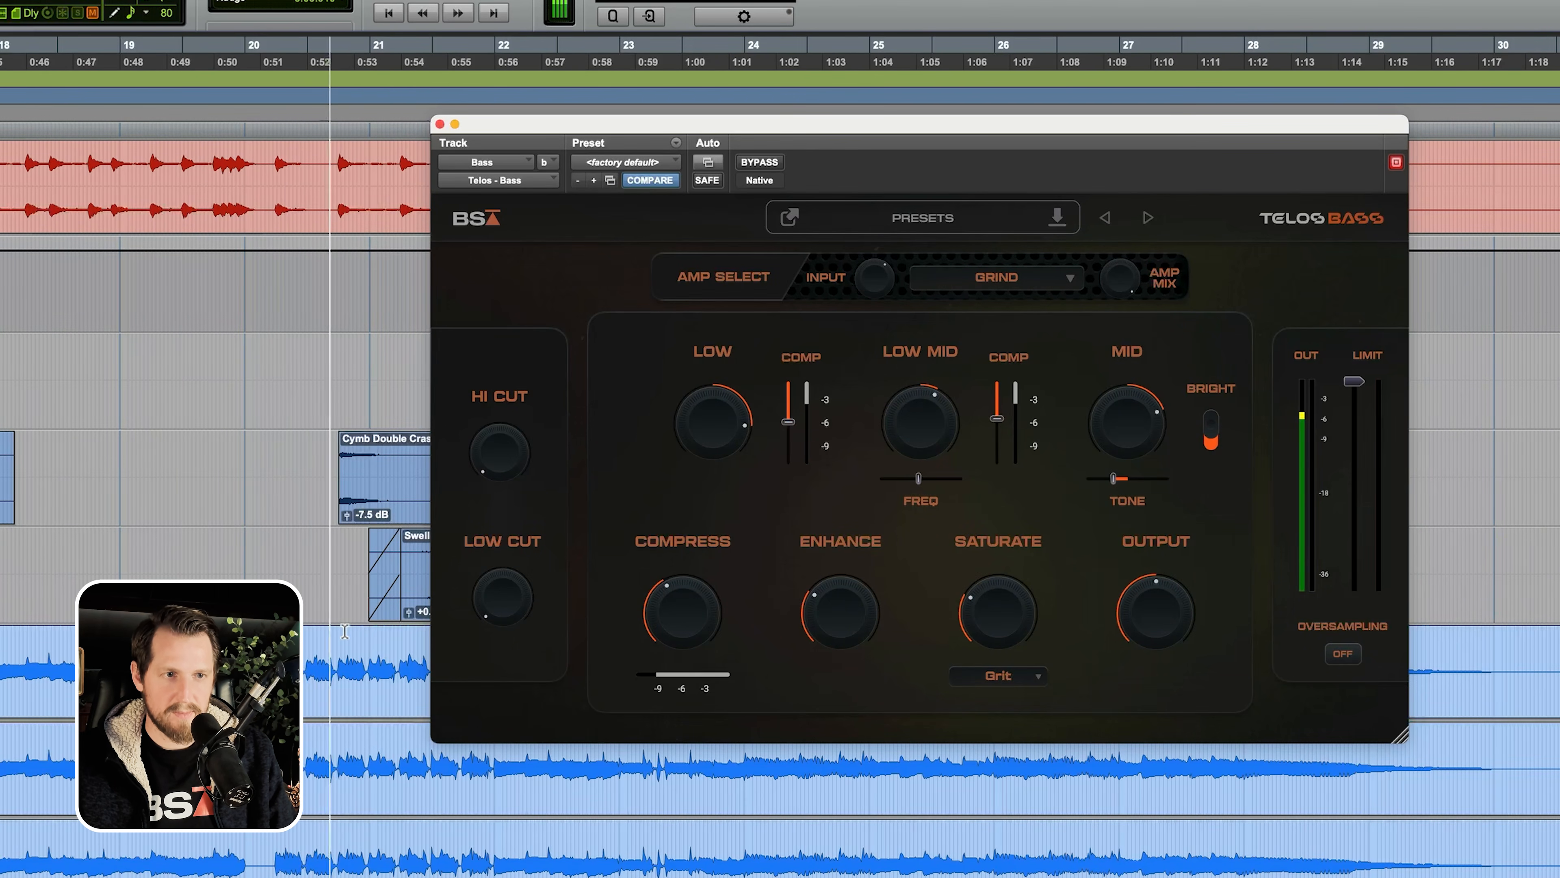
key("space")
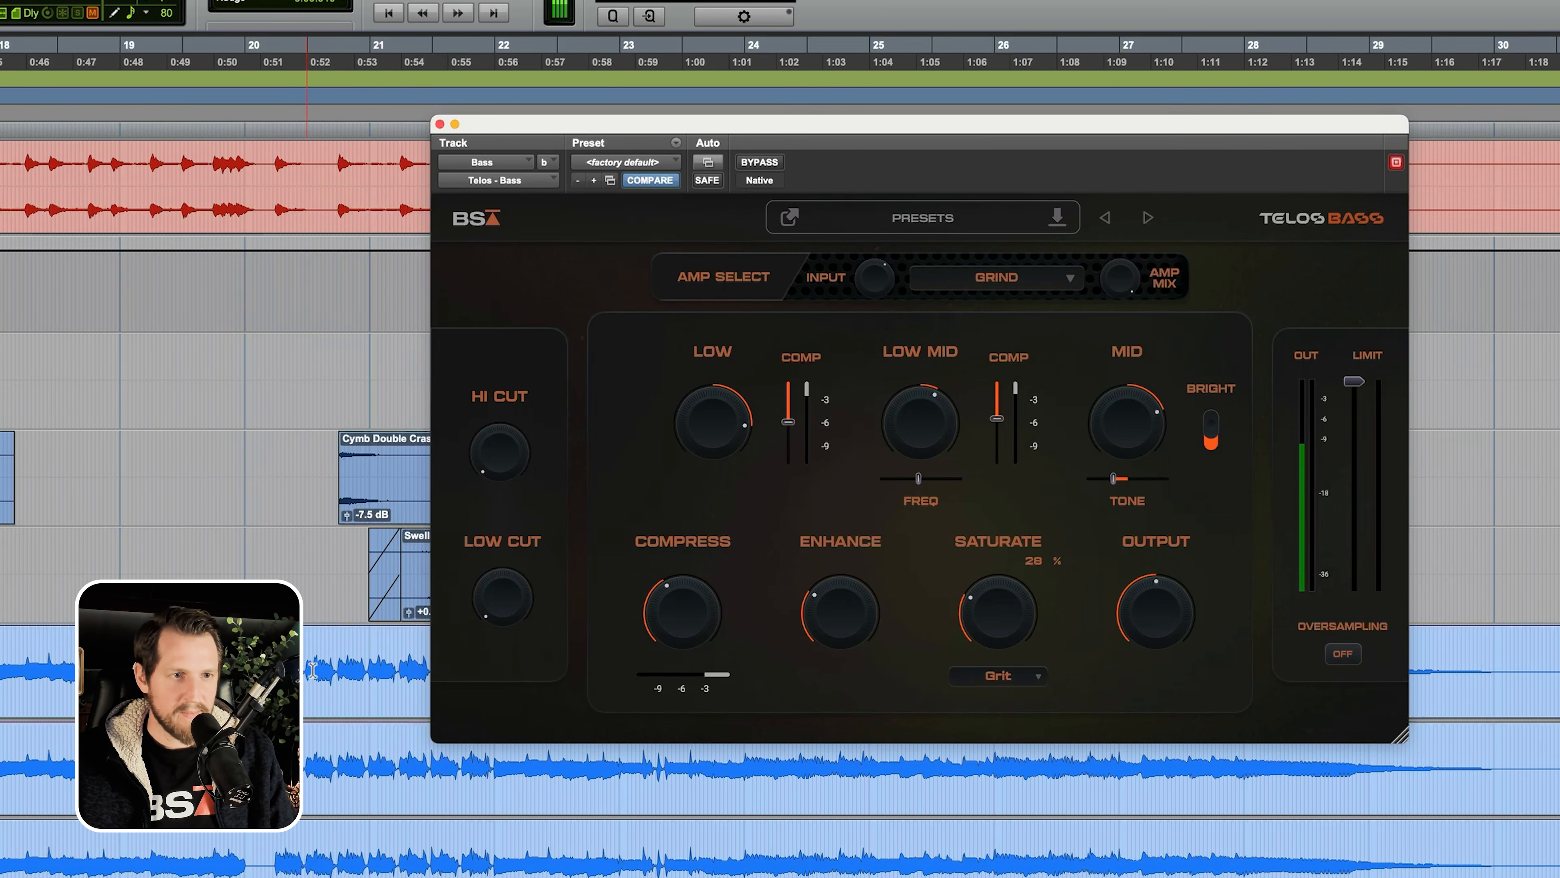
- Set the playback start just after bar 20 and briefly play the full mix from there
left_click(306, 664)
key("t")
scroll(305, 664, "right", 5)
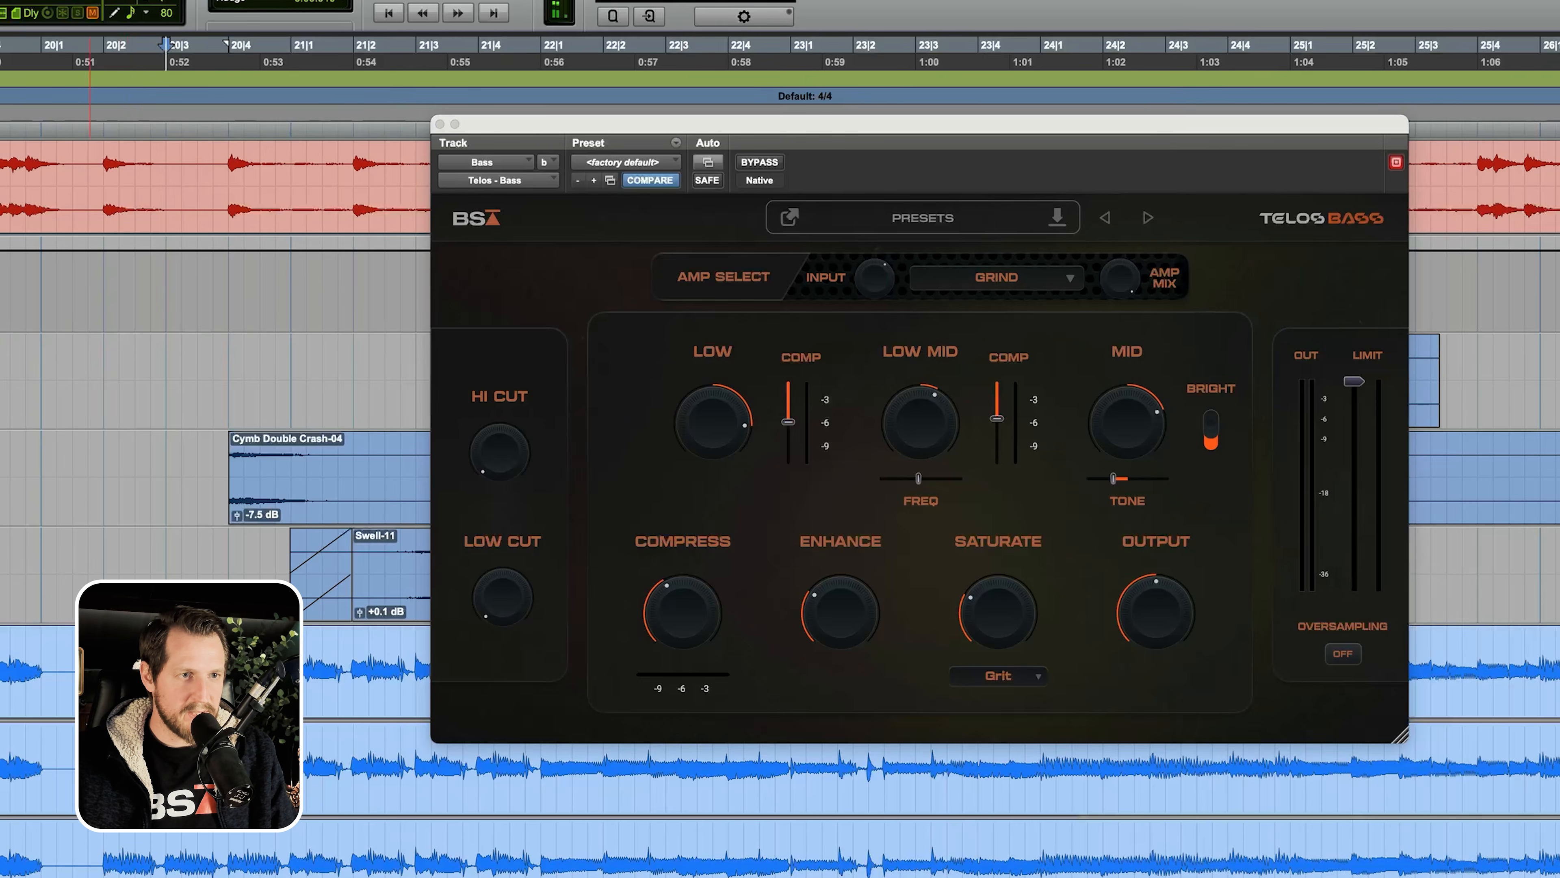
key("r")
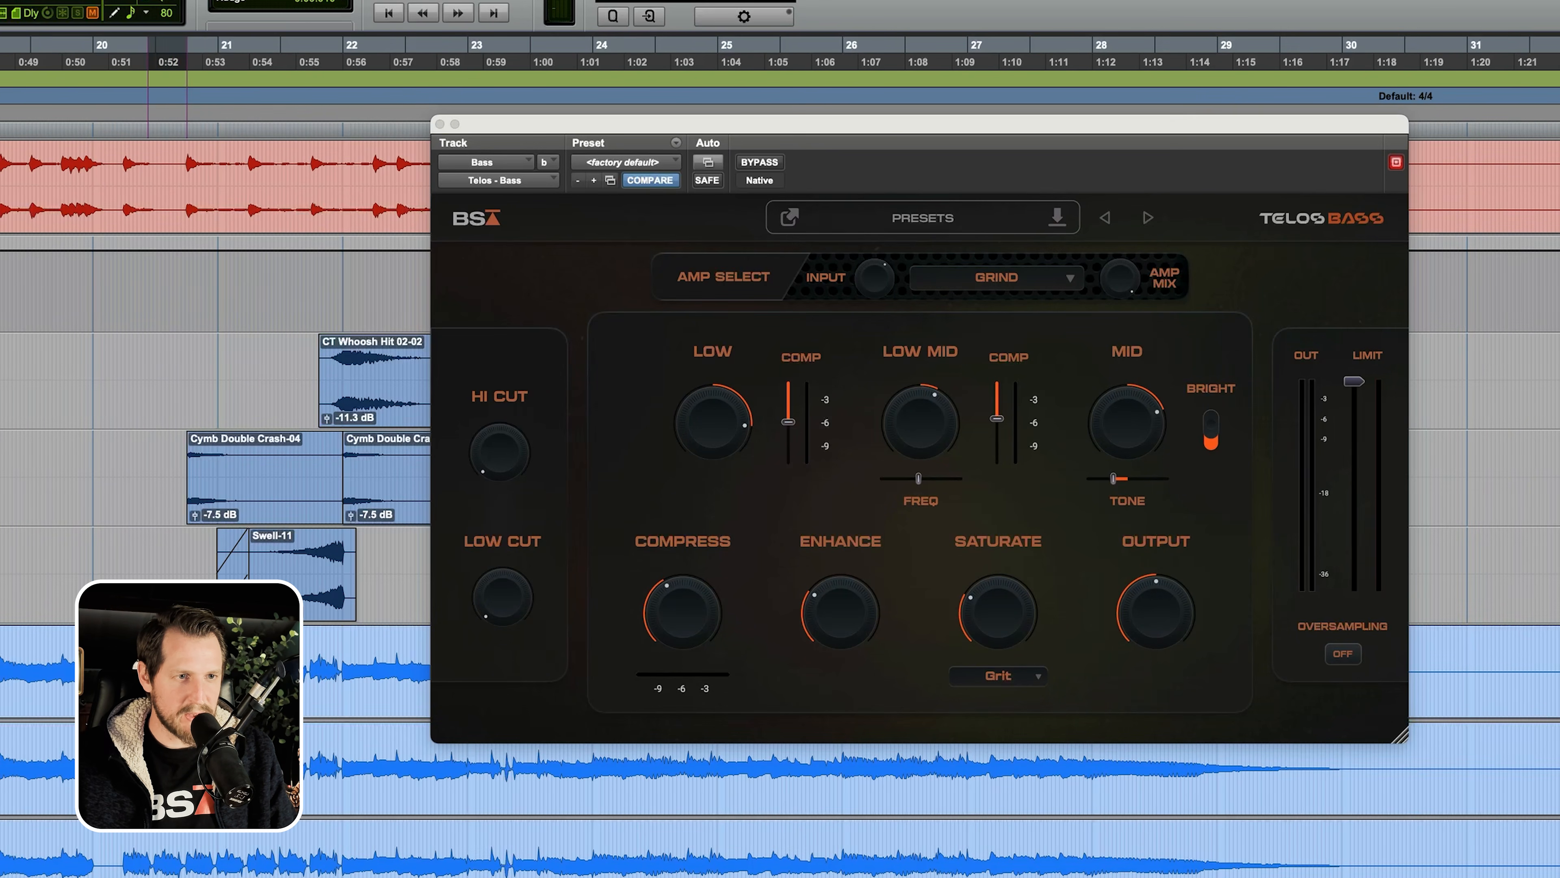
left_click(102, 184)
key("space")
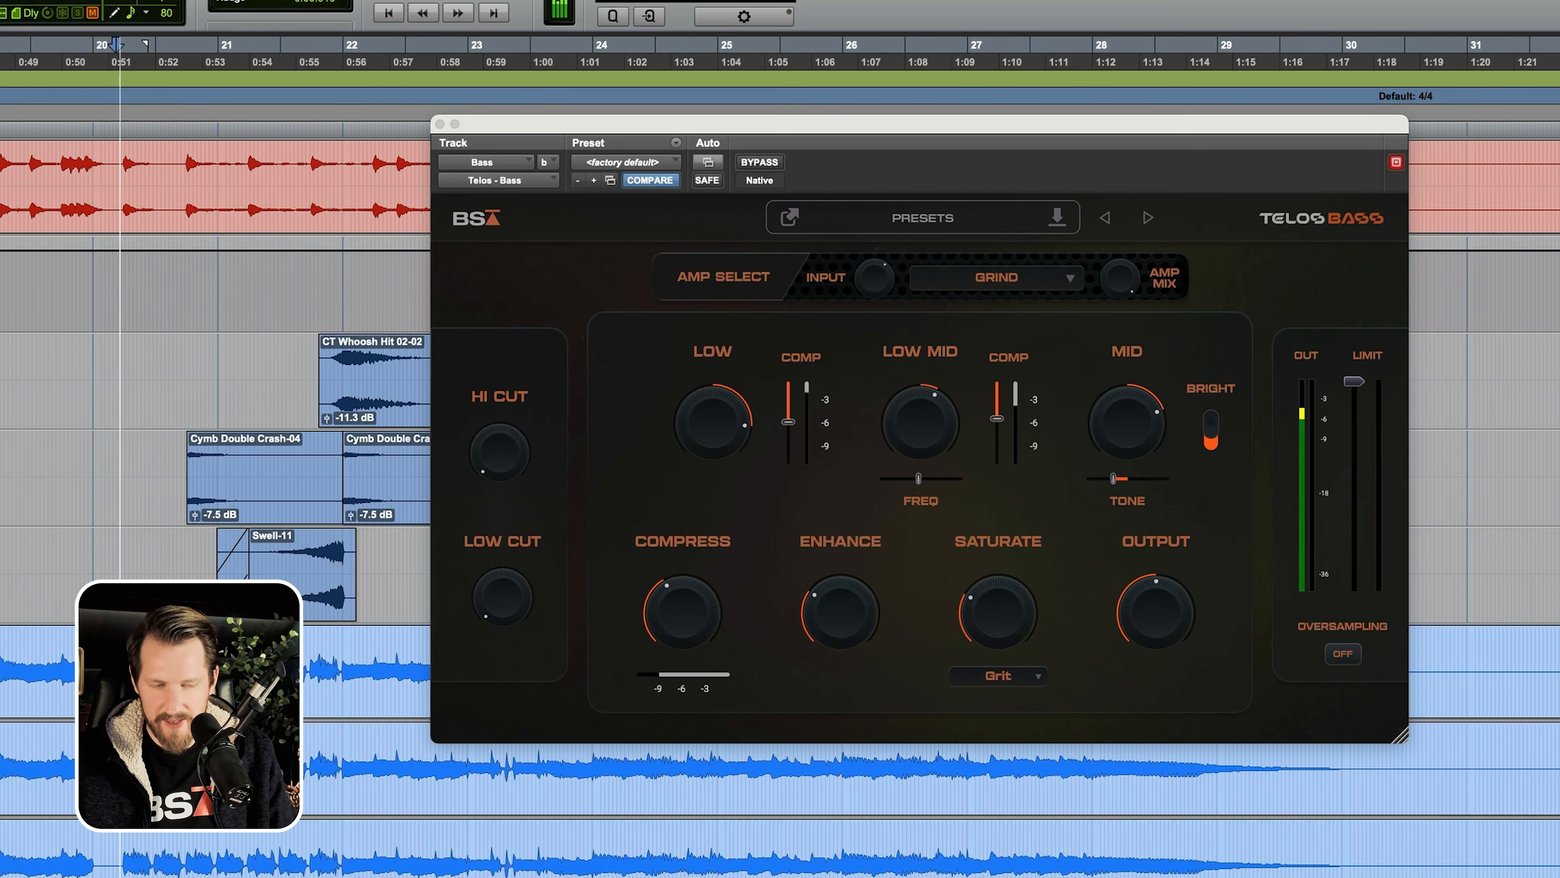
mouse_move(1157, 433)
key("space")
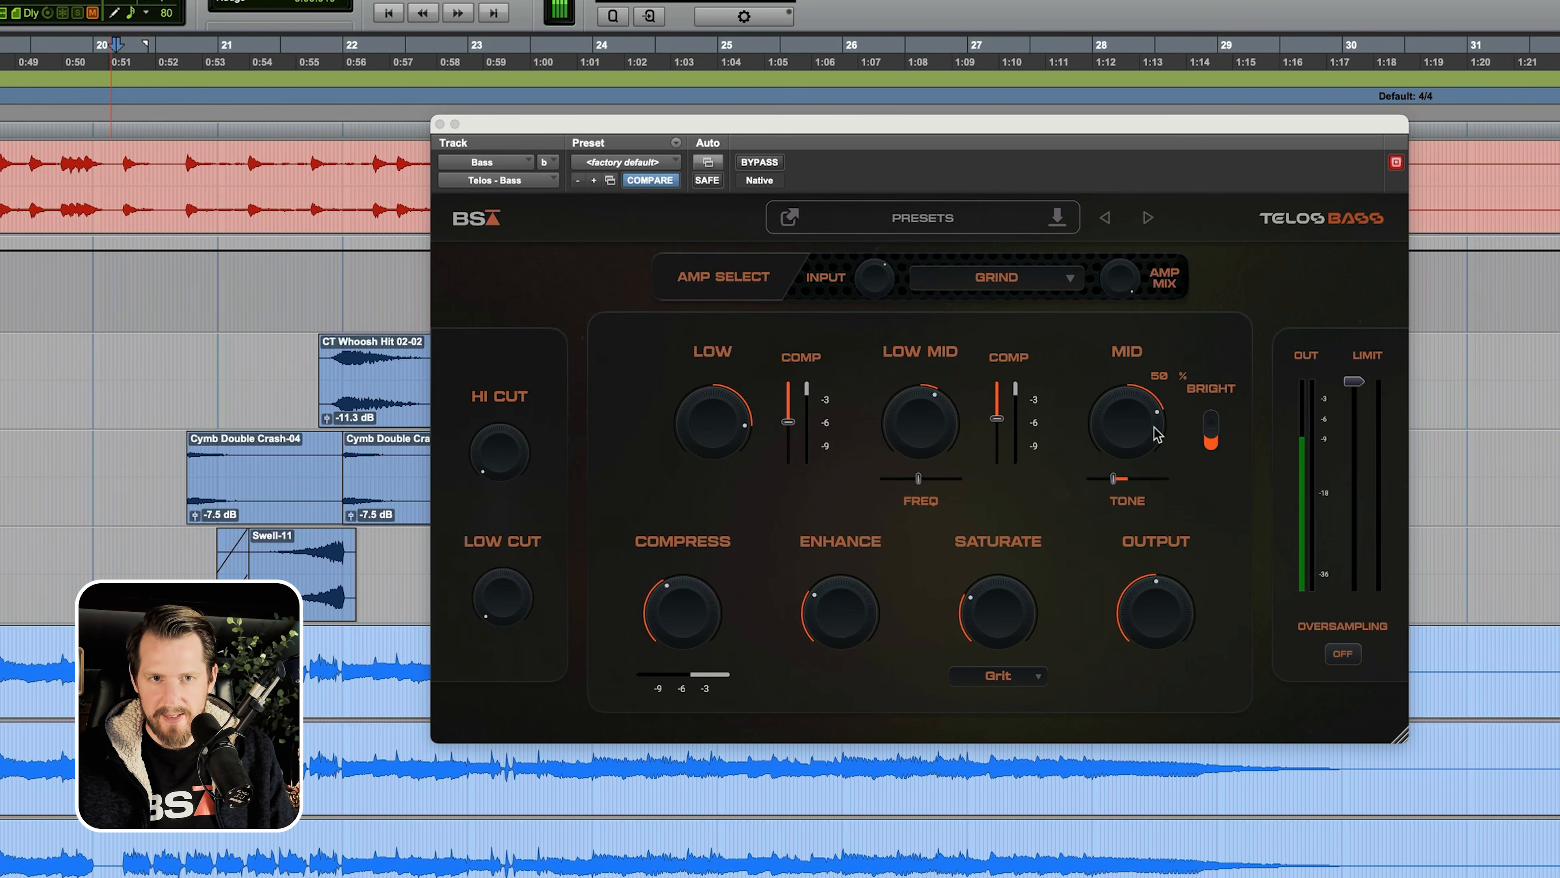
- Raise MID slightly above 50% while playing the full mix from just after bar 20
left_click(1138, 426)
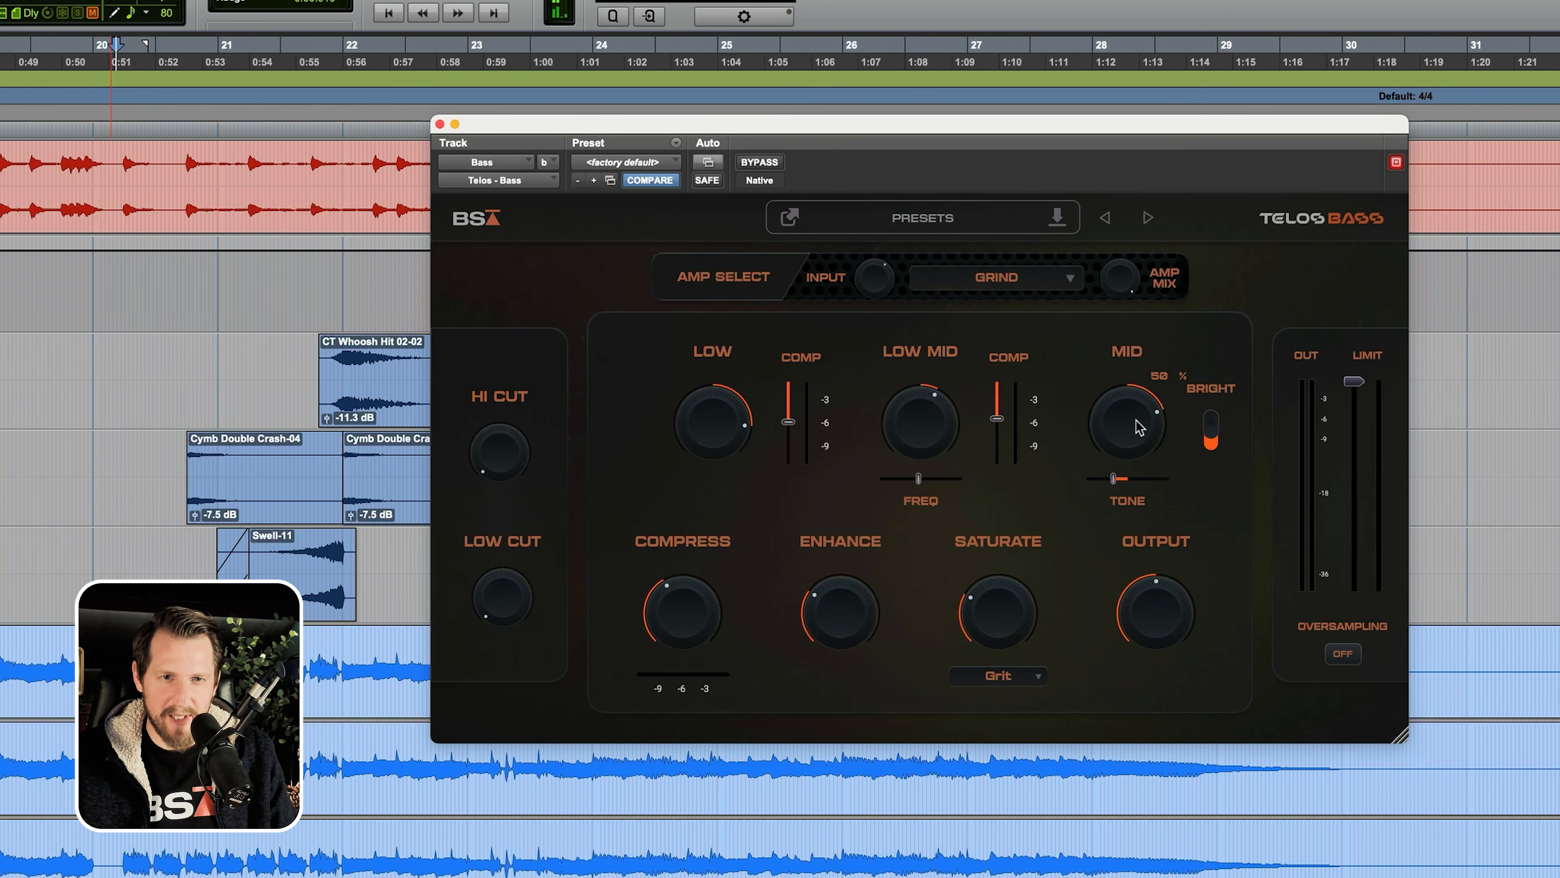
key("space")
left_click_drag(1138, 419, 1140, 409)
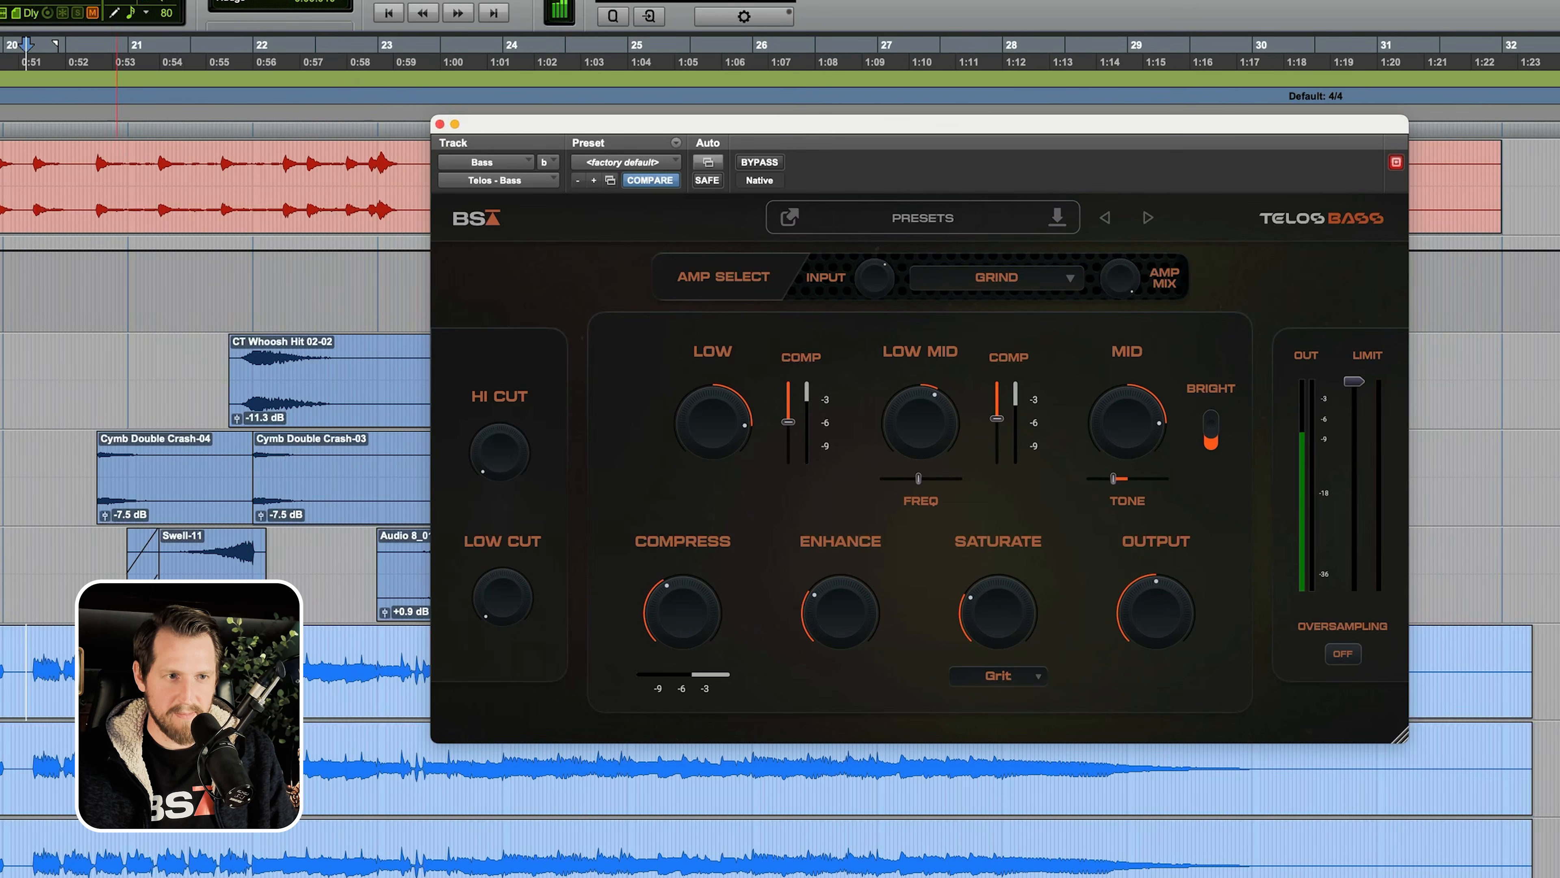
key("super+bracketleft")
left_click(398, 659)
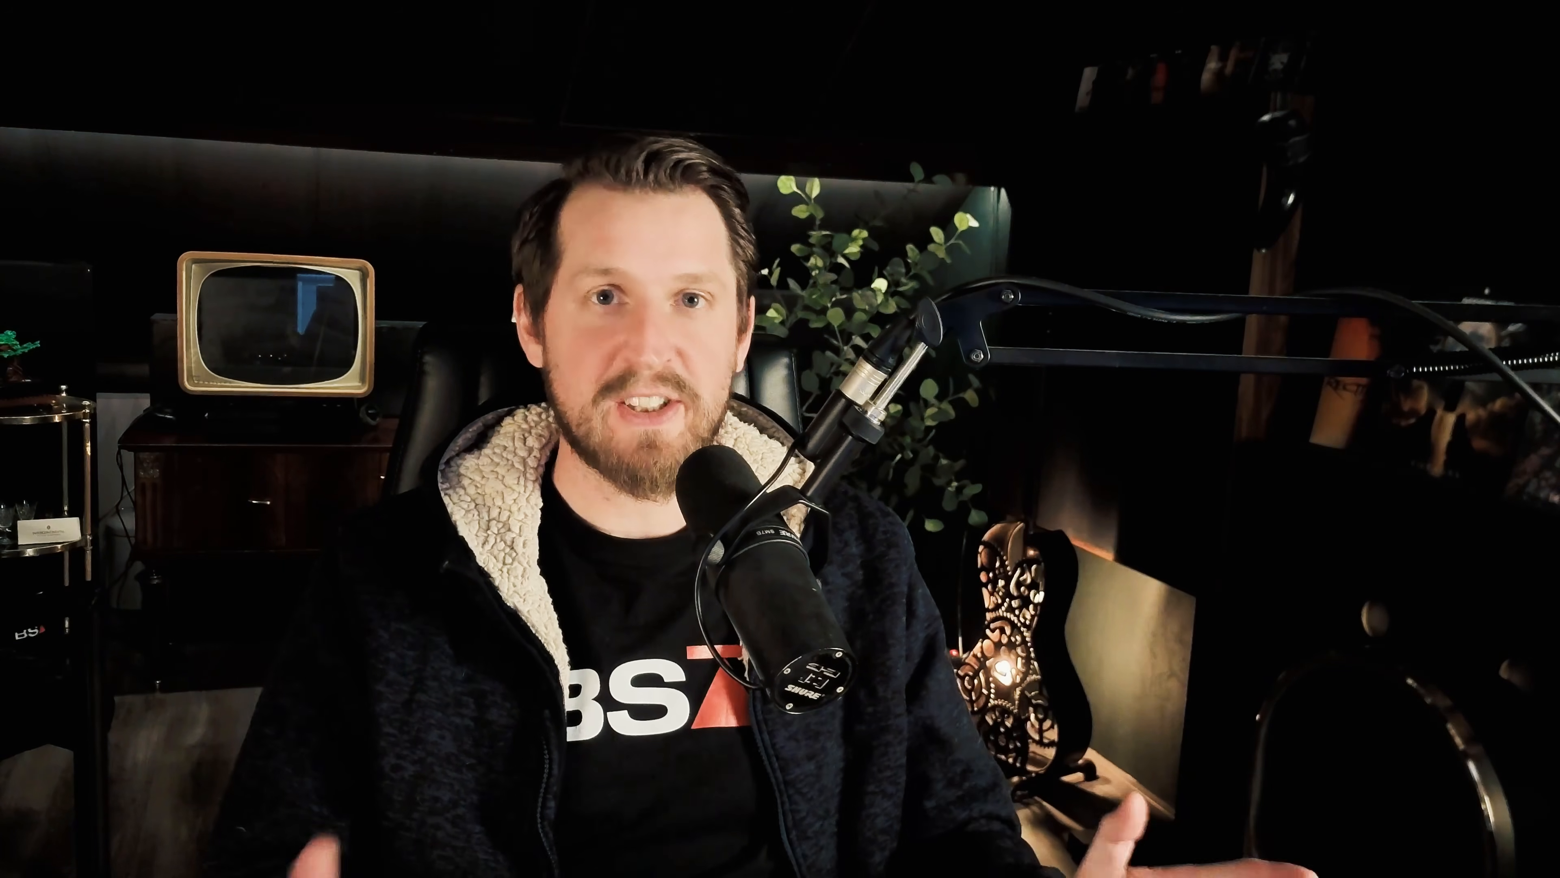